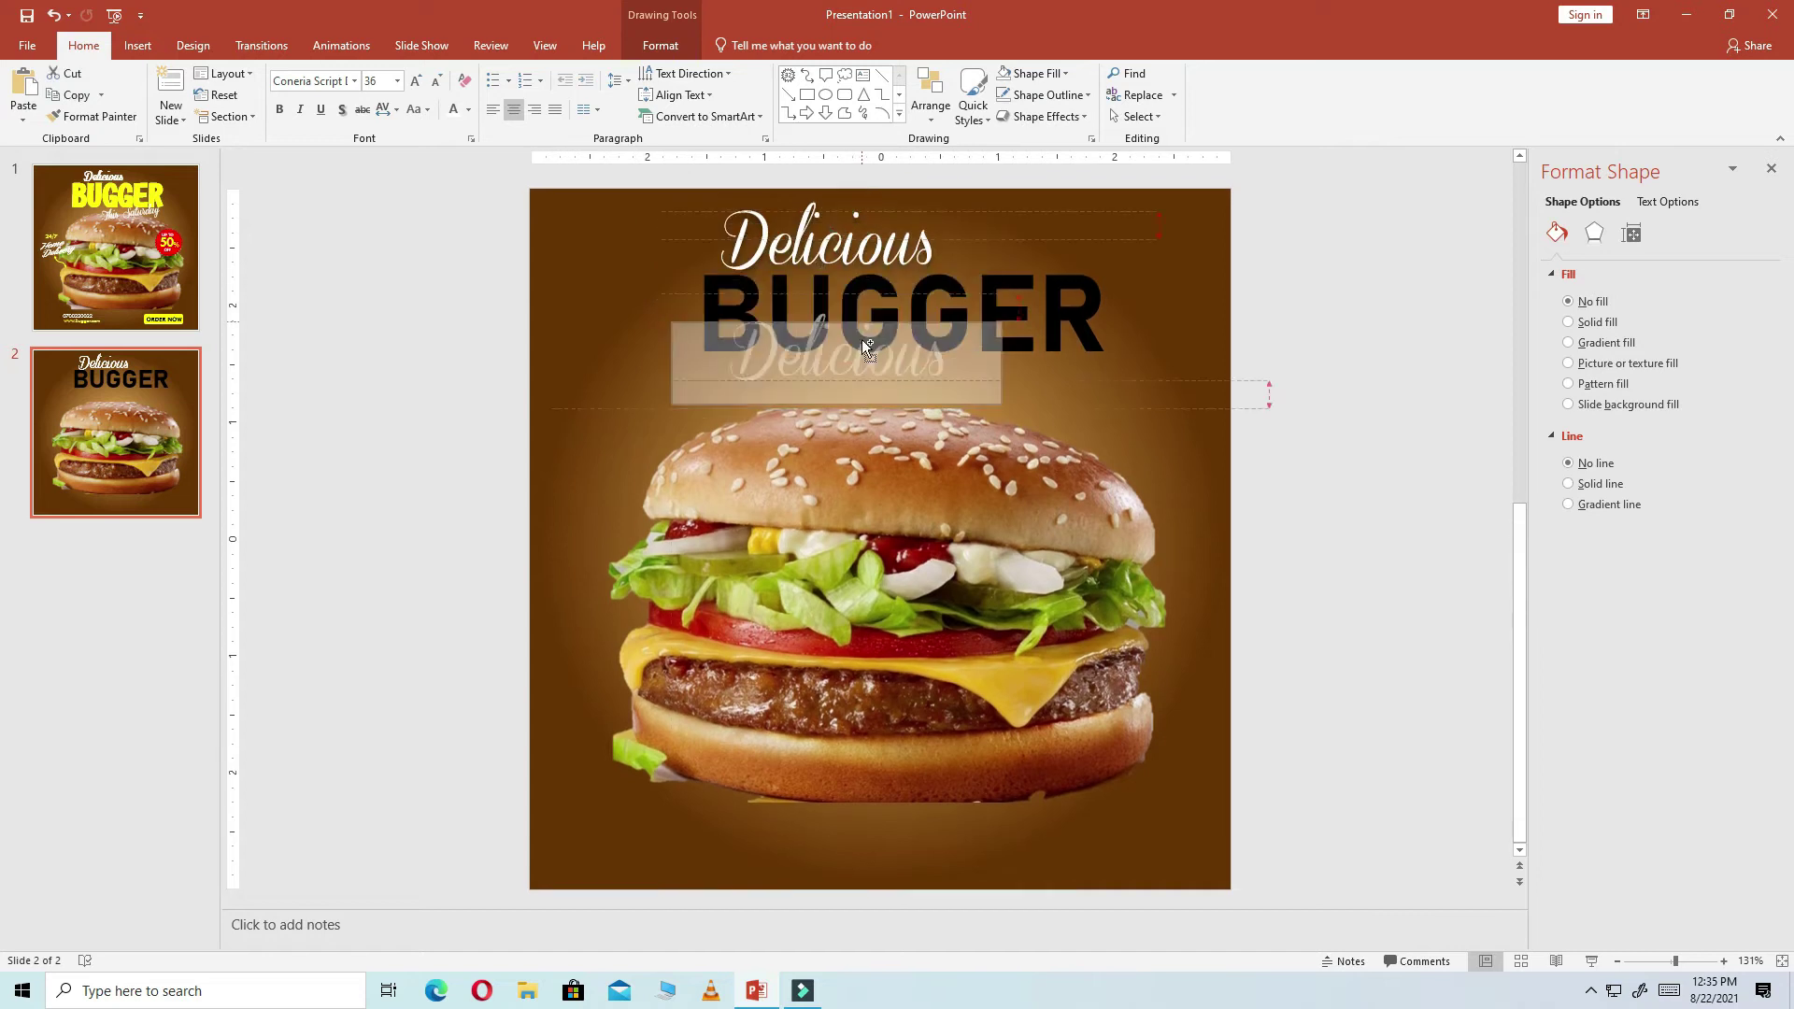
Replace the duplicated "Delicious" text with "This Saturday" and widen its text box so the words fit on one line
{"action": "left_click", "coordinate": [867, 388]}
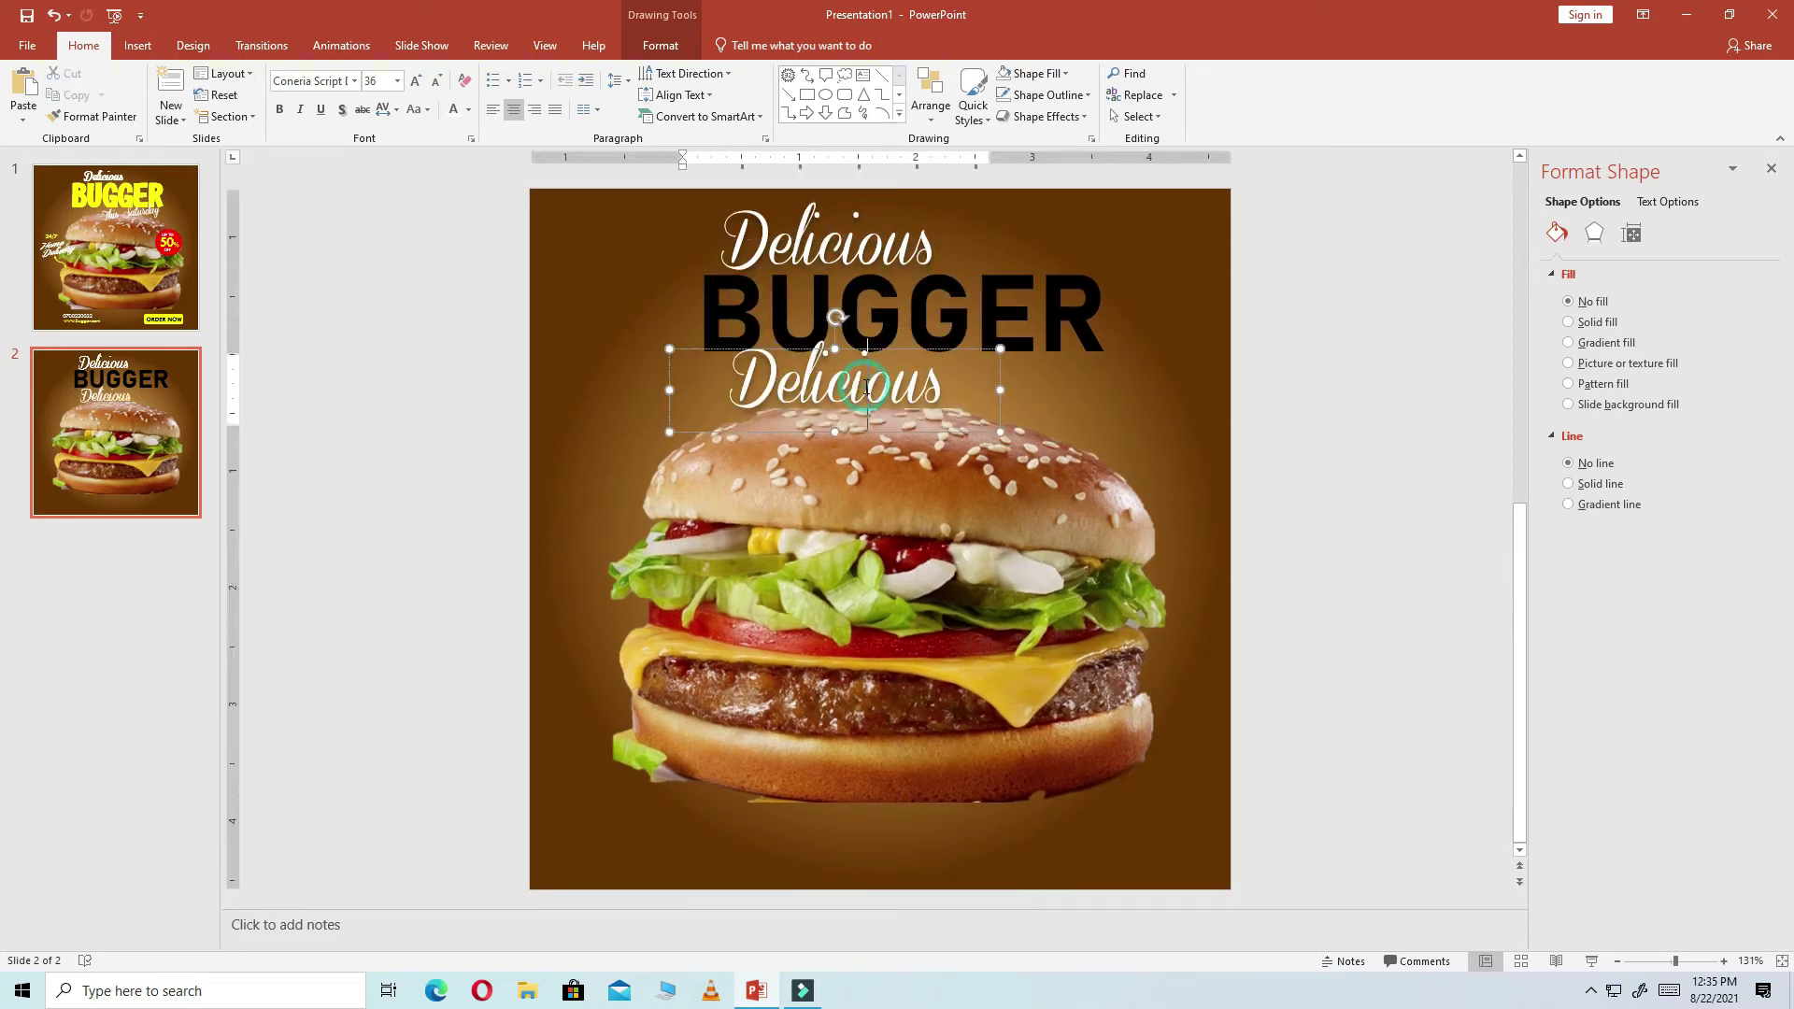
{"action": "double_click", "coordinate": [867, 387]}
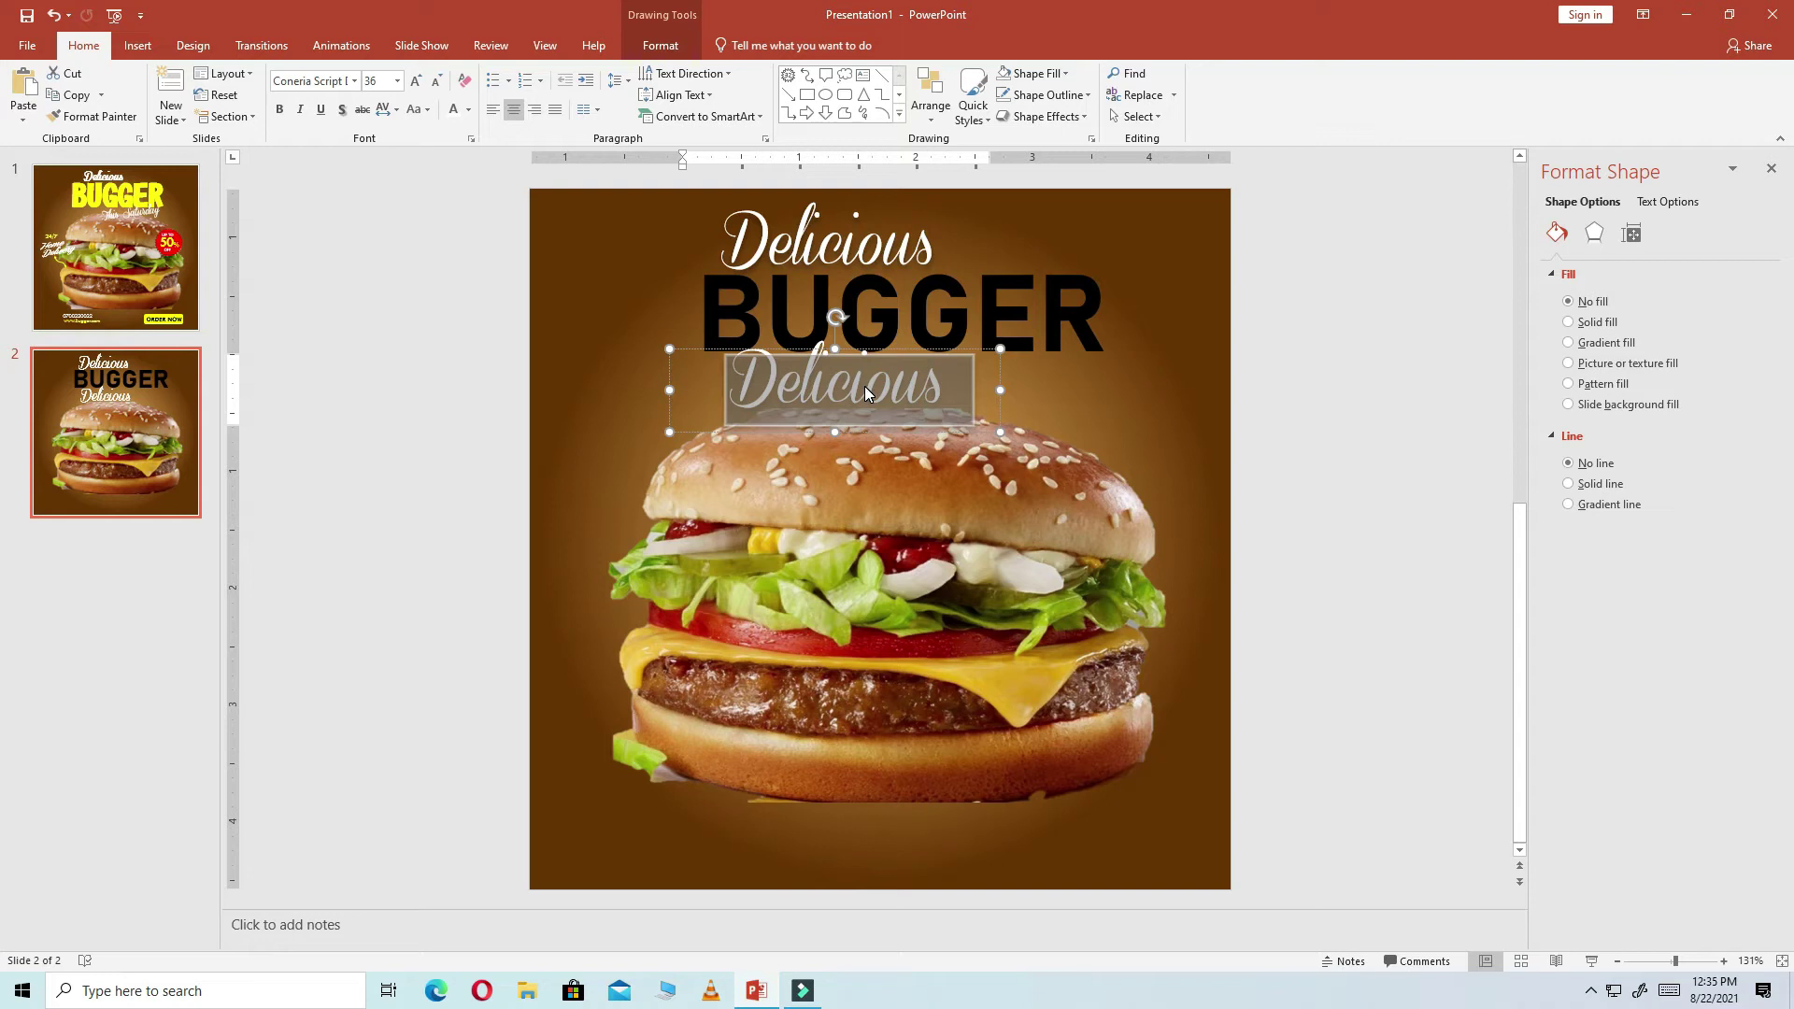
{"action": "type", "text": "T"}
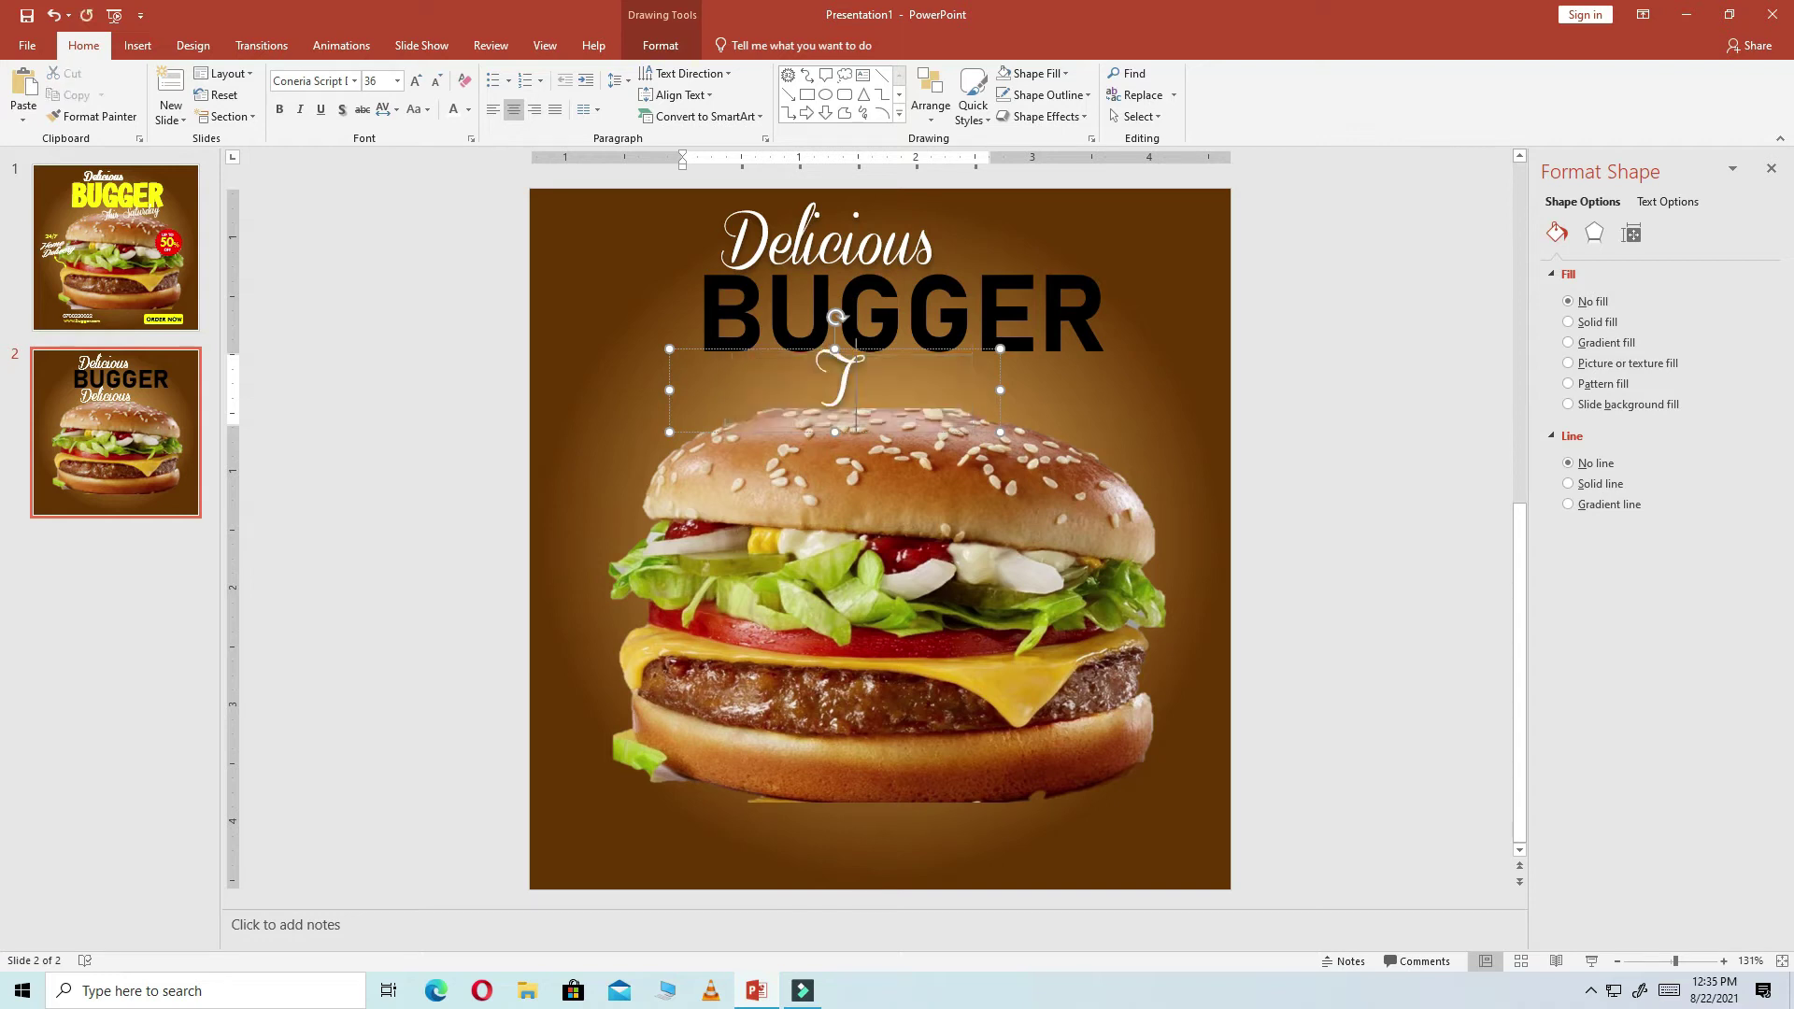
{"action": "type", "text": "hi"}
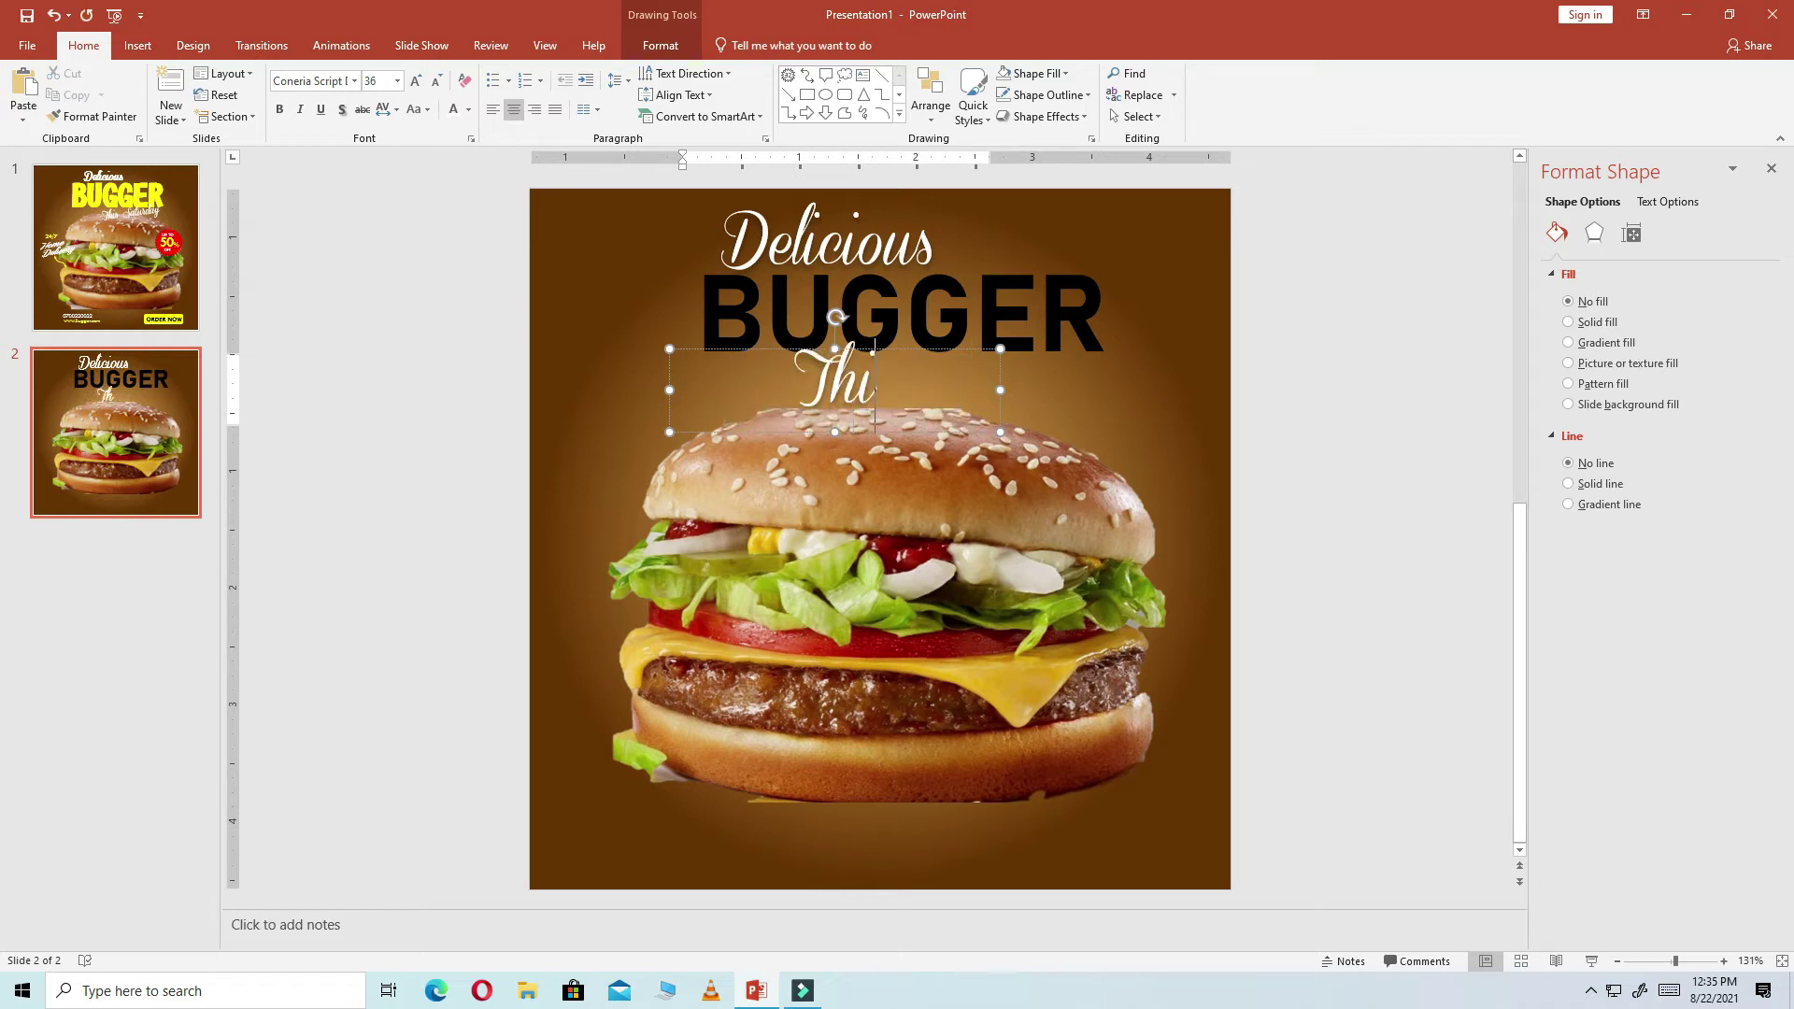
{"action": "type", "text": "s S"}
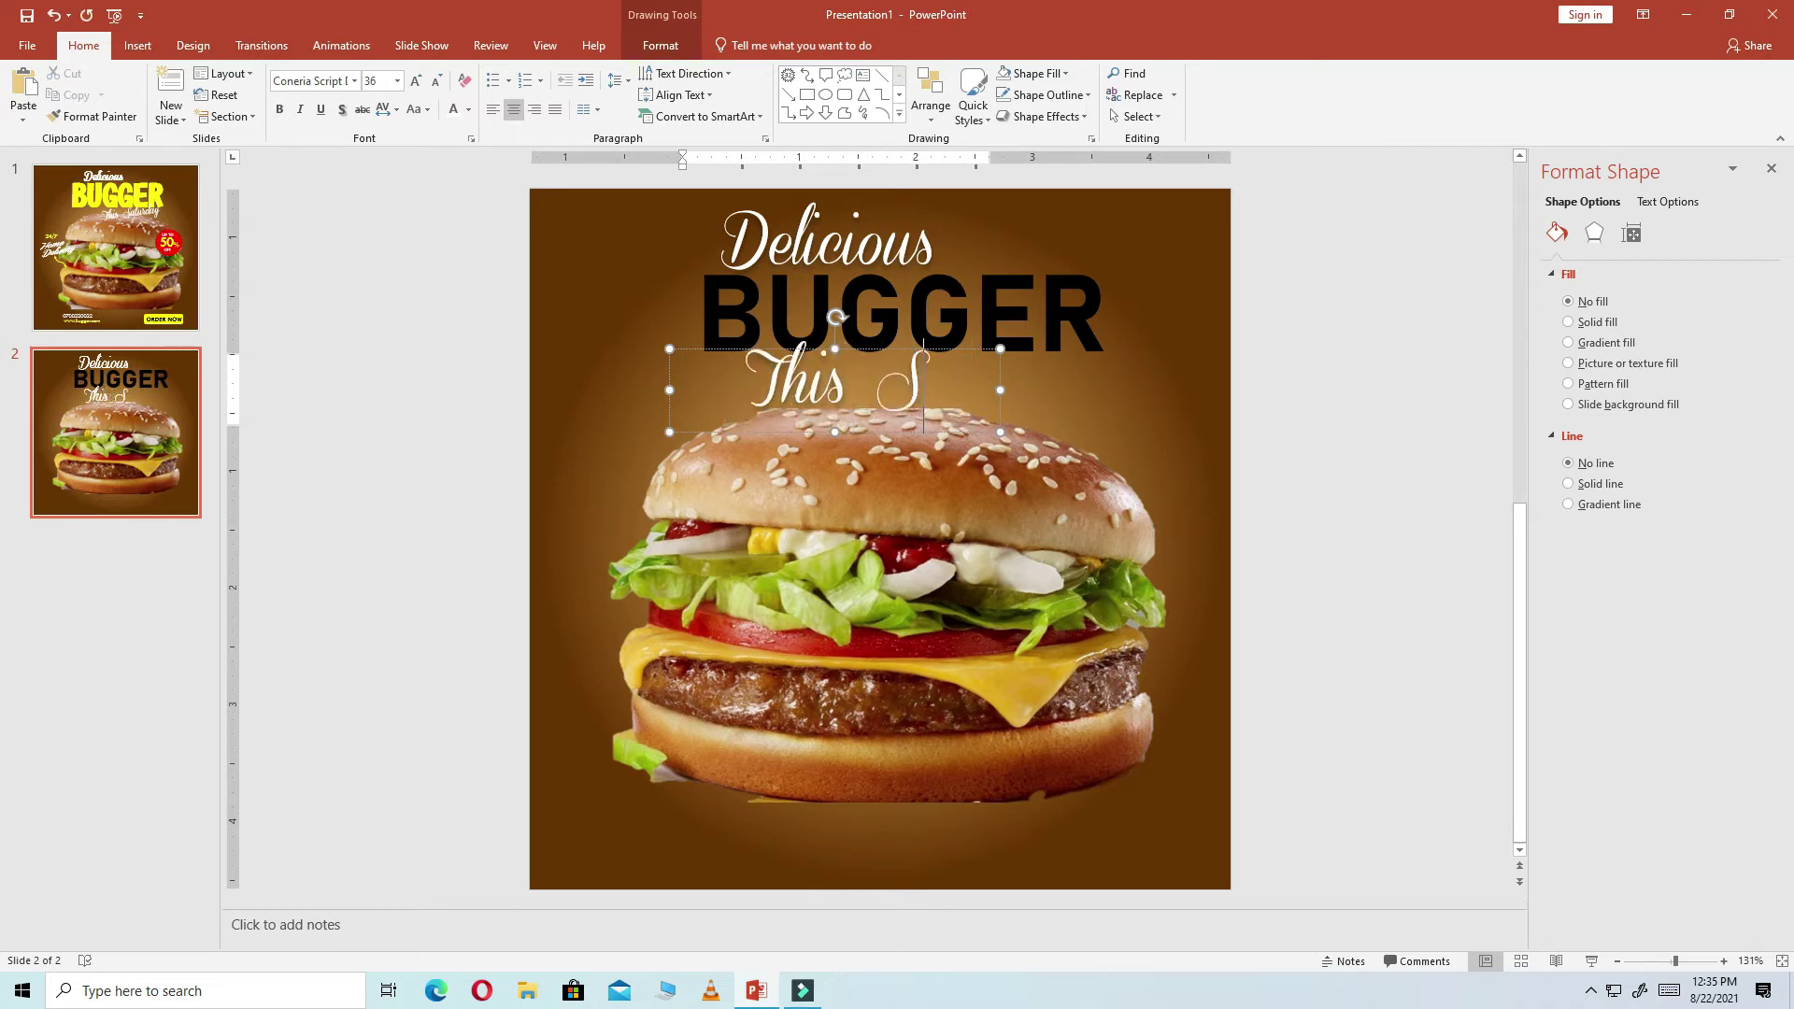
{"action": "type", "text": "at"}
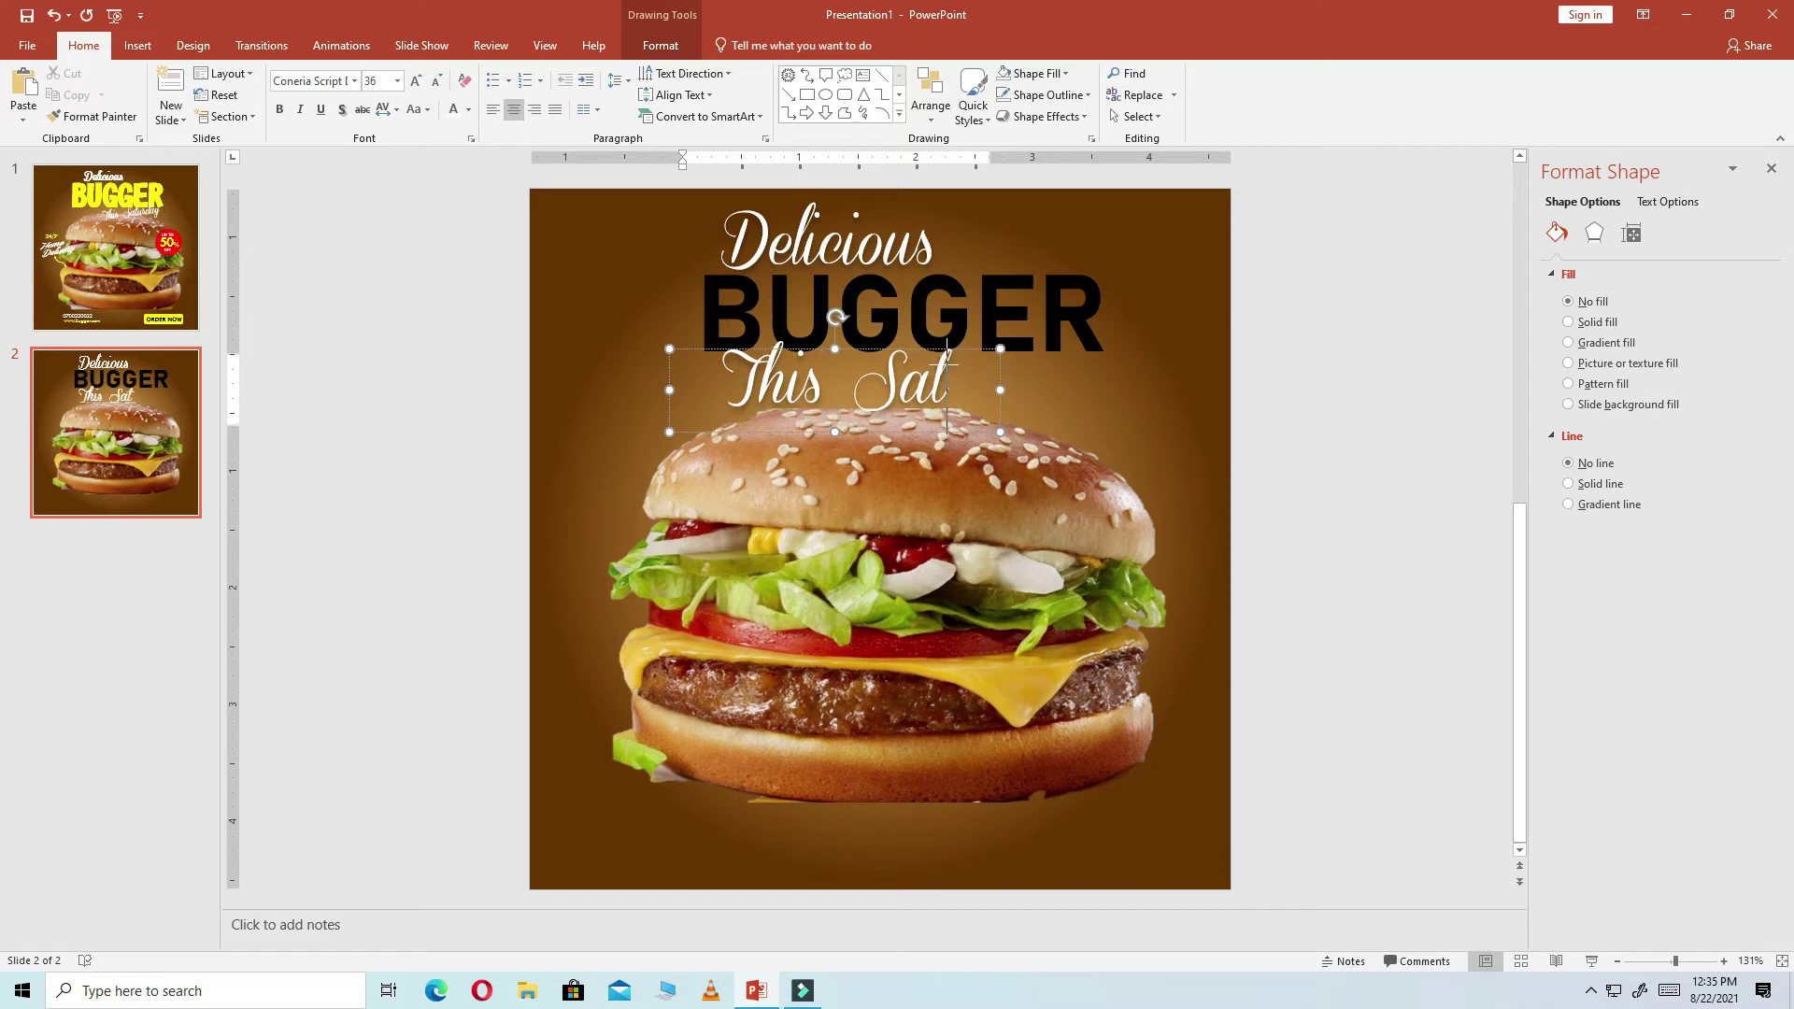
{"action": "type", "text": "urday"}
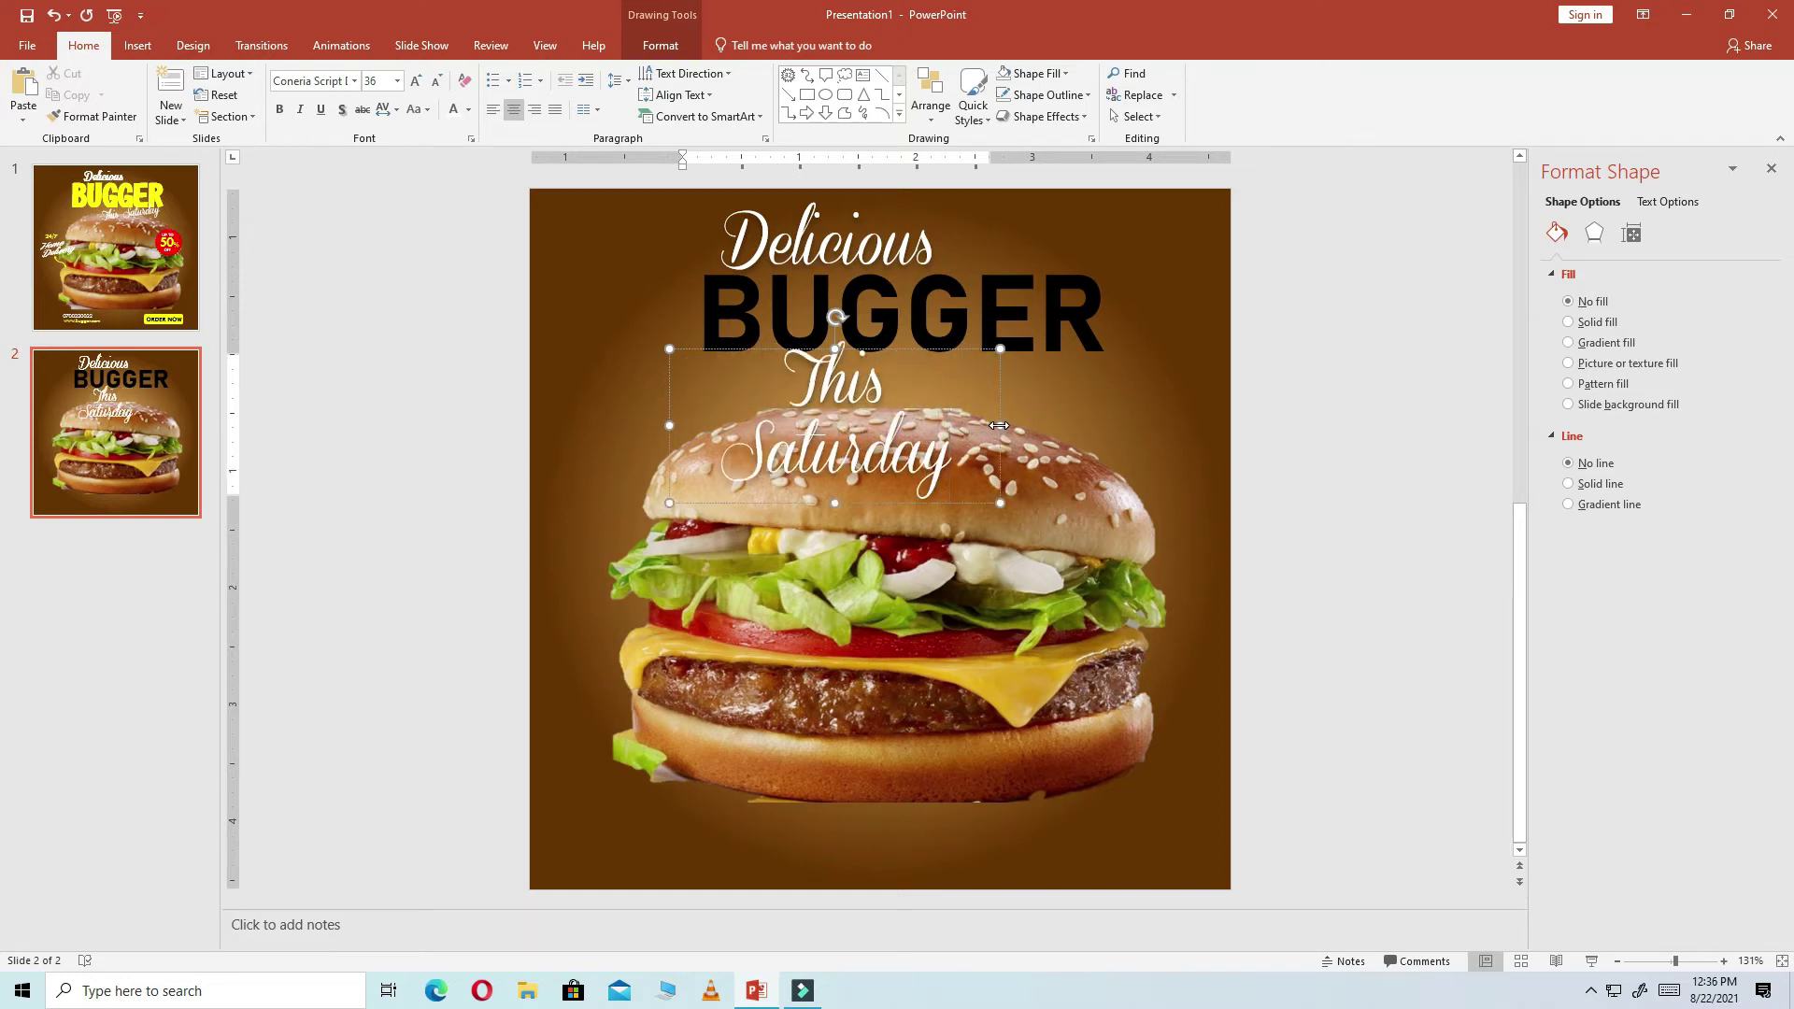
{"action": "left_click_drag", "start_coordinate": [1000, 425], "coordinate": [1102, 411]}
Position the "This Saturday" text over the lower right edge of BUGGER and tilt it slightly counterclockwise
{"action": "left_click_drag", "start_coordinate": [1056, 353], "coordinate": [1152, 354]}
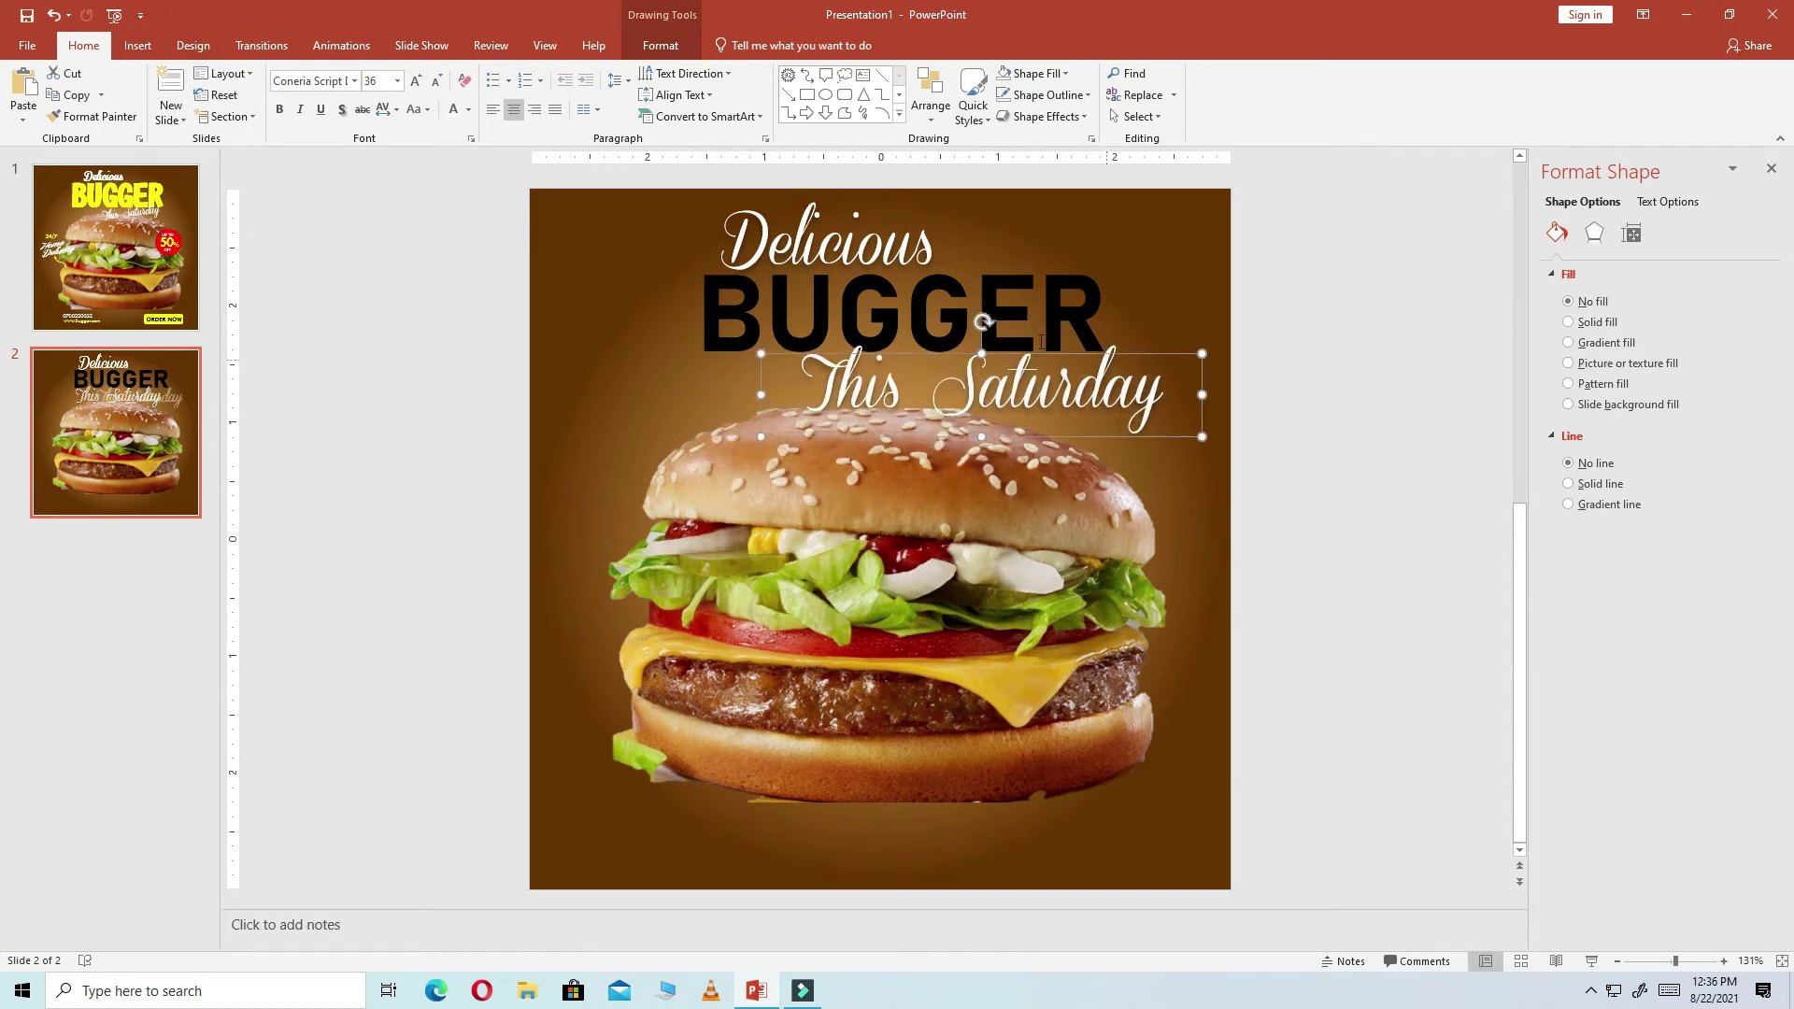
{"action": "left_click_drag", "start_coordinate": [985, 322], "coordinate": [982, 335]}
{"action": "left_click", "coordinate": [1430, 514]}
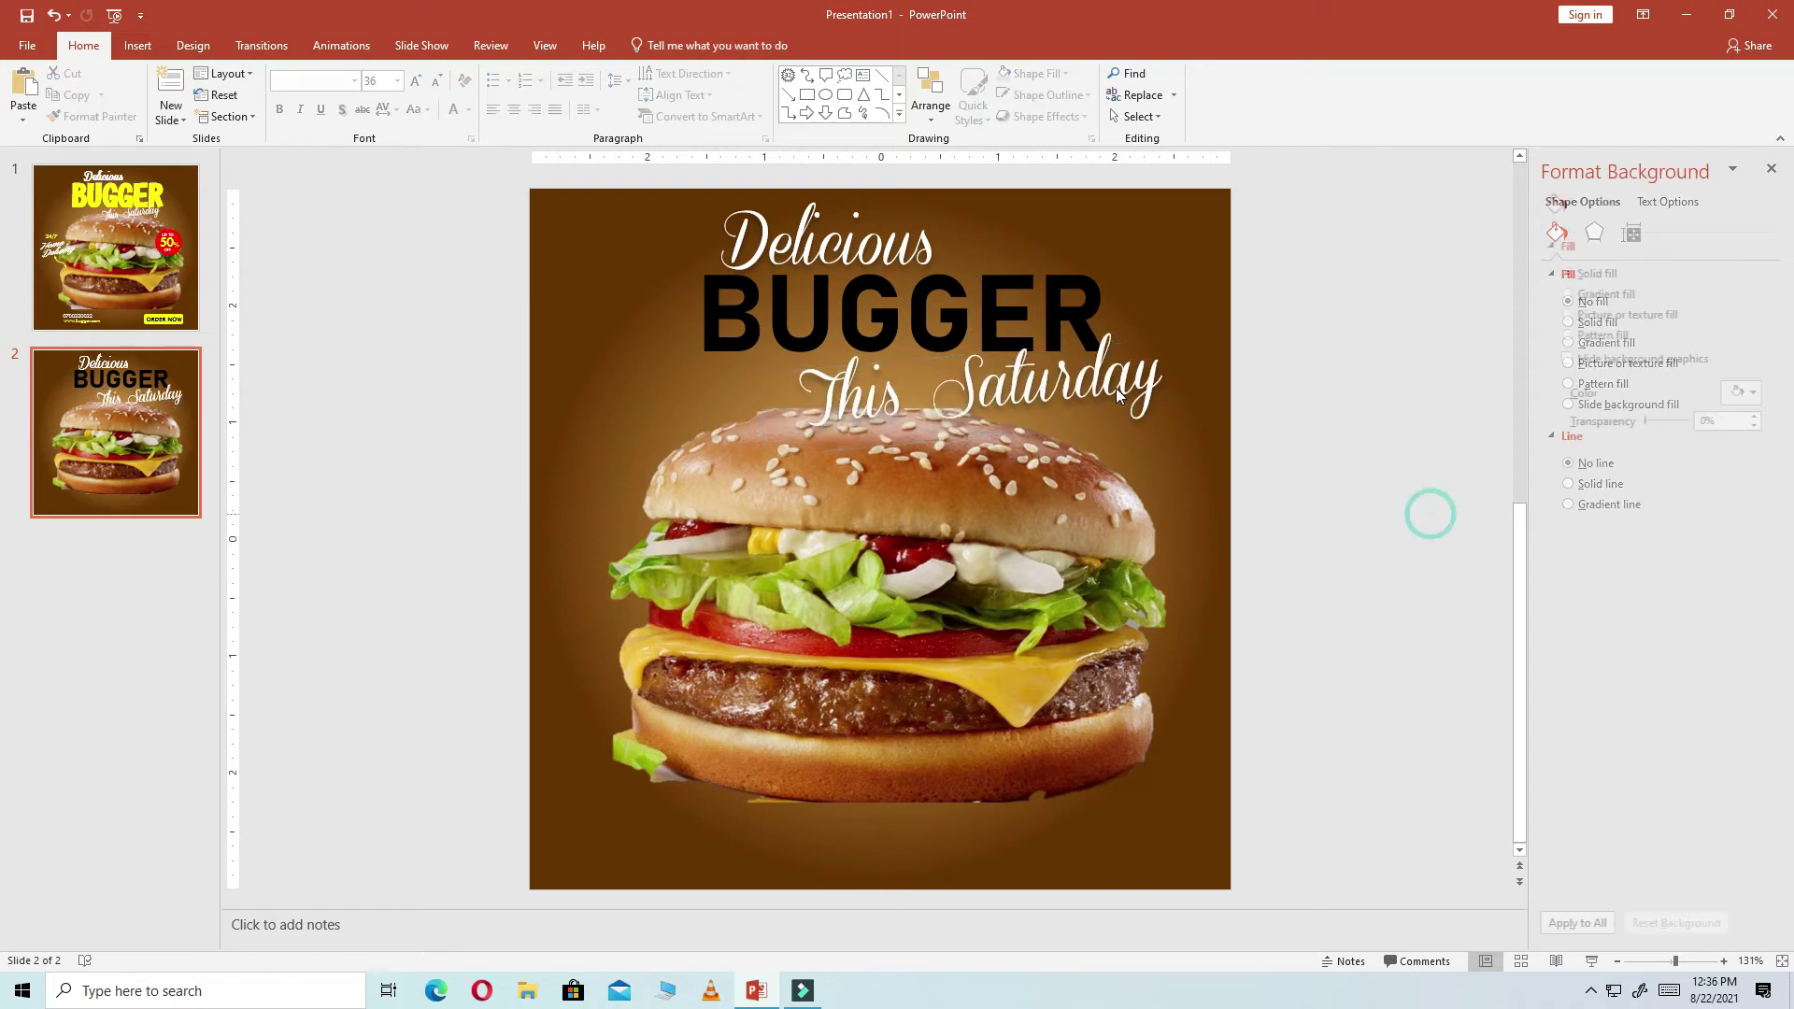
{"action": "left_click", "coordinate": [982, 333]}
{"action": "key", "text": "ctrl+z"}
{"action": "left_click_drag", "start_coordinate": [1106, 347], "coordinate": [1136, 326]}
{"action": "left_click", "coordinate": [1471, 437]}
{"action": "left_click", "coordinate": [1037, 358]}
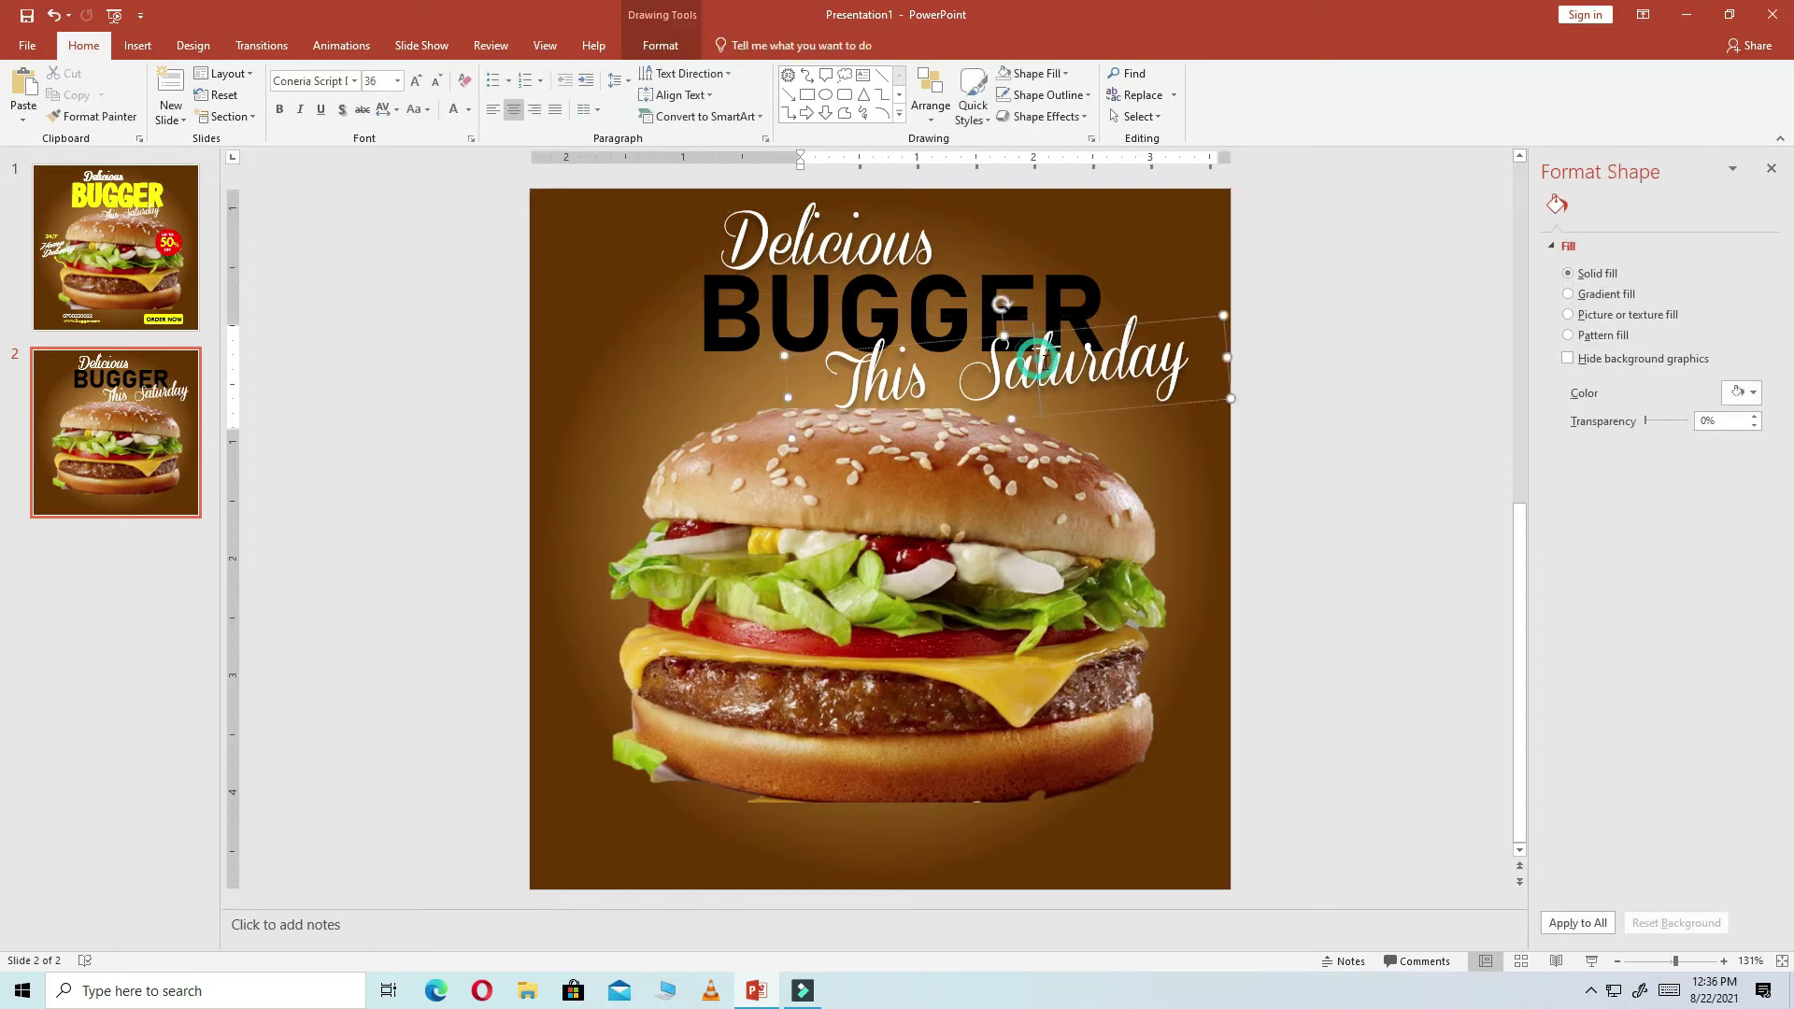
{"action": "left_click", "coordinate": [1406, 458]}
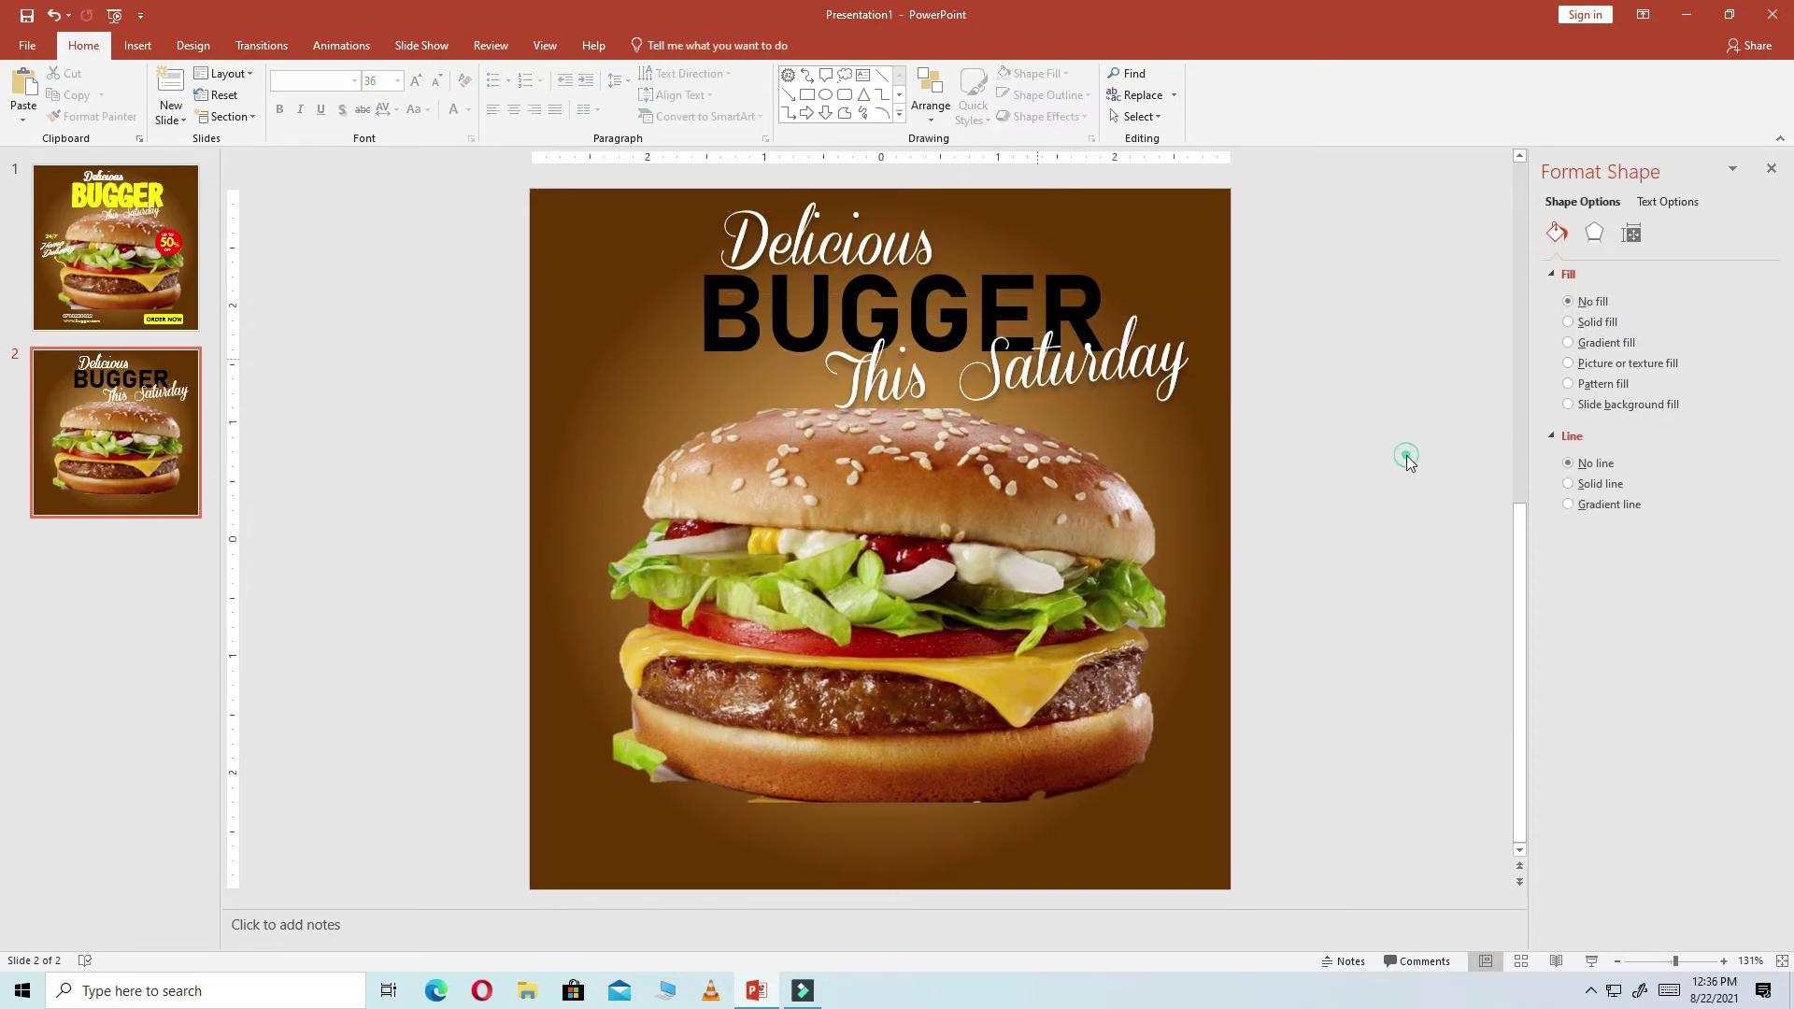
Change the font color of the BUGGER headline to the standard yellow
{"action": "left_click", "coordinate": [963, 306]}
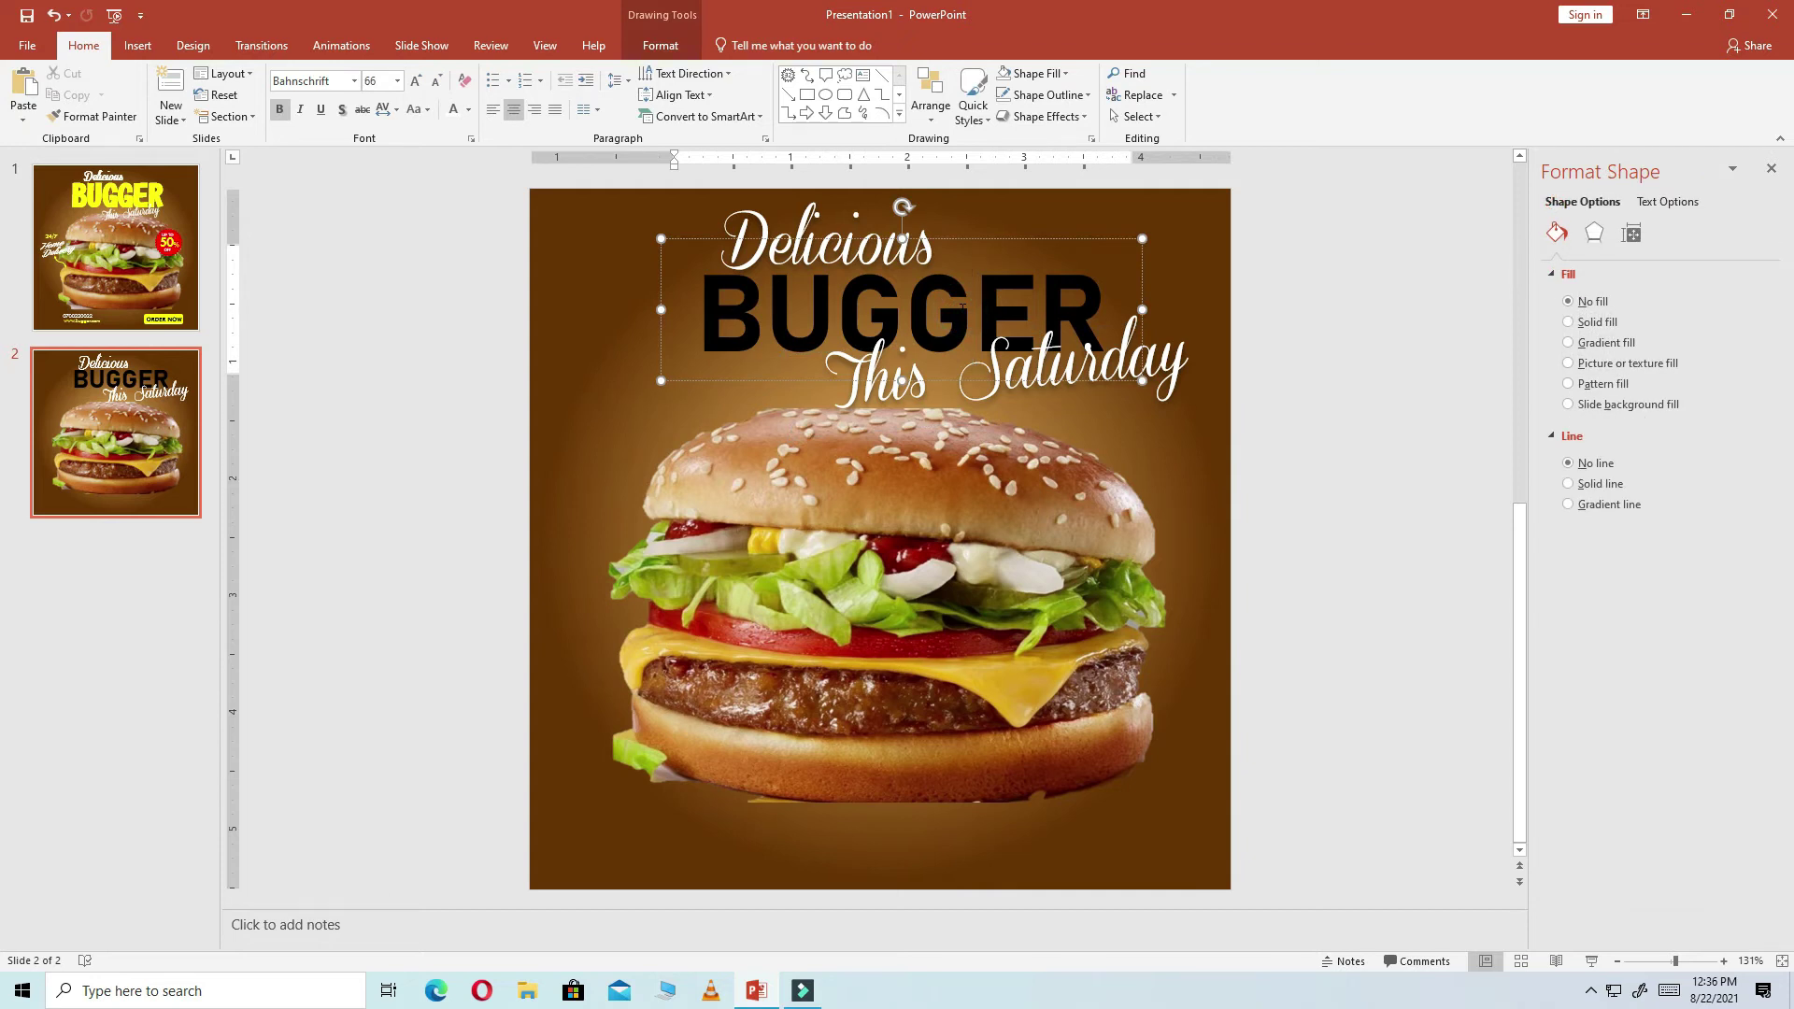
{"action": "double_click", "coordinate": [790, 312]}
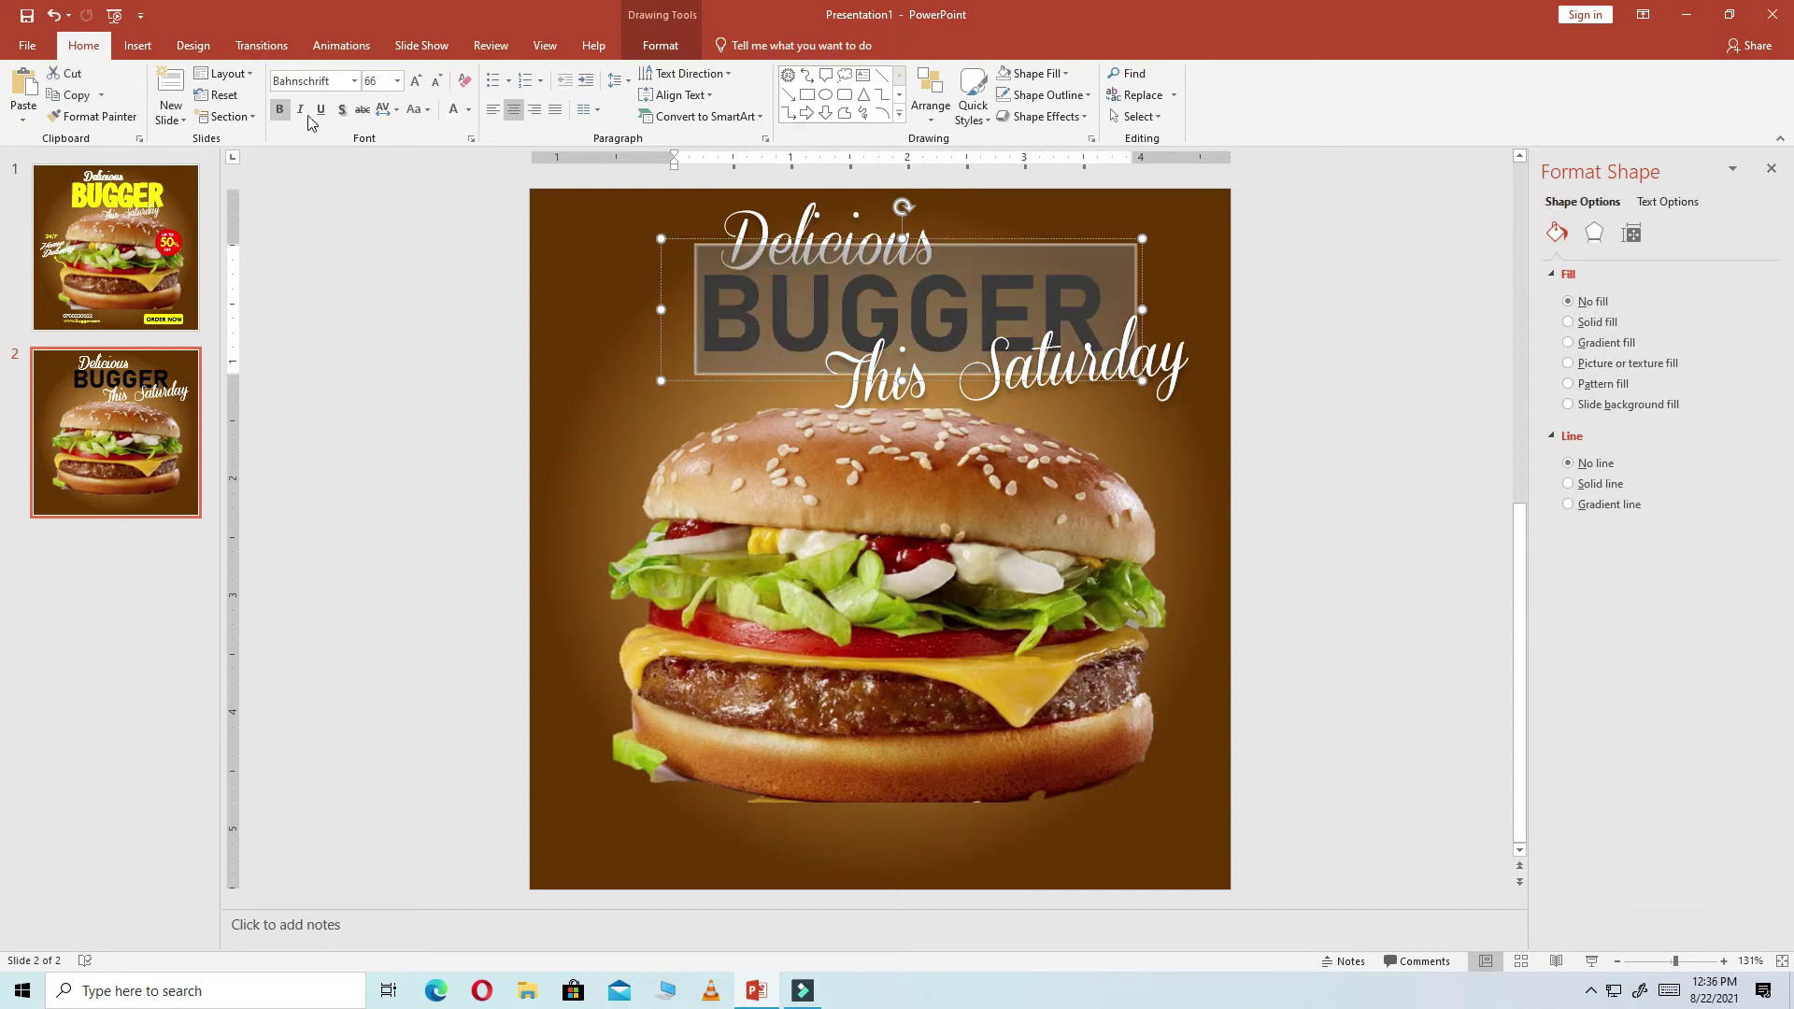
{"action": "left_click", "coordinate": [469, 112]}
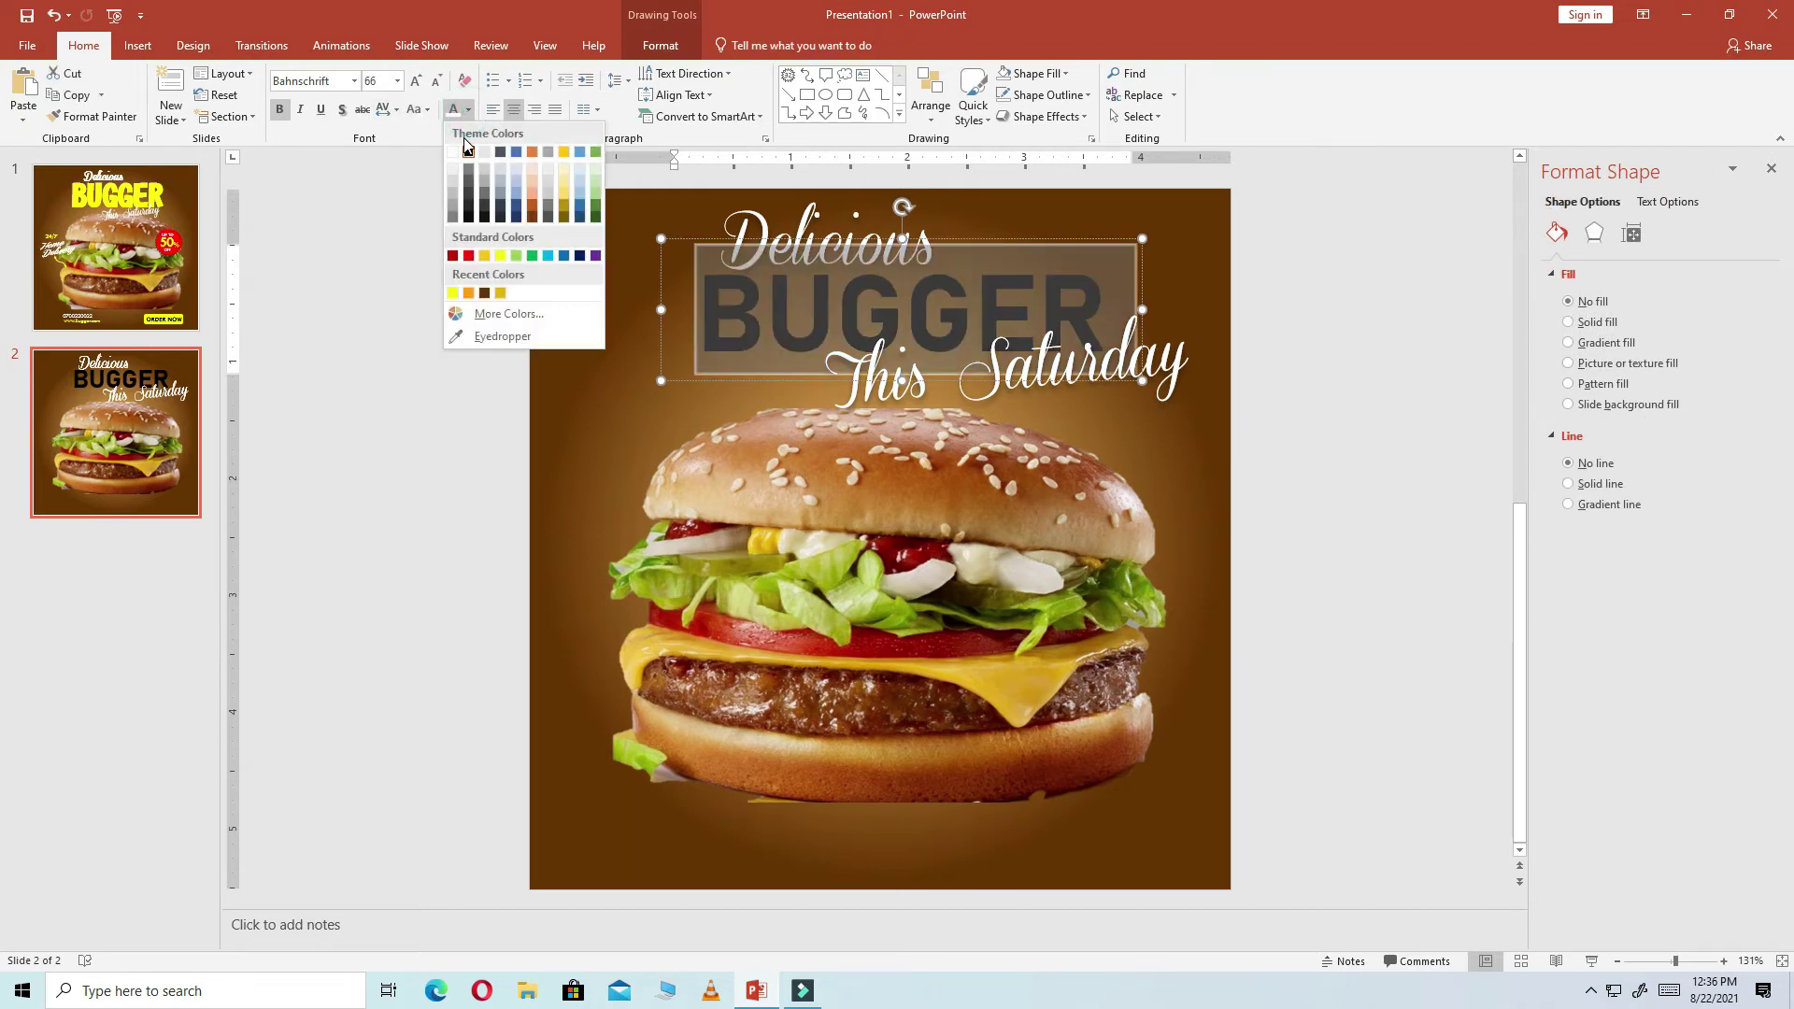
{"action": "left_click", "coordinate": [503, 256]}
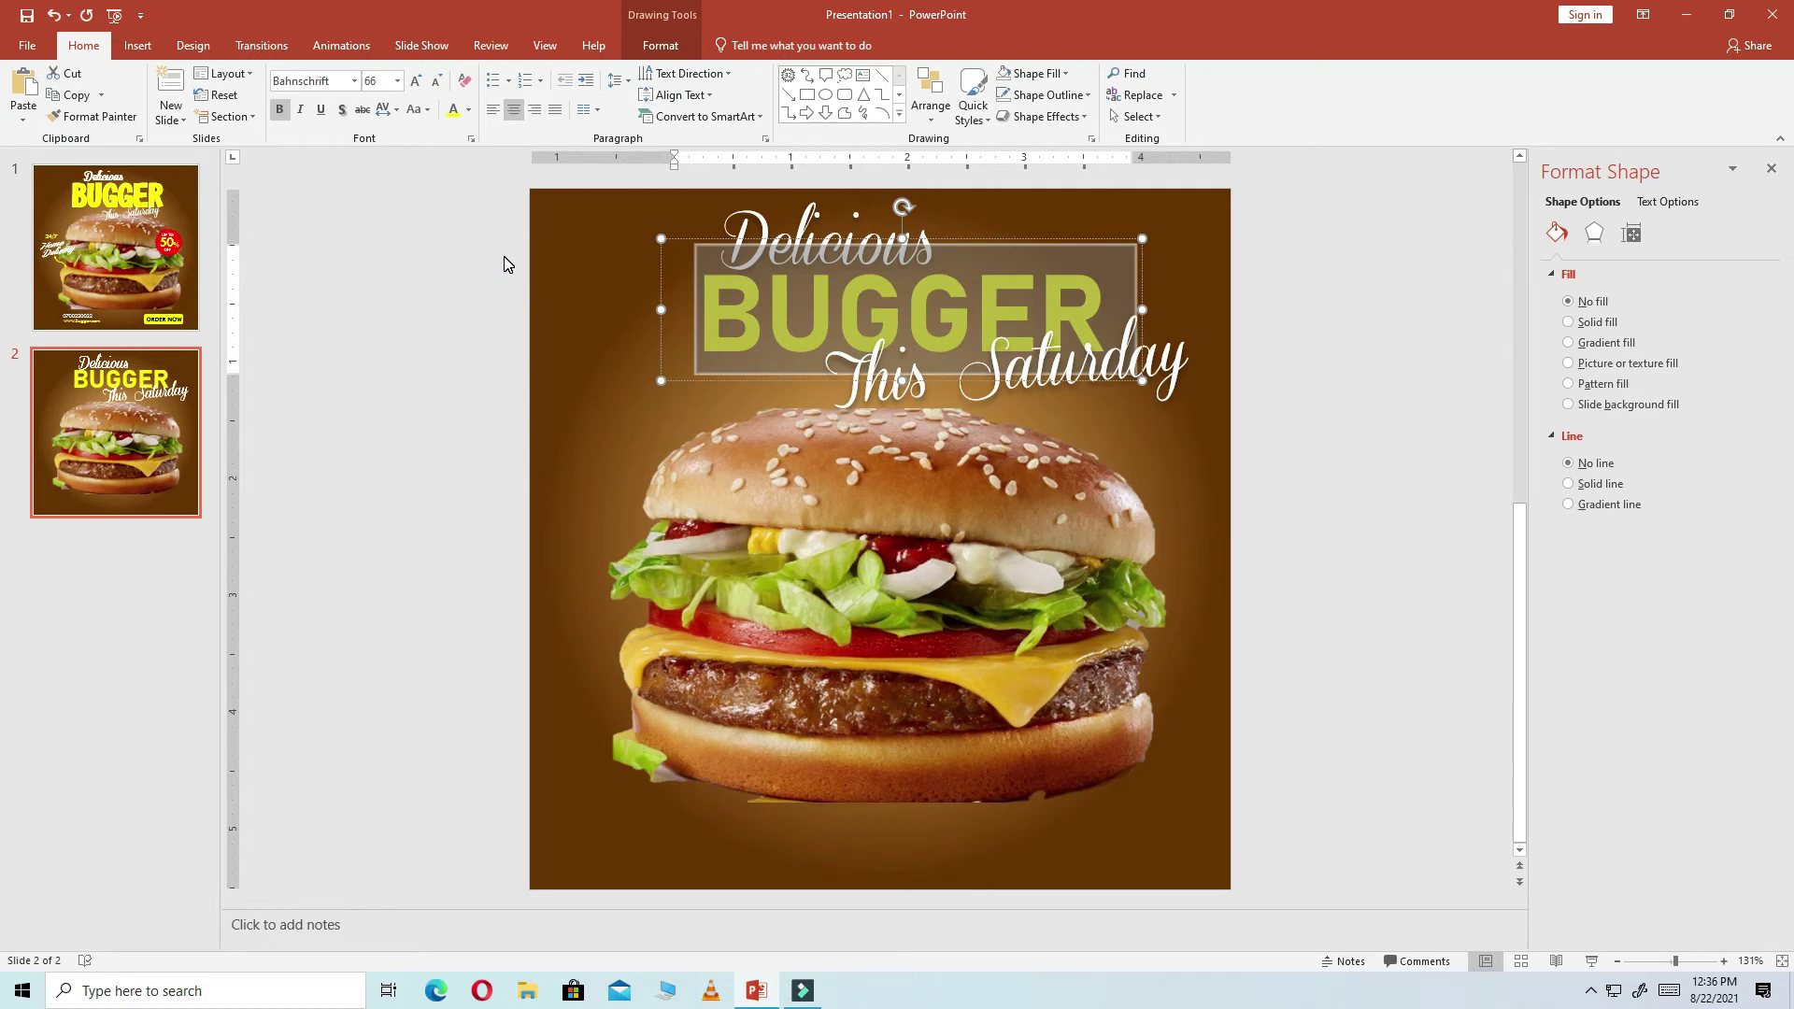
Apply the first outer shadow preset to the BUGGER headline
{"action": "left_click", "coordinate": [1084, 119]}
{"action": "mouse_move", "coordinate": [1054, 200]}
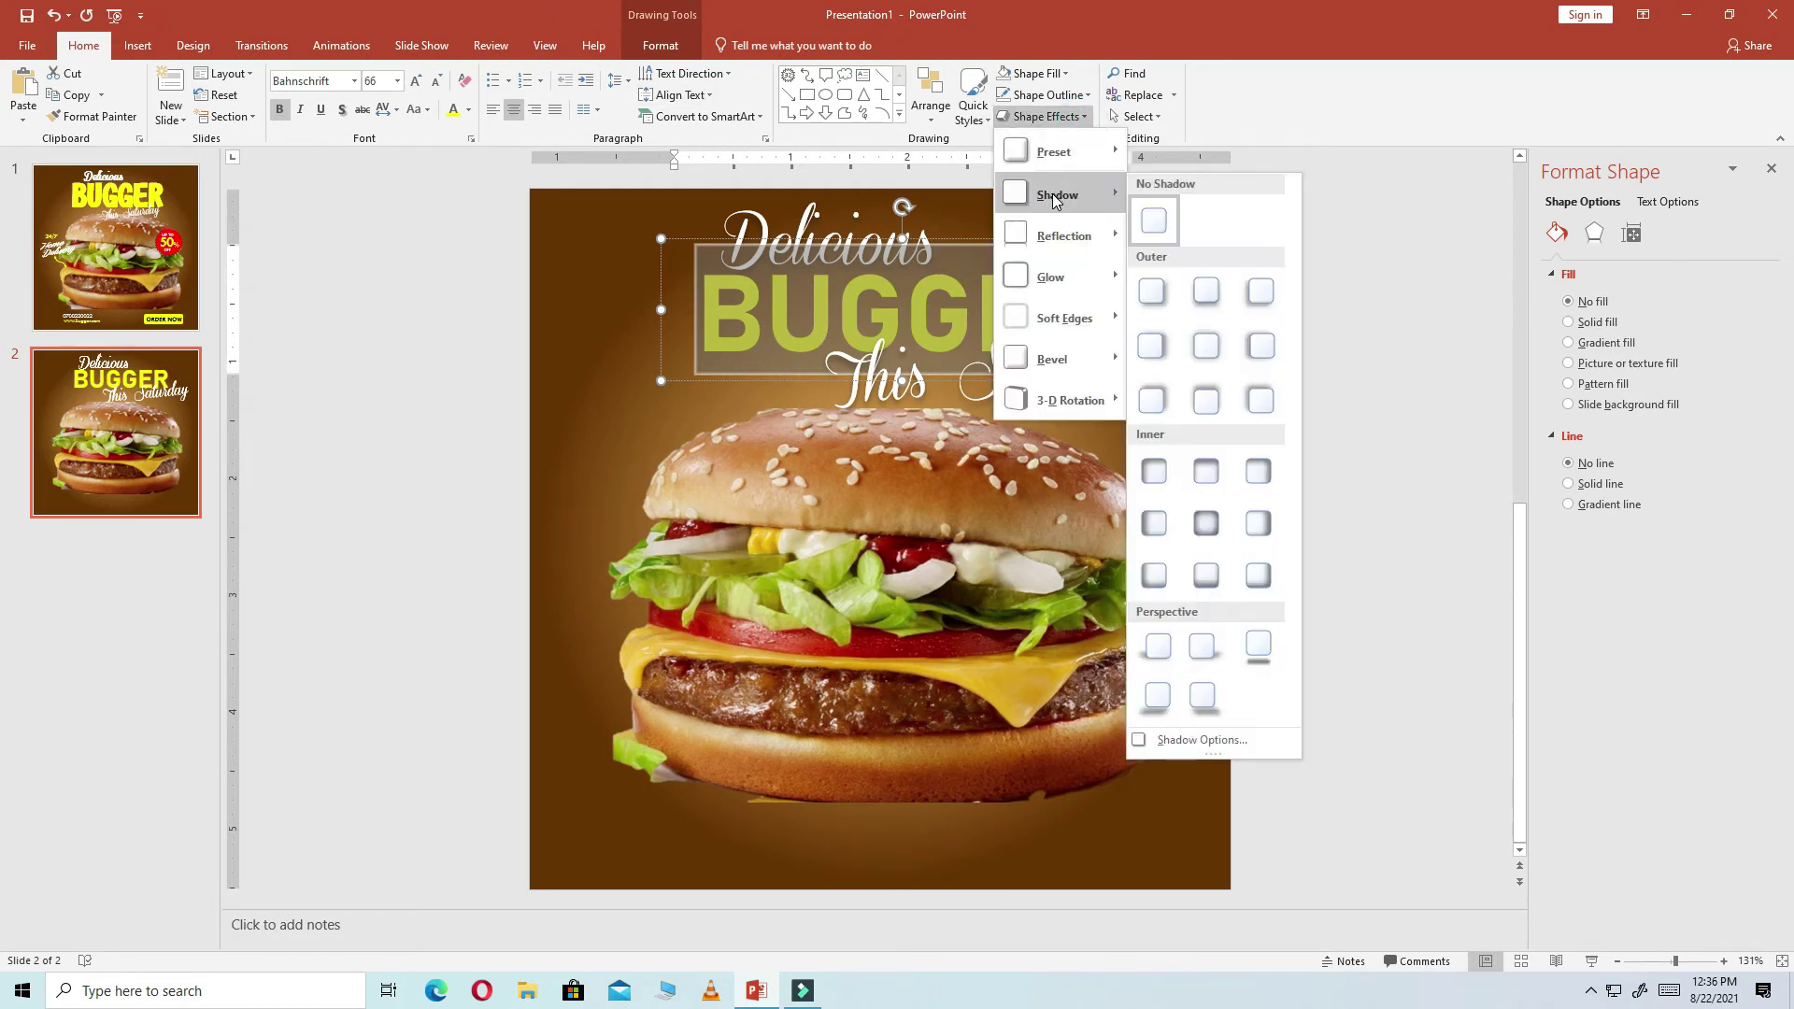
{"action": "left_click", "coordinate": [1153, 290]}
{"action": "left_click", "coordinate": [1326, 384]}
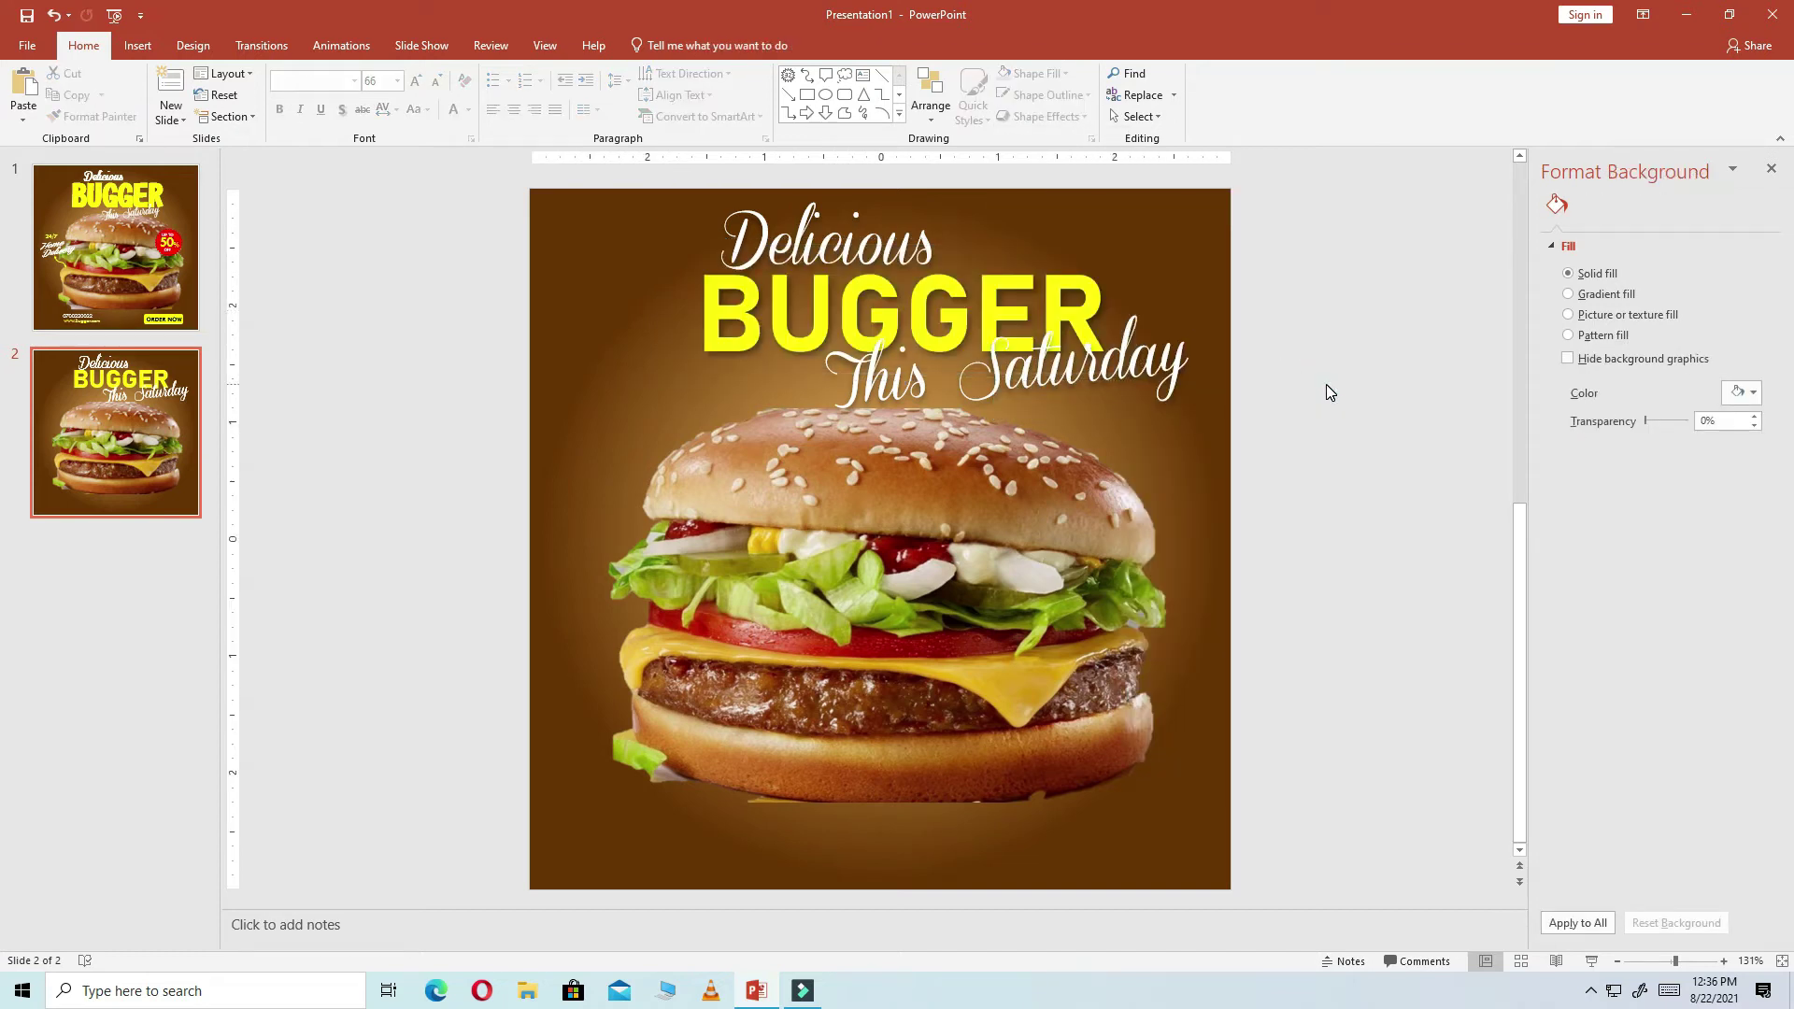
Shrink the burger picture to about 3.08 by 5.47 inches and move it up beneath the headline, centered on the slide
{"action": "left_click", "coordinate": [892, 532]}
{"action": "left_click_drag", "start_coordinate": [903, 524], "coordinate": [906, 533]}
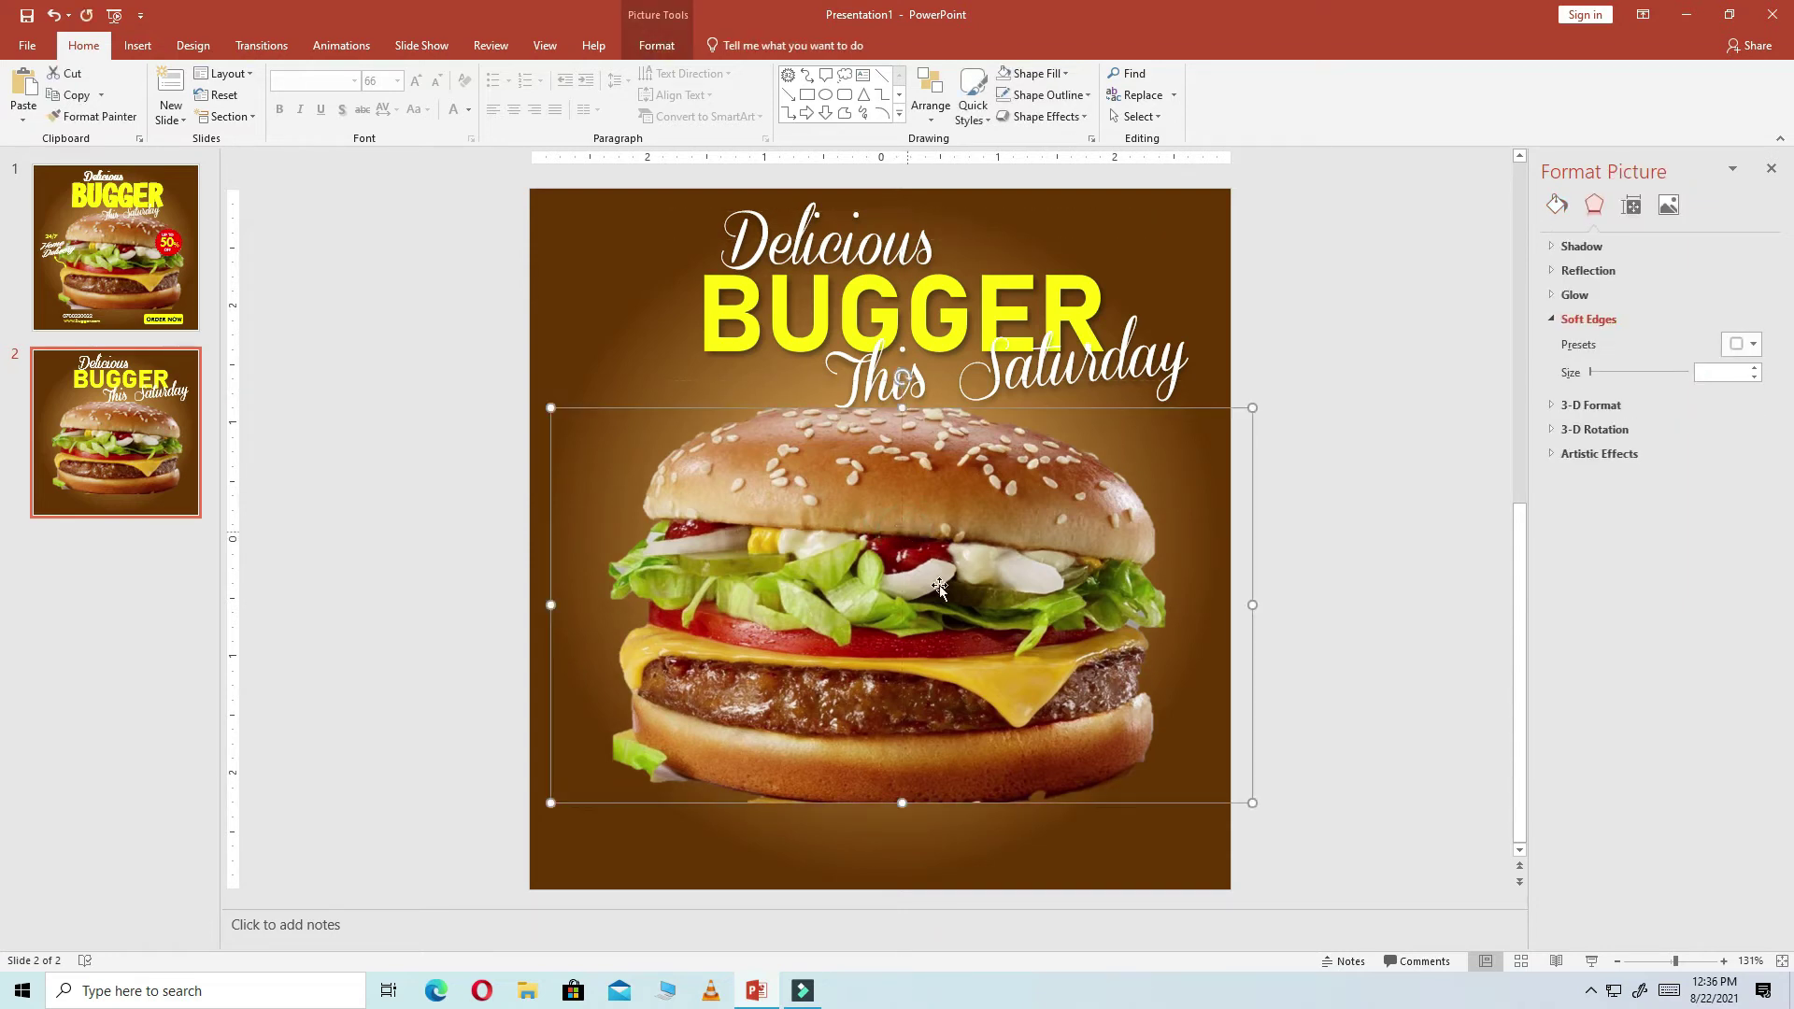
{"action": "left_click_drag", "start_coordinate": [1253, 804], "coordinate": [1190, 713]}
{"action": "left_click_drag", "start_coordinate": [900, 575], "coordinate": [932, 546]}
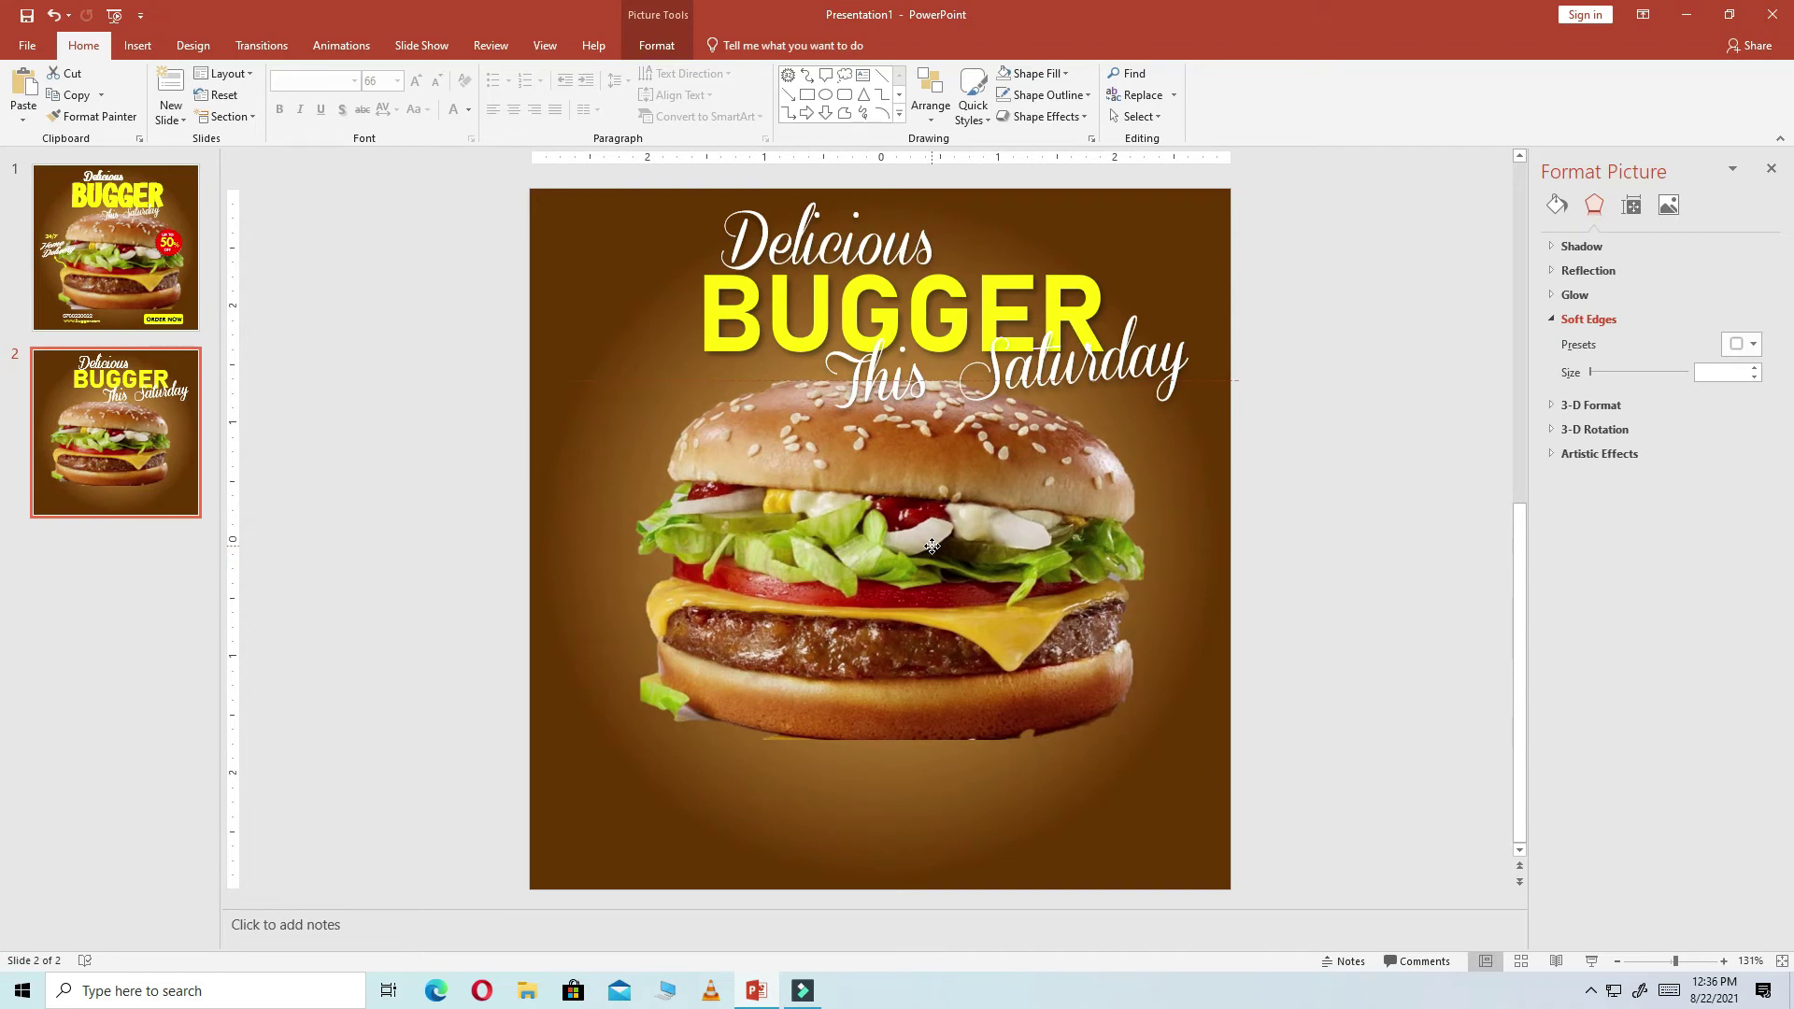
{"action": "left_click_drag", "start_coordinate": [931, 548], "coordinate": [939, 548]}
{"action": "left_click", "coordinate": [1442, 572]}
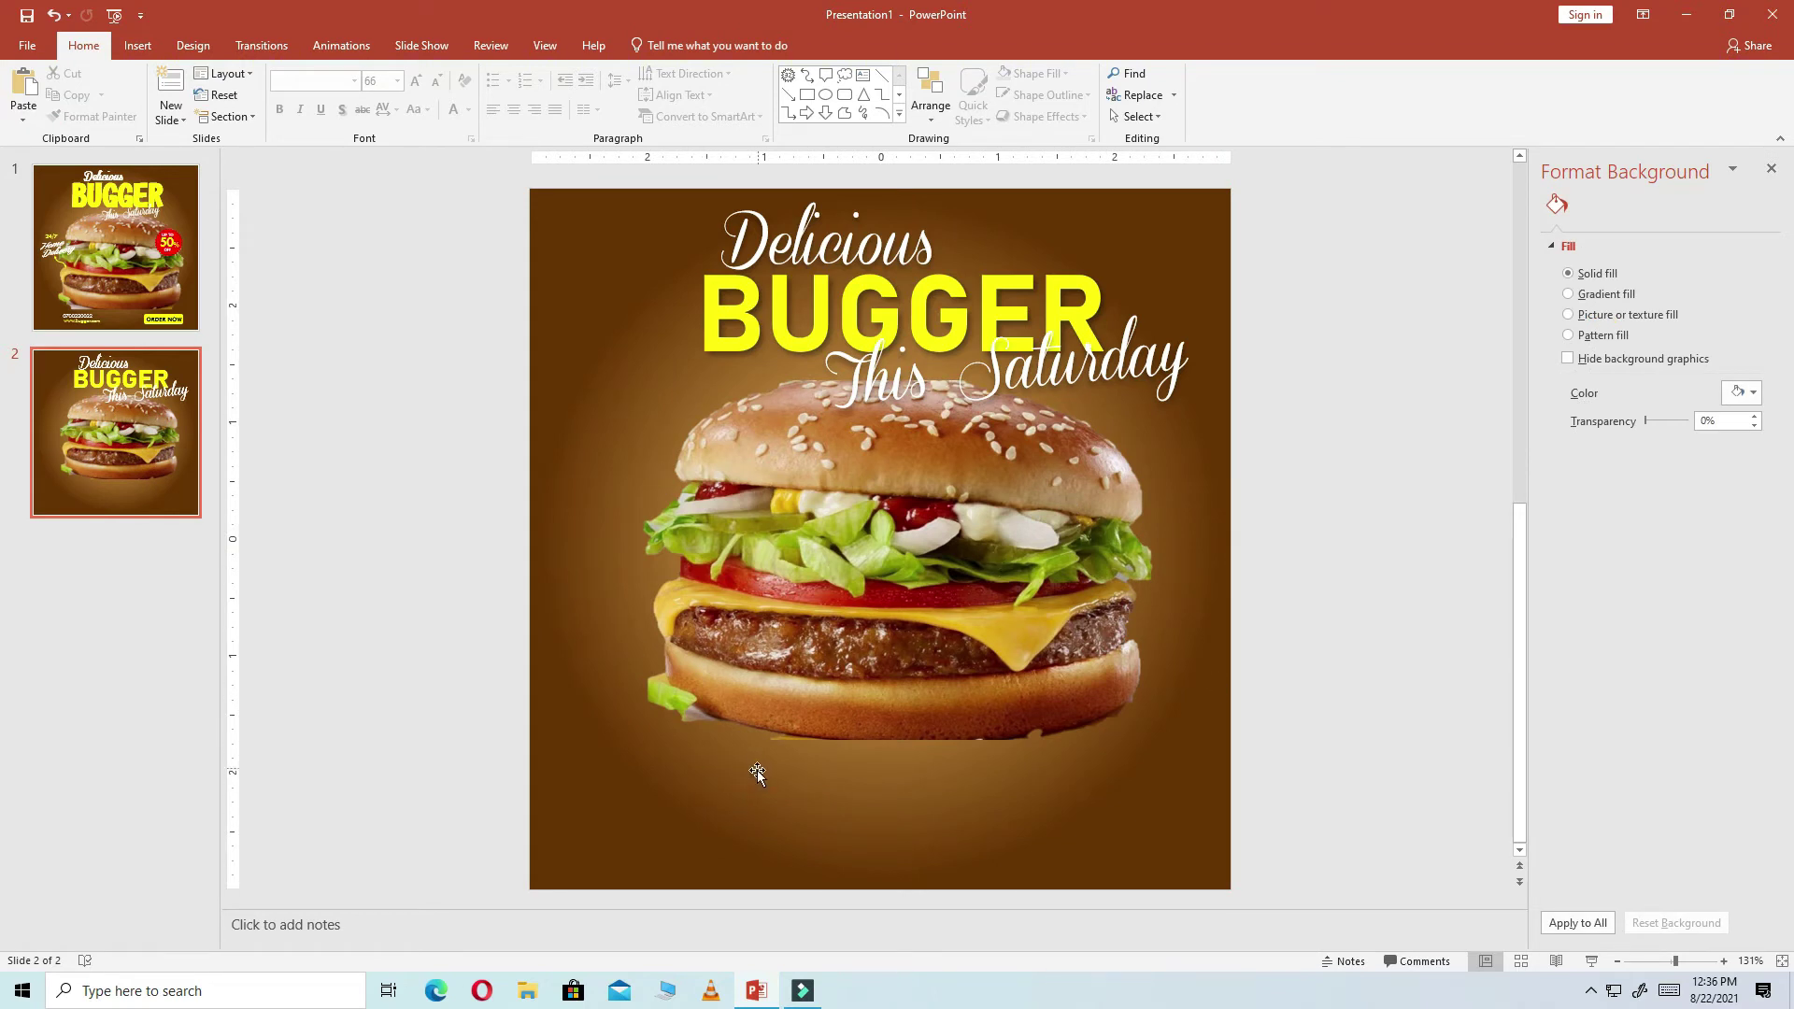
Shift the burger picture slightly to the right
{"action": "left_click", "coordinate": [803, 458]}
{"action": "left_click_drag", "start_coordinate": [803, 459], "coordinate": [815, 458]}
{"action": "left_click", "coordinate": [1299, 552]}
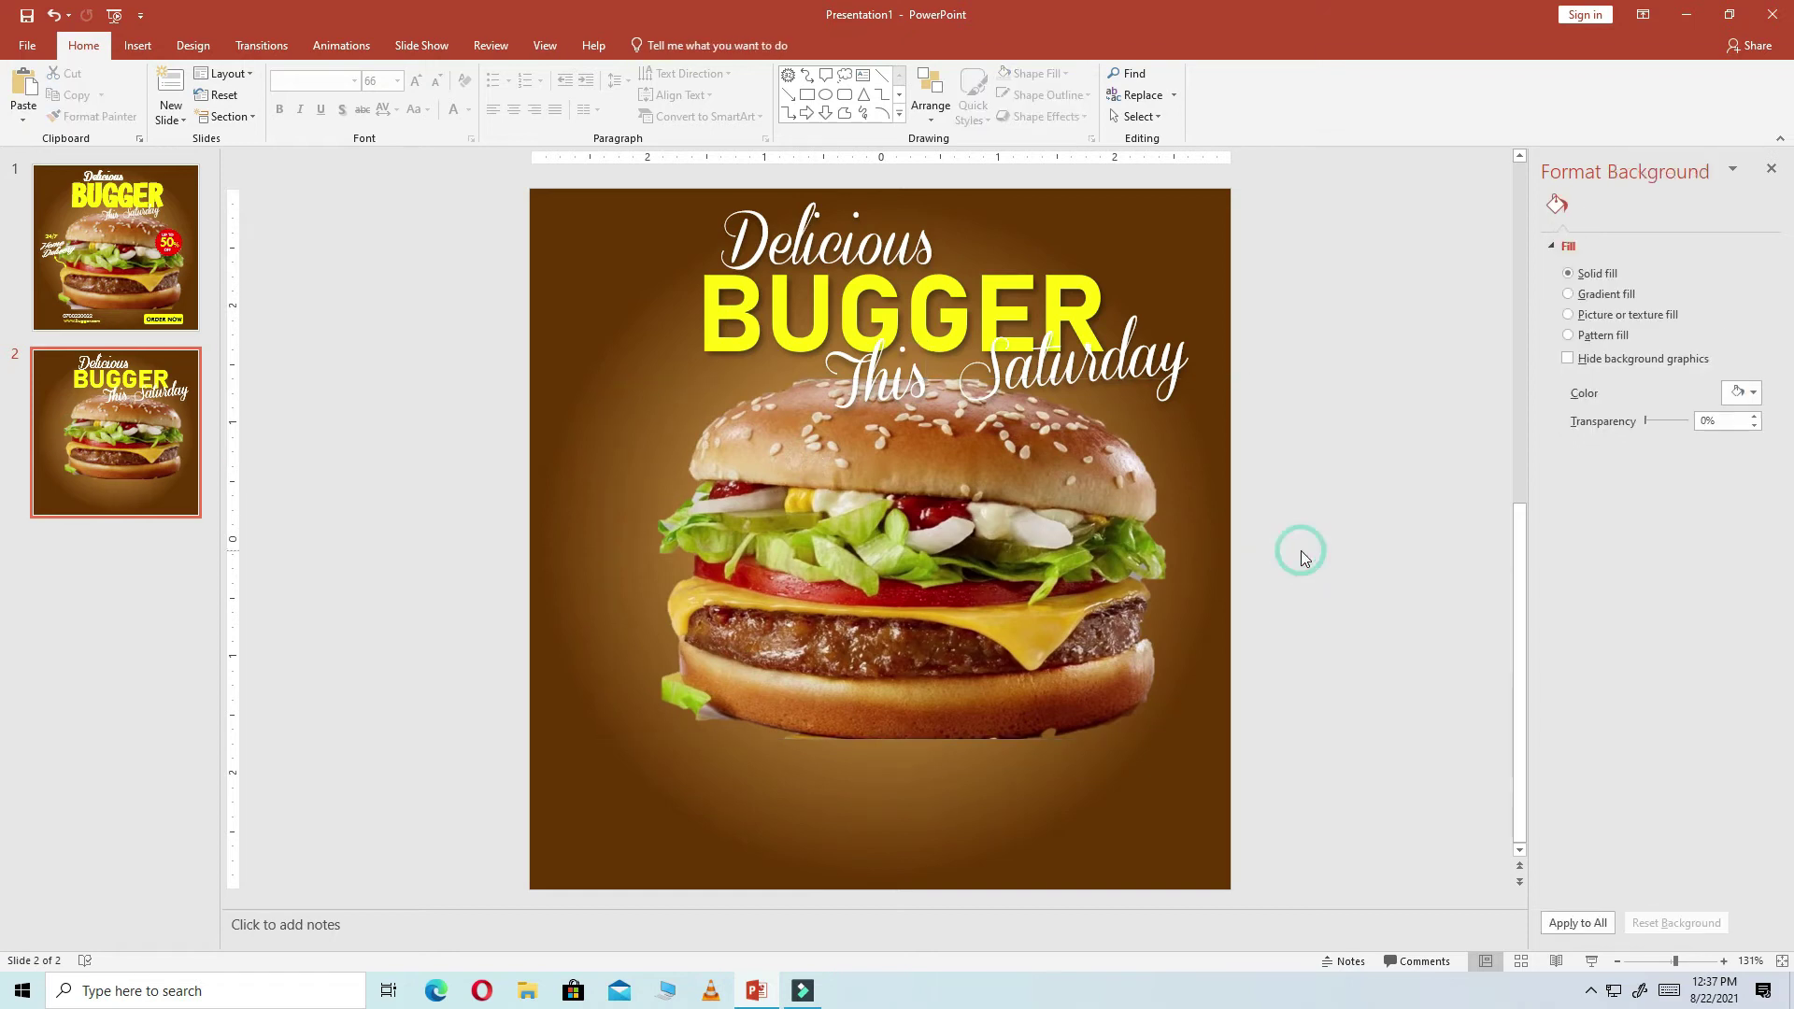
Try the "Glow: 5 point; Blue, Accent color 1" effect on the burger picture
{"action": "left_click", "coordinate": [983, 565]}
{"action": "double_click", "coordinate": [981, 553]}
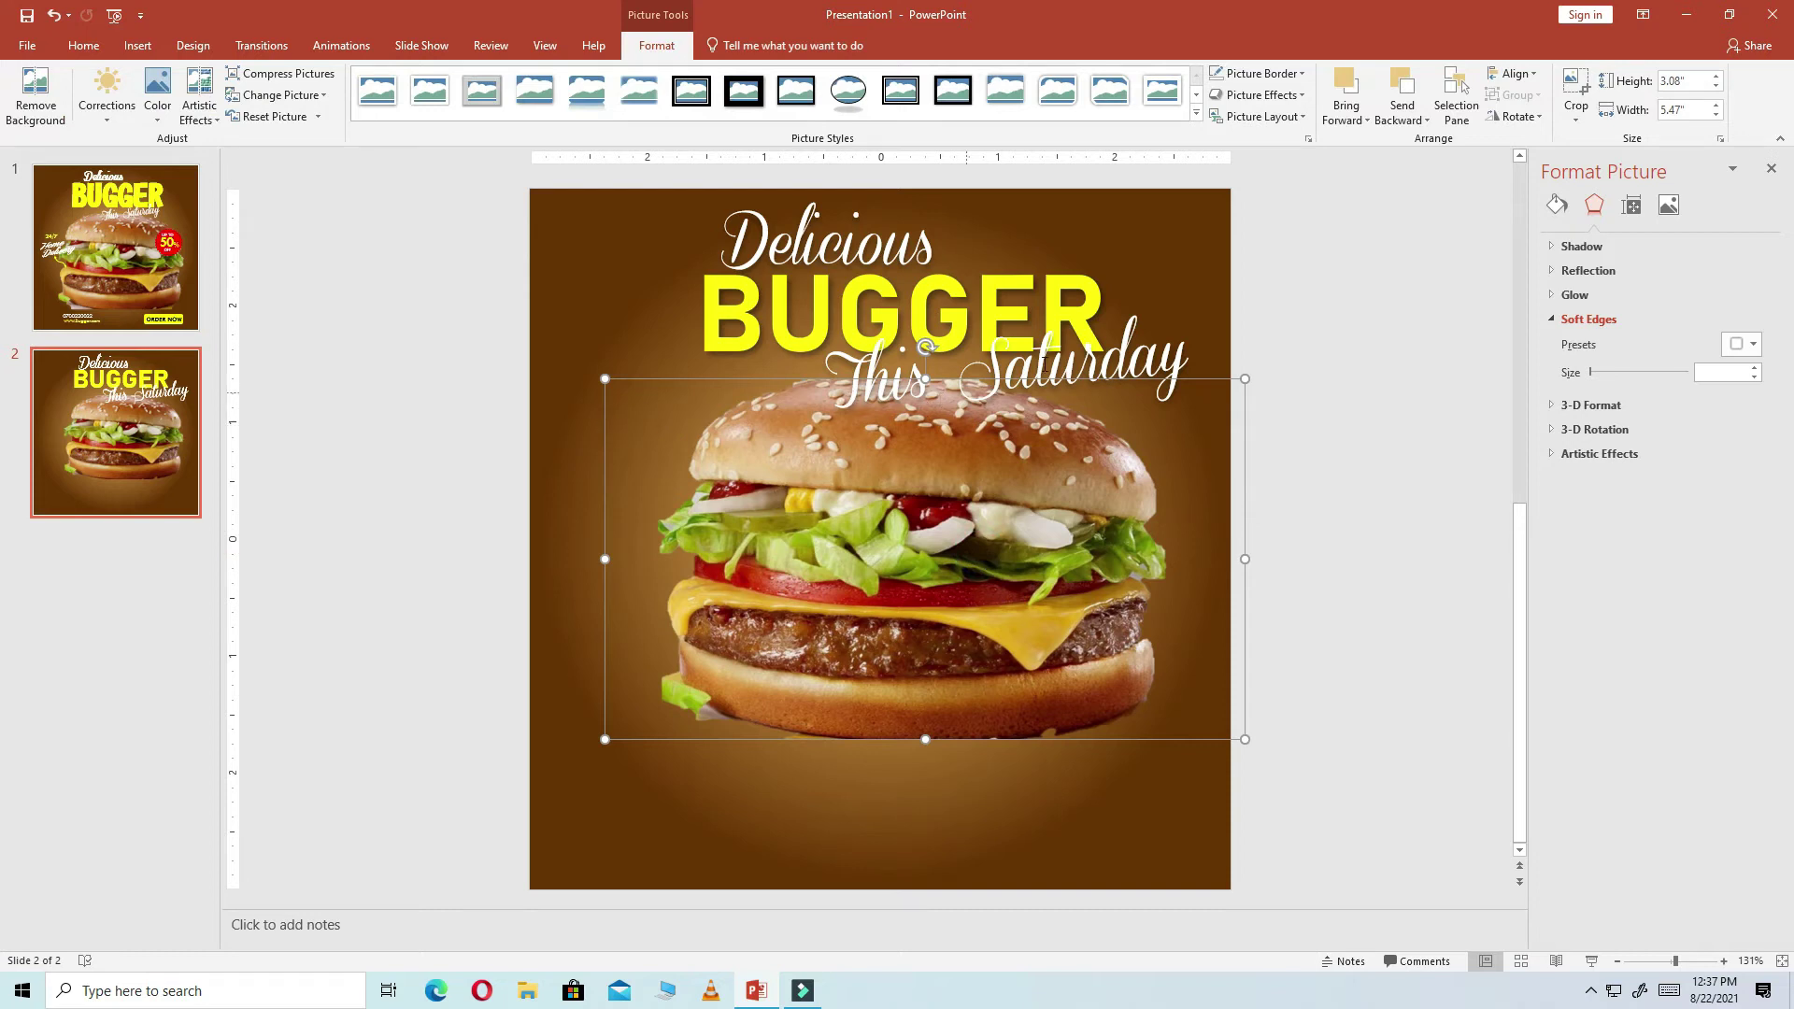
{"action": "left_click", "coordinate": [1303, 99]}
{"action": "mouse_move", "coordinate": [1277, 183]}
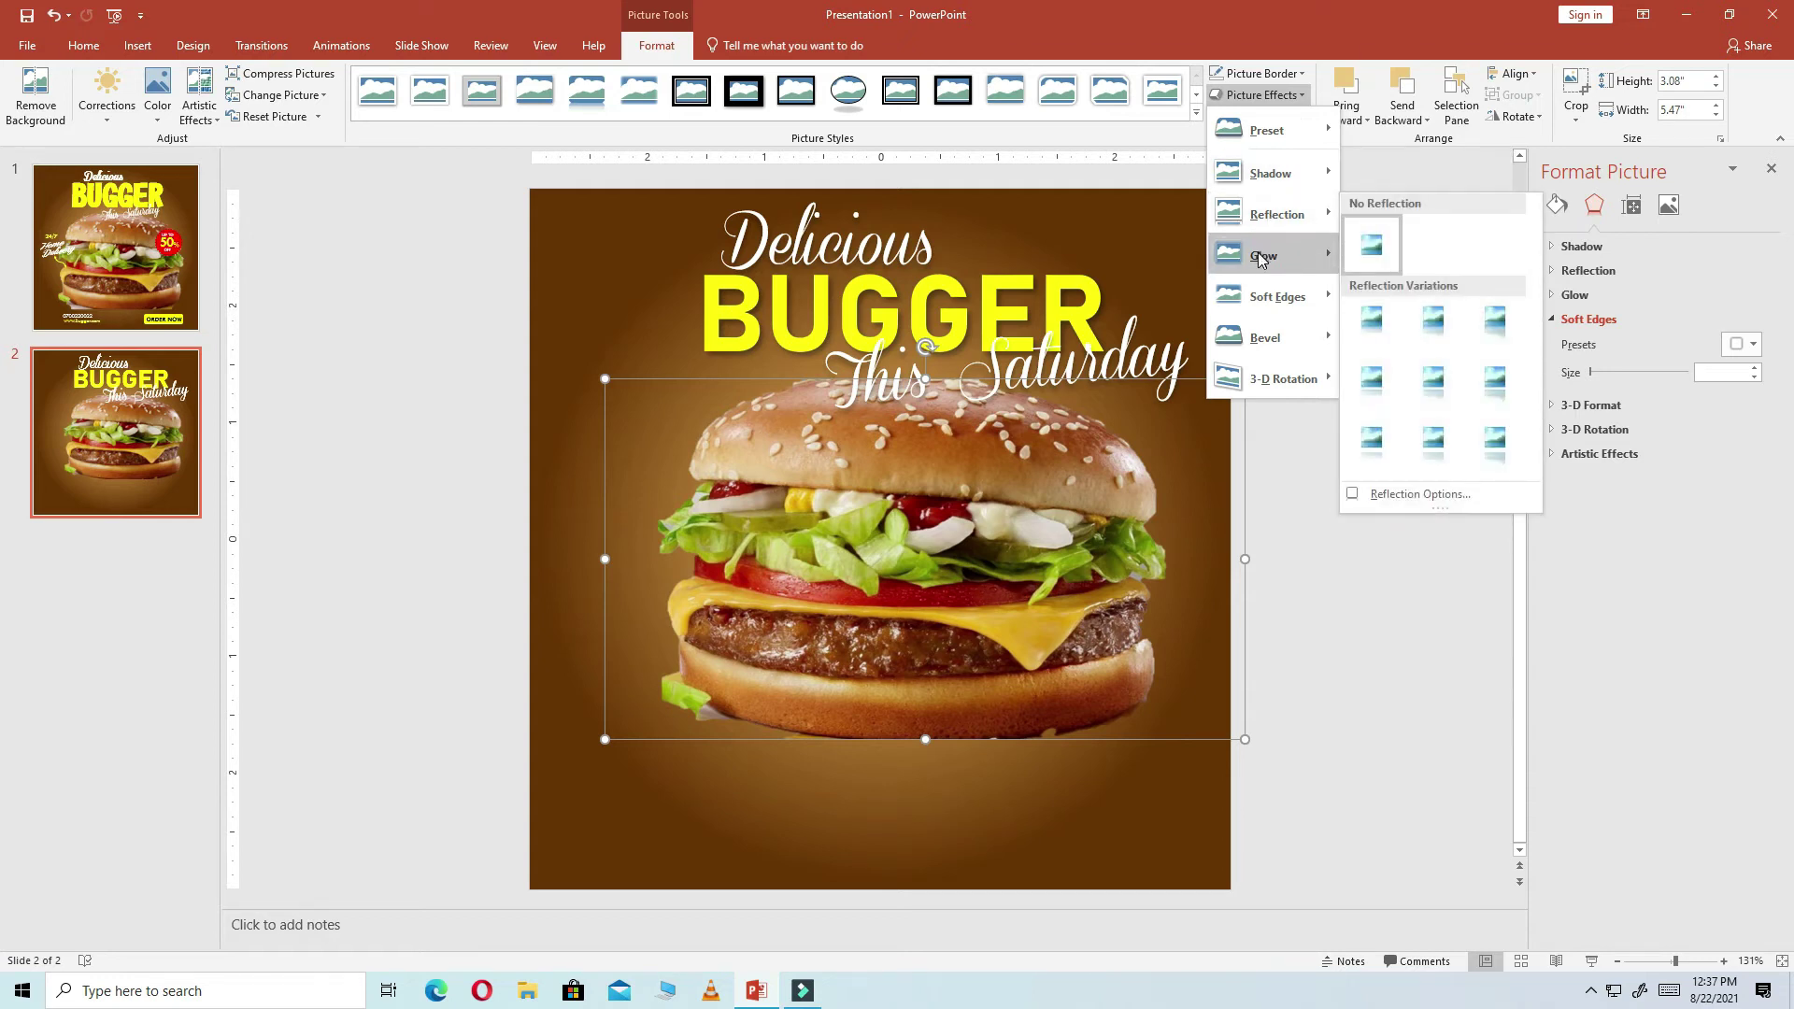
{"action": "mouse_move", "coordinate": [1258, 254]}
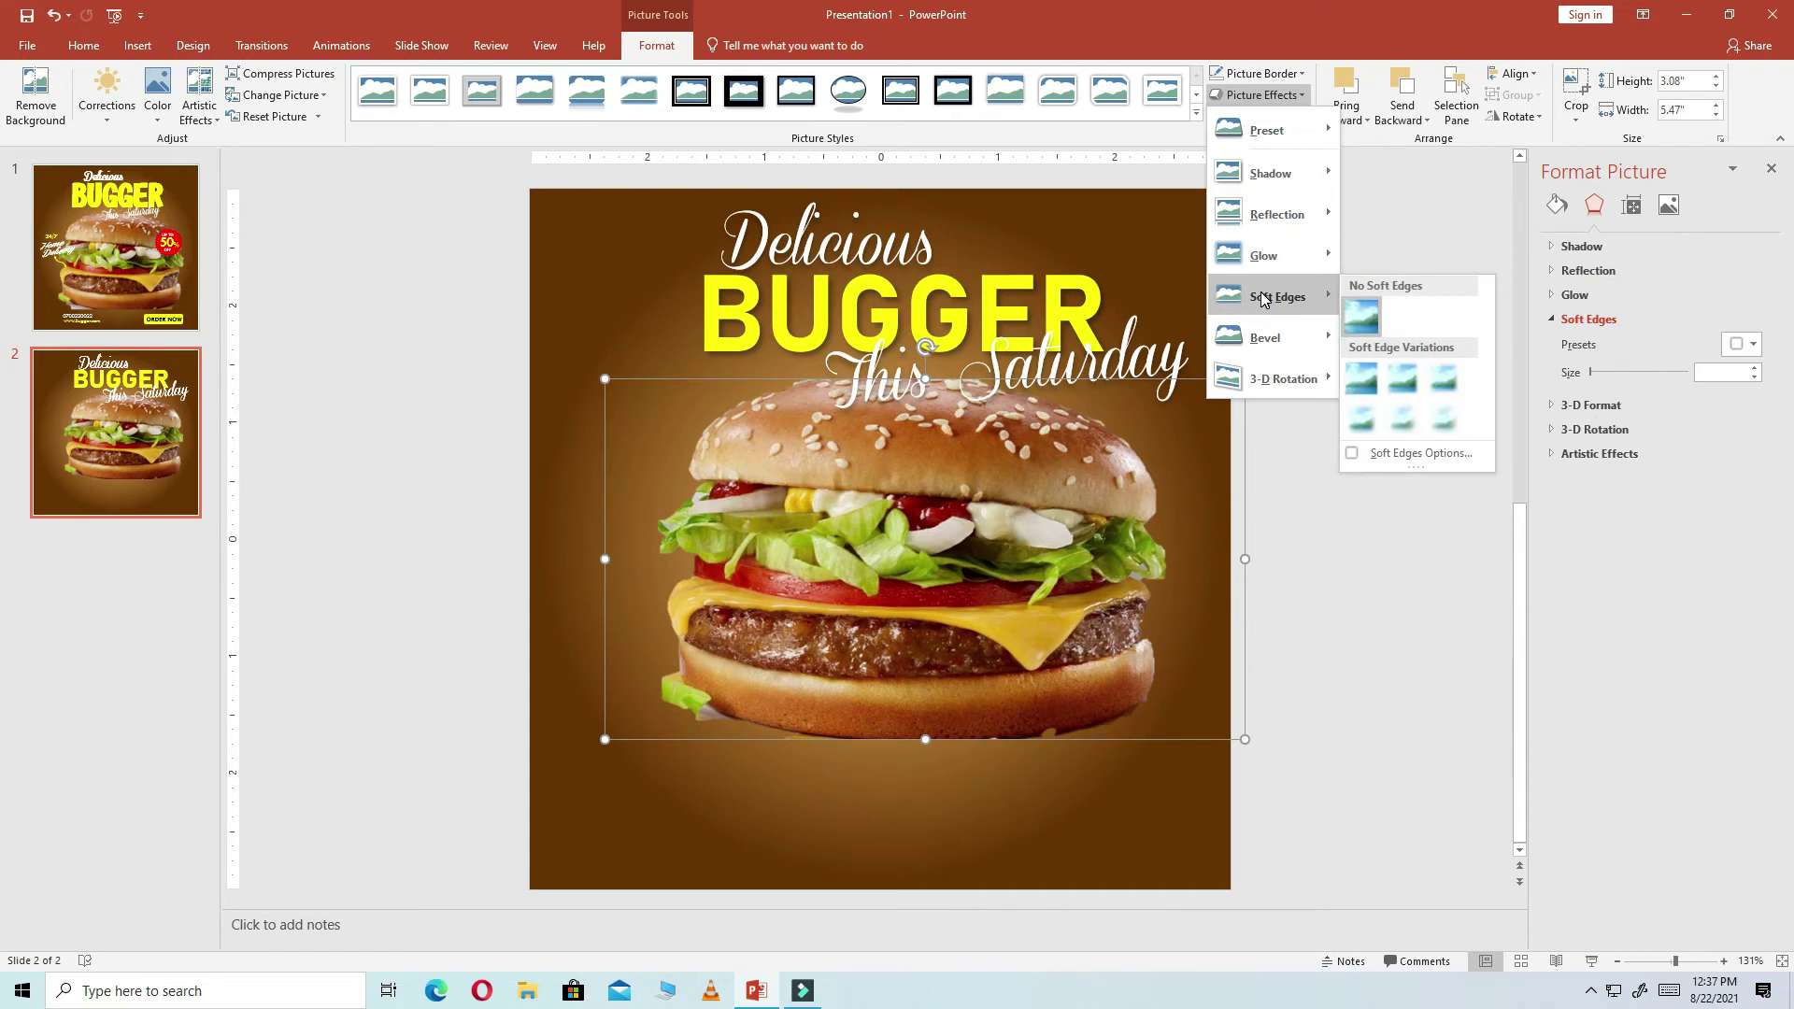
{"action": "mouse_move", "coordinate": [1260, 344]}
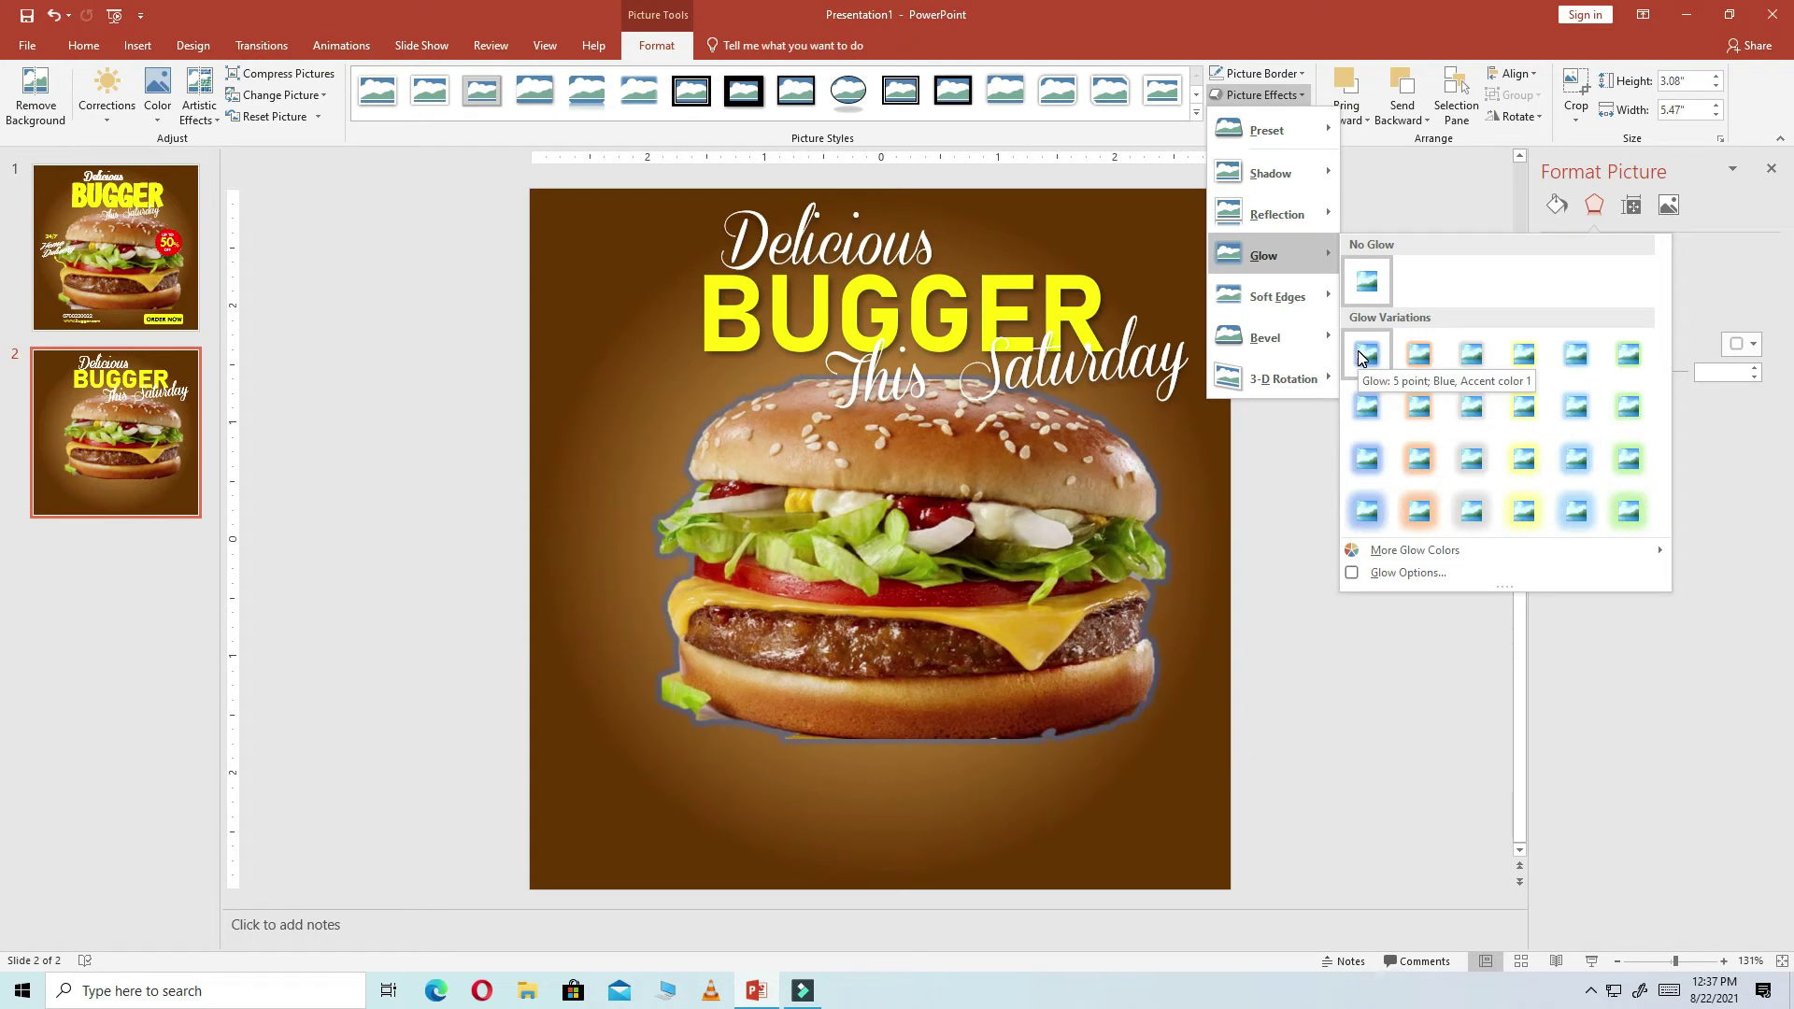
{"action": "left_click", "coordinate": [1360, 356]}
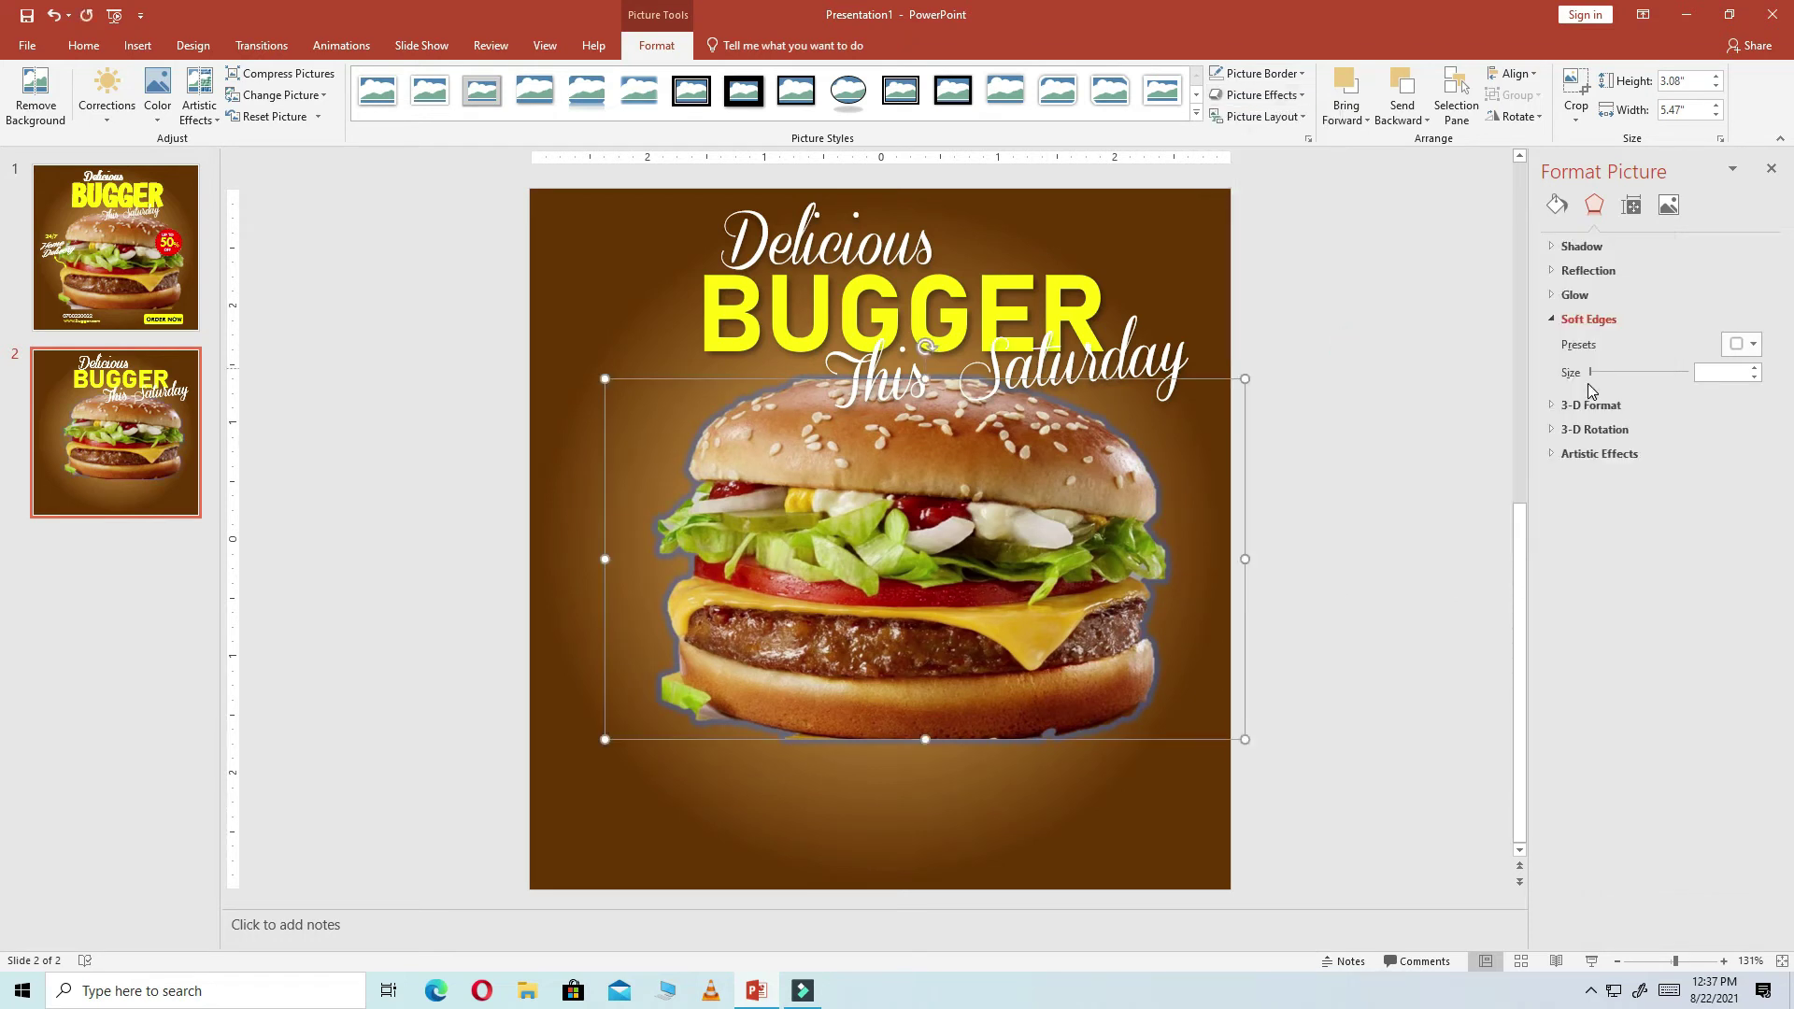
Try the soft-edge settings on the burger picture, and undo the blue glow and the last shift to the right
{"action": "left_click", "coordinate": [1756, 346]}
{"action": "left_click", "coordinate": [1756, 346]}
{"action": "left_click_drag", "start_coordinate": [1595, 378], "coordinate": [1556, 387]}
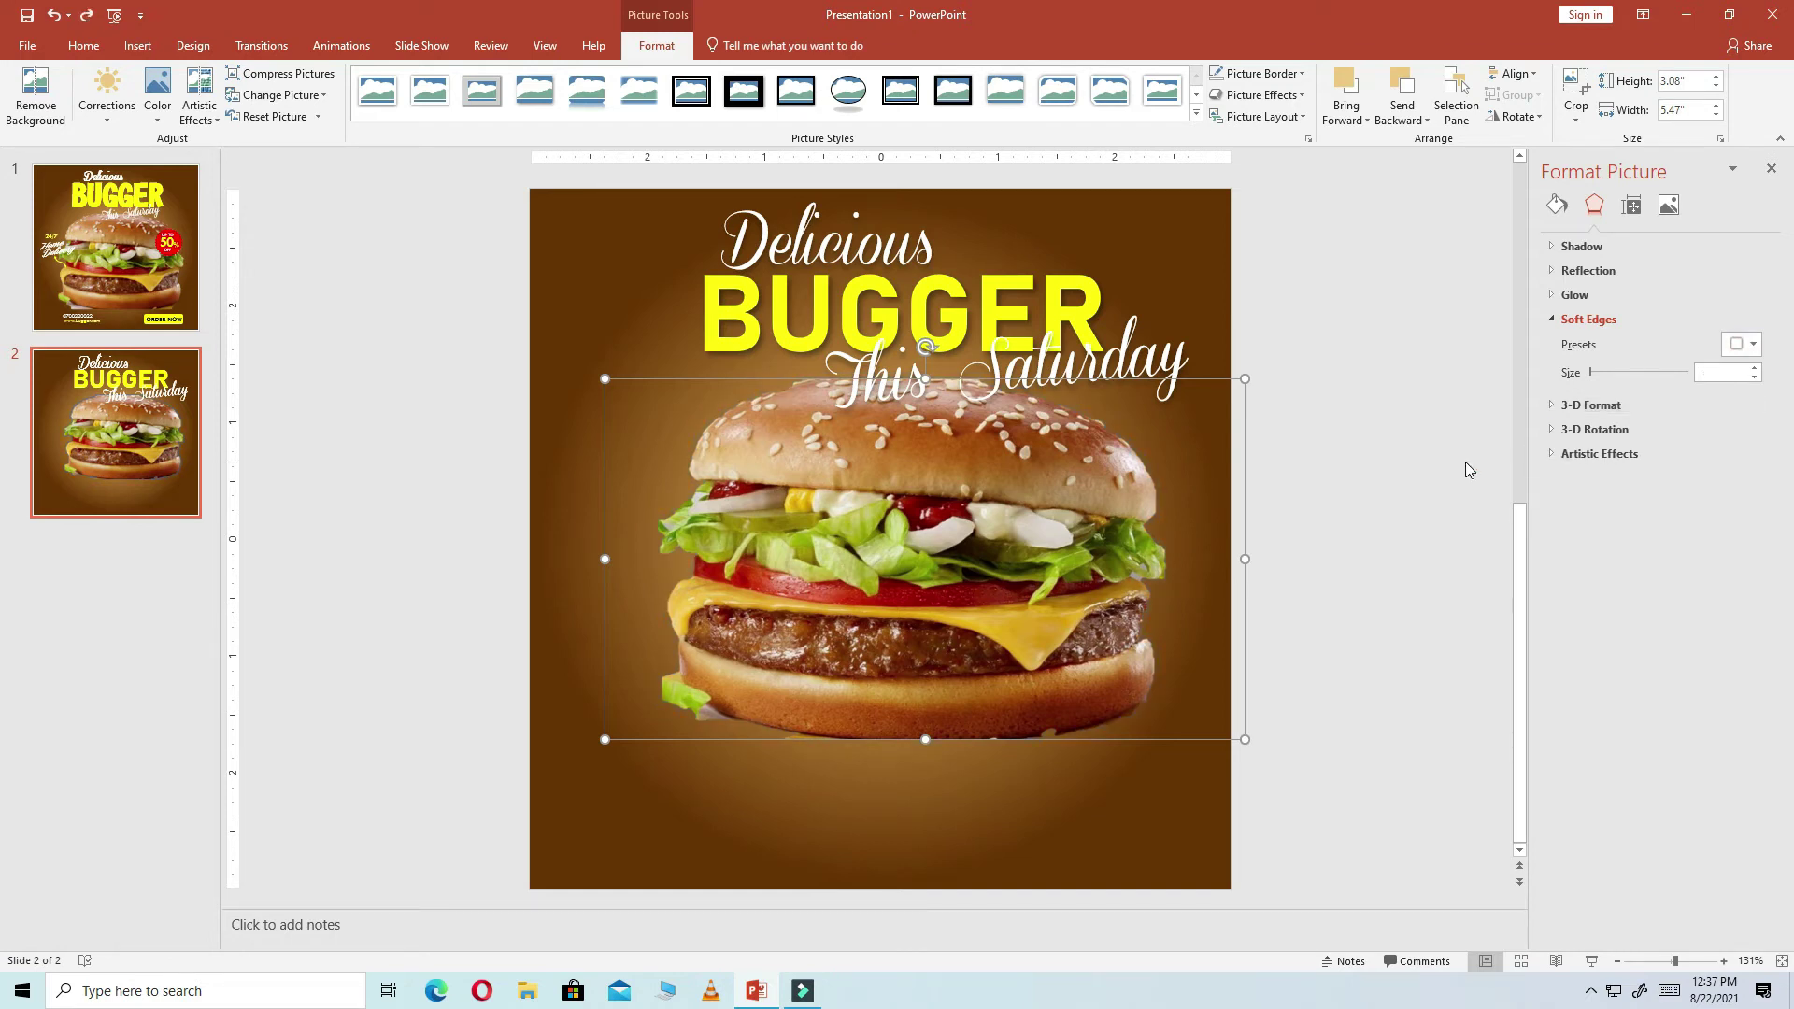
{"action": "key", "text": "ctrl+z"}
{"action": "left_click", "coordinate": [1349, 495]}
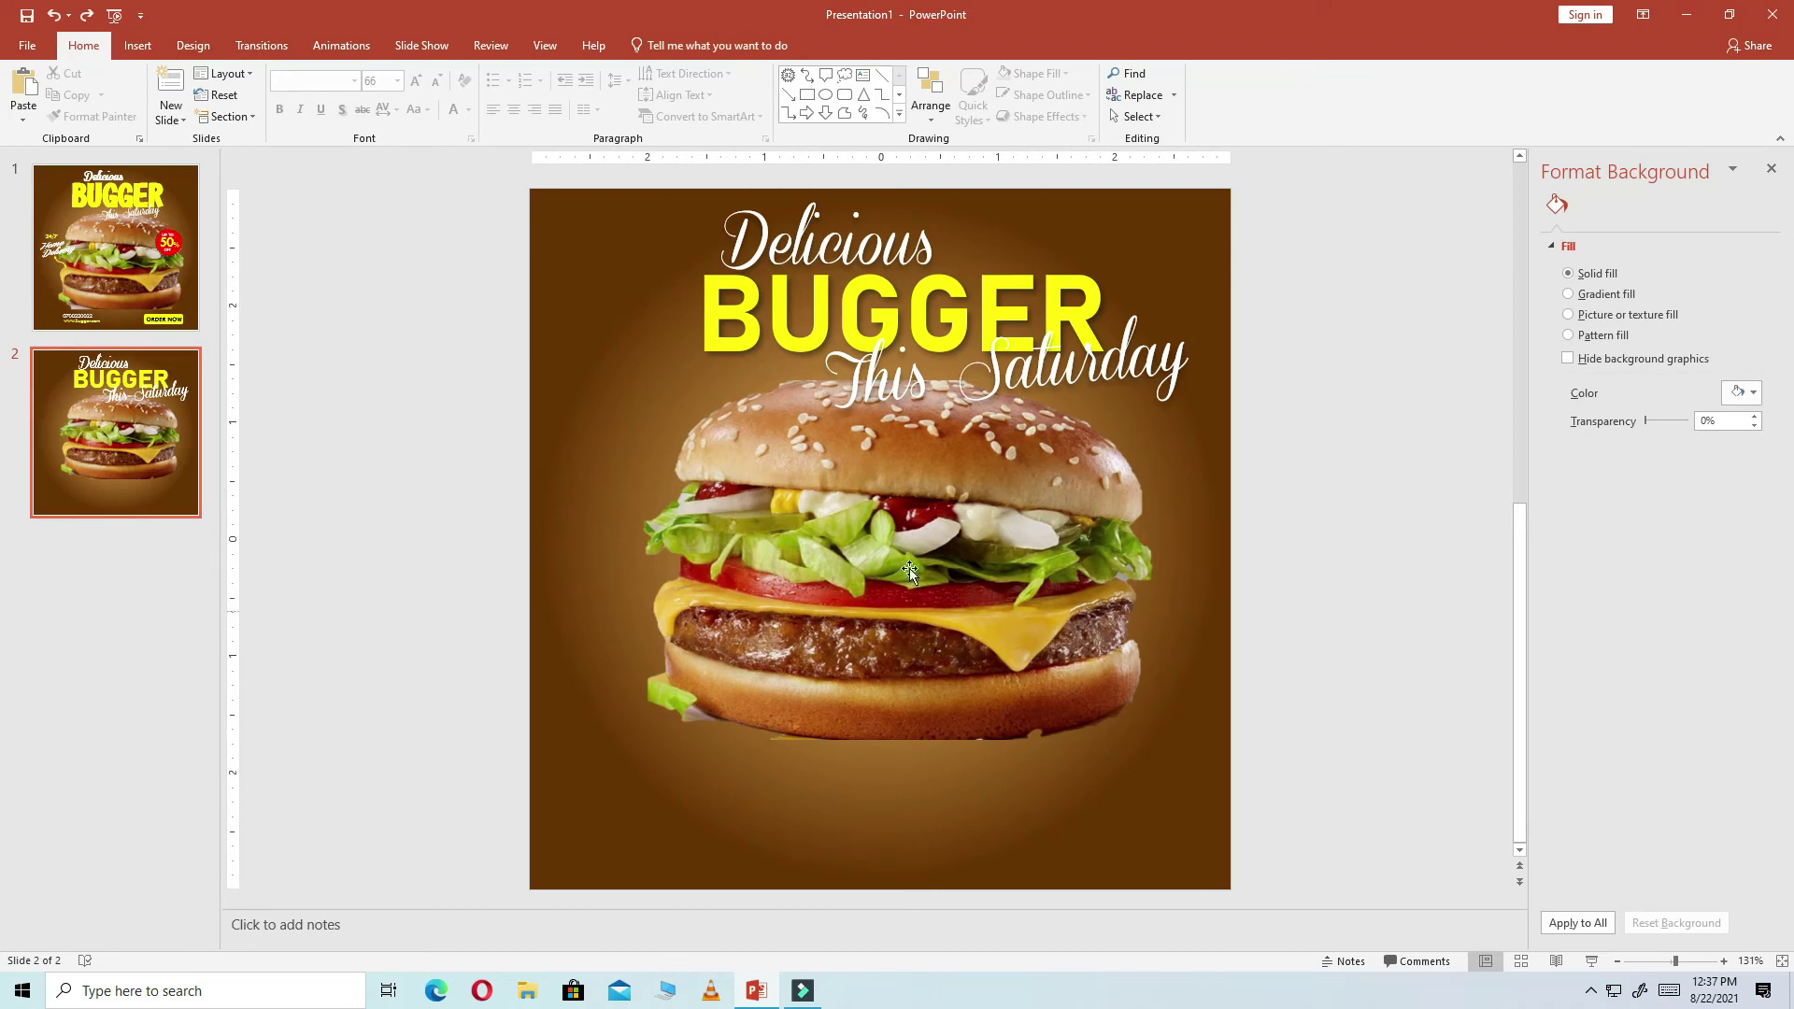
Add a text box reading "Up to" below the lower left side of the burger
{"action": "left_click", "coordinate": [862, 74]}
{"action": "mouse_move", "coordinate": [614, 762]}
{"action": "left_mouse_down"}
{"action": "mouse_move", "coordinate": [672, 811]}
{"action": "mouse_move", "coordinate": [798, 785]}
{"action": "mouse_move", "coordinate": [705, 802]}
{"action": "mouse_move", "coordinate": [761, 801]}
{"action": "left_mouse_up"}
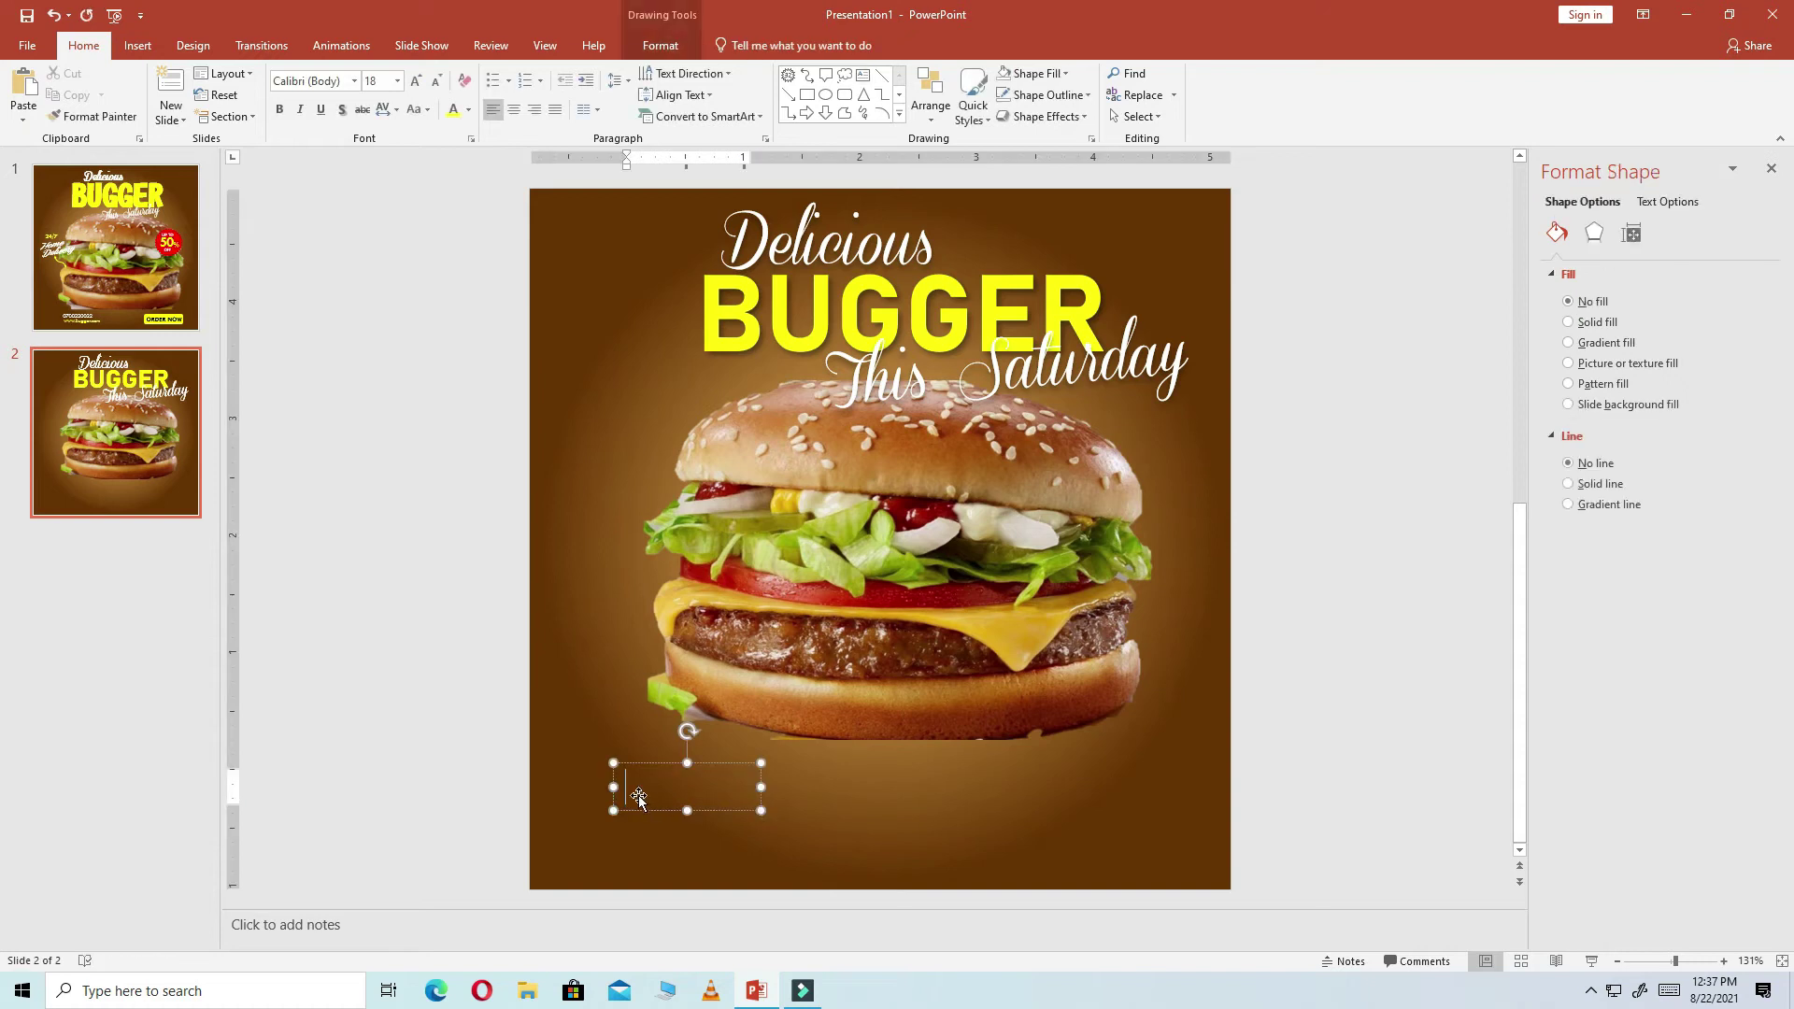
{"action": "type", "text": "up to"}
Set the "Up to" text in the Bahnschrift font and convert it to uppercase
{"action": "key", "text": "ctrl+a"}
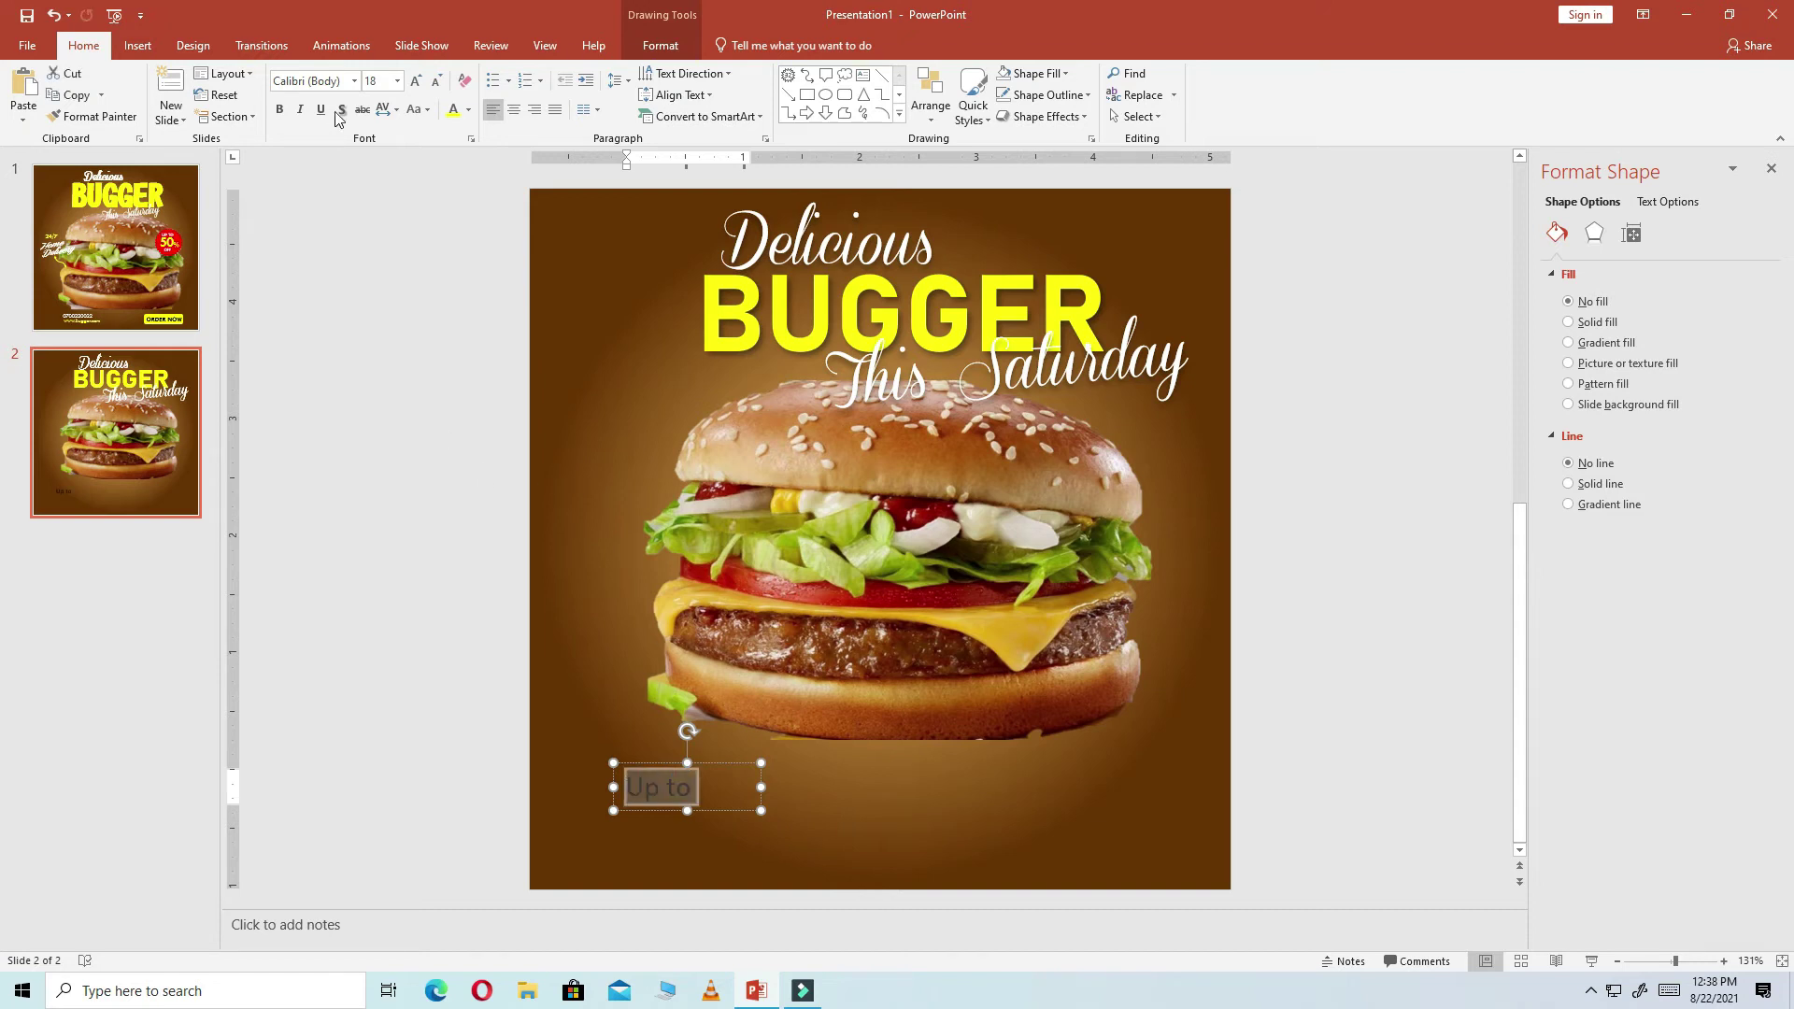
{"action": "left_click", "coordinate": [355, 81]}
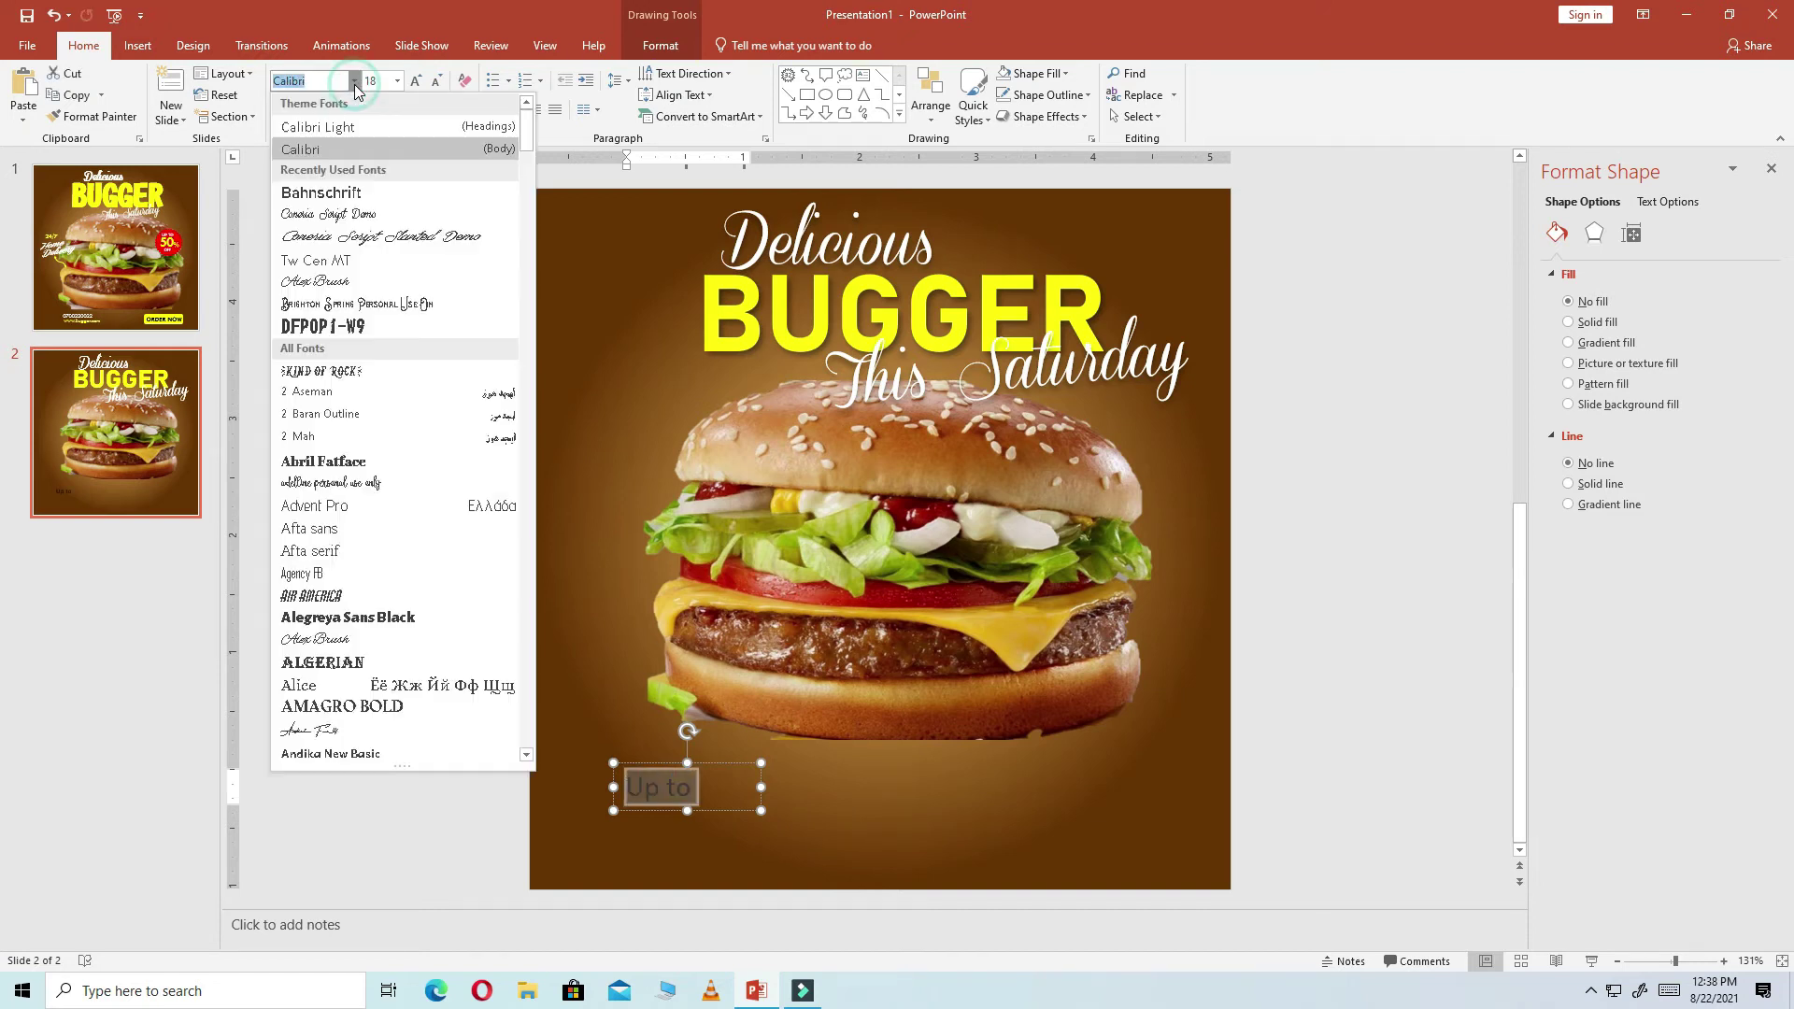
{"action": "left_click", "coordinate": [335, 193]}
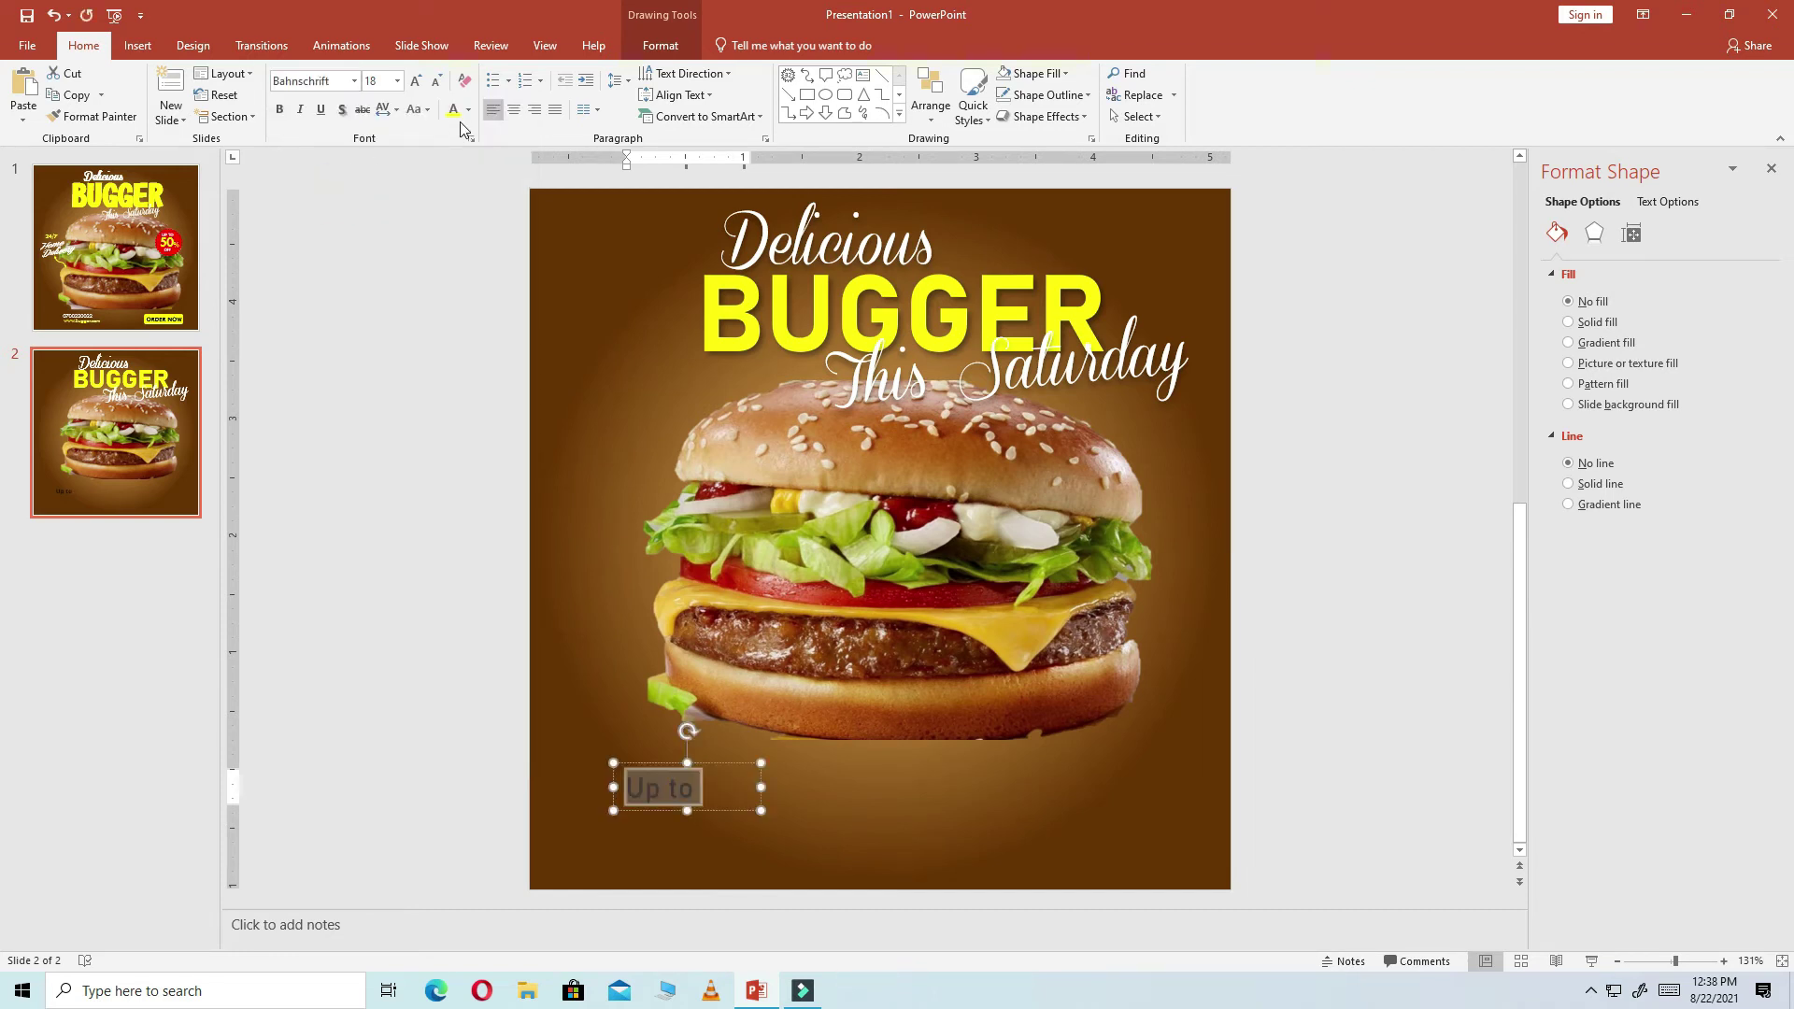
{"action": "left_click", "coordinate": [429, 118]}
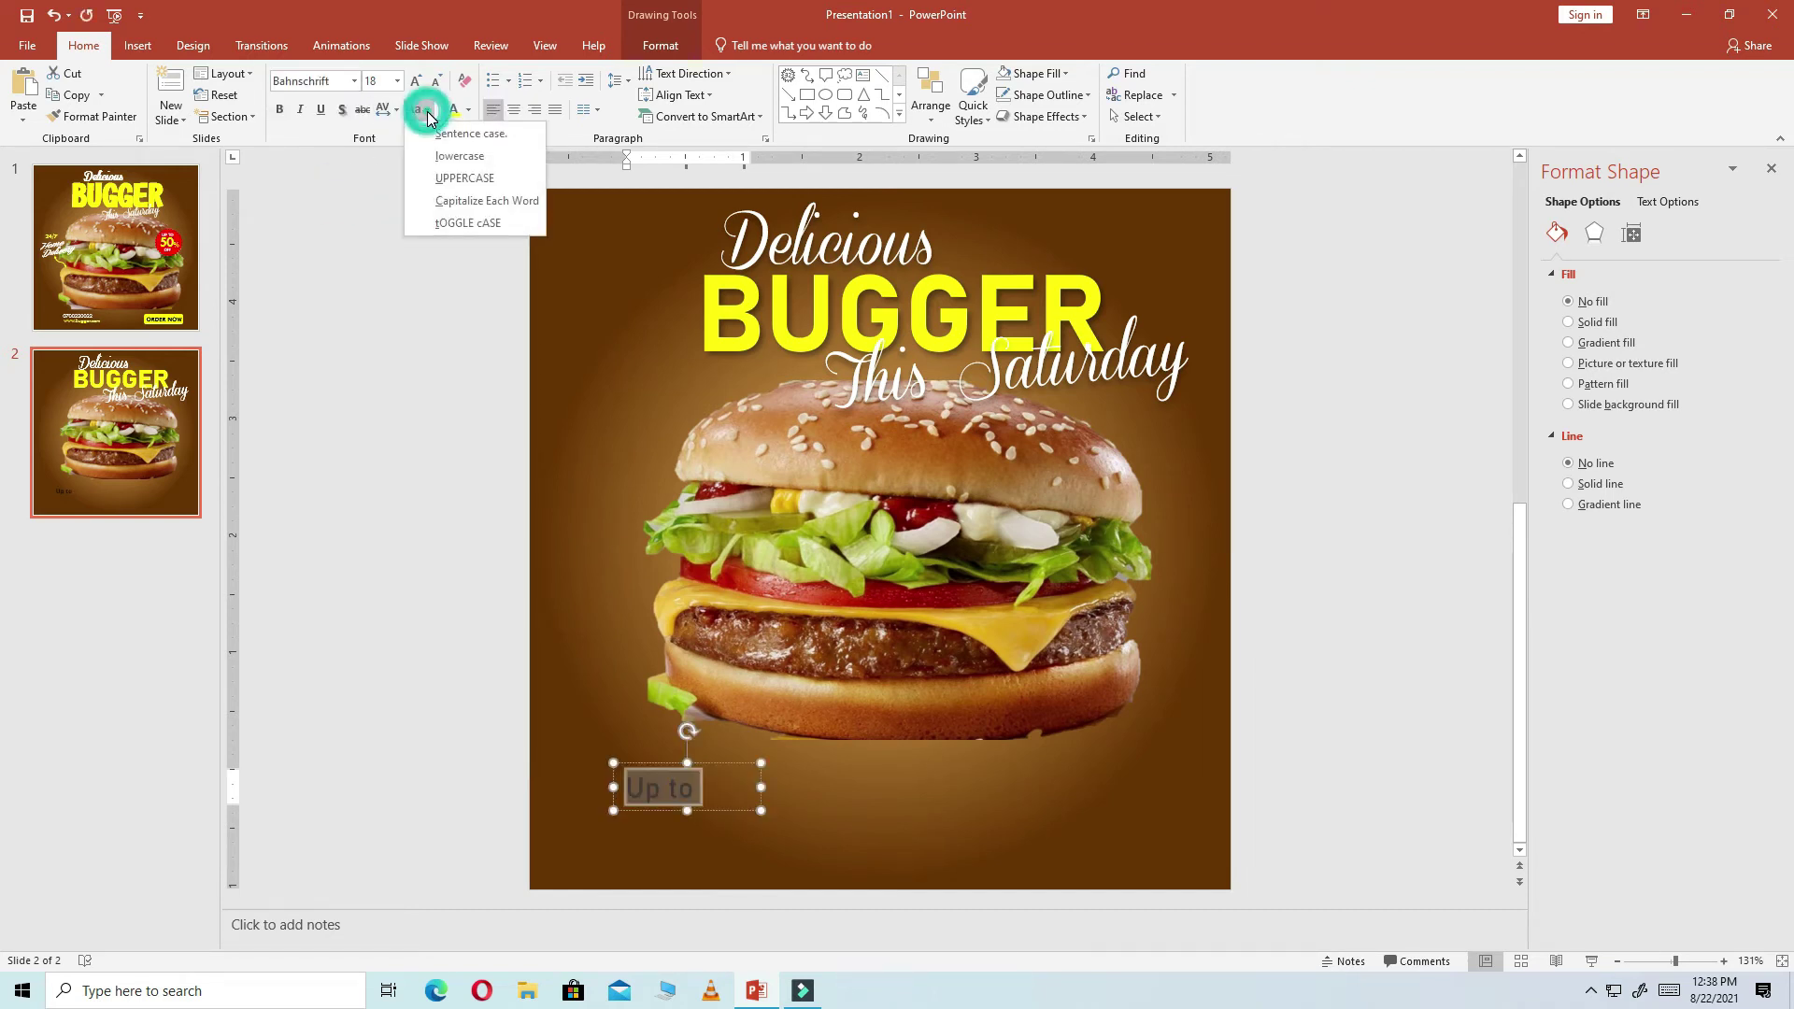
{"action": "left_click", "coordinate": [458, 179]}
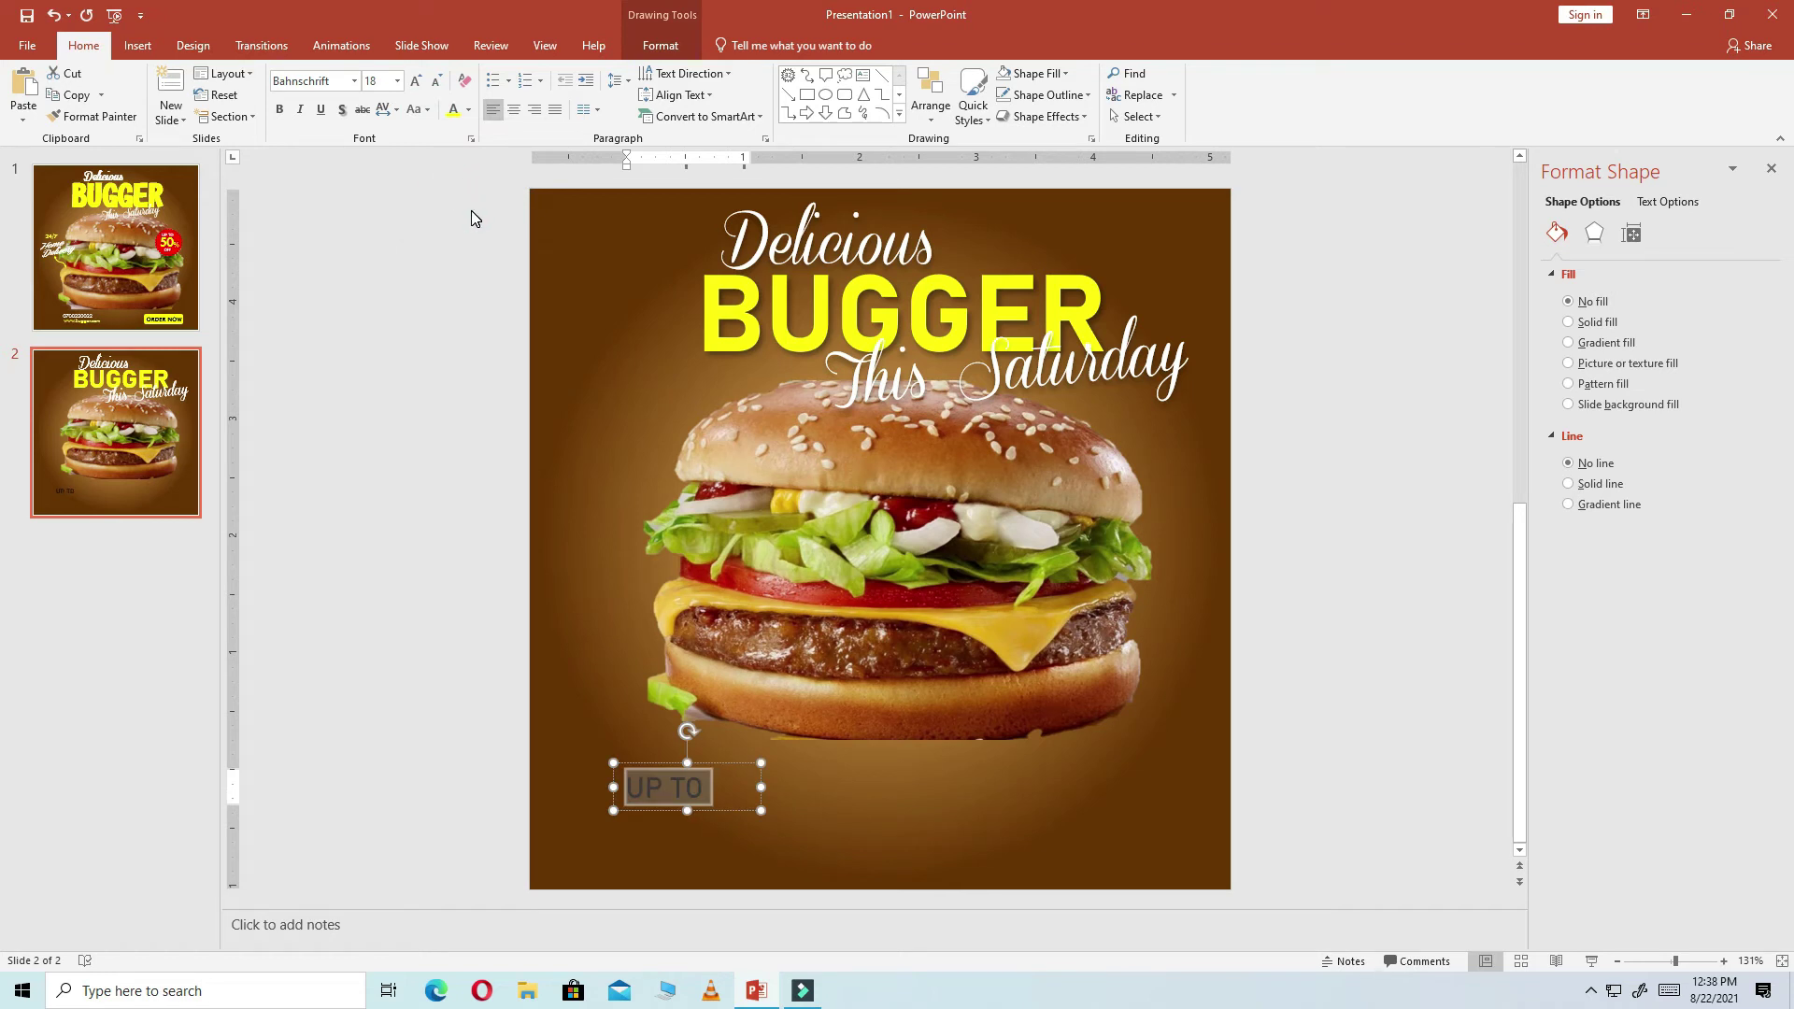
Reduce the font size of the "UP TO" text to 12
{"action": "left_click", "coordinate": [436, 82]}
{"action": "left_click", "coordinate": [436, 82]}
{"action": "left_click", "coordinate": [436, 82]}
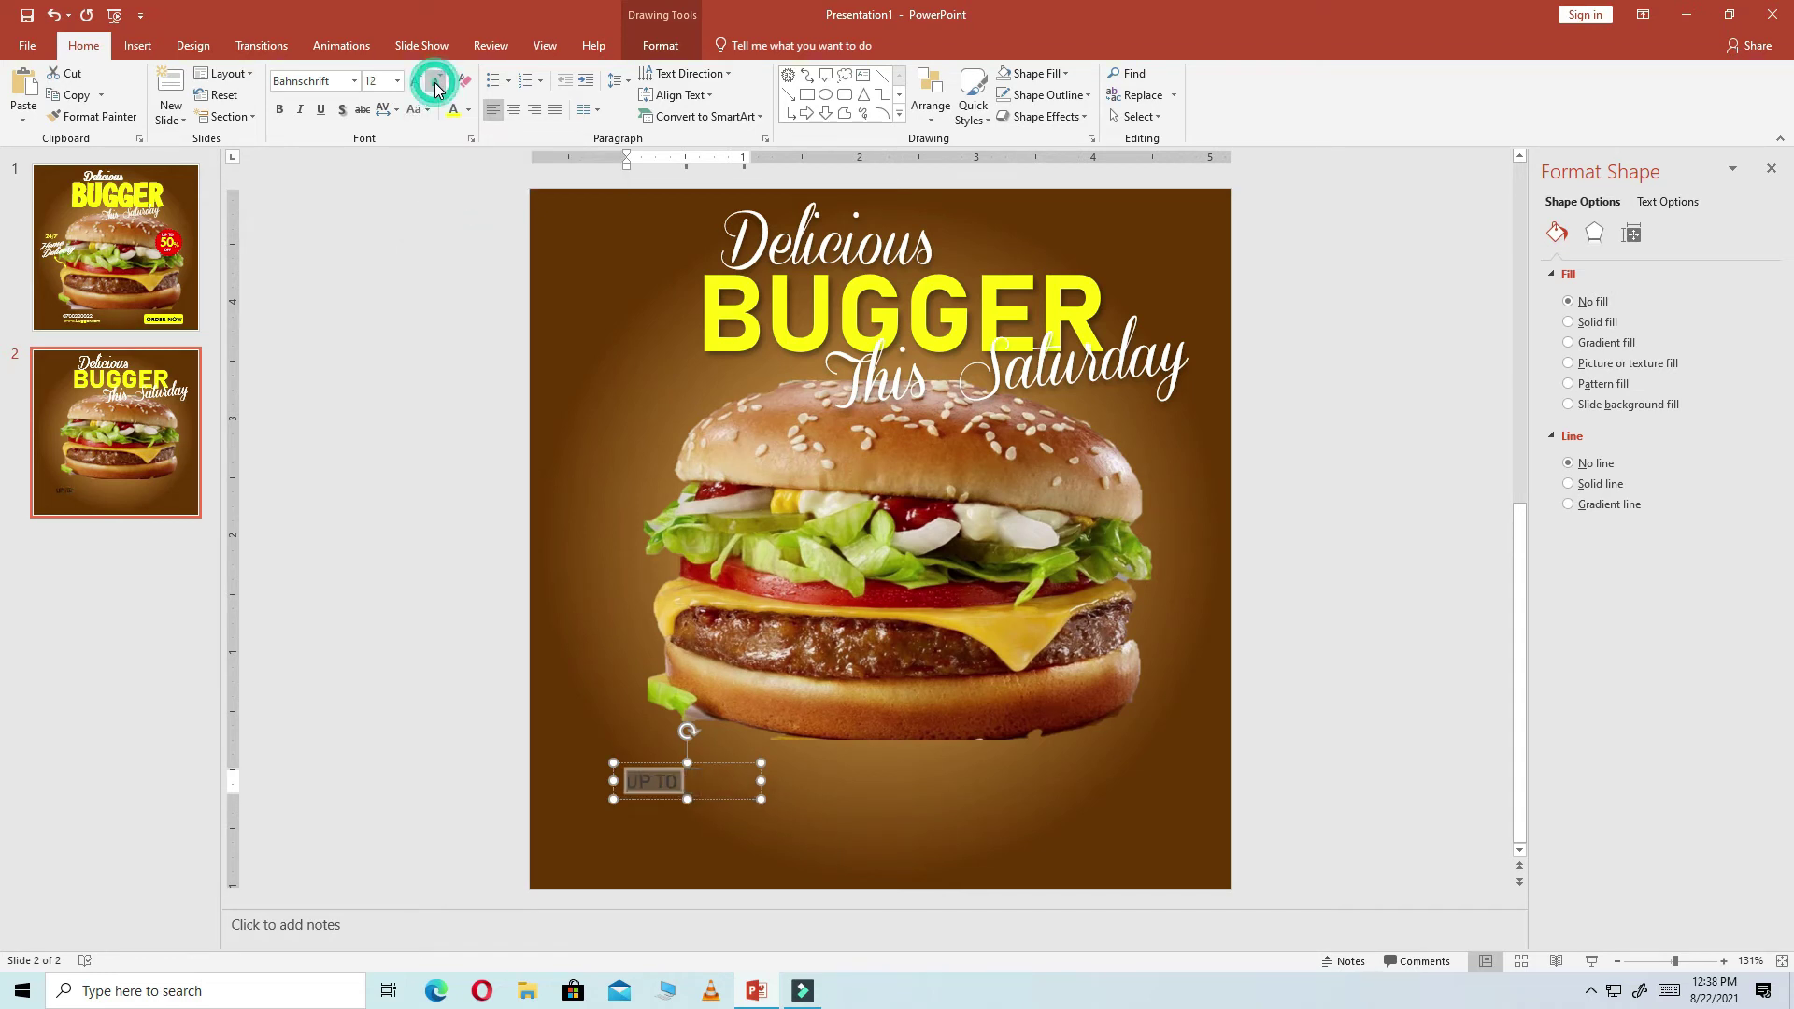
Duplicate the "UP TO" text box just below the original and change the copy's text to "50%"
{"action": "left_click", "coordinate": [1372, 631]}
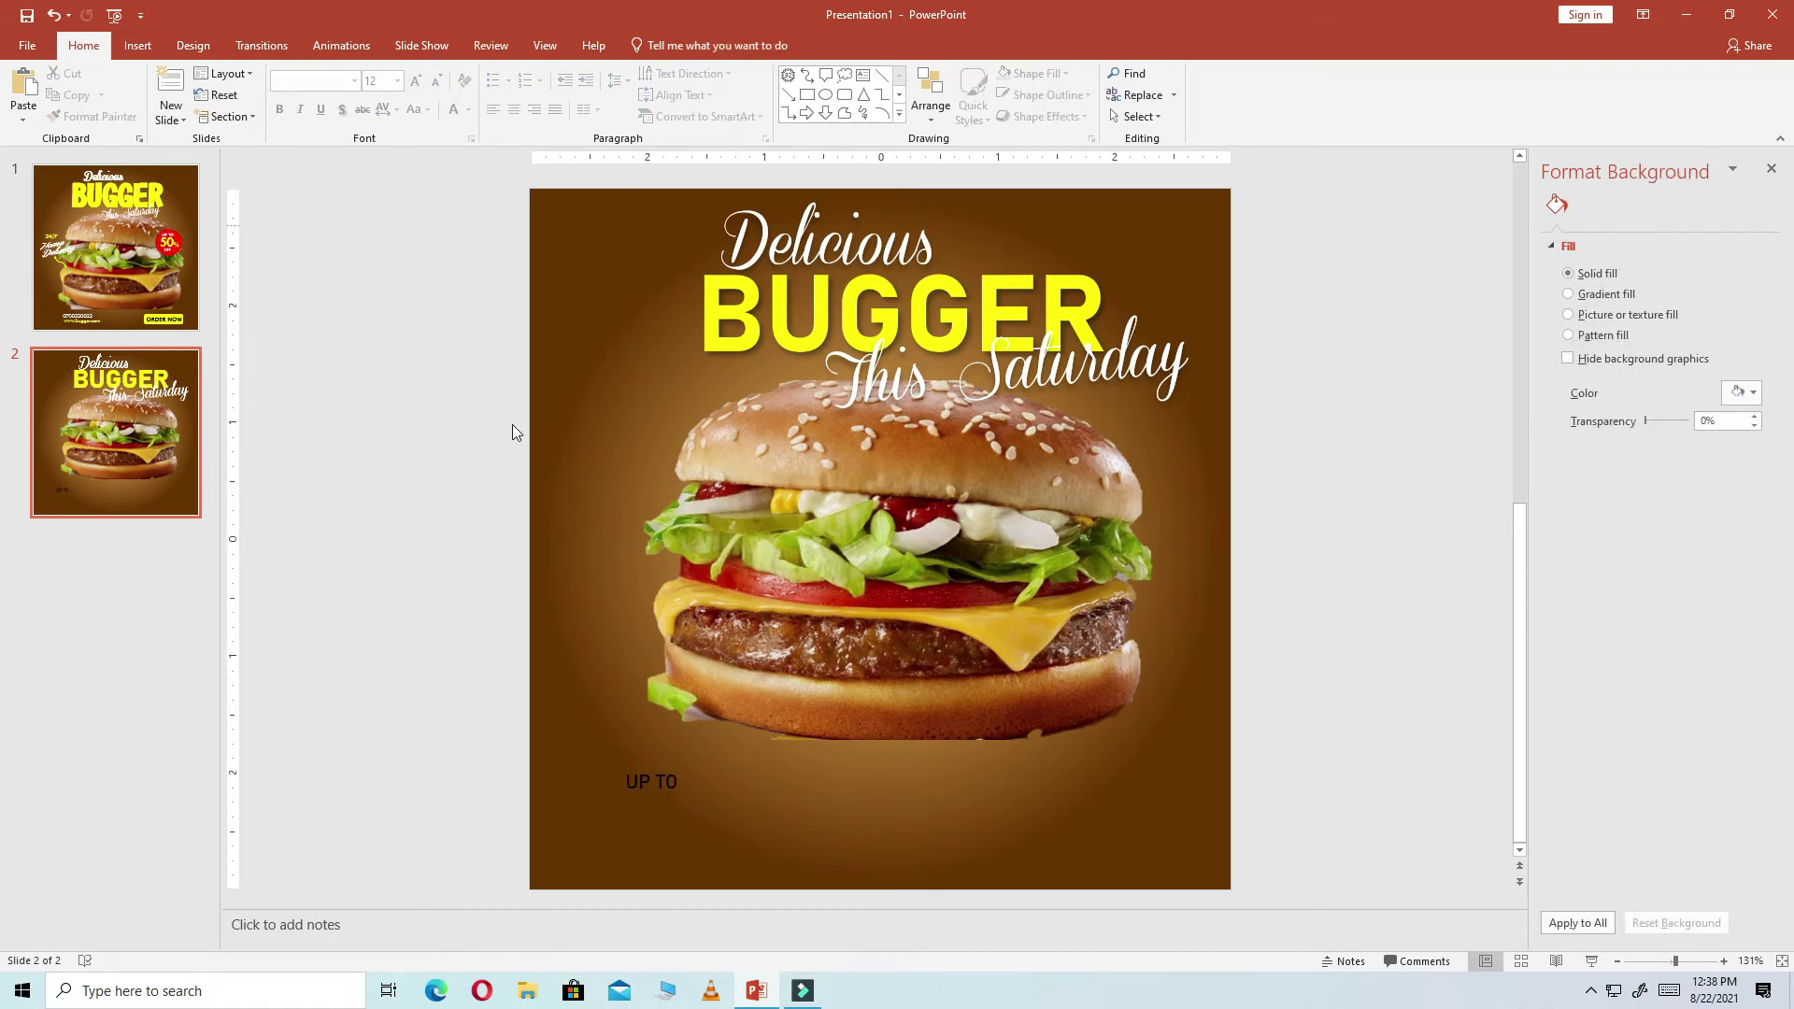
{"action": "left_click", "coordinate": [663, 785]}
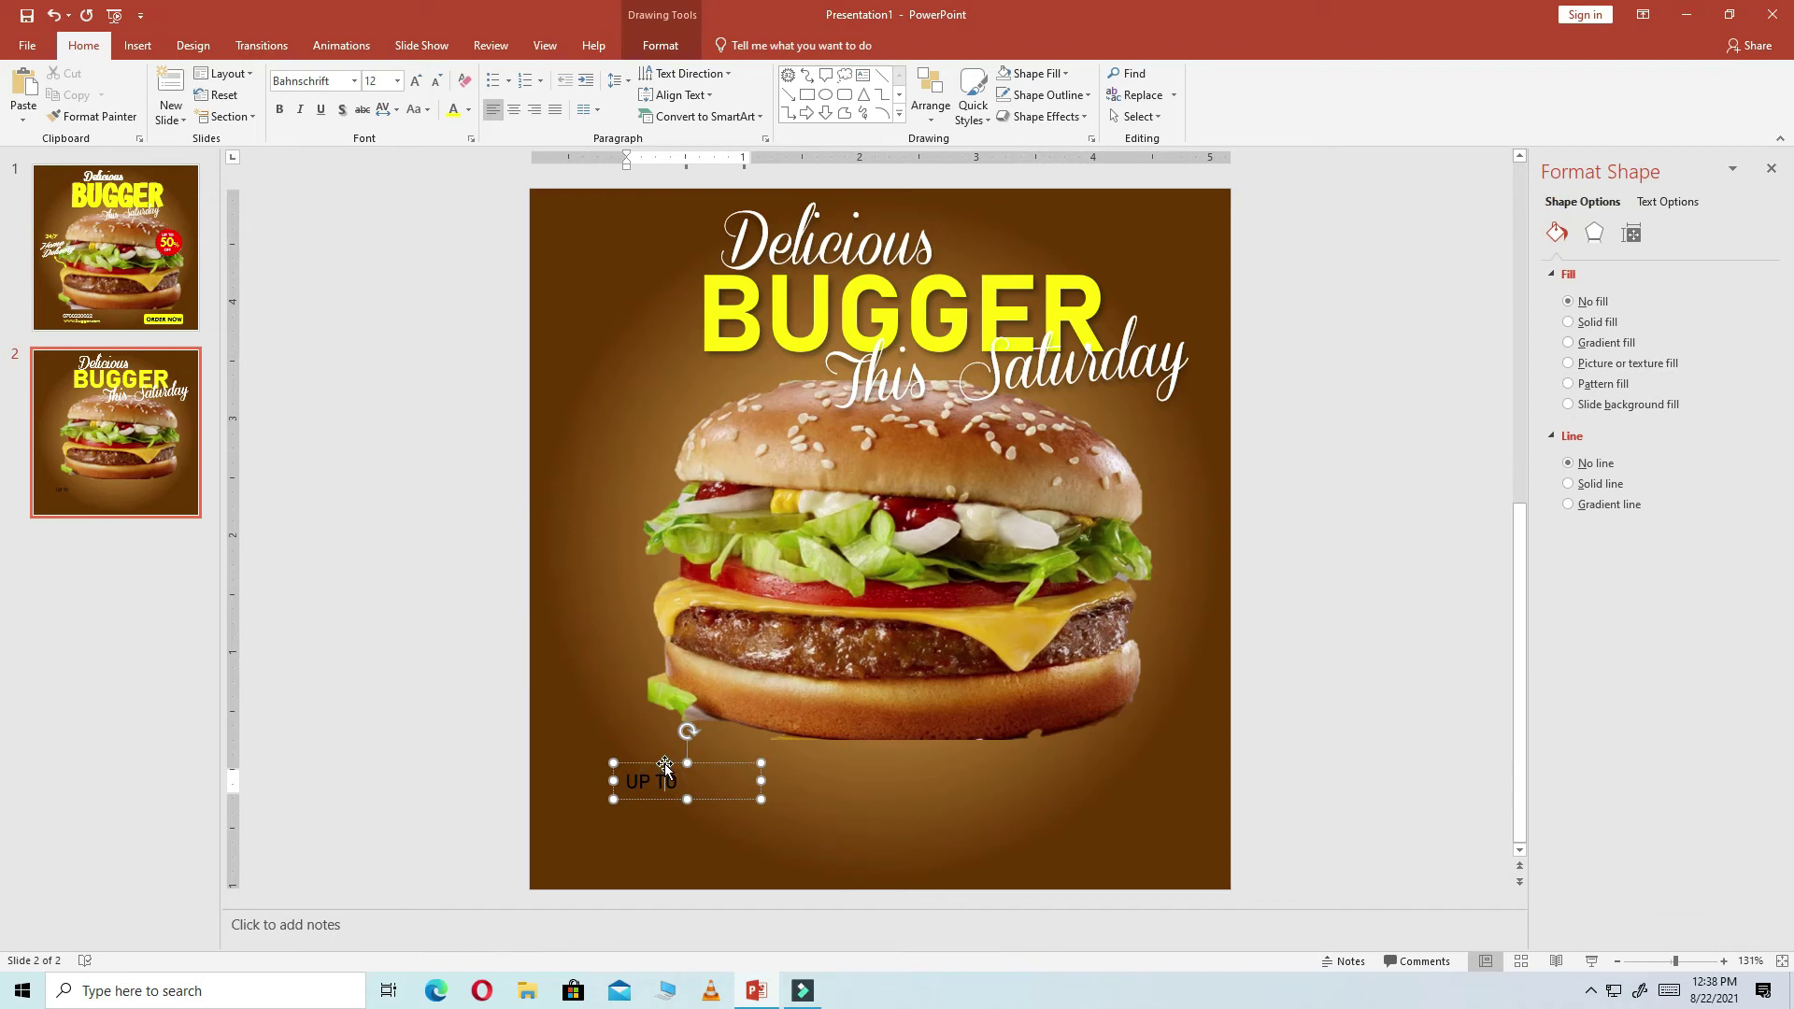
{"action": "left_click_drag", "start_coordinate": [666, 767], "coordinate": [665, 822]}
{"action": "triple_click", "coordinate": [664, 823]}
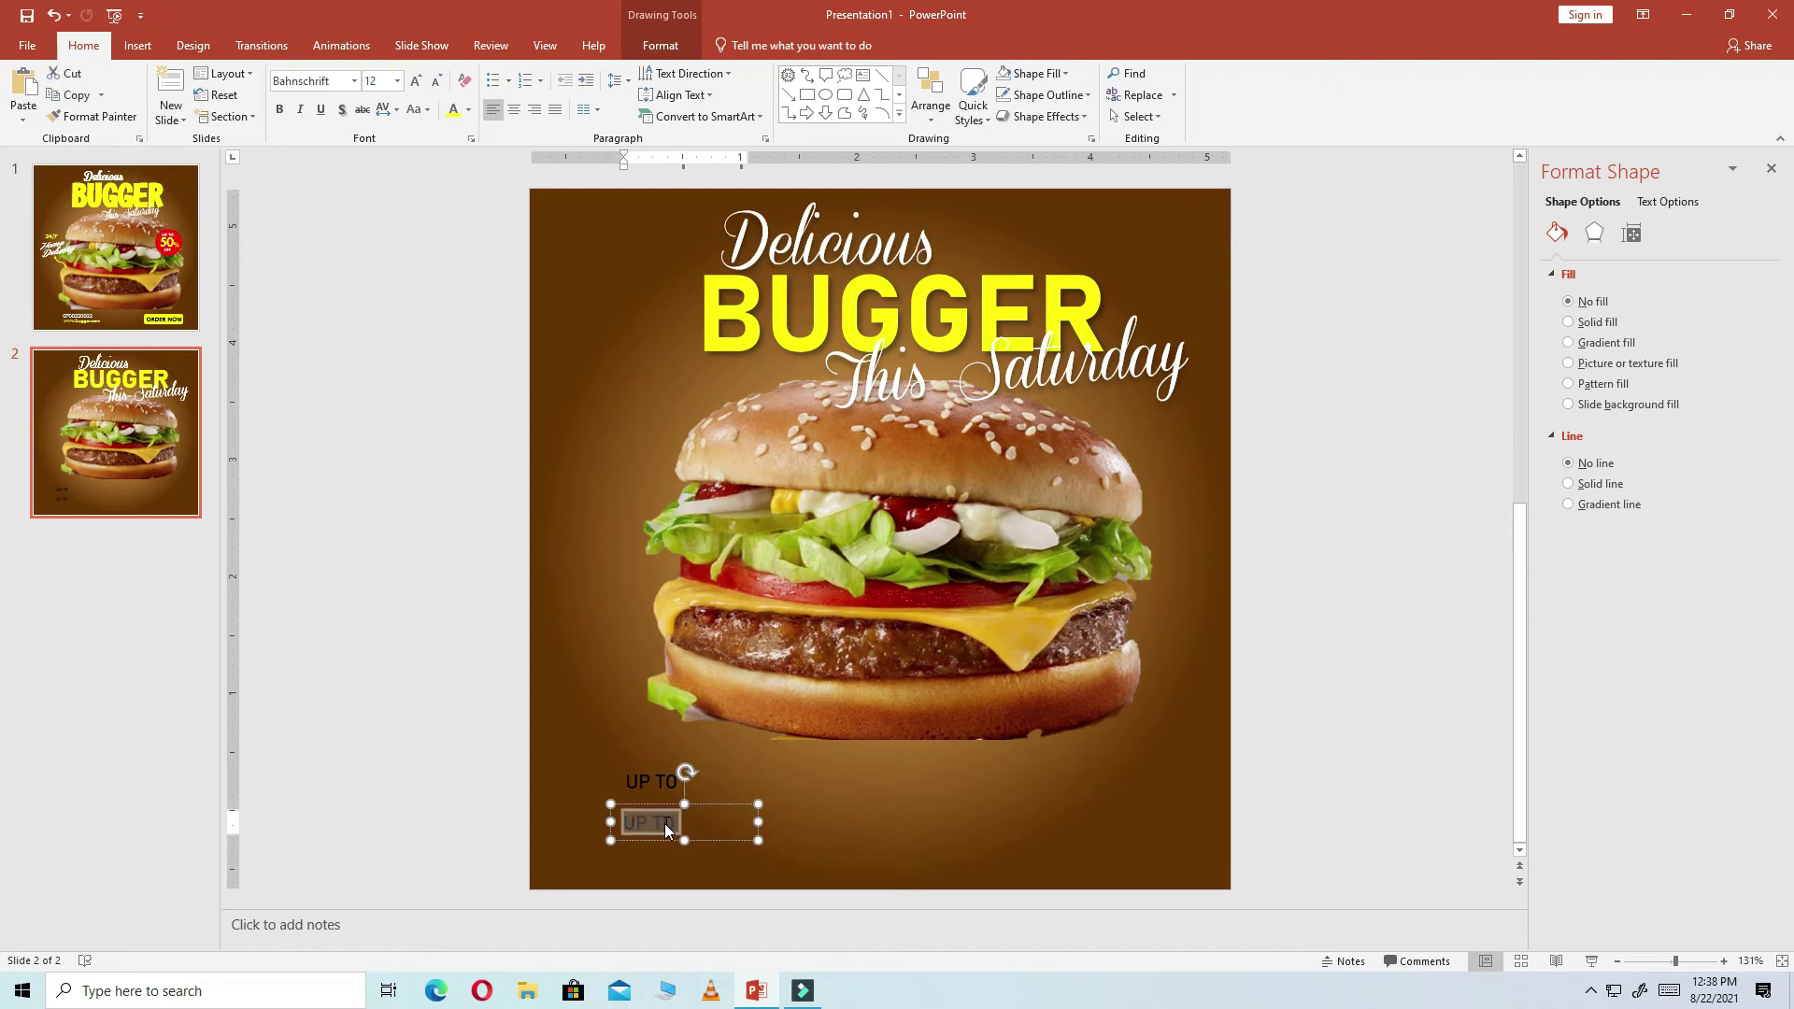
{"action": "type", "text": "50%"}
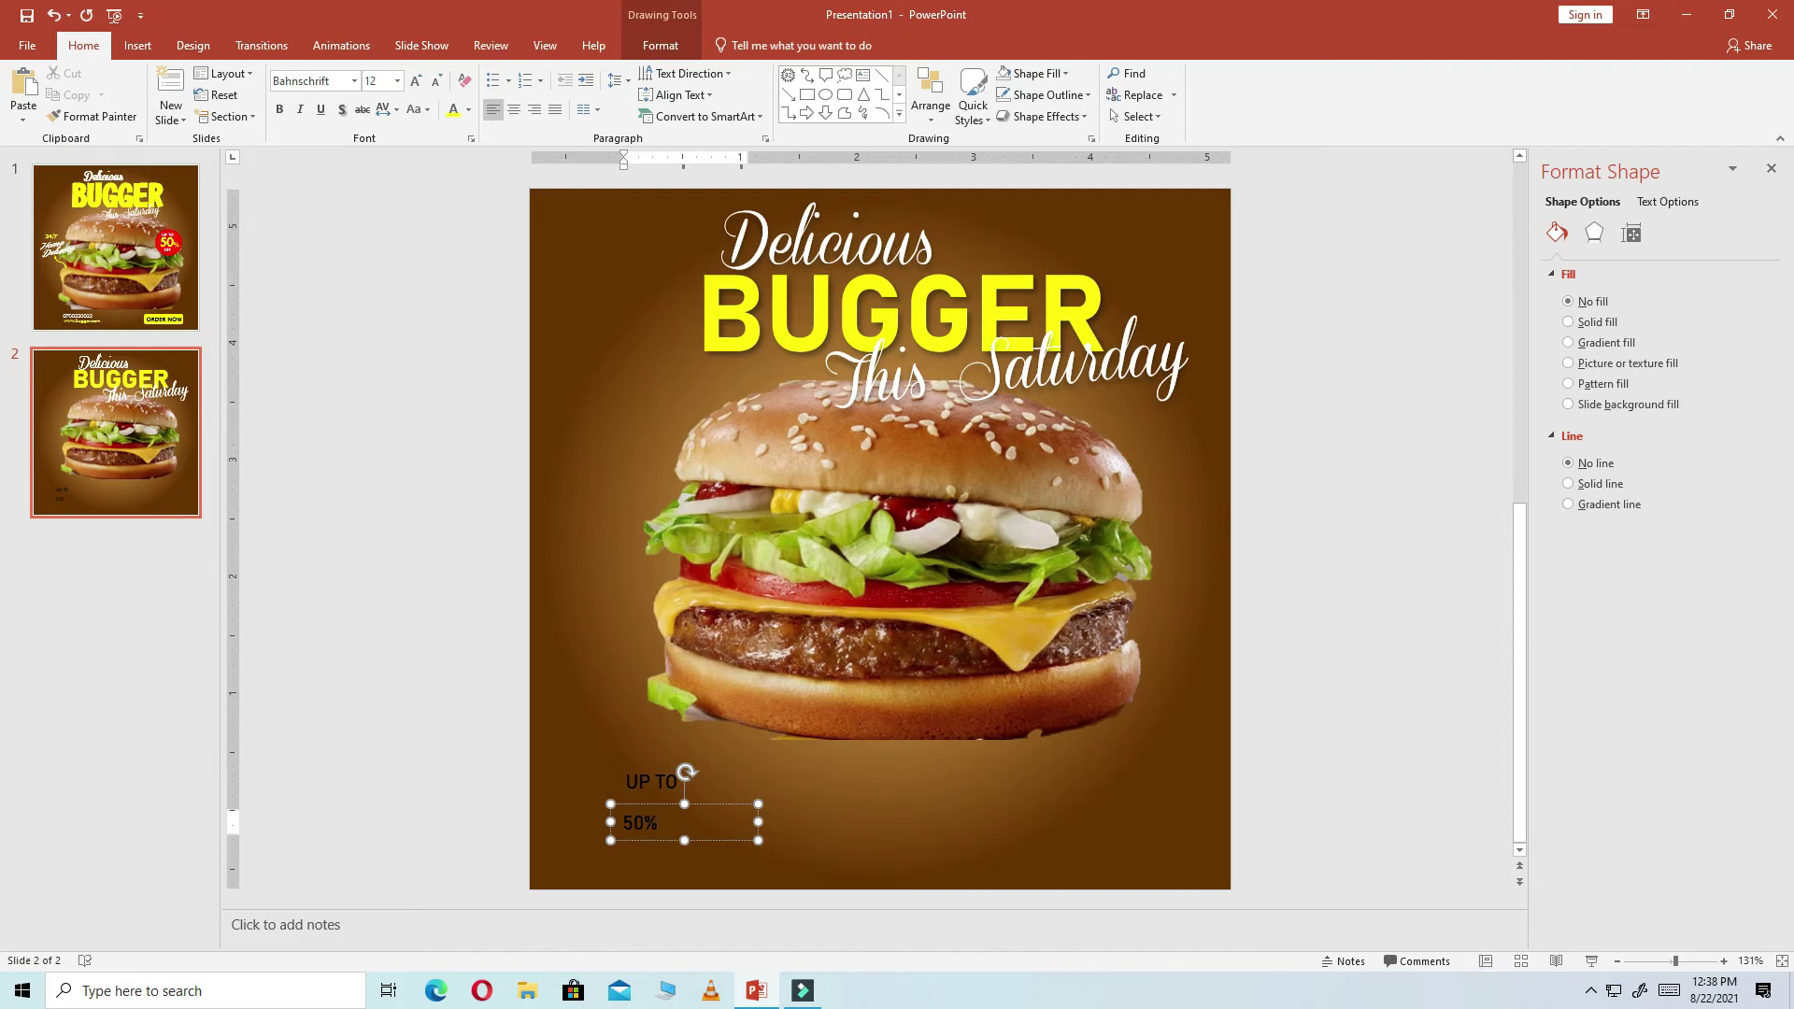
{"action": "type", "text": "%"}
{"action": "key", "text": "BackSpace"}
Make the "50%" text bold and increase its font size to 24
{"action": "key", "text": "ctrl+a"}
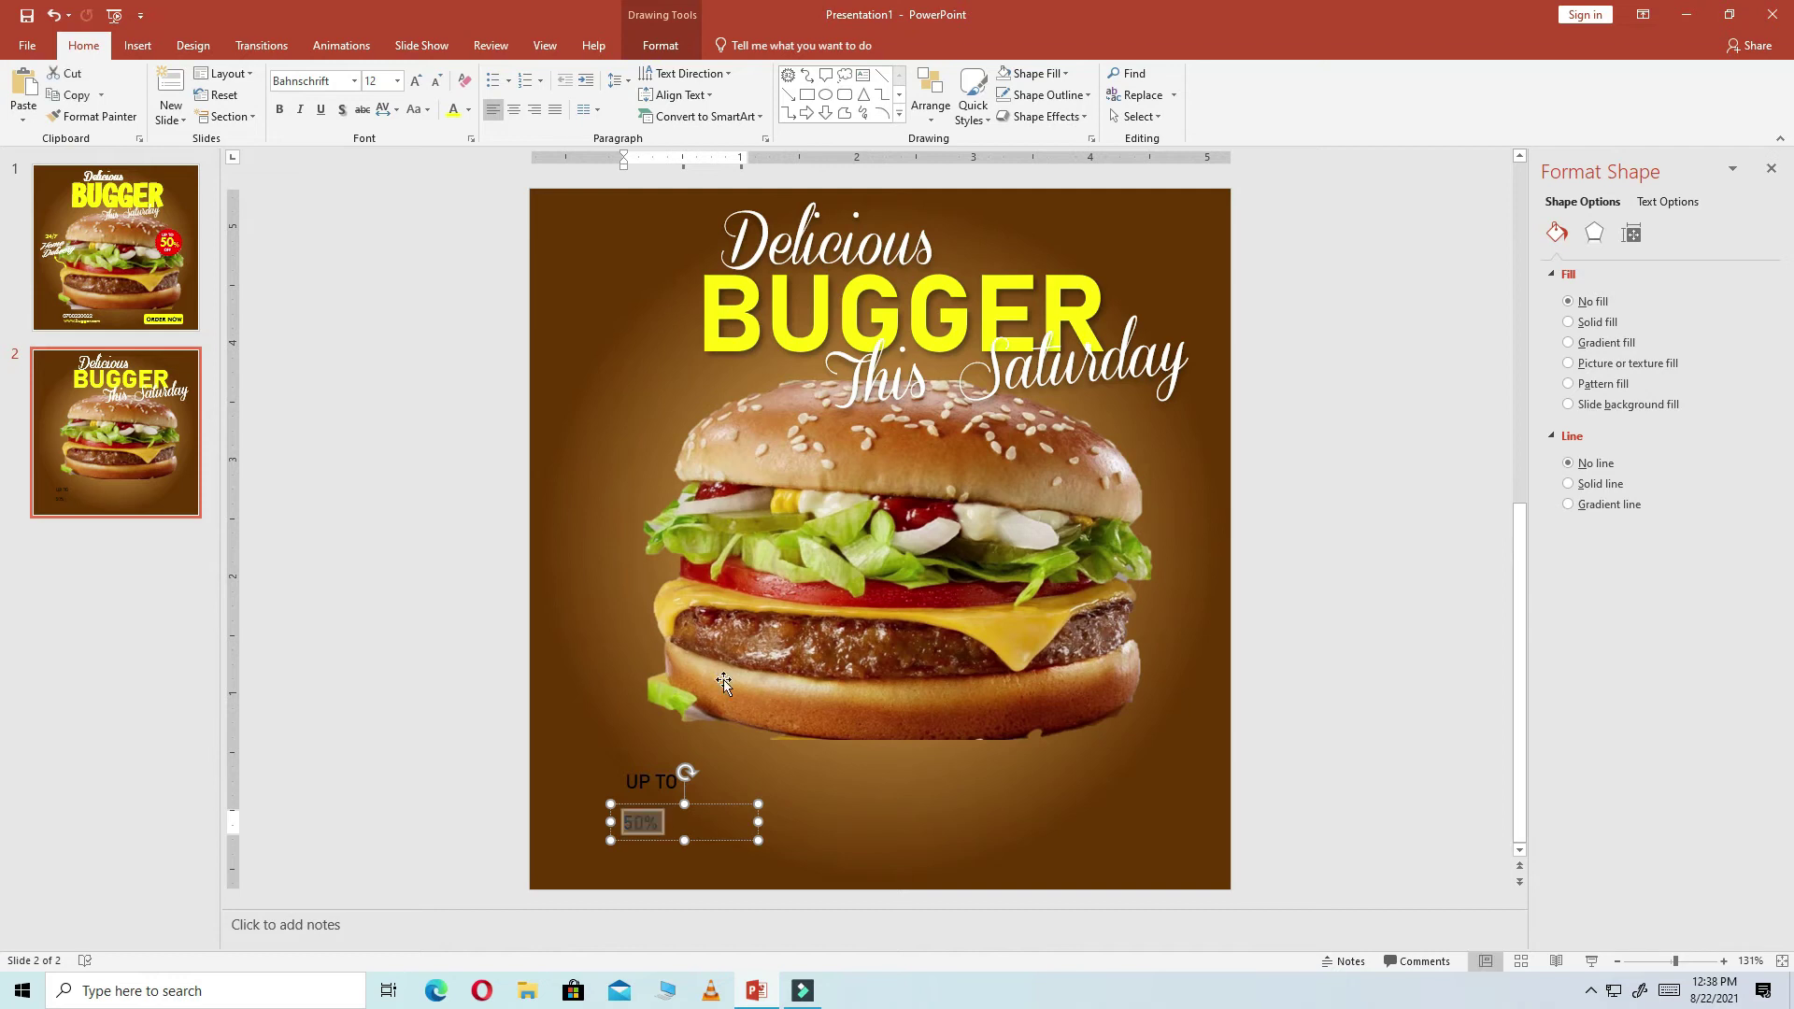
{"action": "left_click", "coordinate": [415, 82]}
{"action": "left_click", "coordinate": [415, 83]}
{"action": "left_click", "coordinate": [415, 82]}
{"action": "left_click", "coordinate": [415, 82]}
{"action": "key", "text": "ctrl+b"}
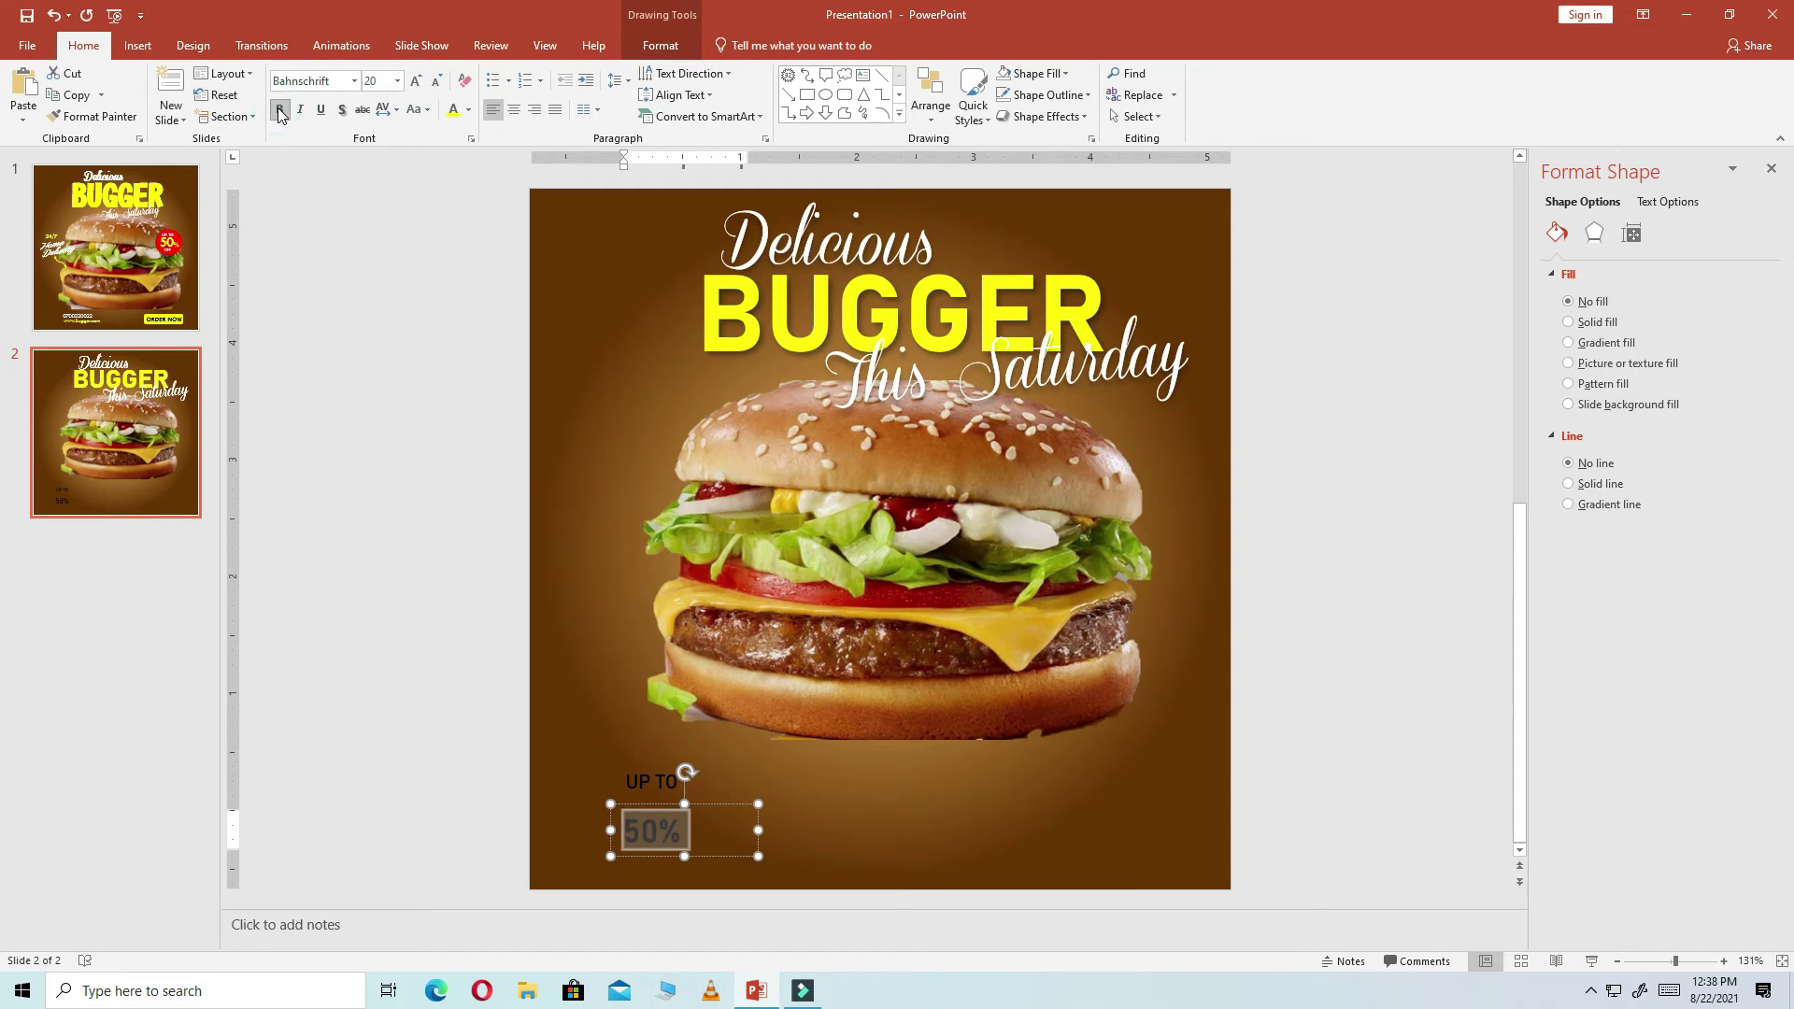
{"action": "left_click", "coordinate": [415, 82]}
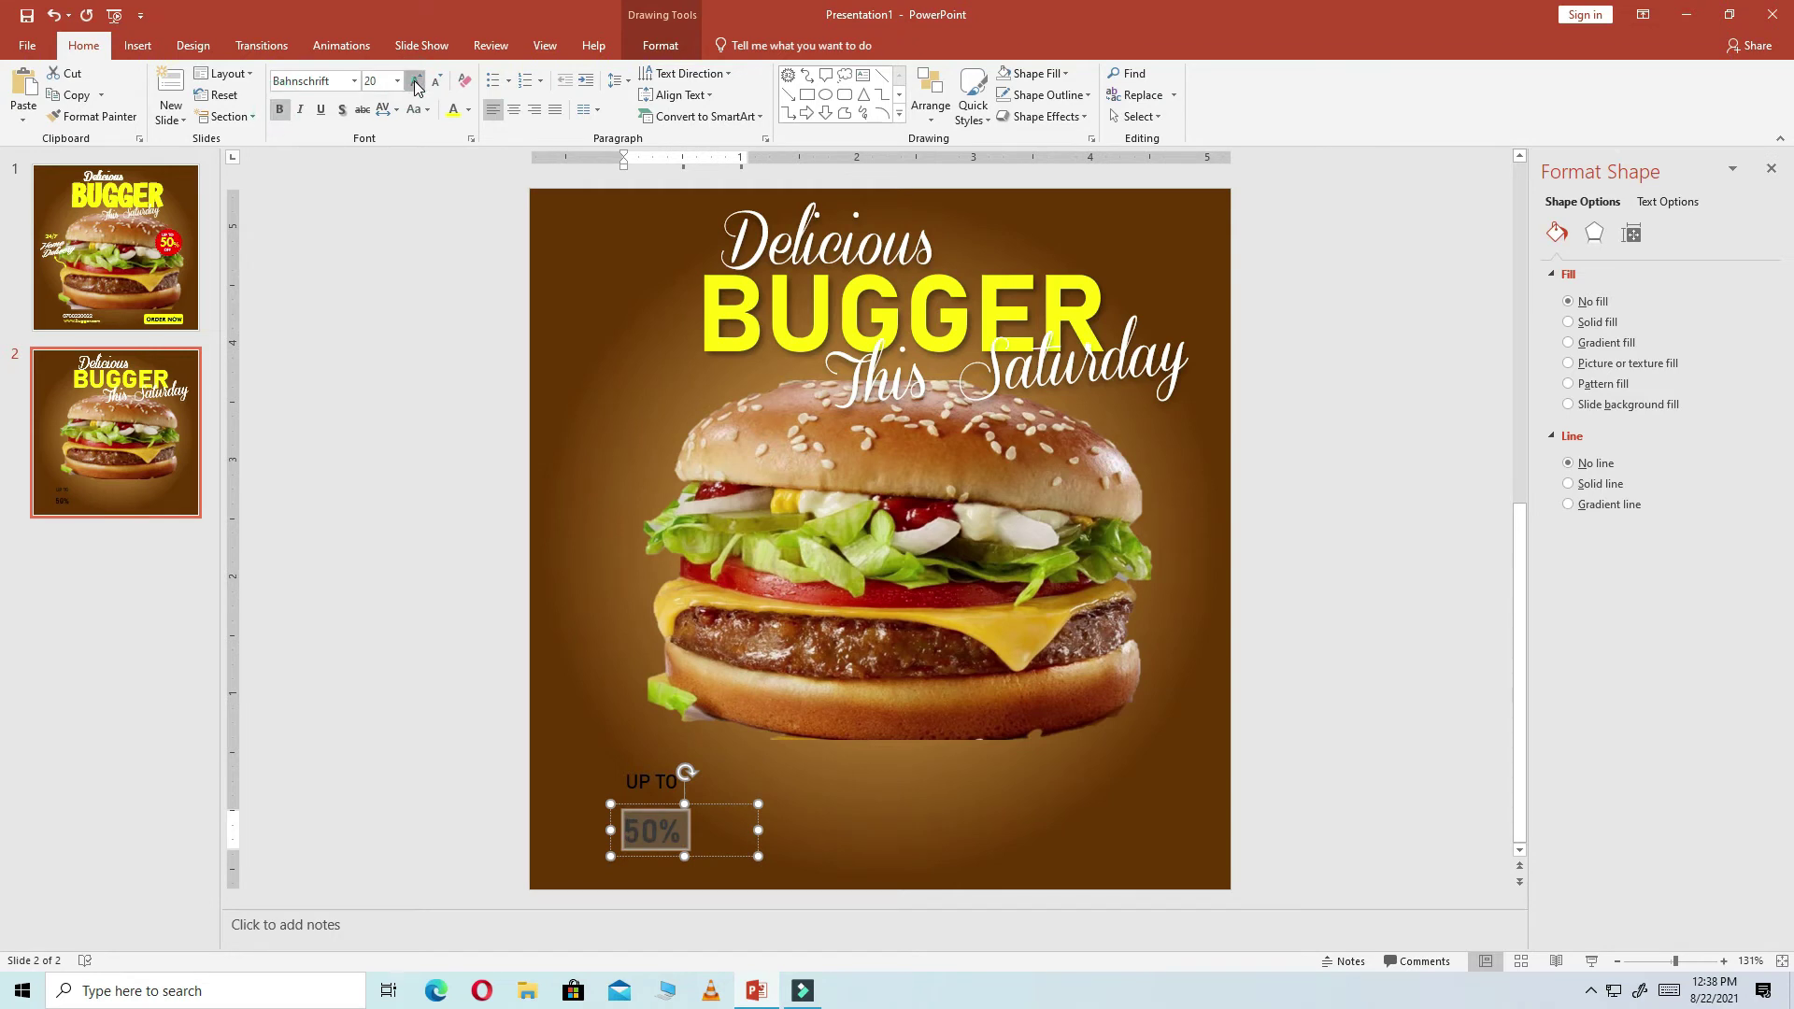
Move the "50%" text box up so it sits centered directly beneath "UP TO"
{"action": "left_click", "coordinate": [1332, 766]}
{"action": "left_click", "coordinate": [659, 813]}
{"action": "left_click_drag", "start_coordinate": [665, 807], "coordinate": [657, 781]}
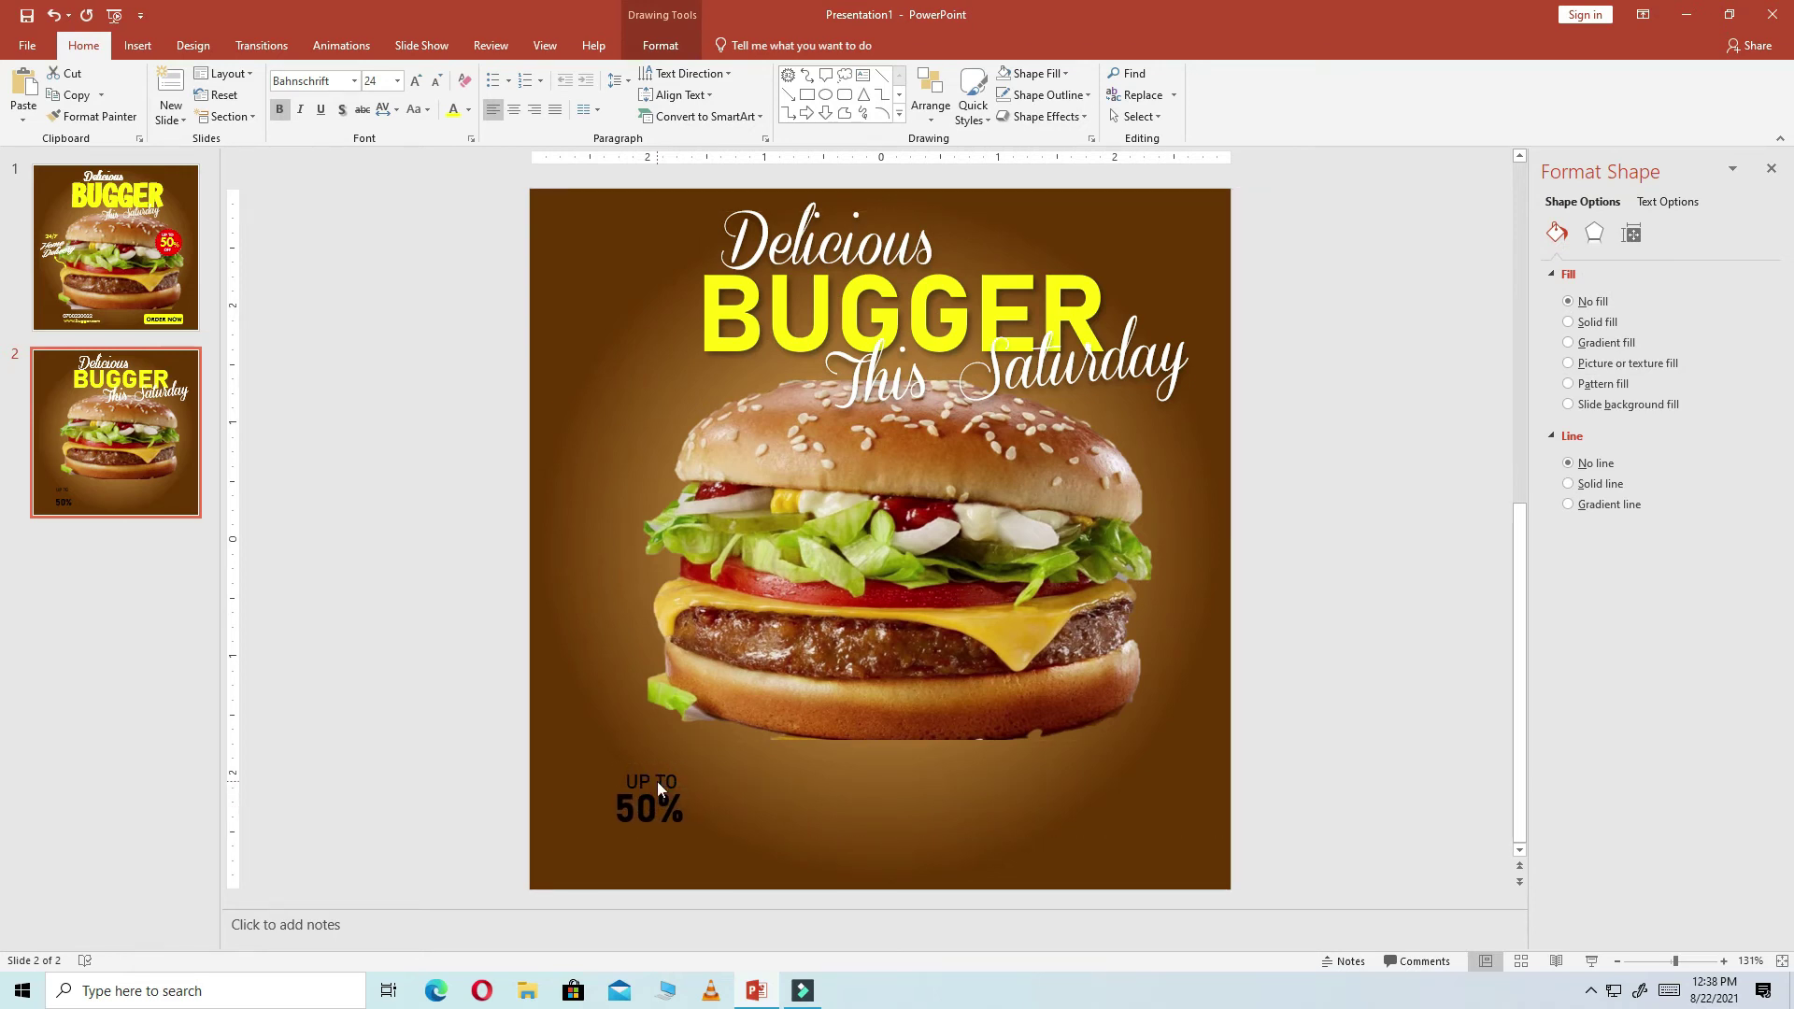
{"action": "left_click", "coordinate": [1402, 697]}
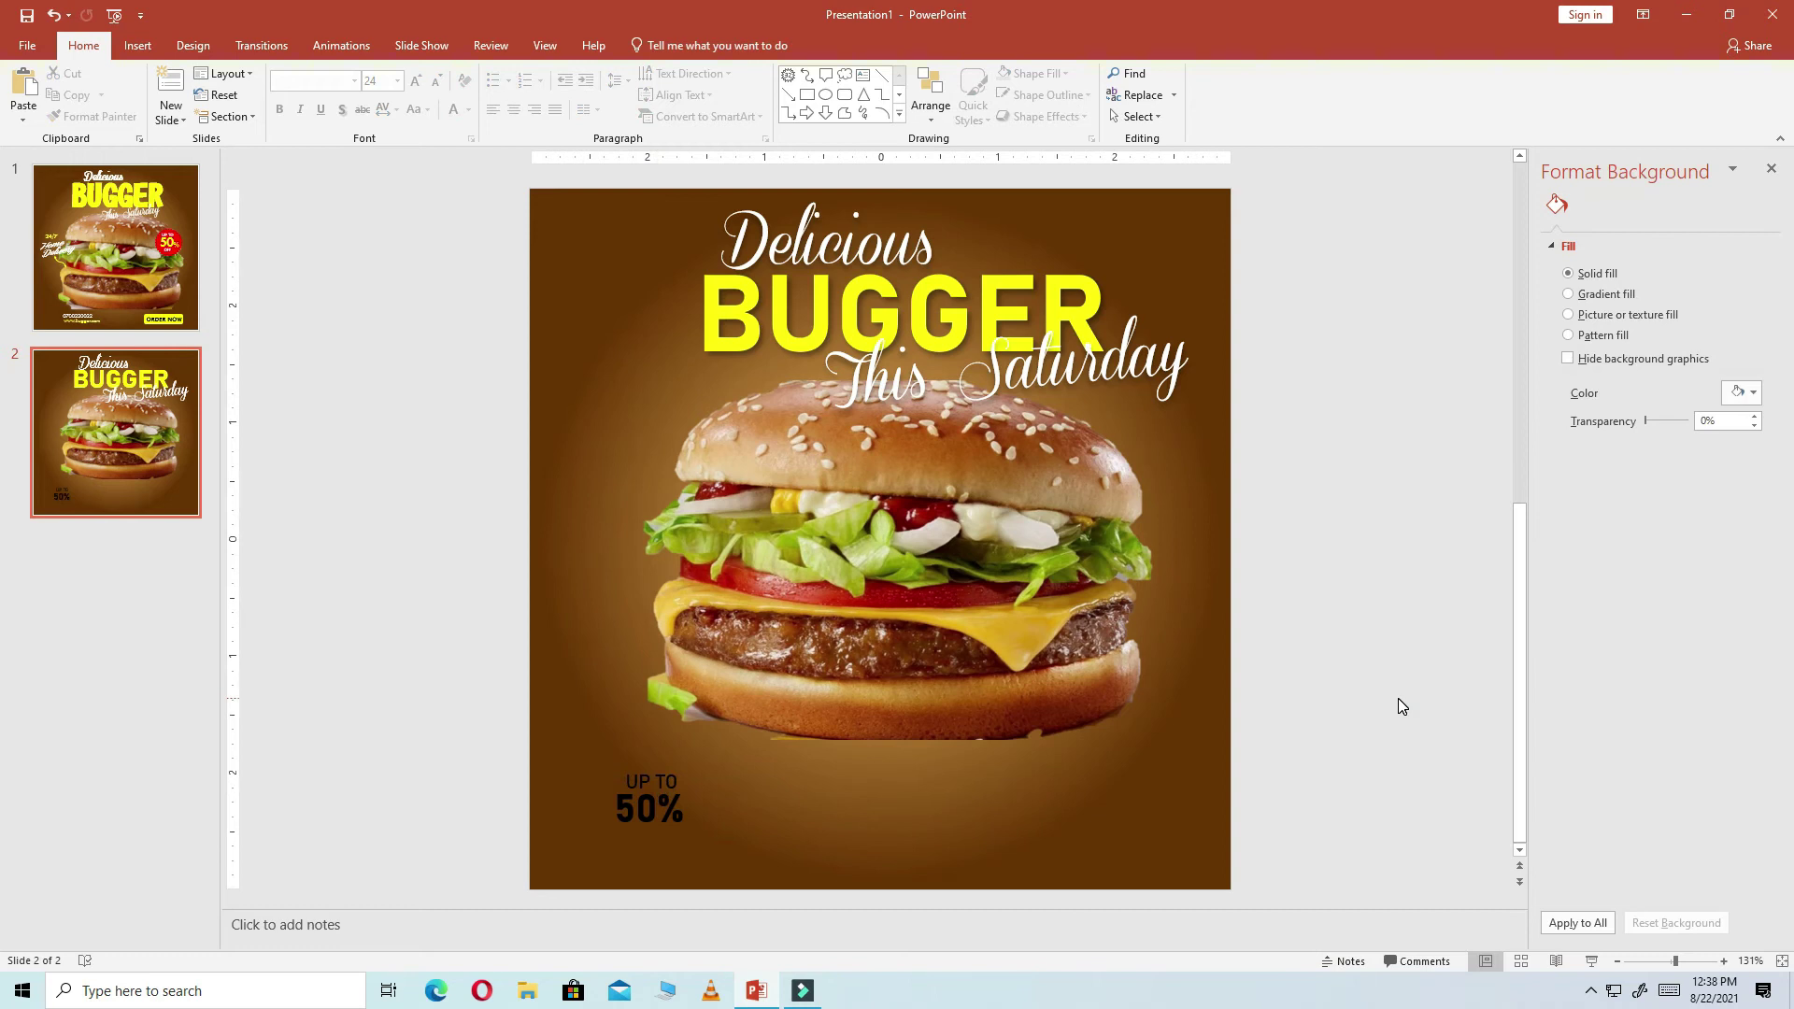
Duplicate the "UP TO" text box, change the copy's text to "OFF" and center it beneath "50%"
{"action": "left_click", "coordinate": [655, 777]}
{"action": "left_click", "coordinate": [657, 778]}
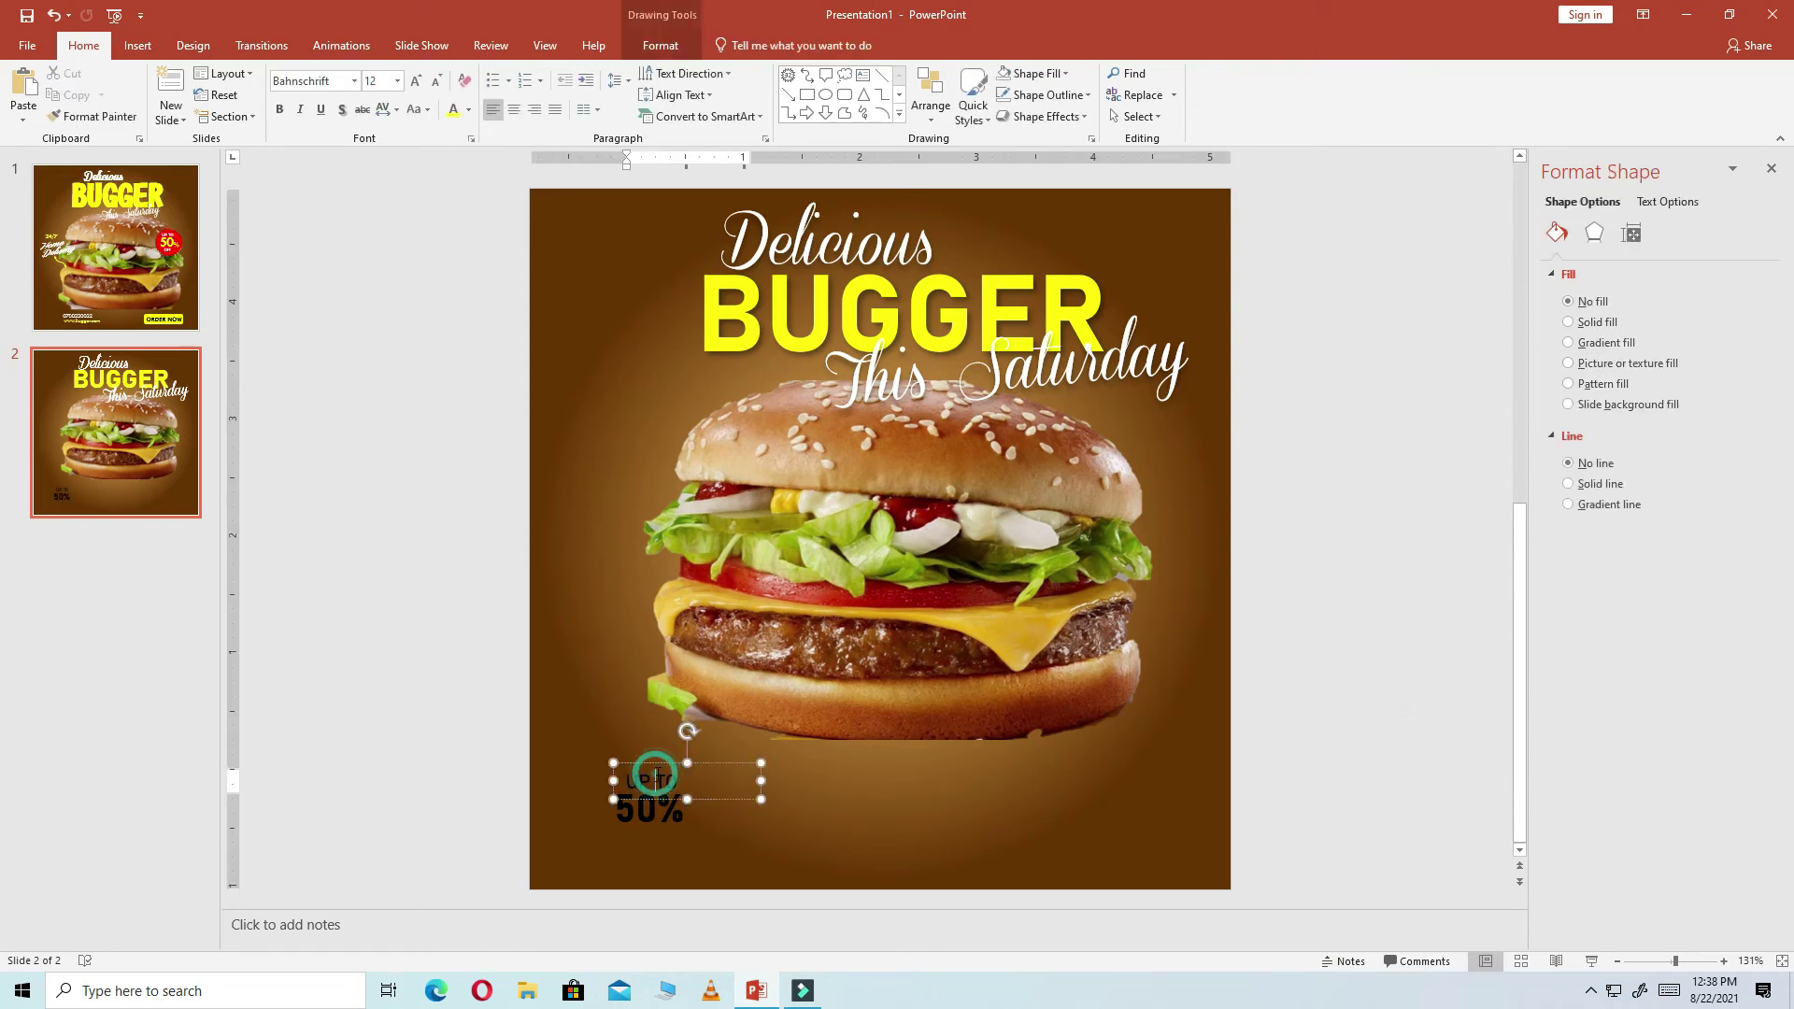
{"action": "left_click_drag", "start_coordinate": [659, 764], "coordinate": [652, 792]}
{"action": "left_click_drag", "start_coordinate": [652, 809], "coordinate": [652, 817]}
{"action": "left_click", "coordinate": [665, 833]}
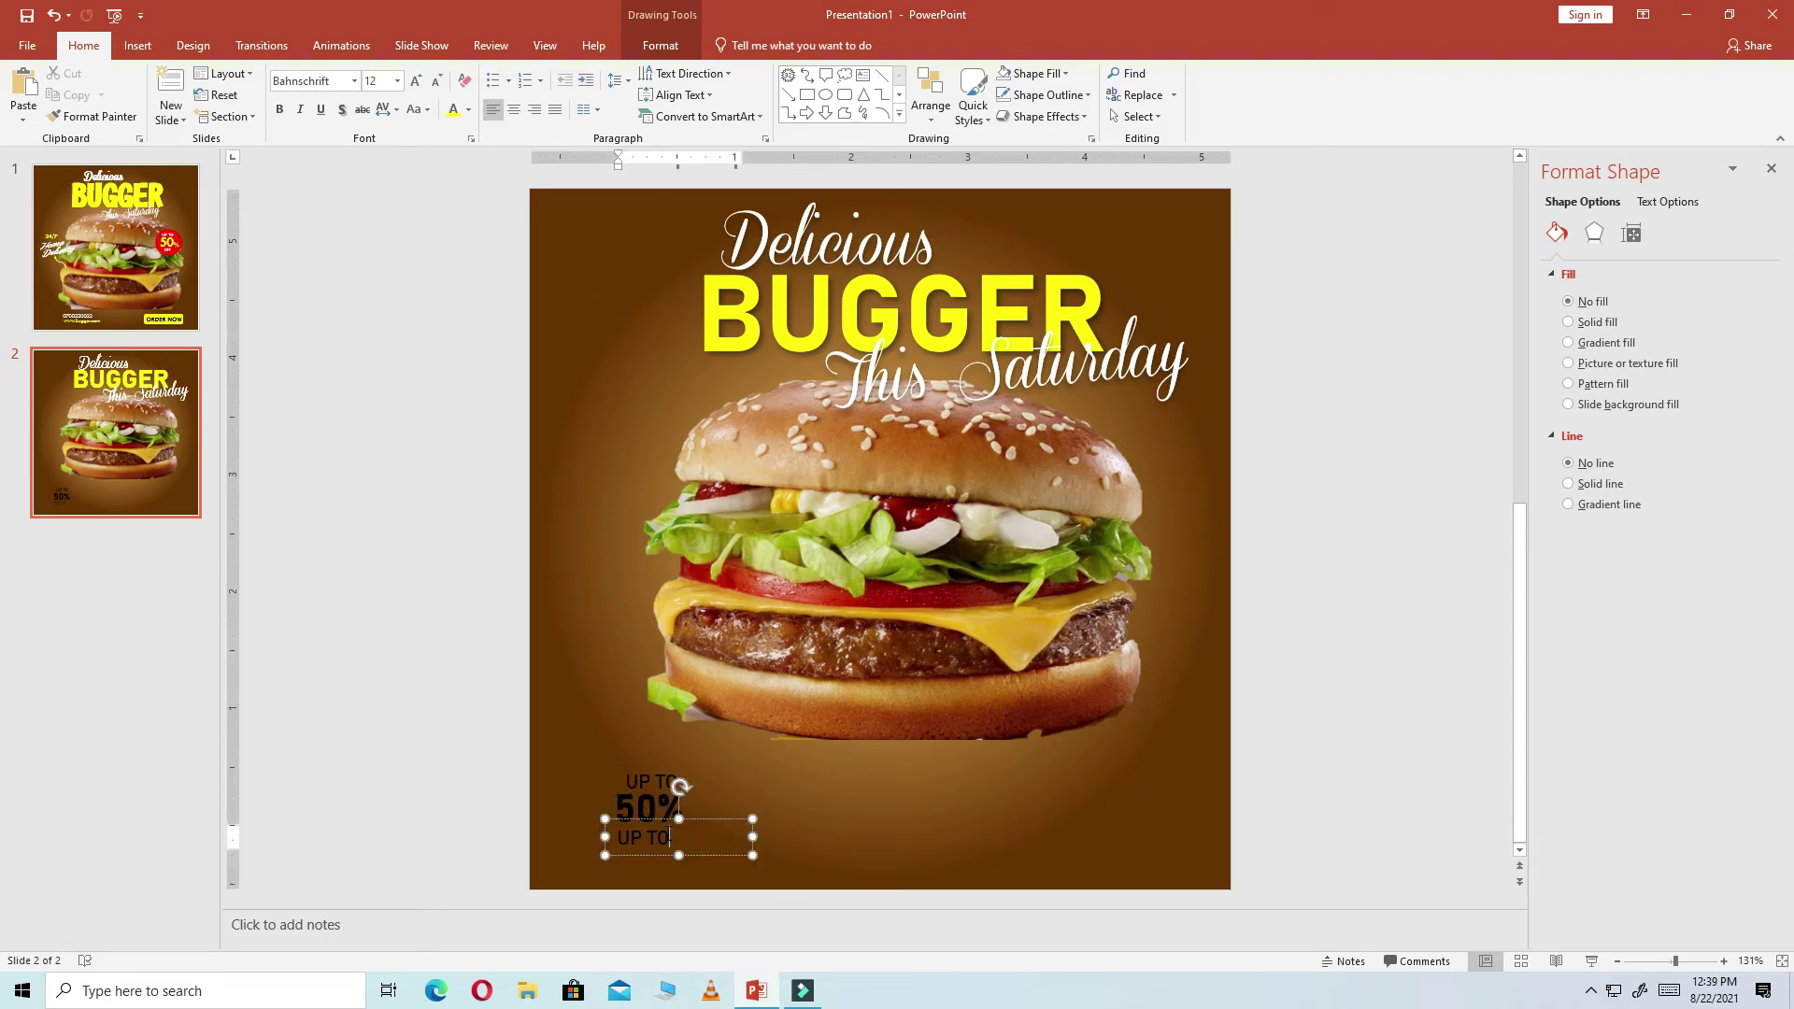
{"action": "key", "text": "ctrl+a"}
{"action": "type", "text": "O"}
{"action": "left_click_drag", "start_coordinate": [733, 819], "coordinate": [747, 819]}
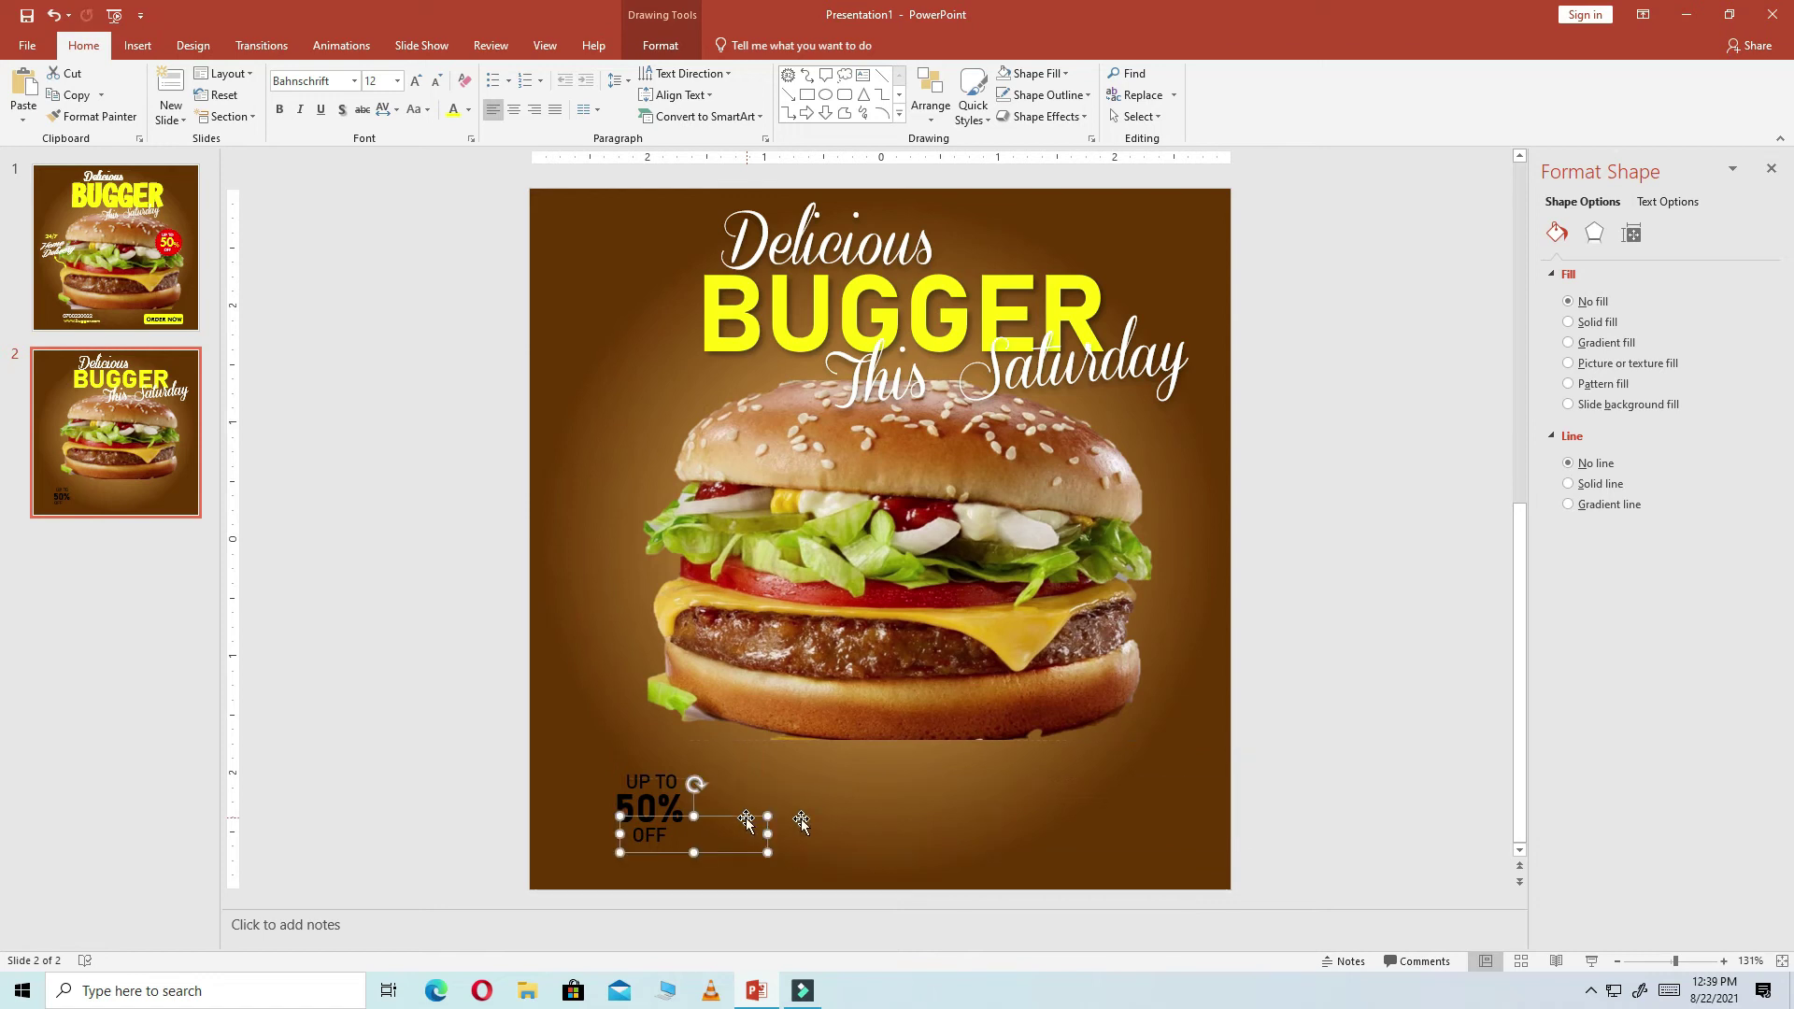
{"action": "left_click", "coordinate": [1318, 776]}
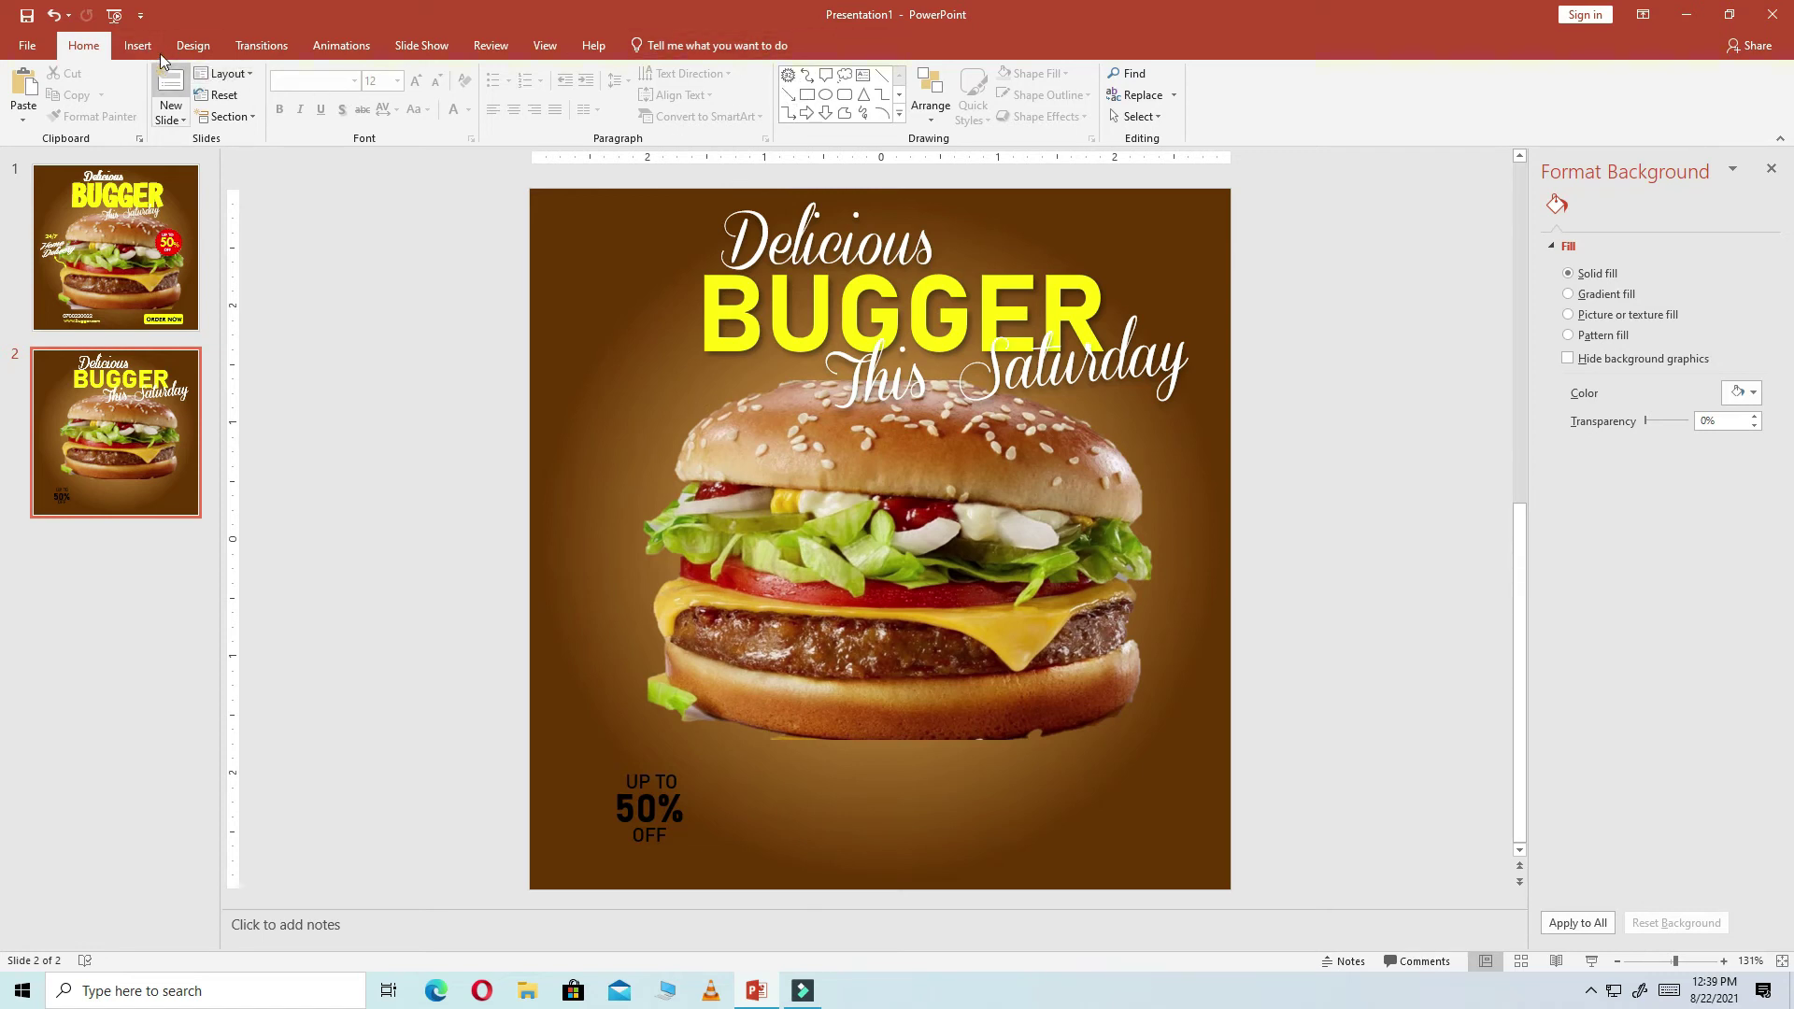
Draw a 32-point star over the burger's upper right side, make its points shallower and resize it to about 1.24" square
{"action": "left_click", "coordinate": [899, 114]}
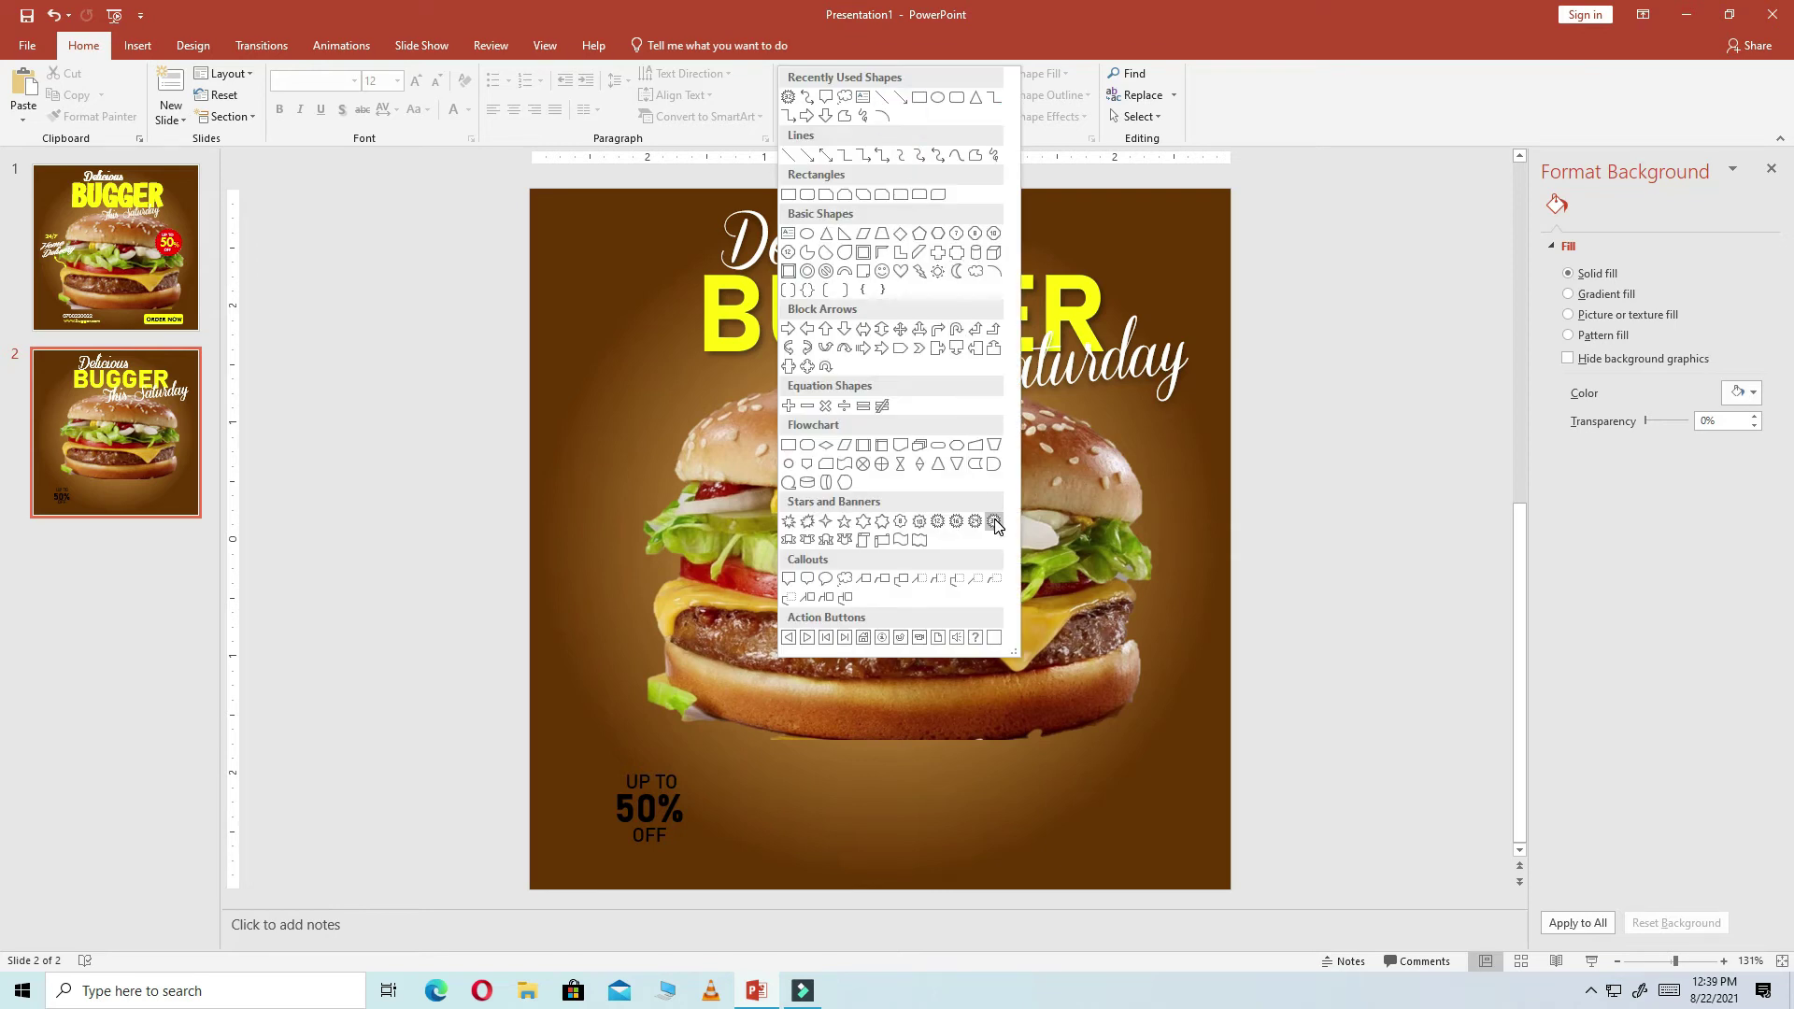
{"action": "left_click", "coordinate": [995, 522]}
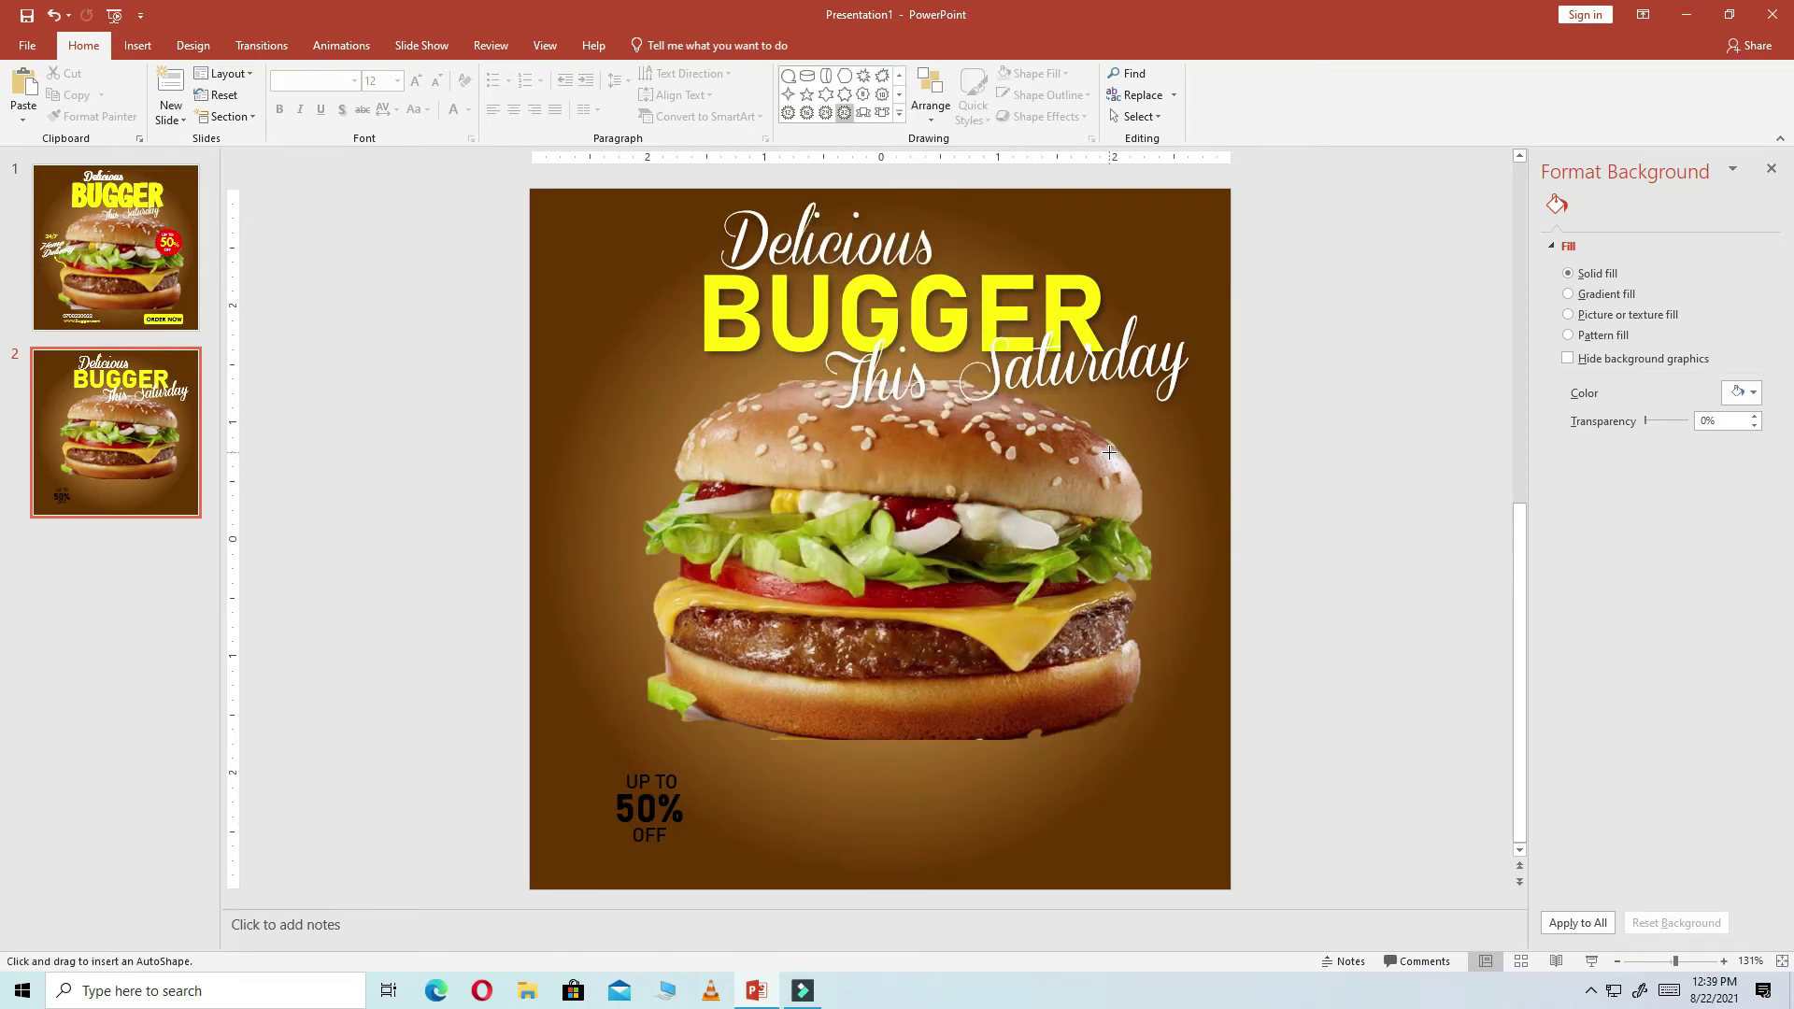
{"action": "mouse_move", "coordinate": [1110, 452]}
{"action": "left_mouse_down"}
{"action": "mouse_move", "coordinate": [1155, 552]}
{"action": "mouse_move", "coordinate": [1136, 477]}
{"action": "mouse_move", "coordinate": [1141, 509]}
{"action": "left_mouse_up"}
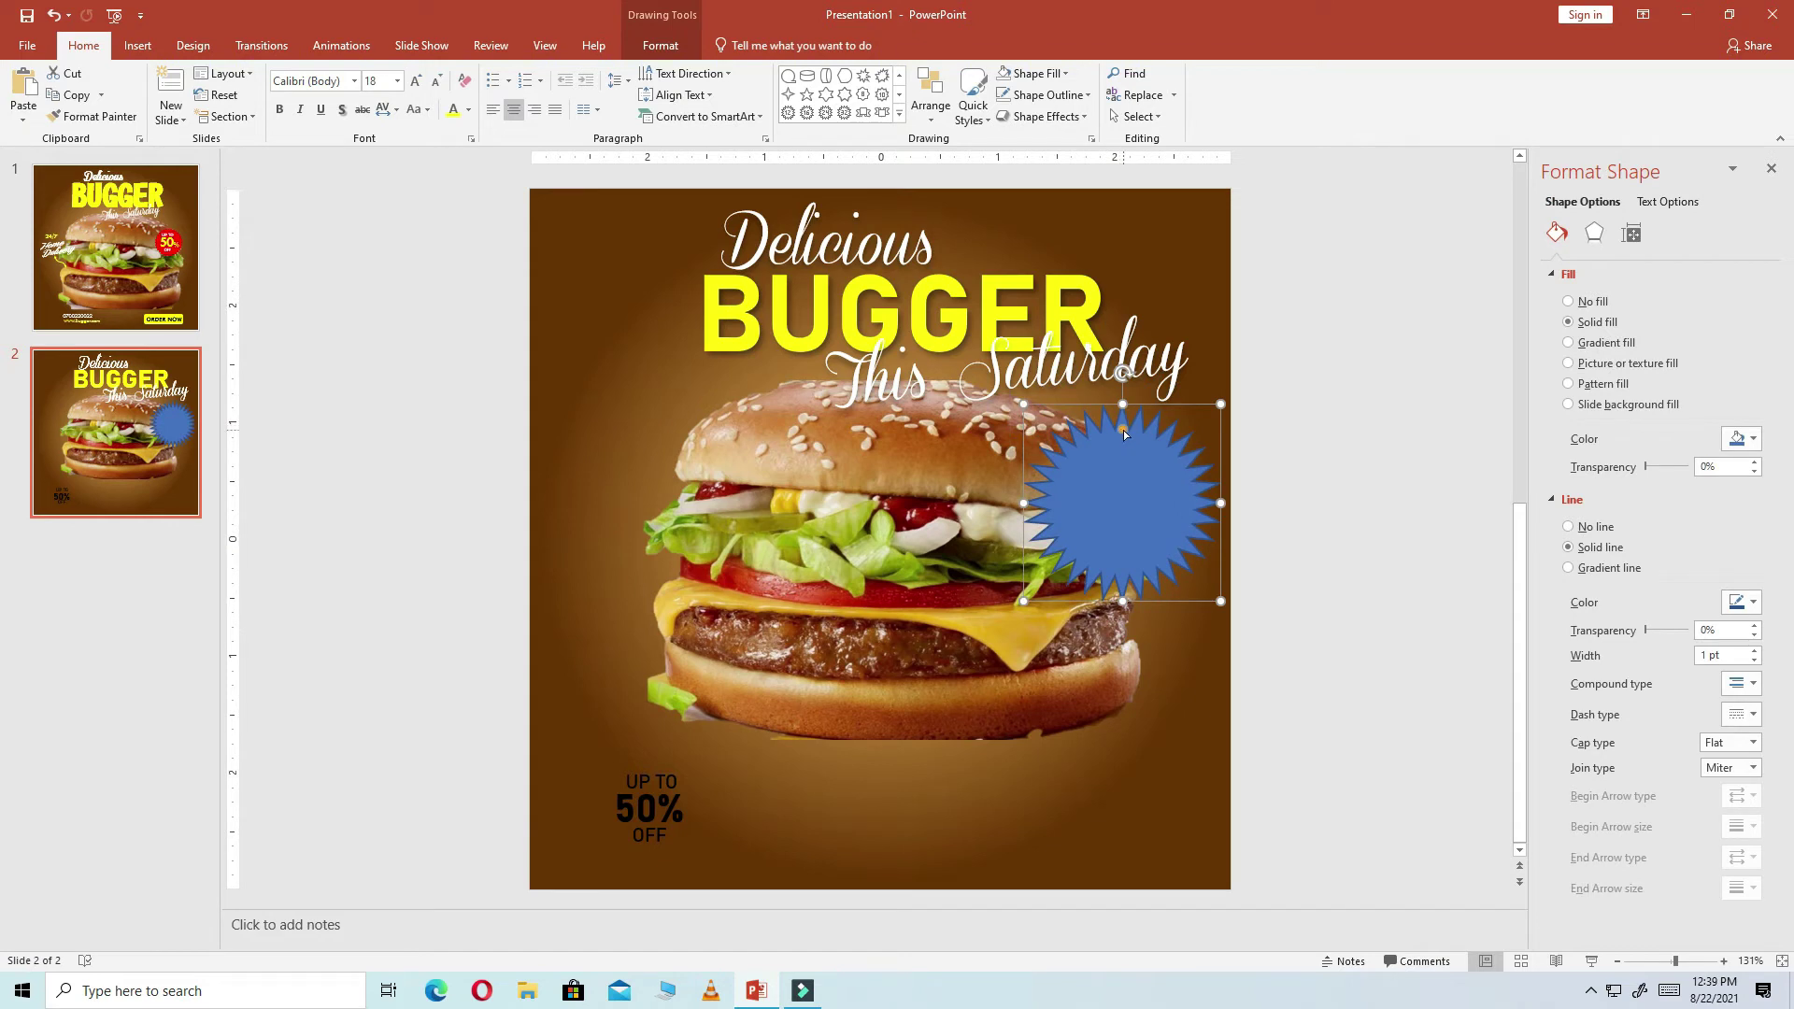
{"action": "left_click_drag", "start_coordinate": [1123, 431], "coordinate": [1125, 418]}
{"action": "left_click_drag", "start_coordinate": [1221, 603], "coordinate": [1169, 491]}
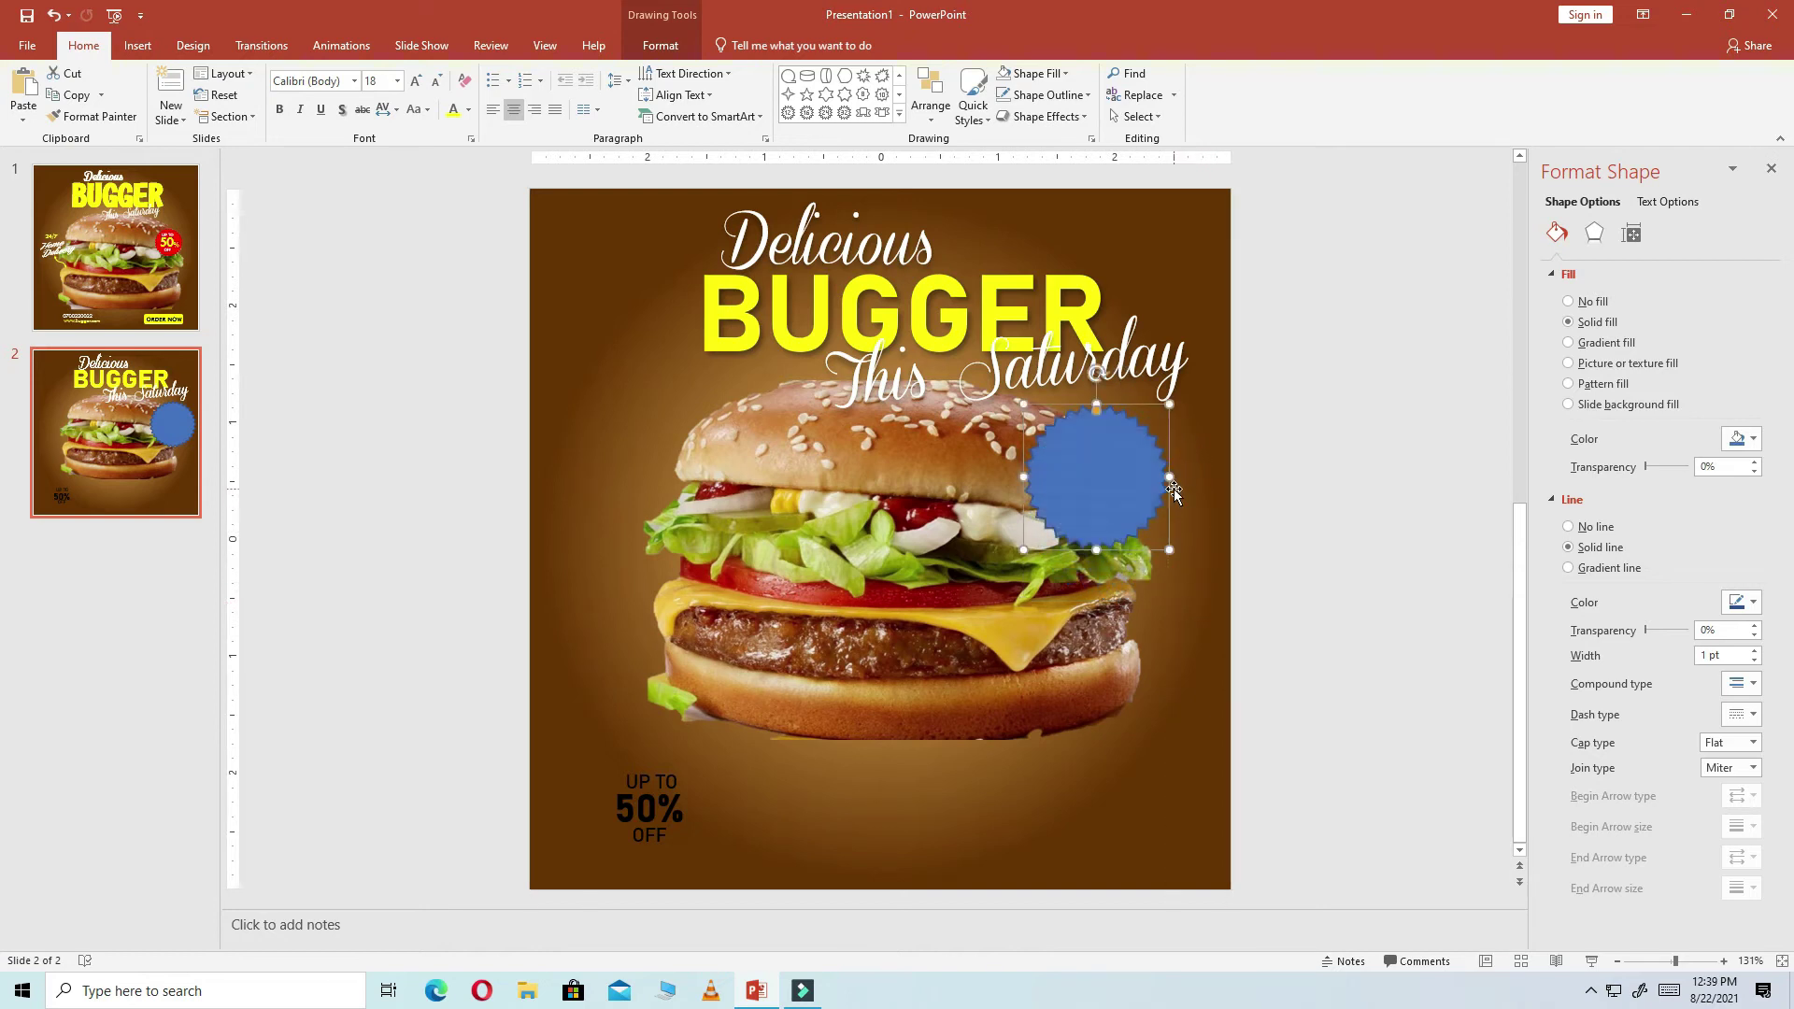
Fill the star badge with standard red and remove its outline
{"action": "left_click", "coordinate": [666, 49]}
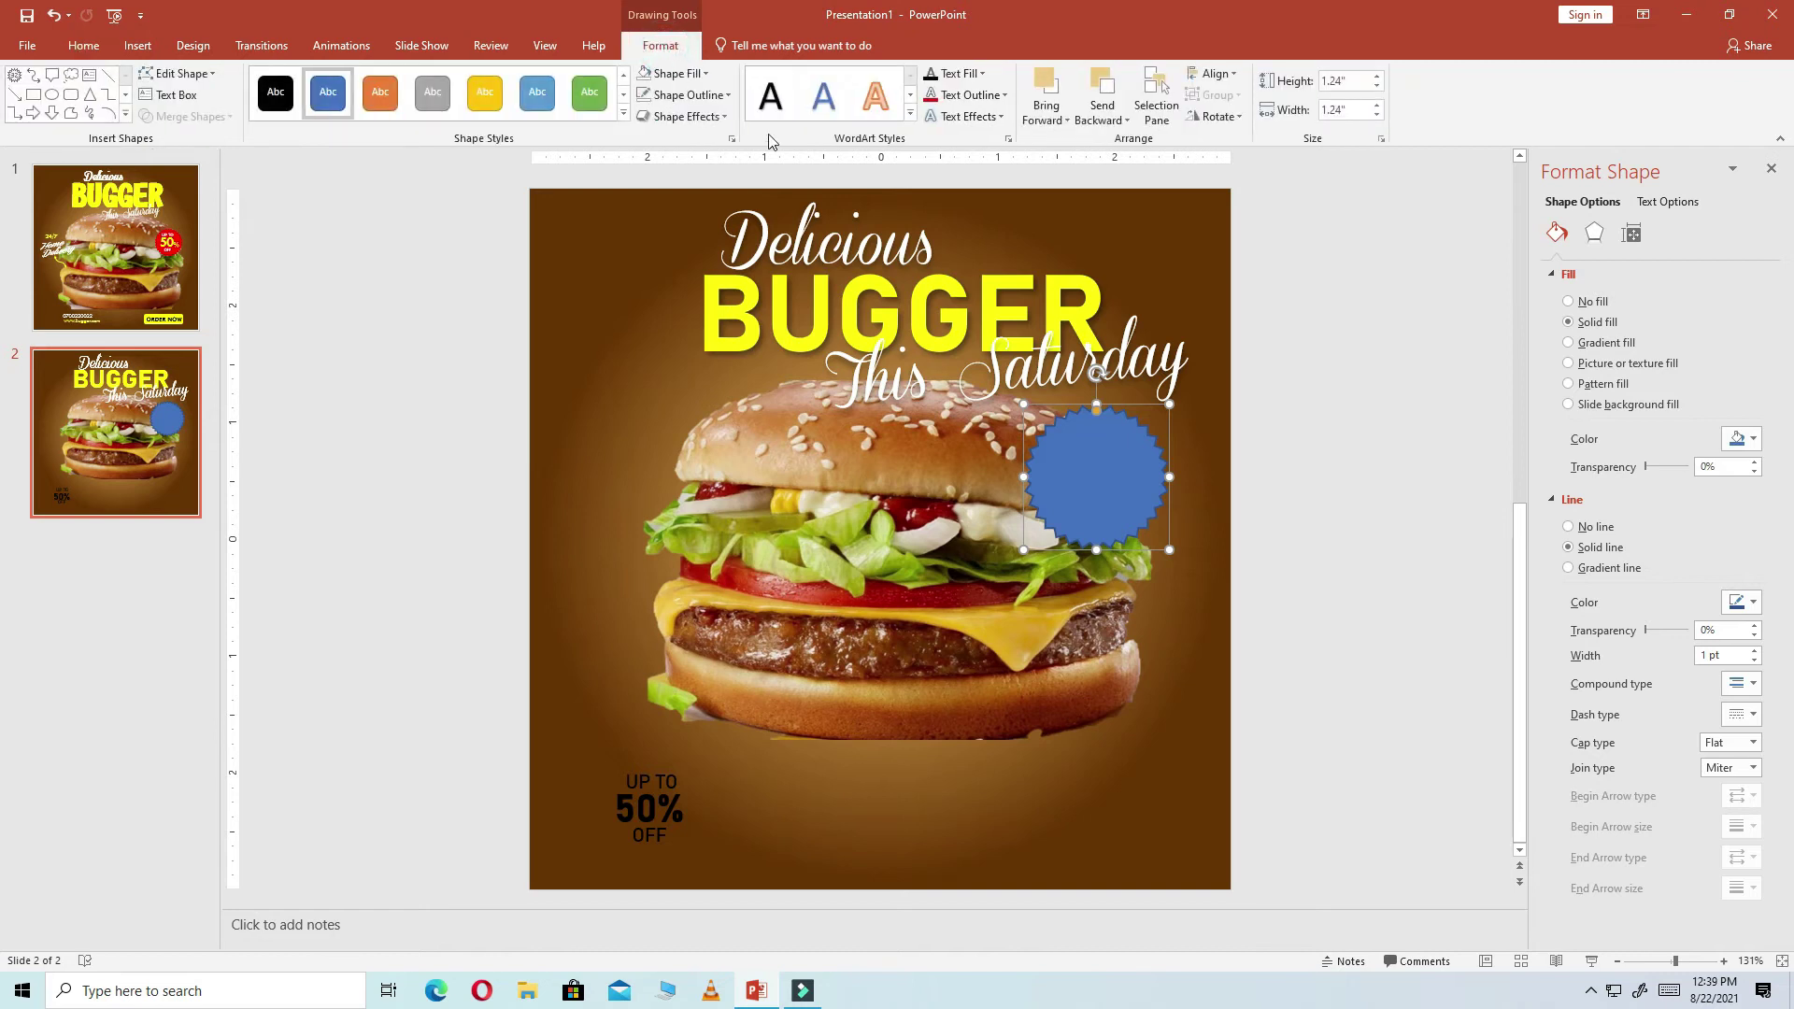
{"action": "left_click", "coordinate": [701, 74]}
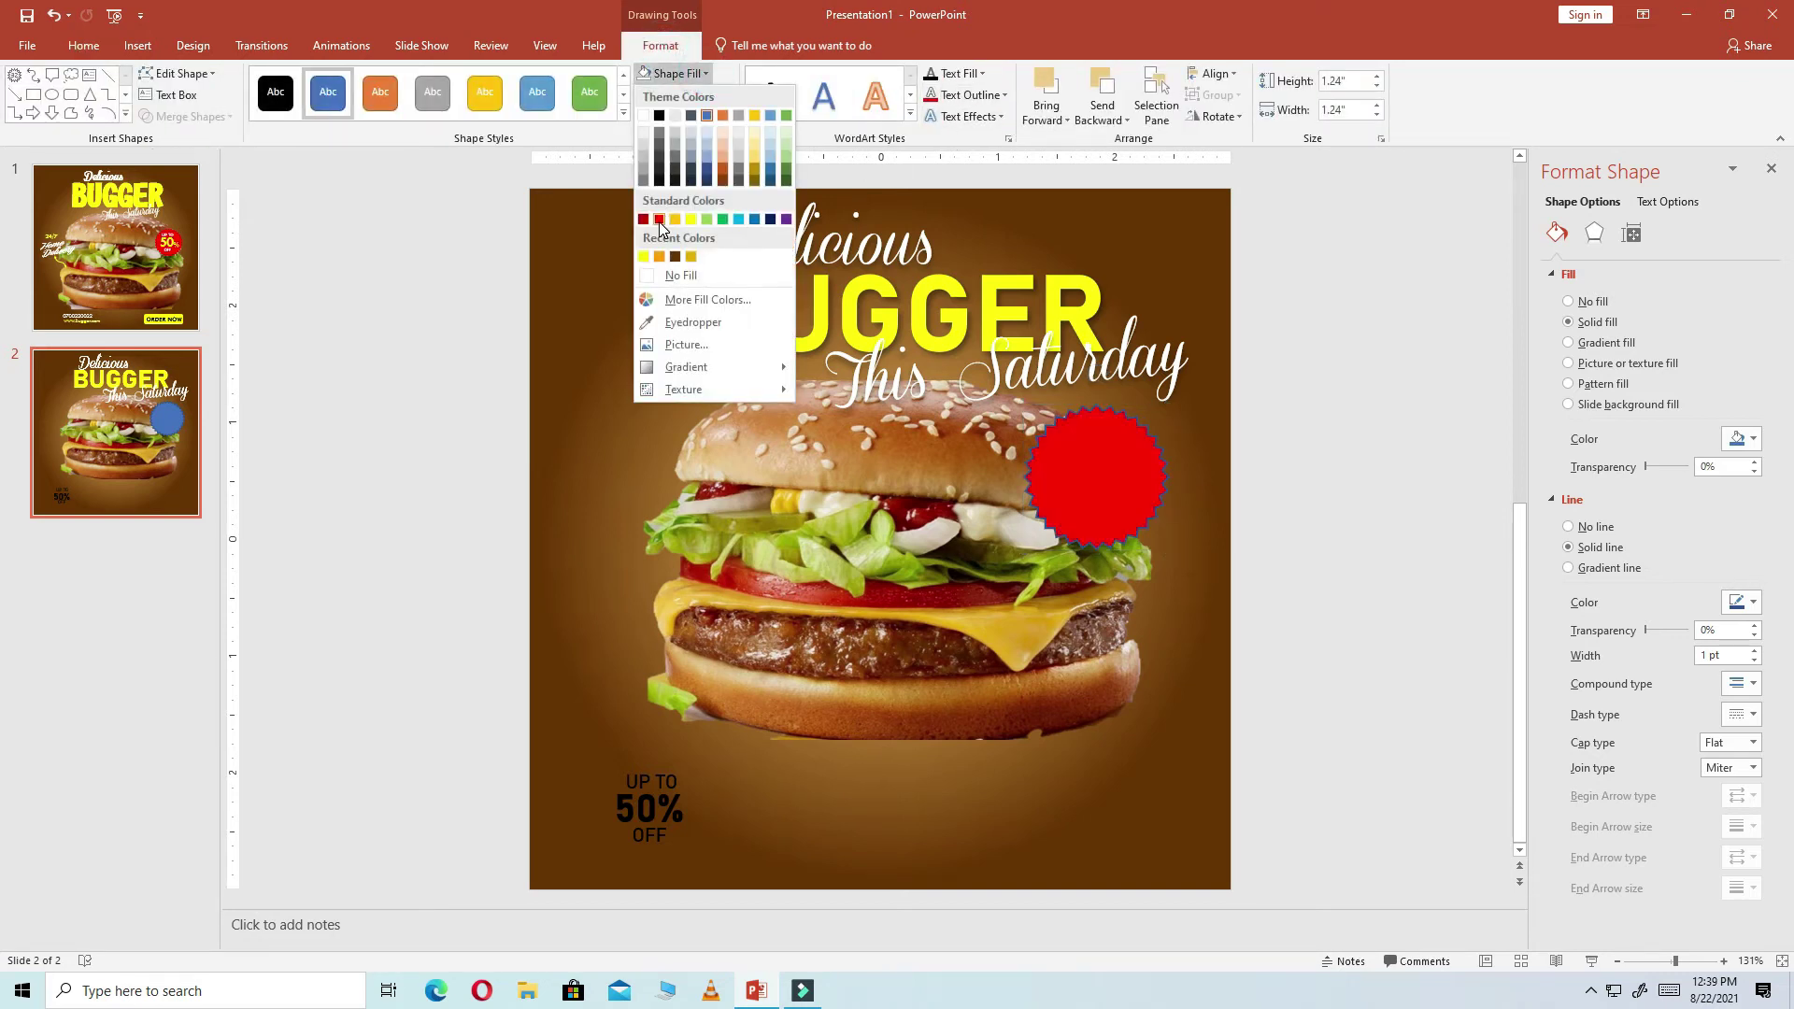
{"action": "left_click", "coordinate": [658, 218]}
{"action": "left_click", "coordinate": [724, 96]}
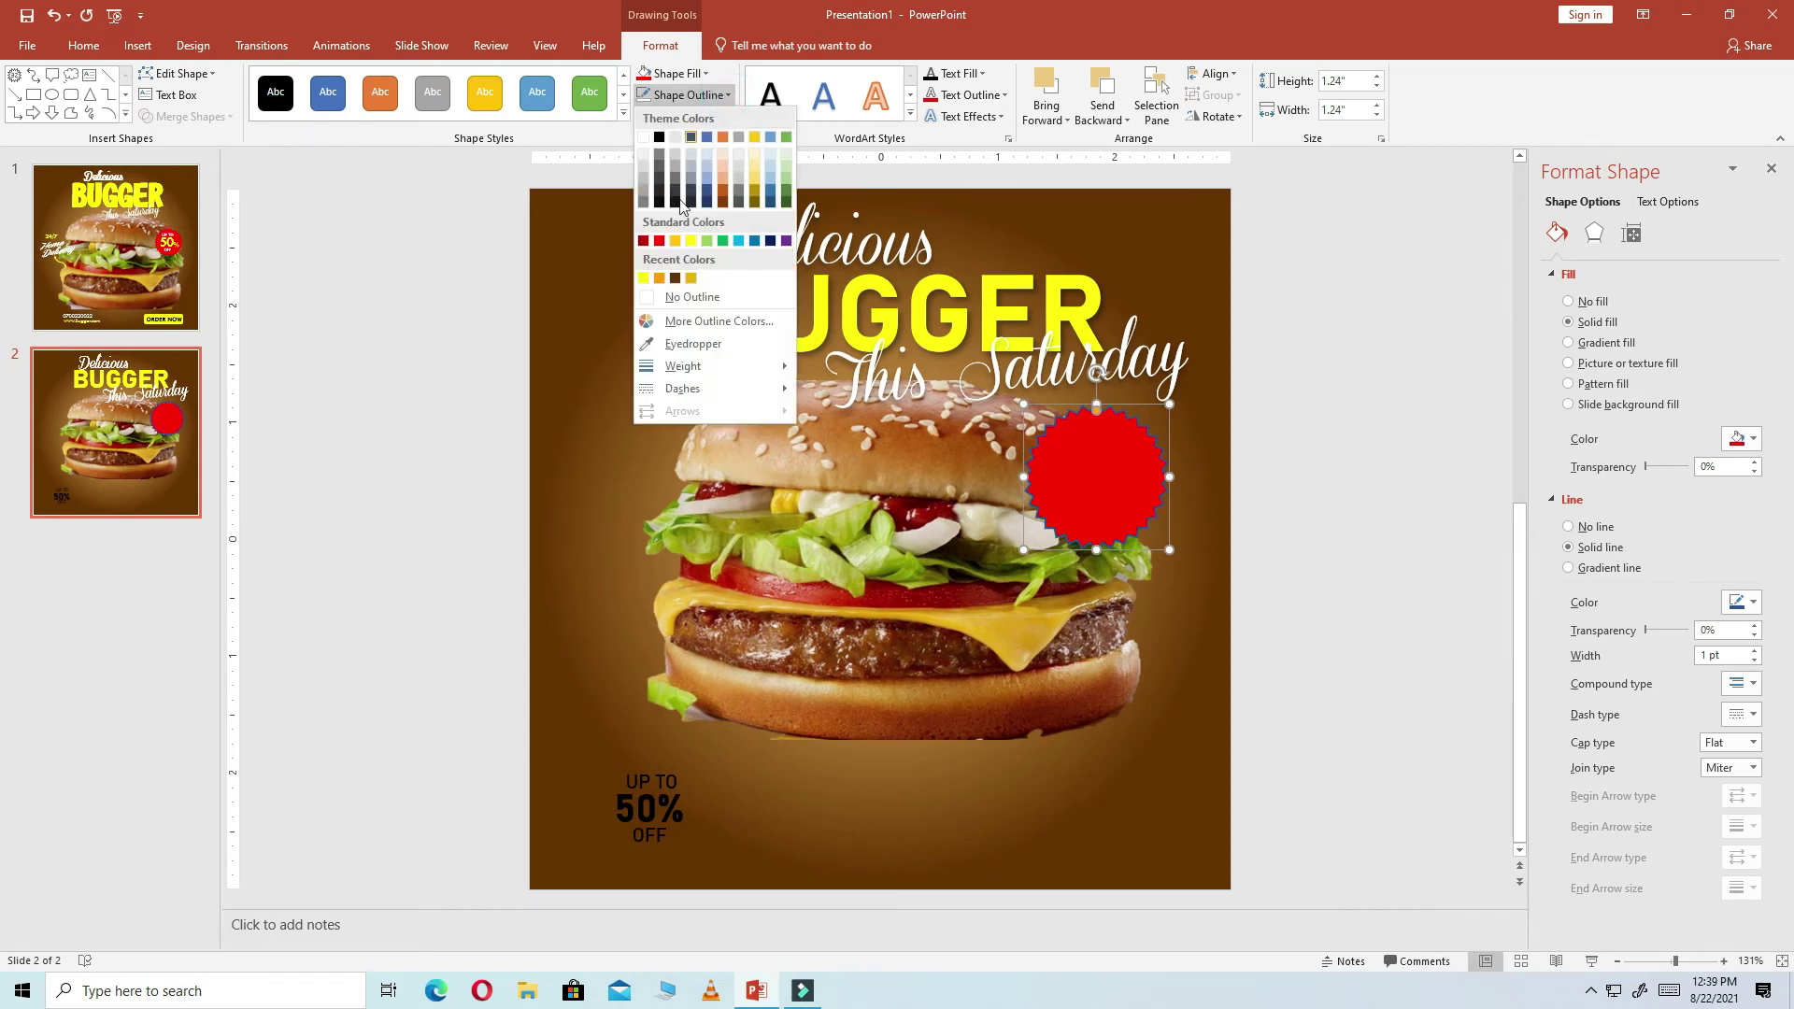
{"action": "left_click", "coordinate": [651, 301]}
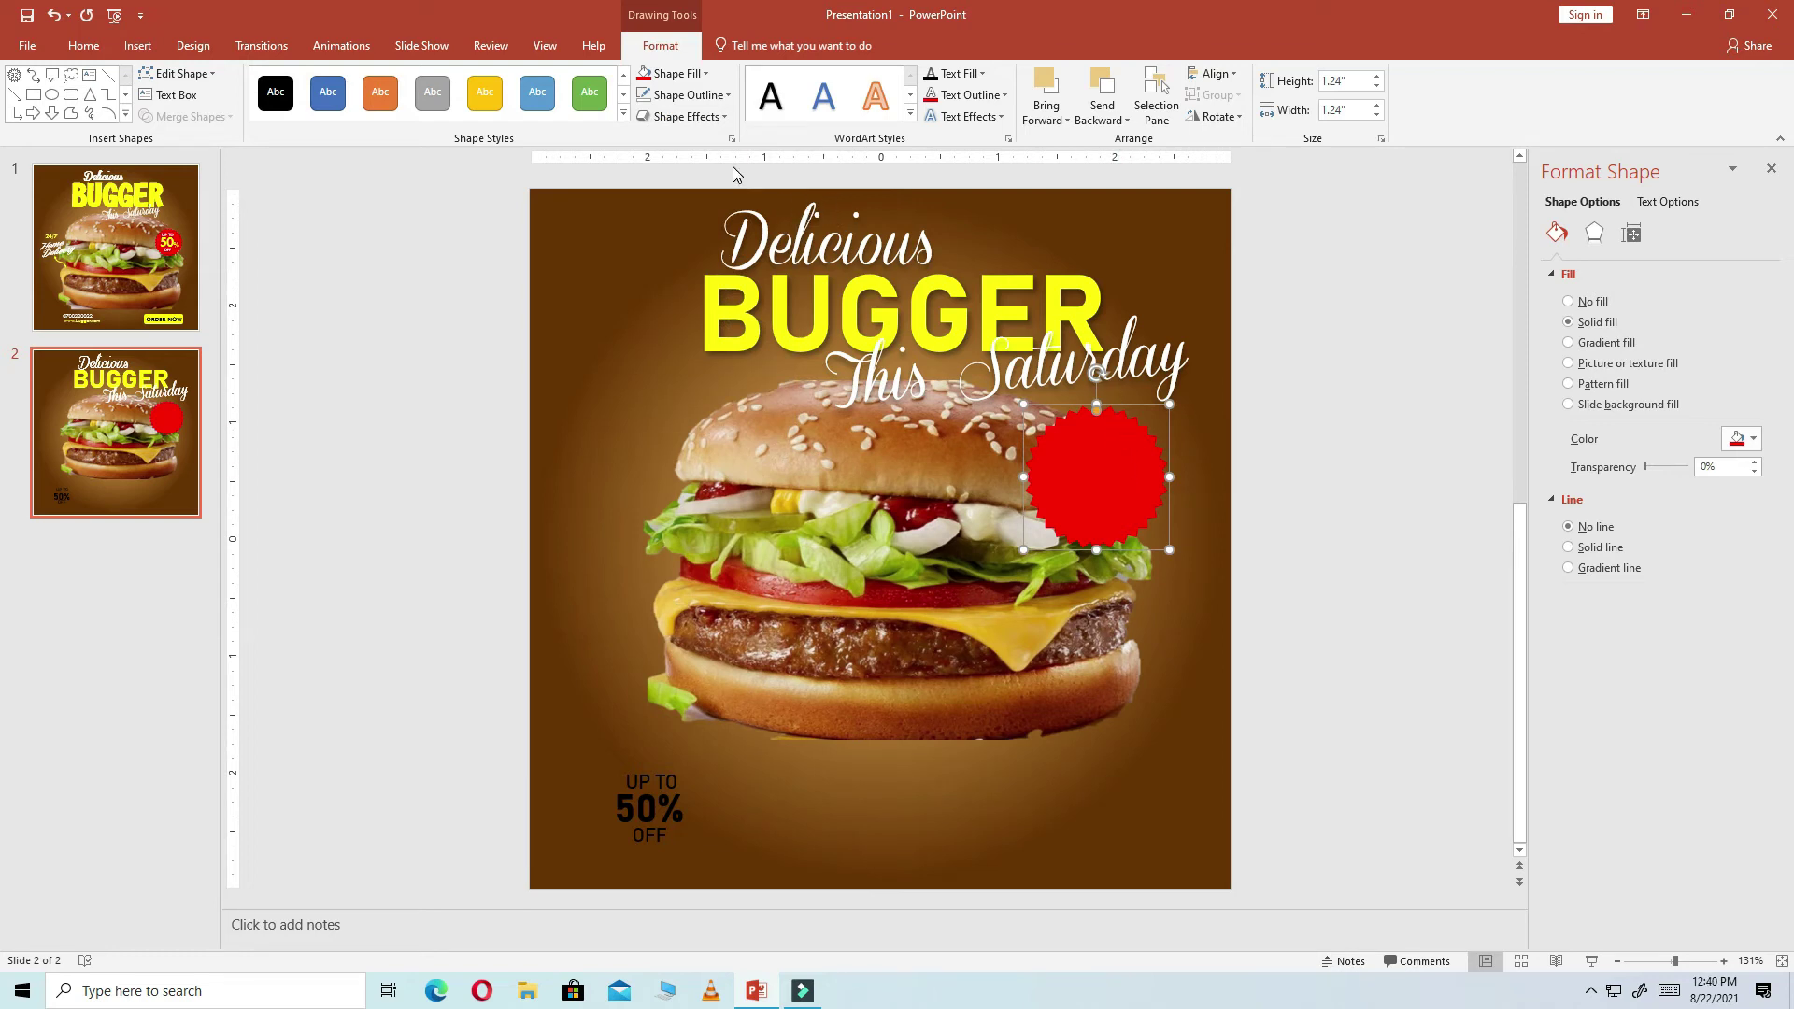
Apply an outer shadow with an upward offset to the red star badge
{"action": "left_click", "coordinate": [725, 116]}
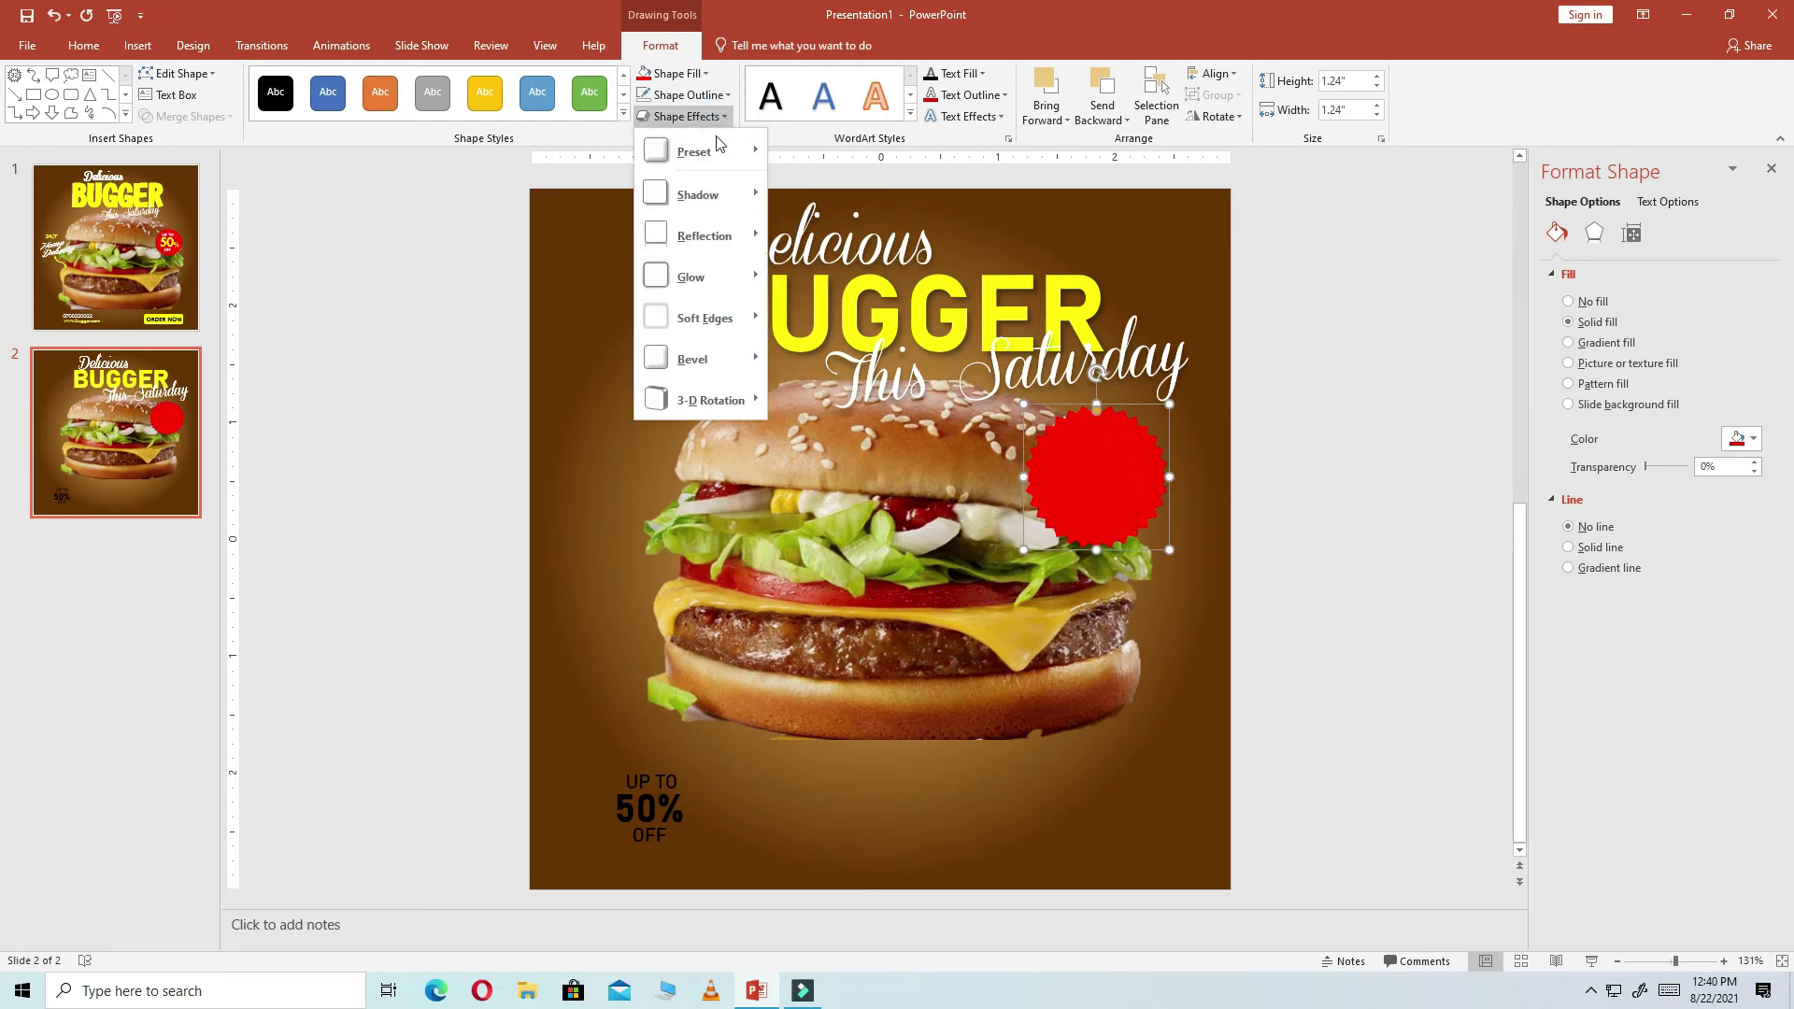
{"action": "mouse_move", "coordinate": [694, 192]}
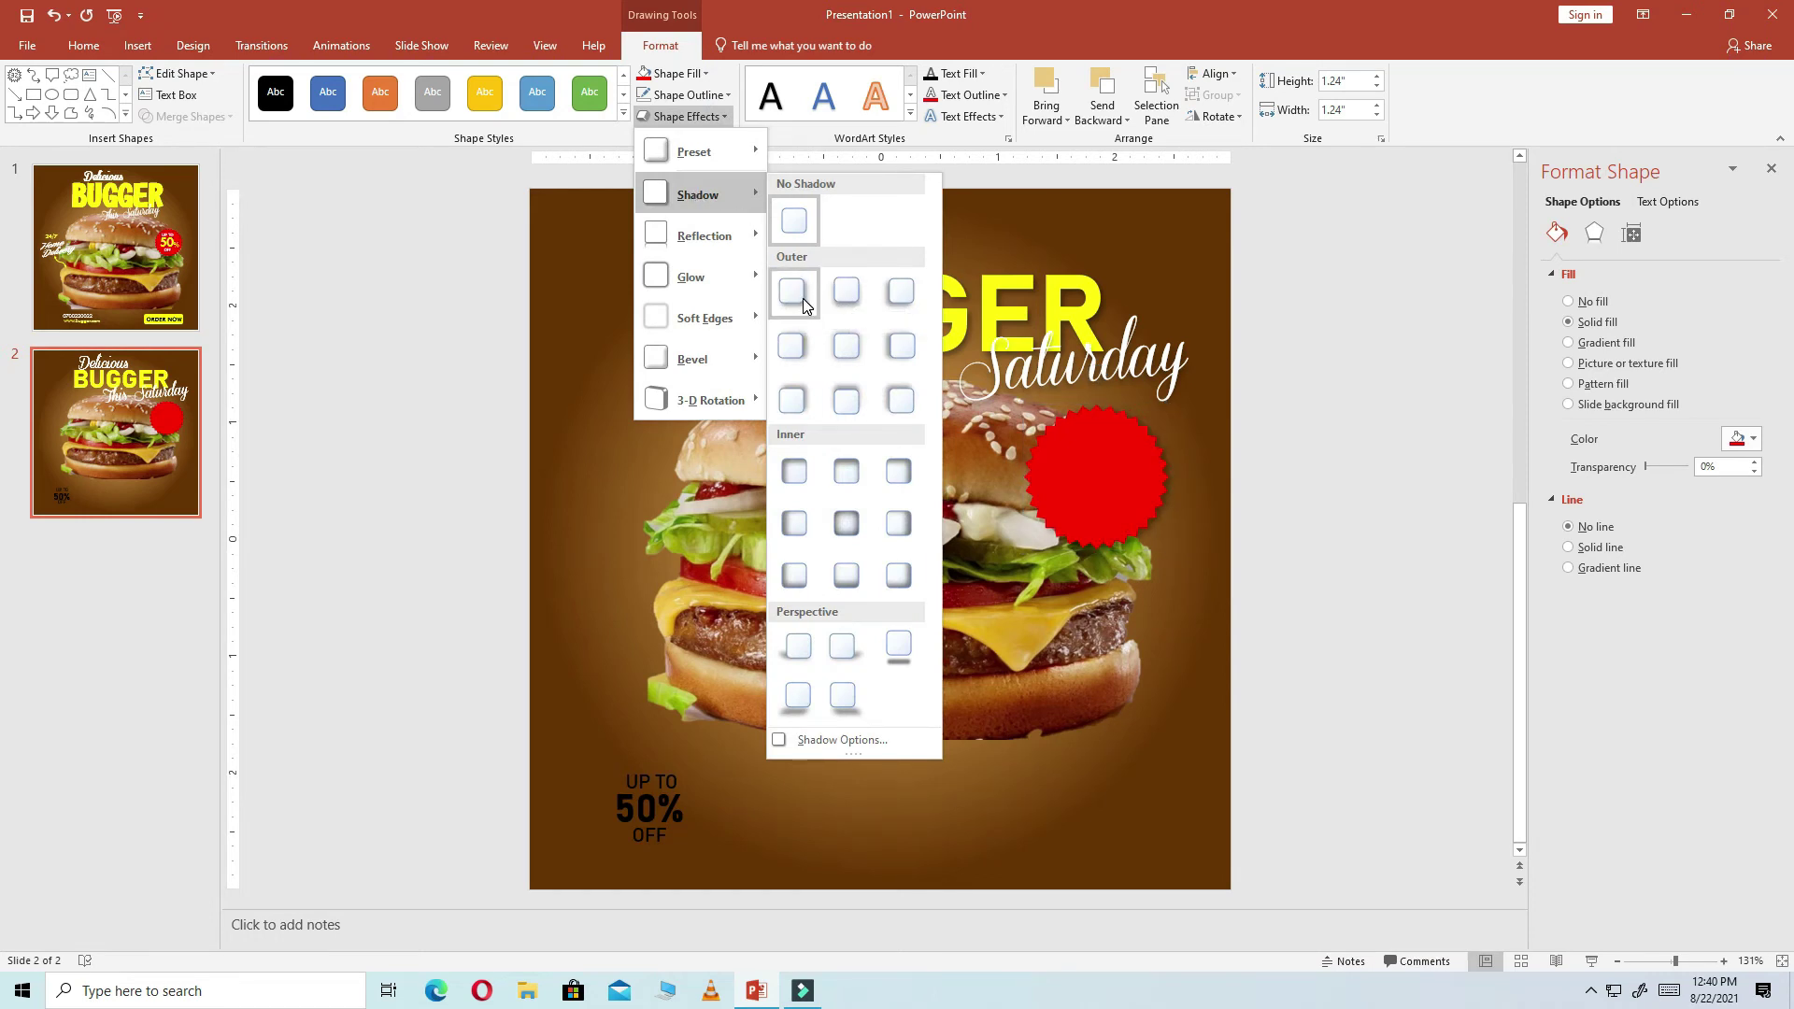
{"action": "left_click", "coordinate": [851, 400]}
{"action": "left_click", "coordinate": [460, 738]}
Move the "UP TO", "50%" and "OFF" text boxes together onto the red badge, bring them to the front and center them
{"action": "mouse_move", "coordinate": [444, 713]}
{"action": "left_mouse_down"}
{"action": "mouse_move", "coordinate": [567, 861]}
{"action": "mouse_move", "coordinate": [777, 899]}
{"action": "left_mouse_up"}
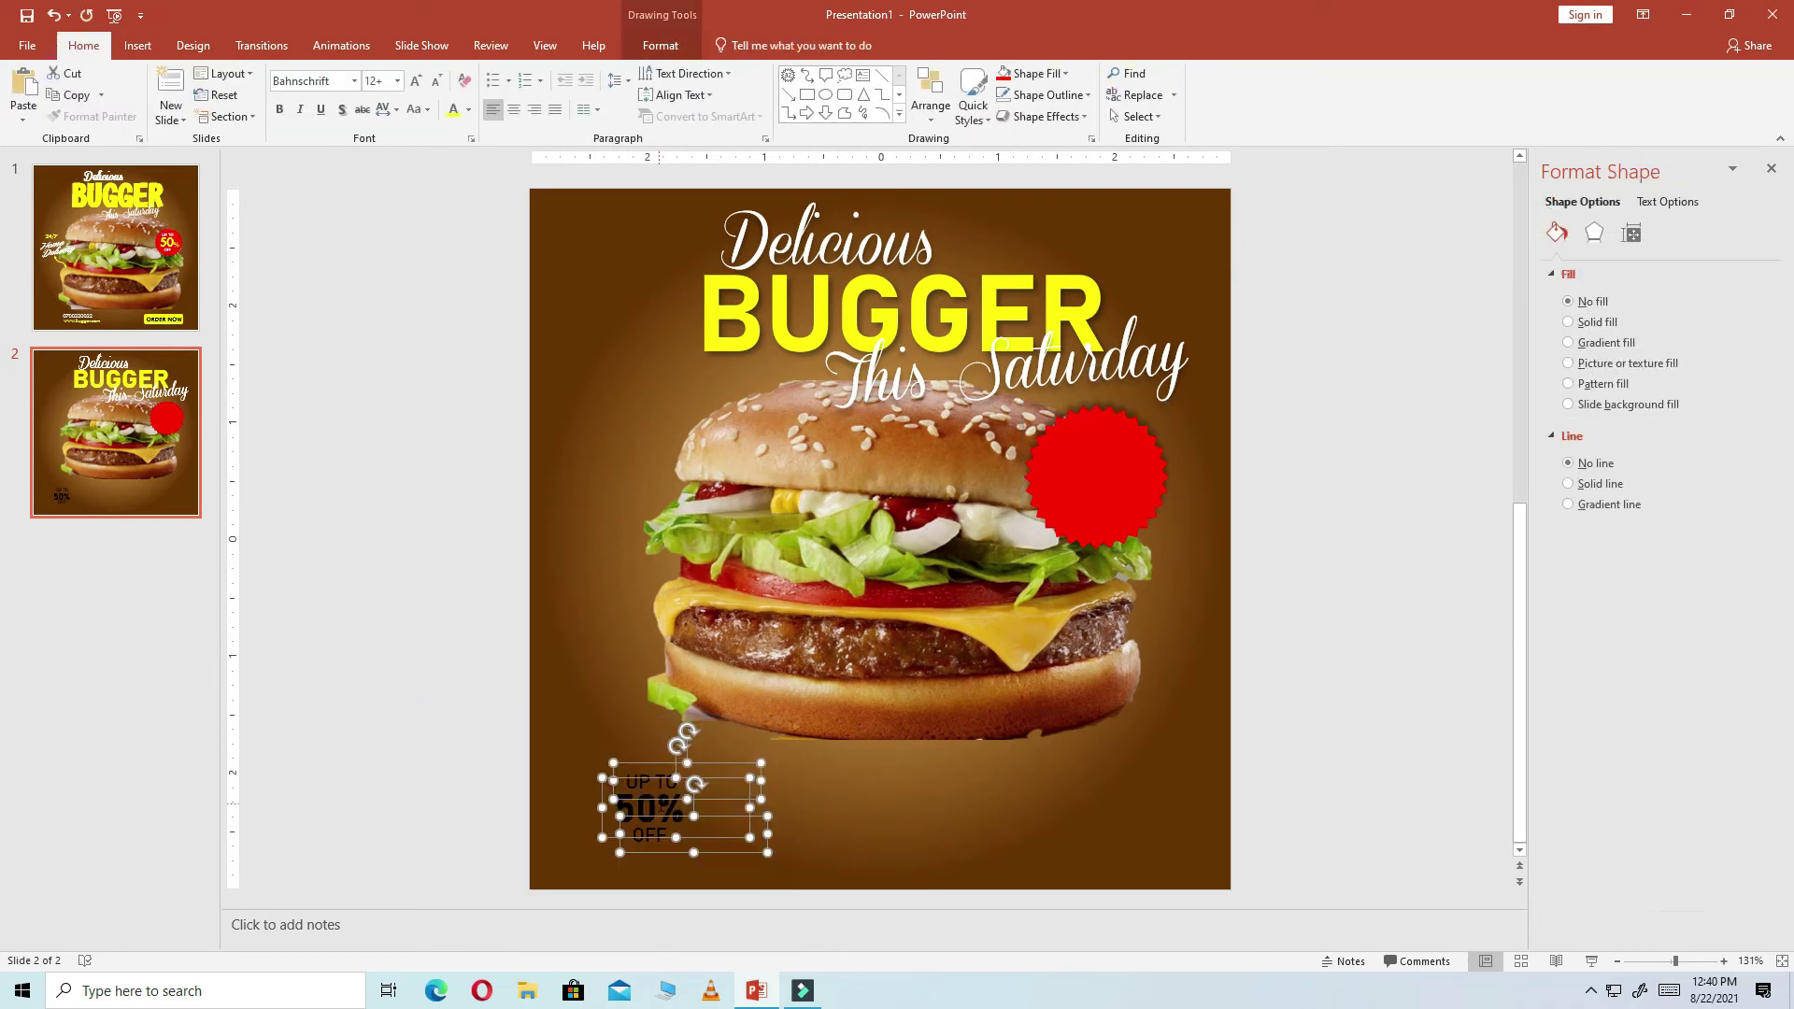
{"action": "left_click_drag", "start_coordinate": [652, 769], "coordinate": [1098, 460]}
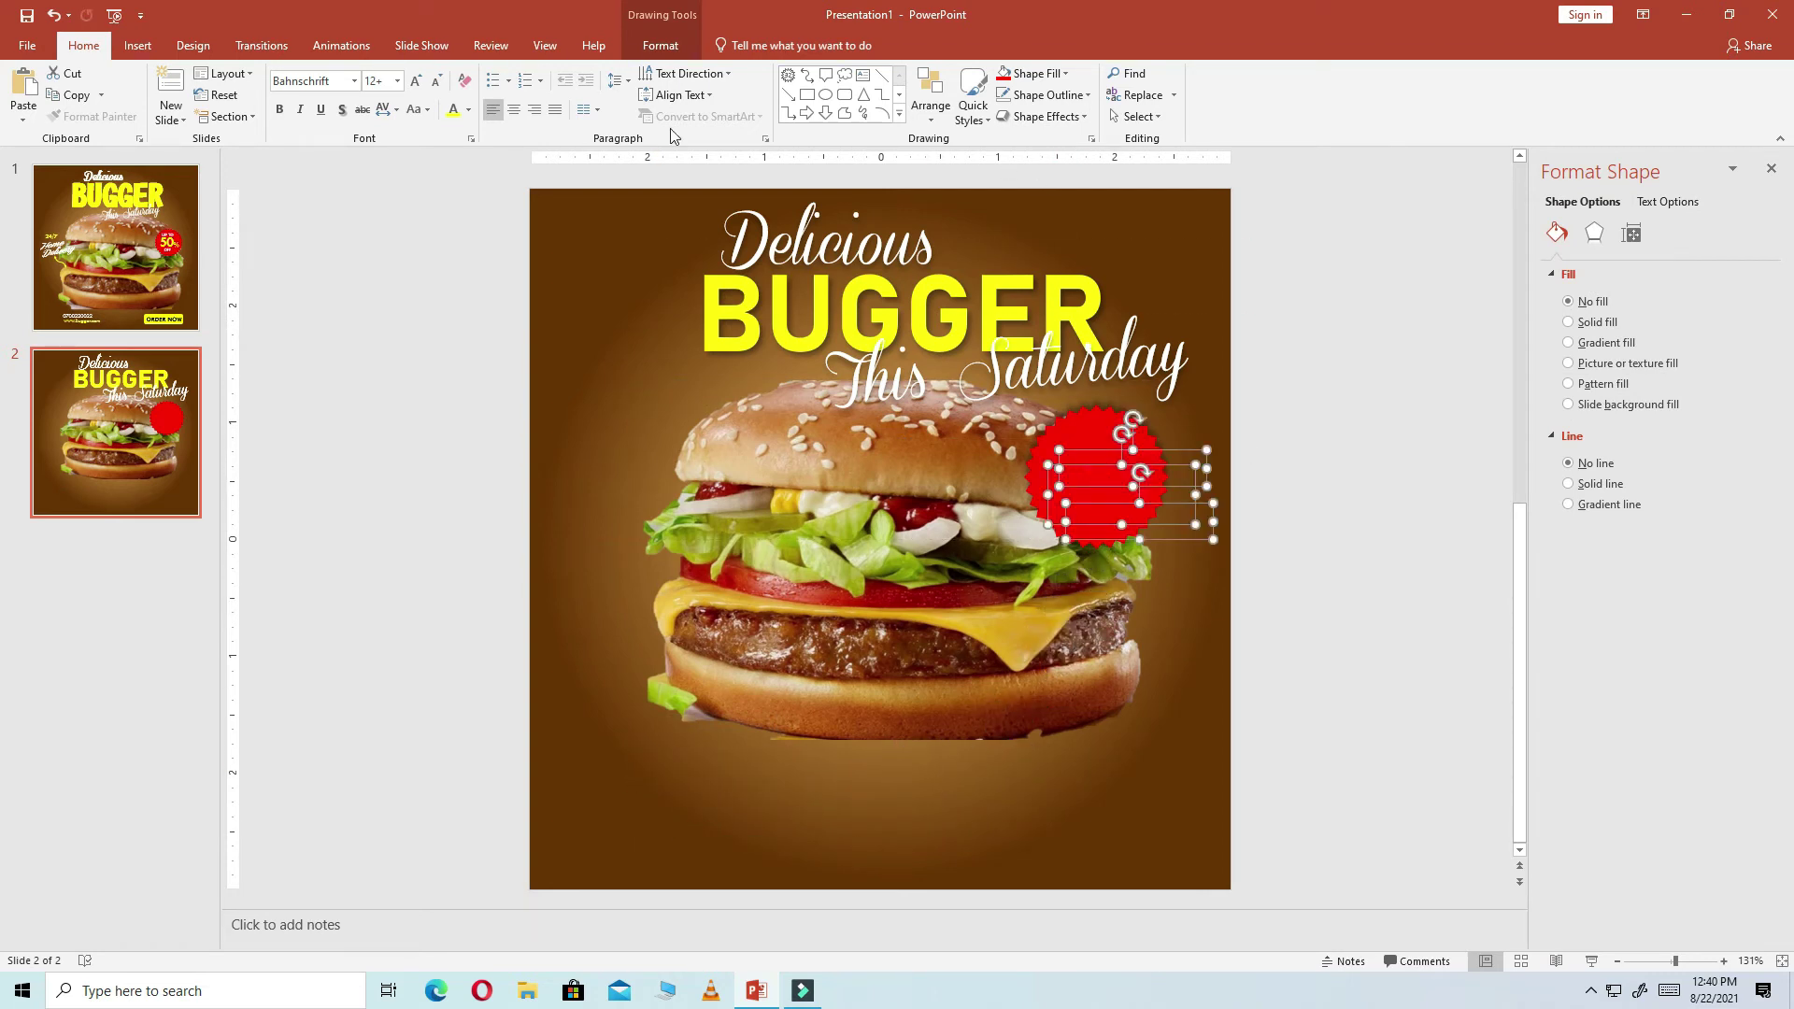
{"action": "left_click", "coordinate": [660, 47]}
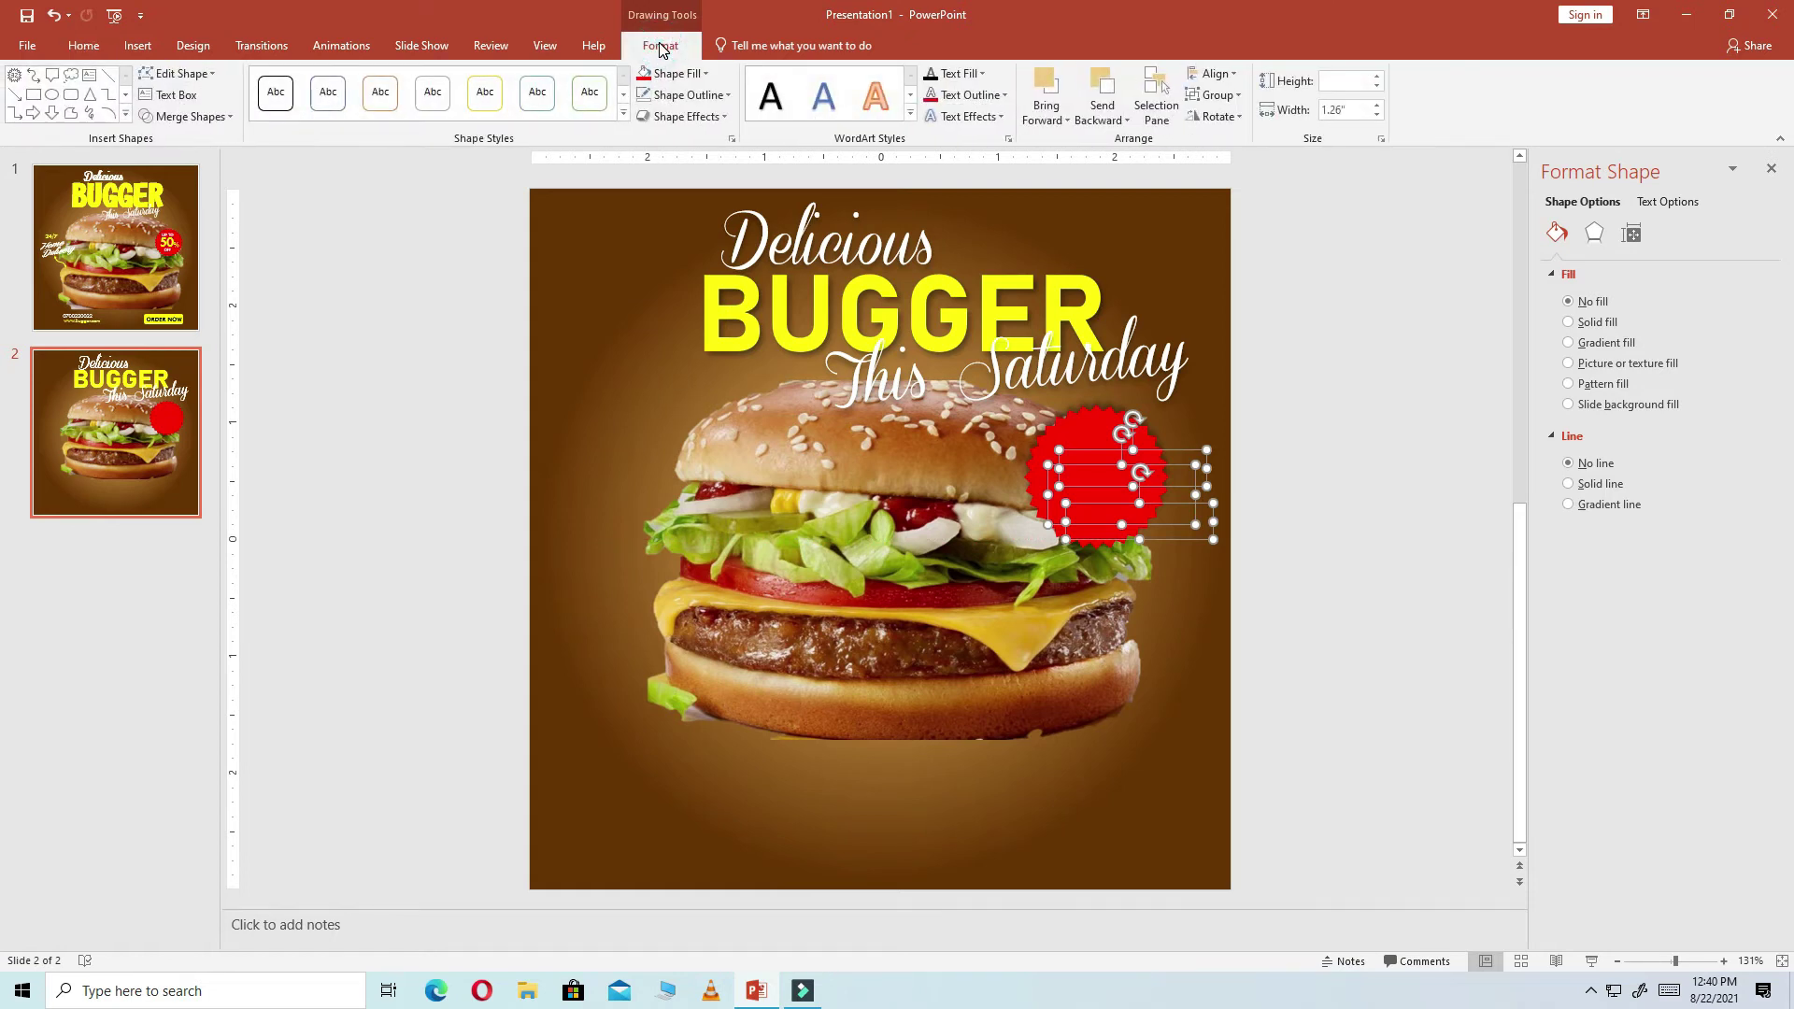
{"action": "left_click", "coordinate": [1069, 121]}
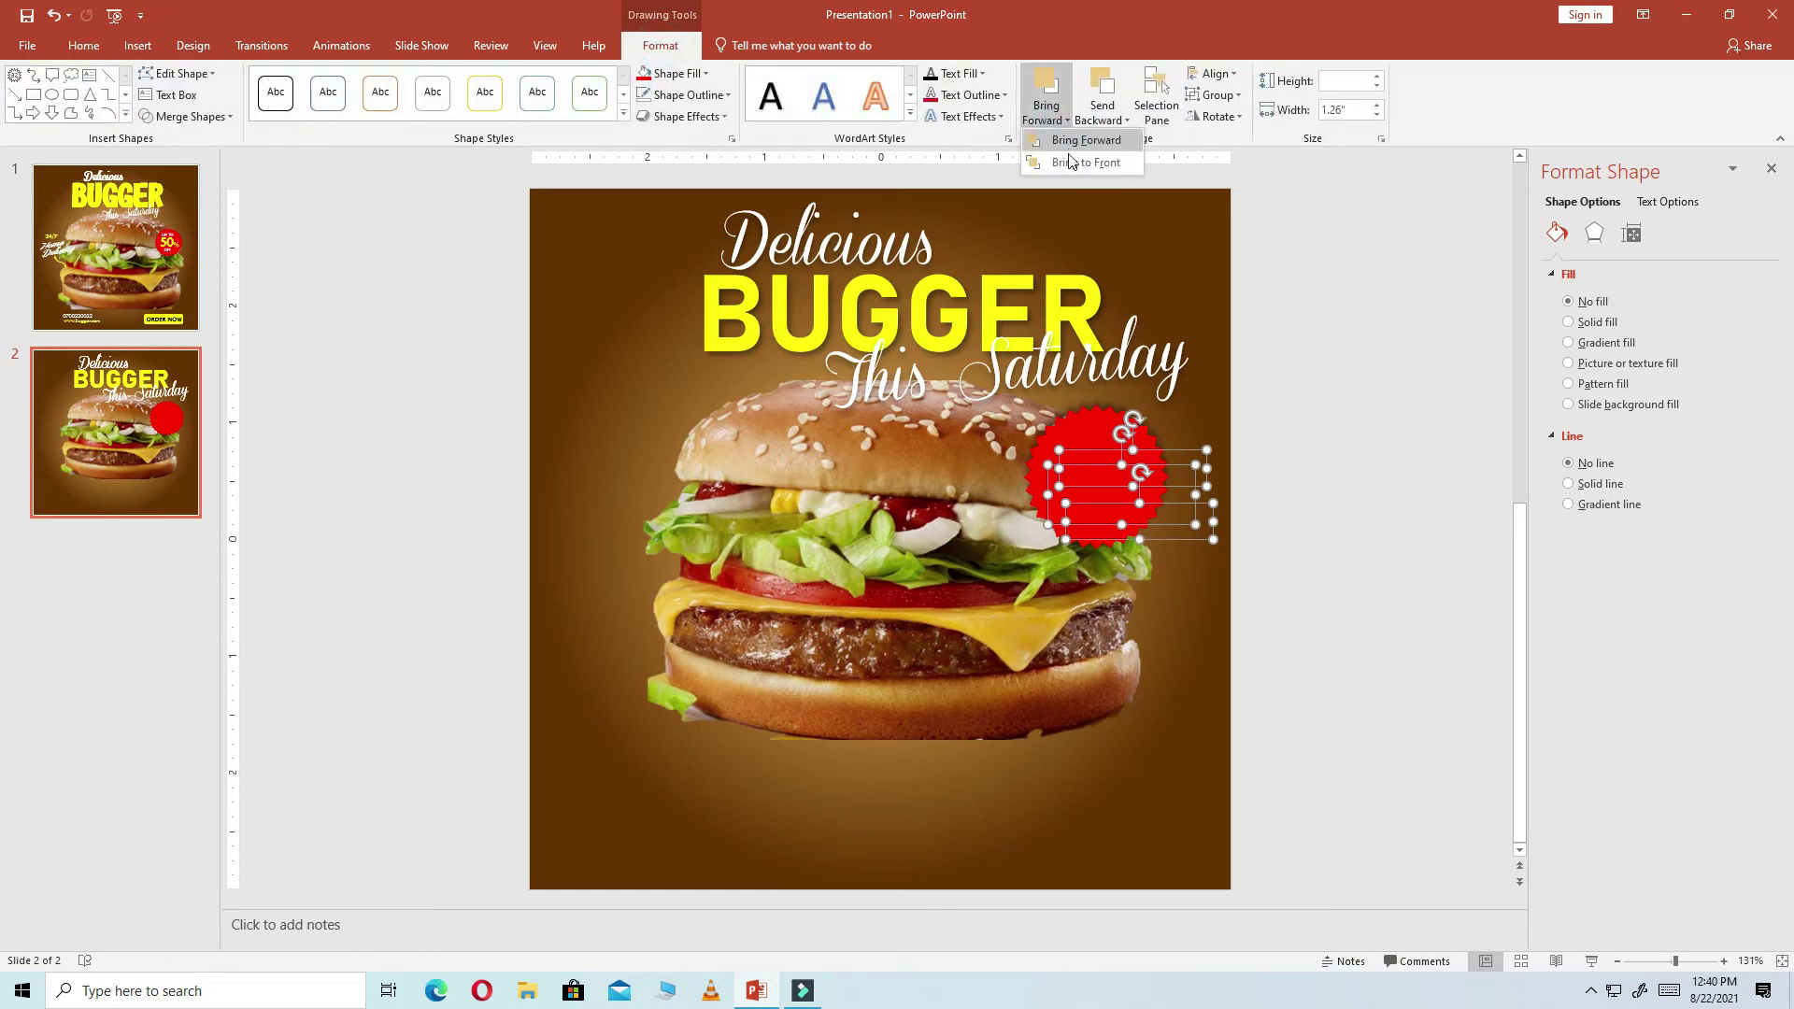
{"action": "left_click", "coordinate": [1075, 163]}
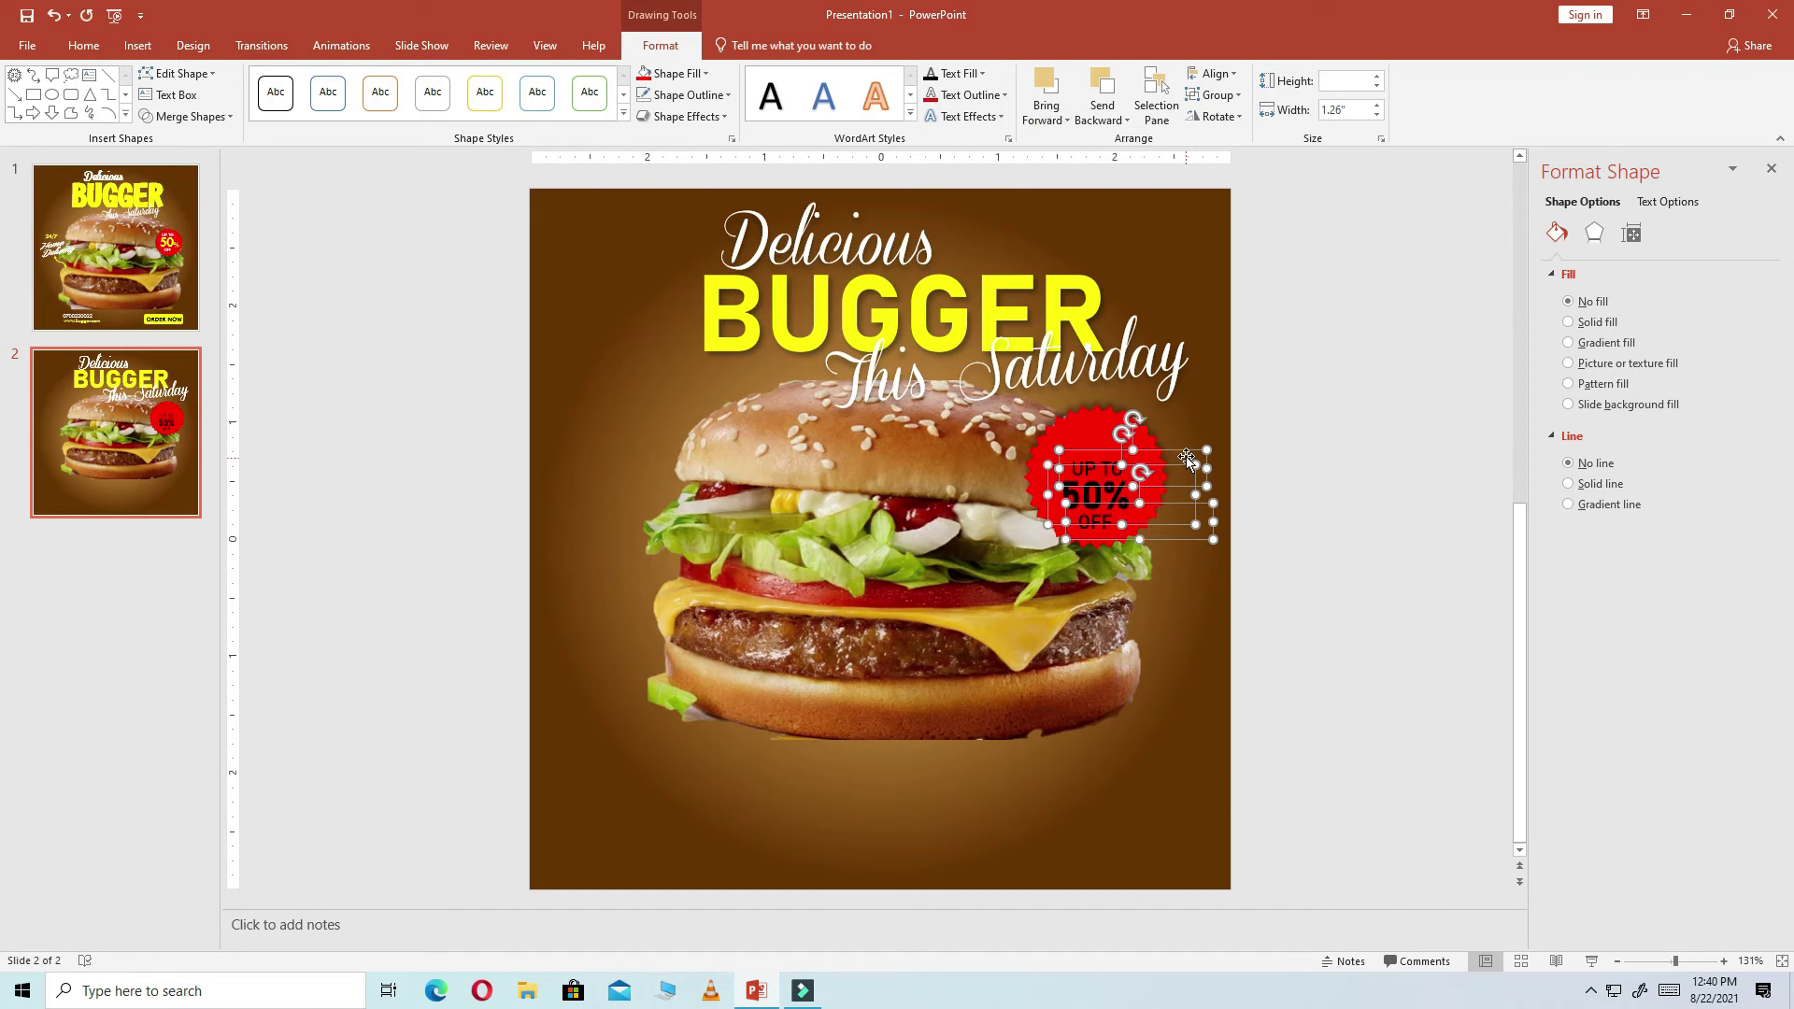
{"action": "left_click_drag", "start_coordinate": [1187, 458], "coordinate": [1181, 439]}
{"action": "left_click", "coordinate": [1342, 505]}
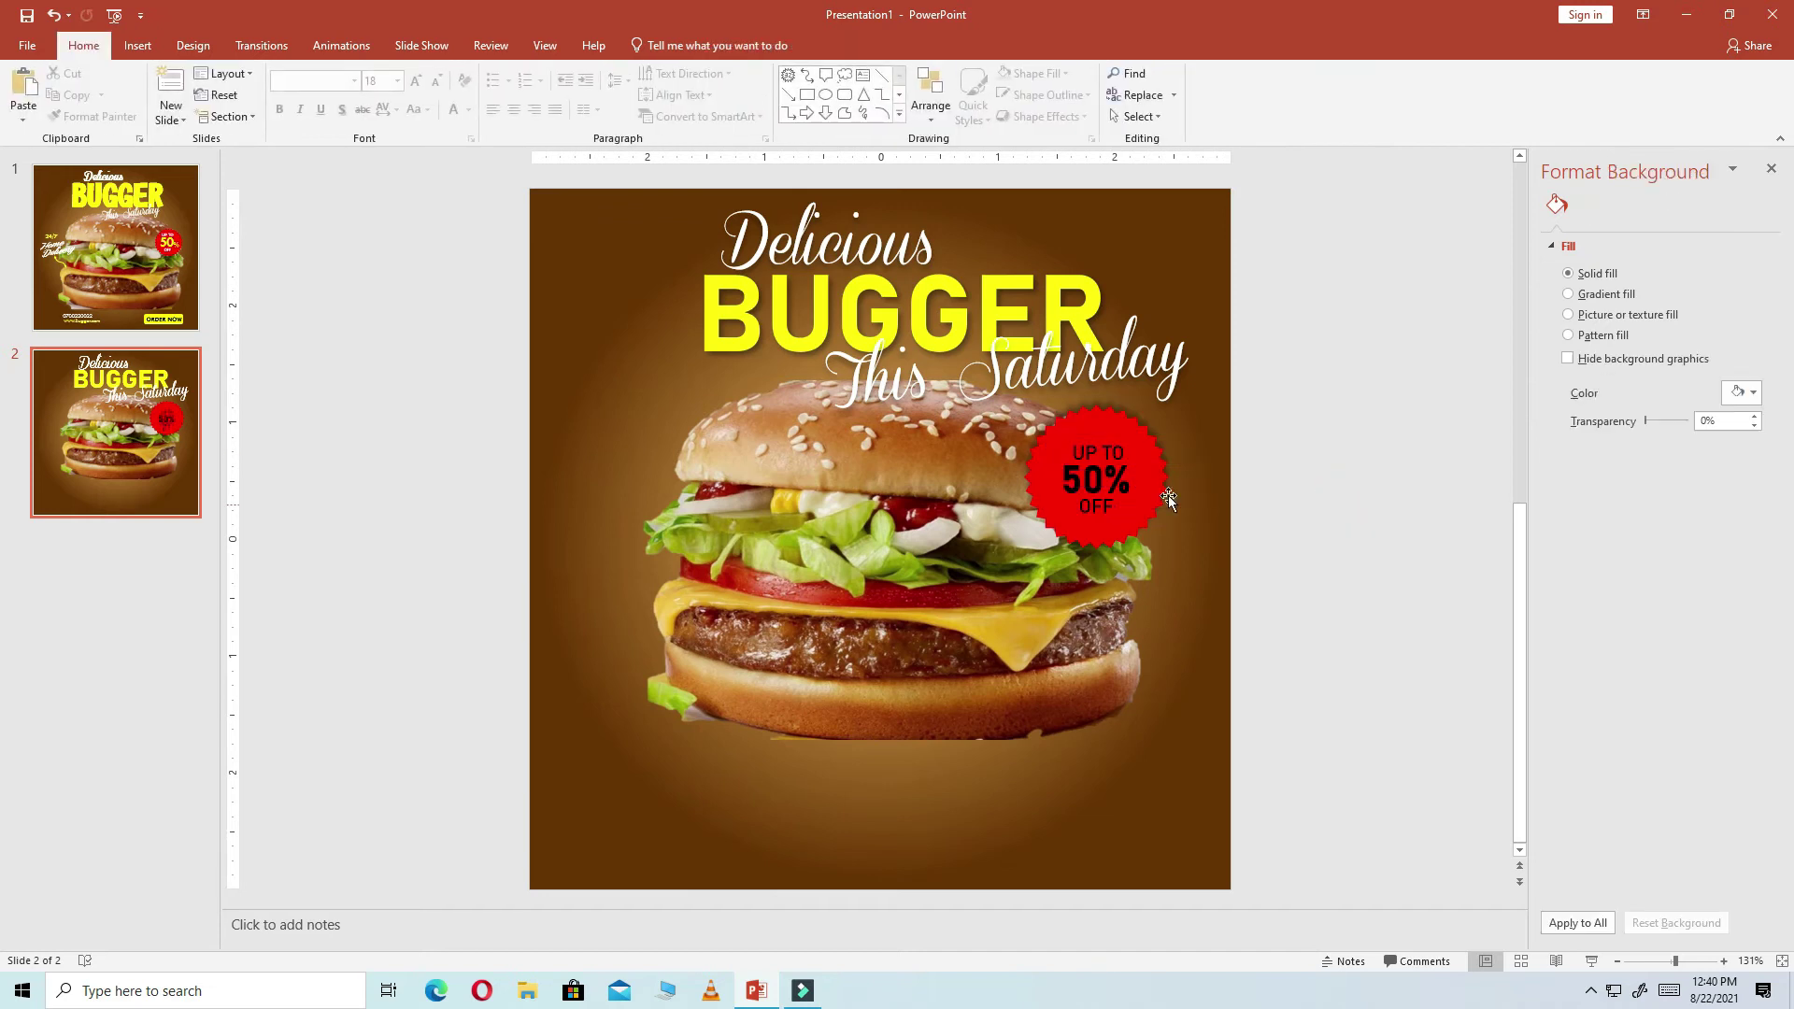
Set the fill of the "50%" text on the badge to standard yellow
{"action": "left_click", "coordinate": [1067, 479]}
{"action": "double_click", "coordinate": [1067, 479]}
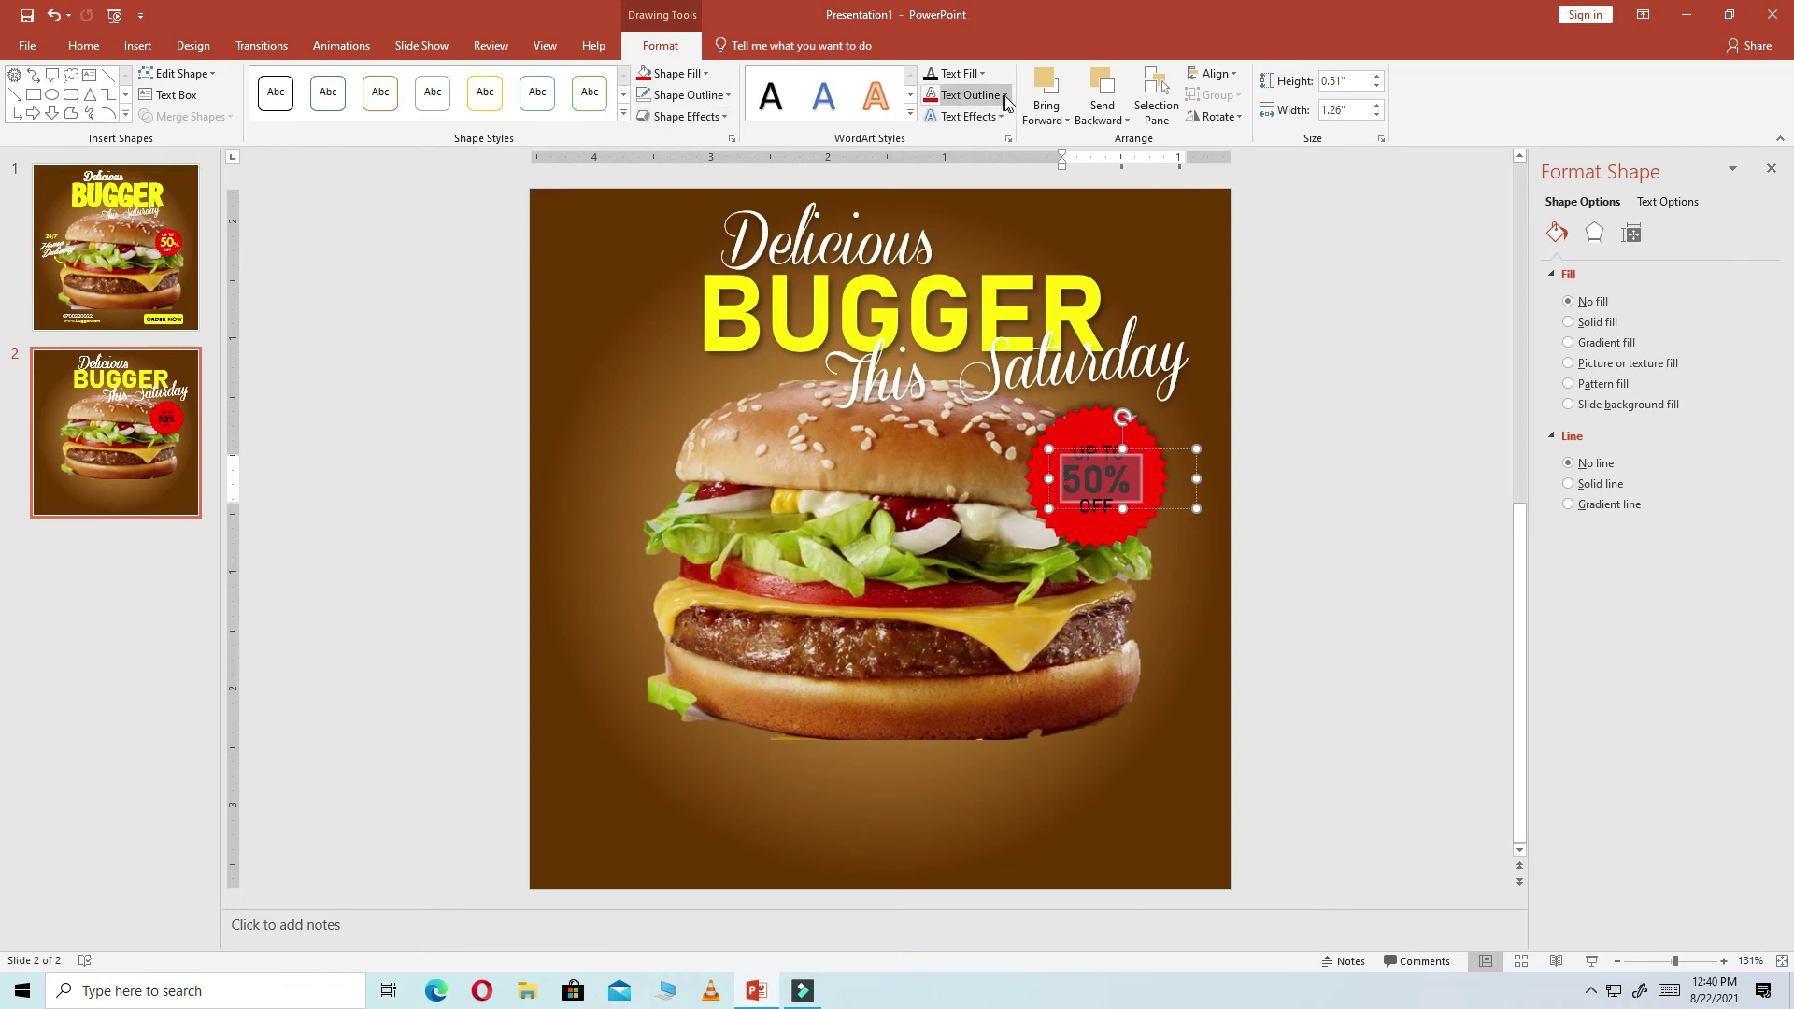
{"action": "left_click", "coordinate": [985, 72]}
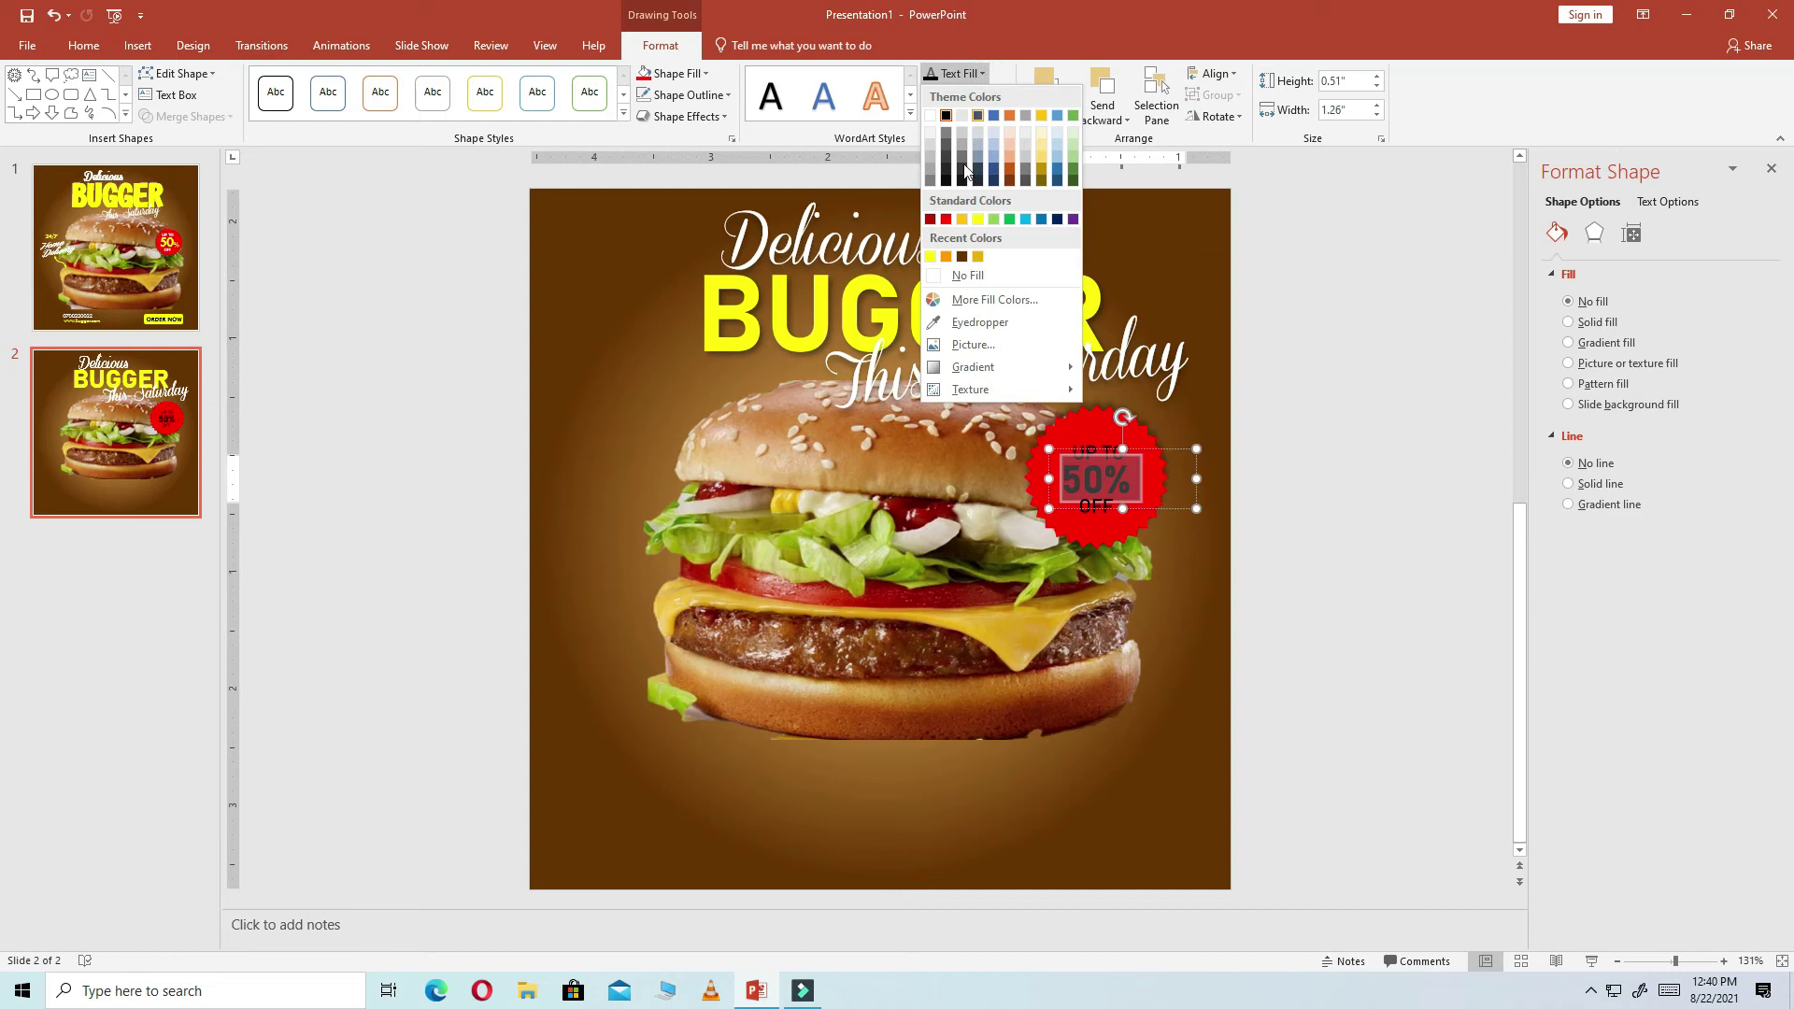
{"action": "left_click", "coordinate": [978, 219]}
{"action": "left_click", "coordinate": [1119, 448]}
{"action": "left_click_drag", "start_coordinate": [1120, 448], "coordinate": [1084, 507]}
{"action": "left_click", "coordinate": [1229, 552]}
{"action": "left_click", "coordinate": [1103, 506]}
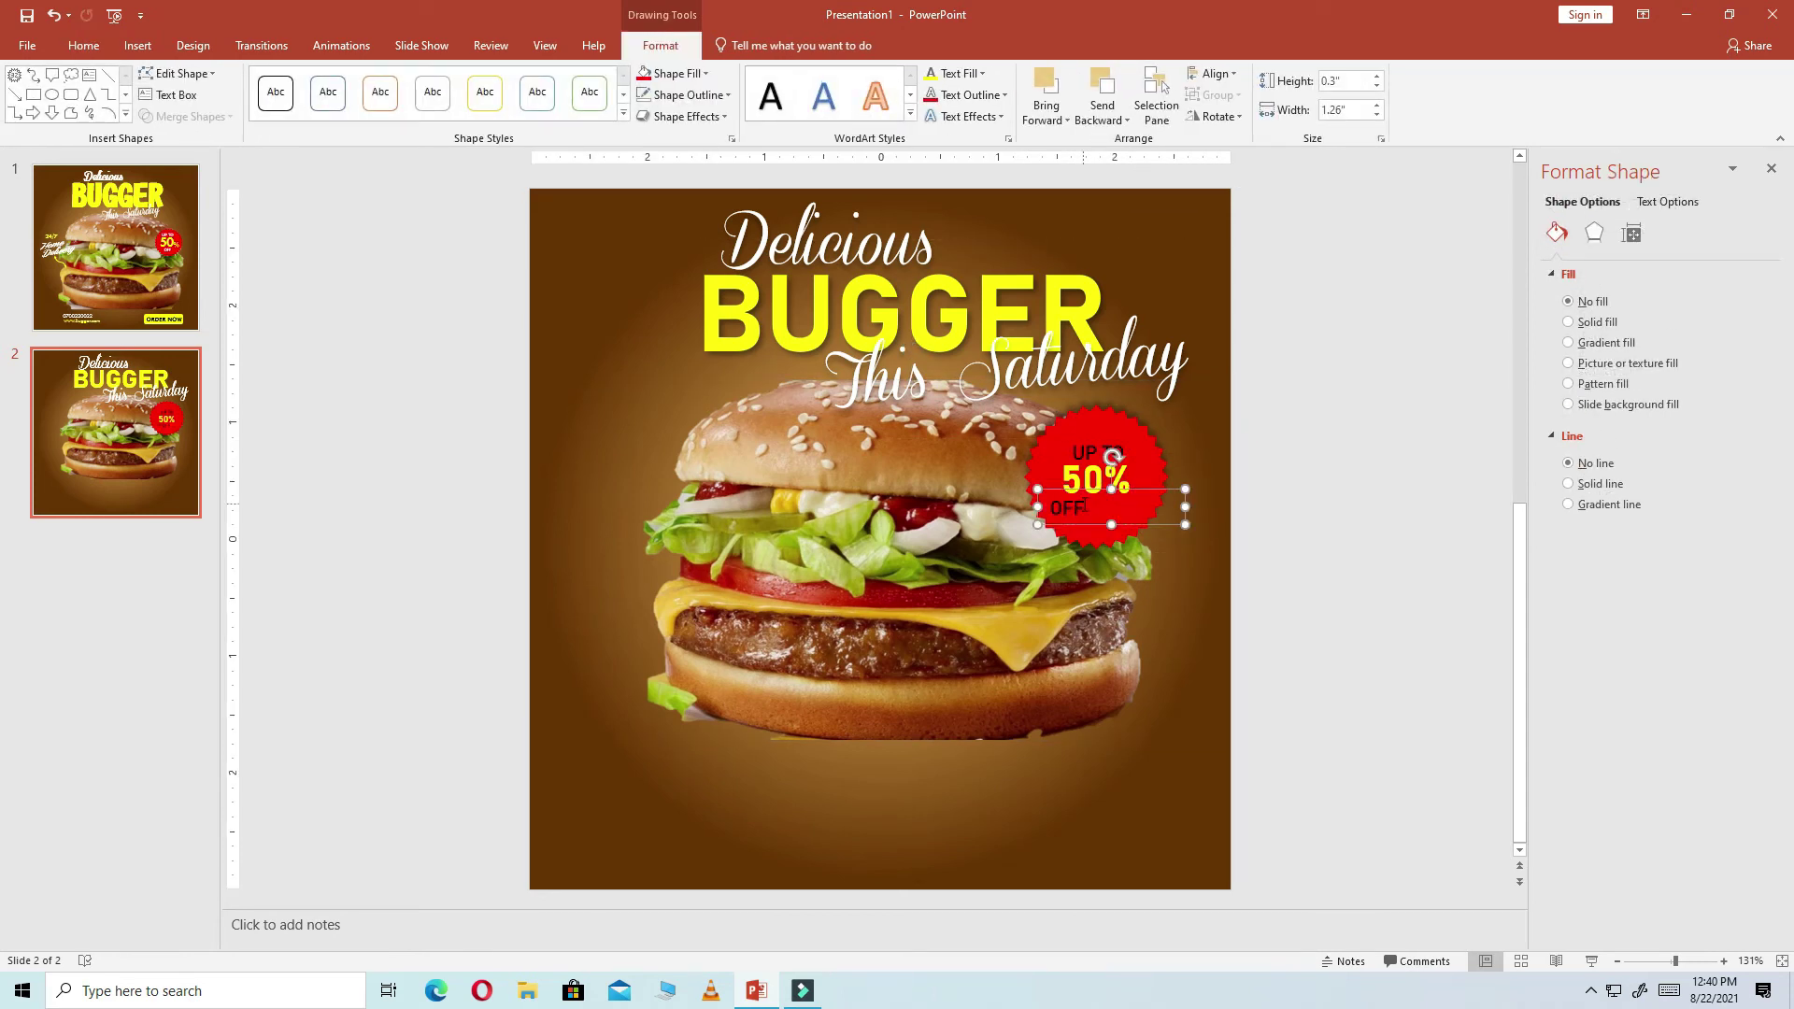
{"action": "key", "text": "ctrl+z"}
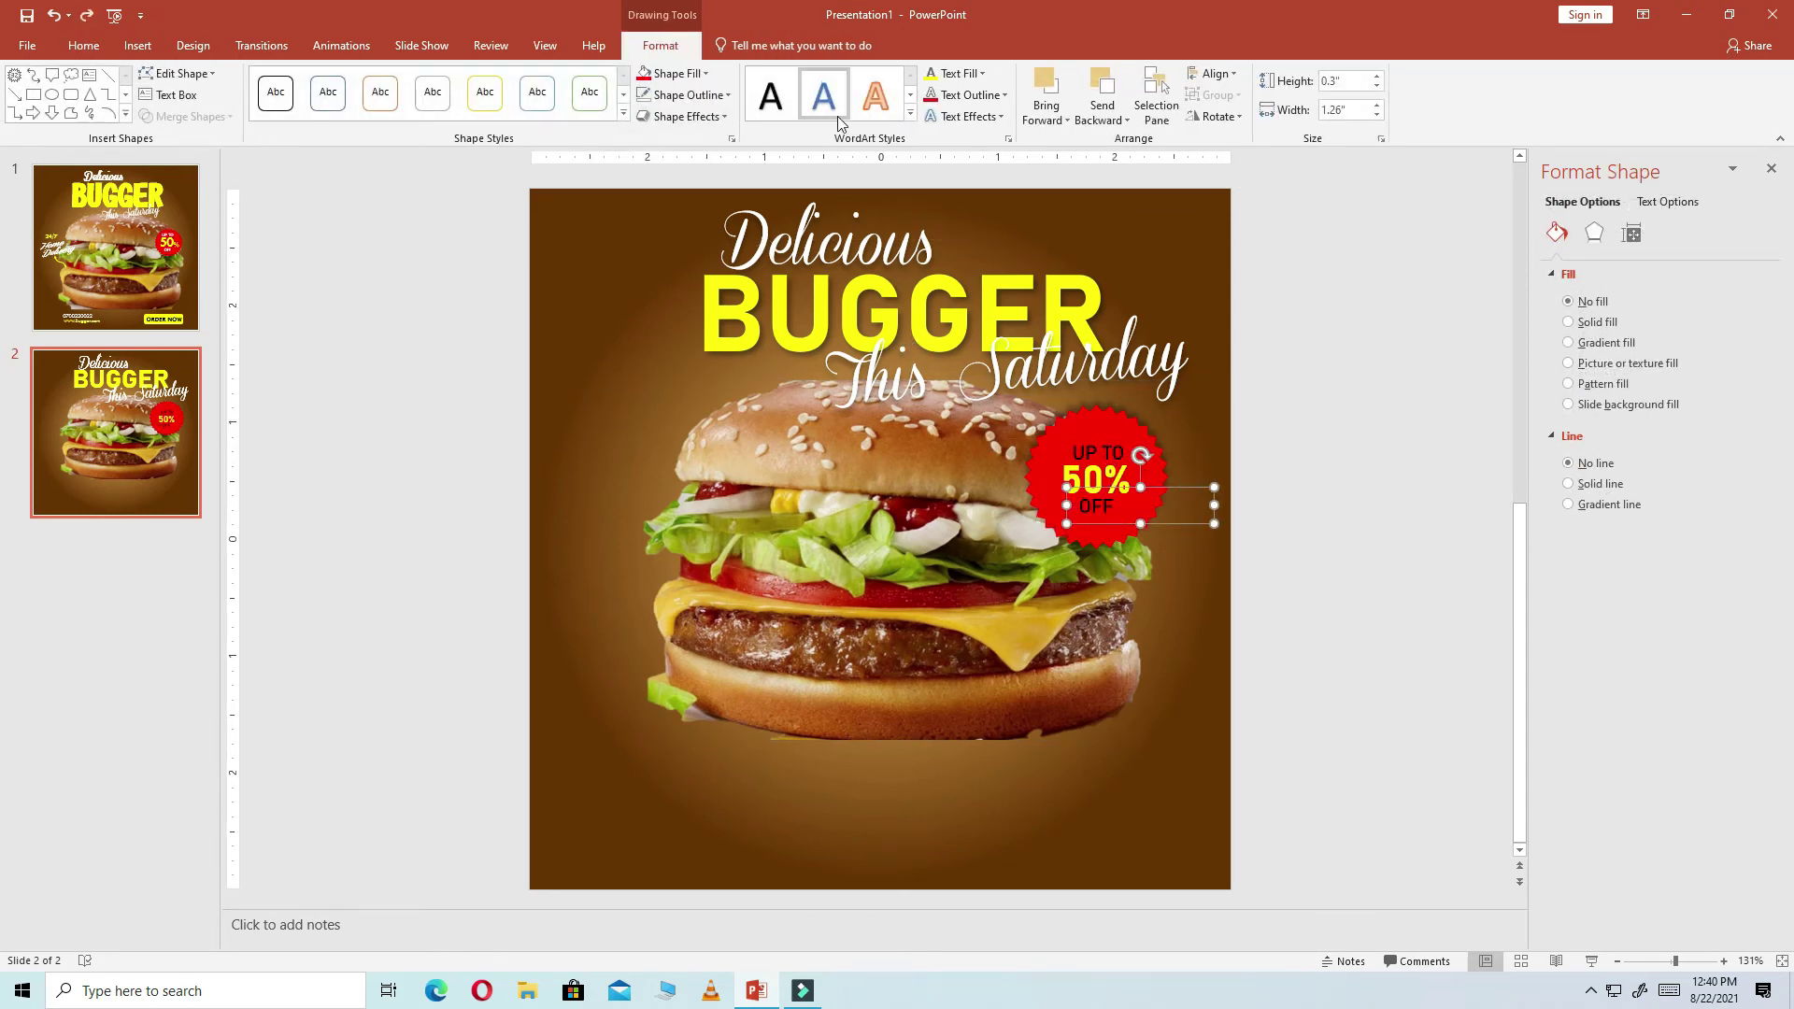
Set the text fill of "OFF" and "UP TO" on the red badge to white
{"action": "left_click", "coordinate": [984, 77]}
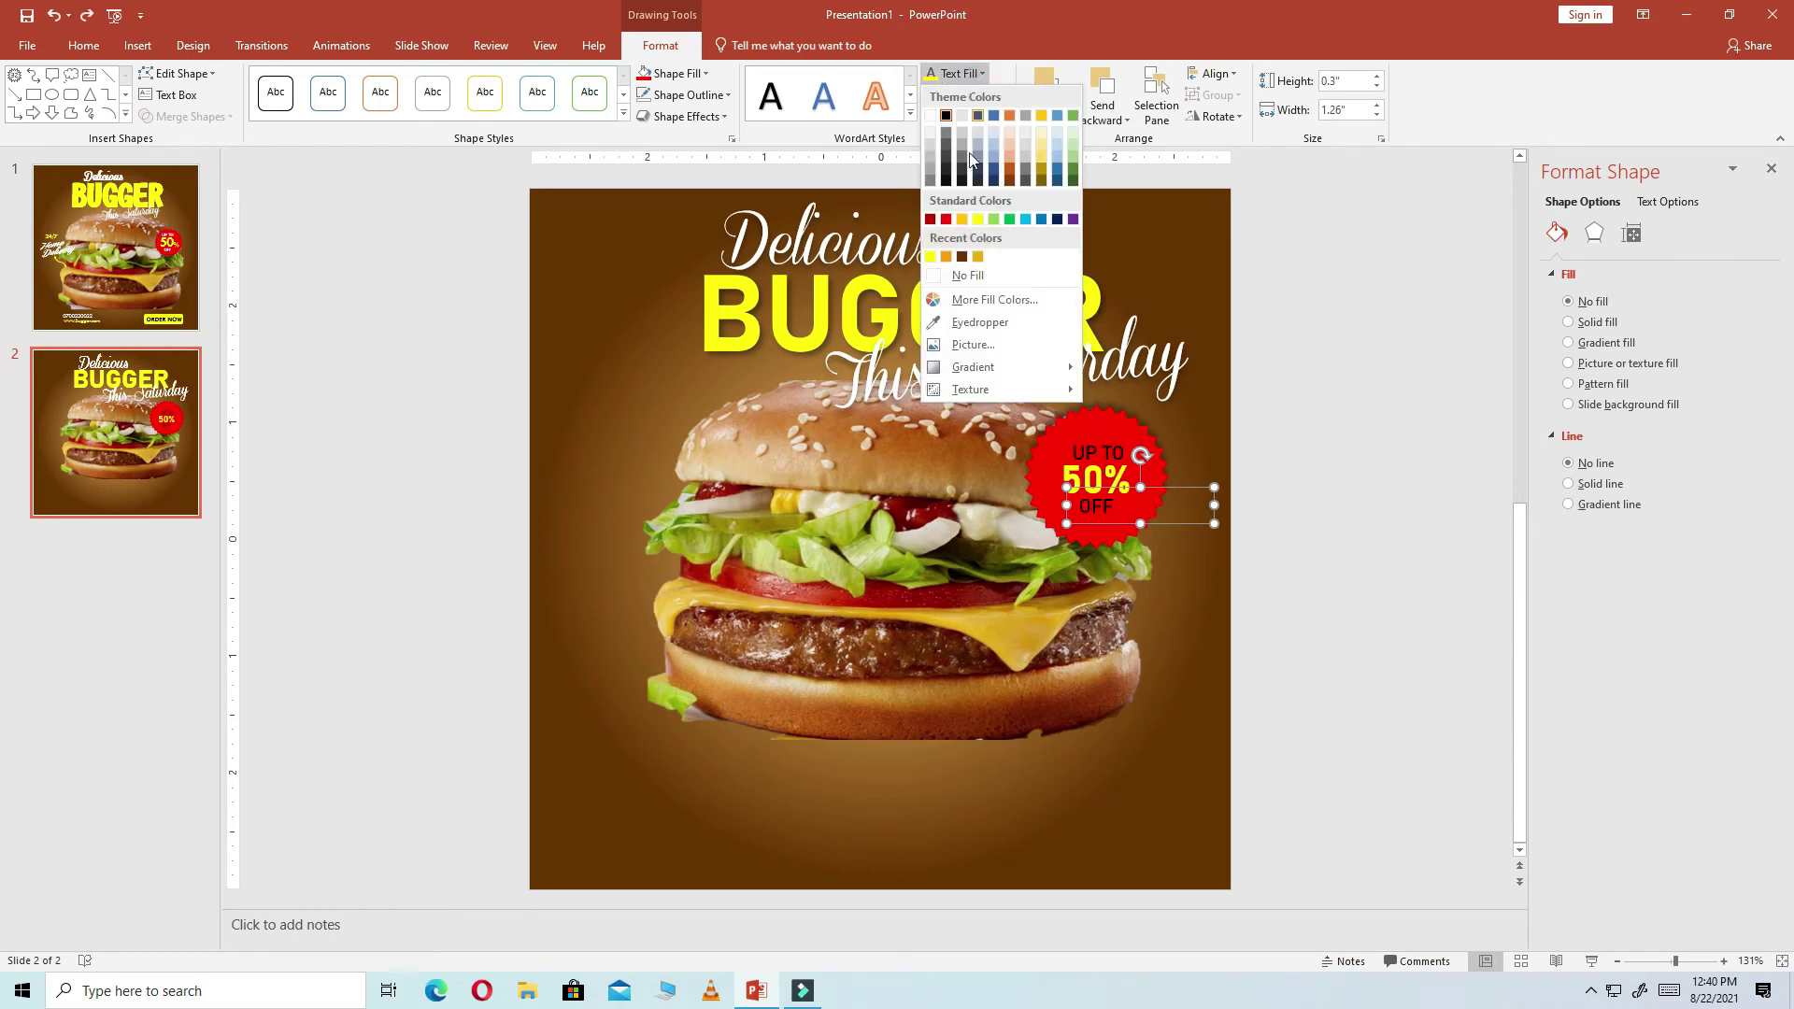
{"action": "left_click", "coordinate": [931, 116]}
{"action": "left_click", "coordinate": [1080, 444]}
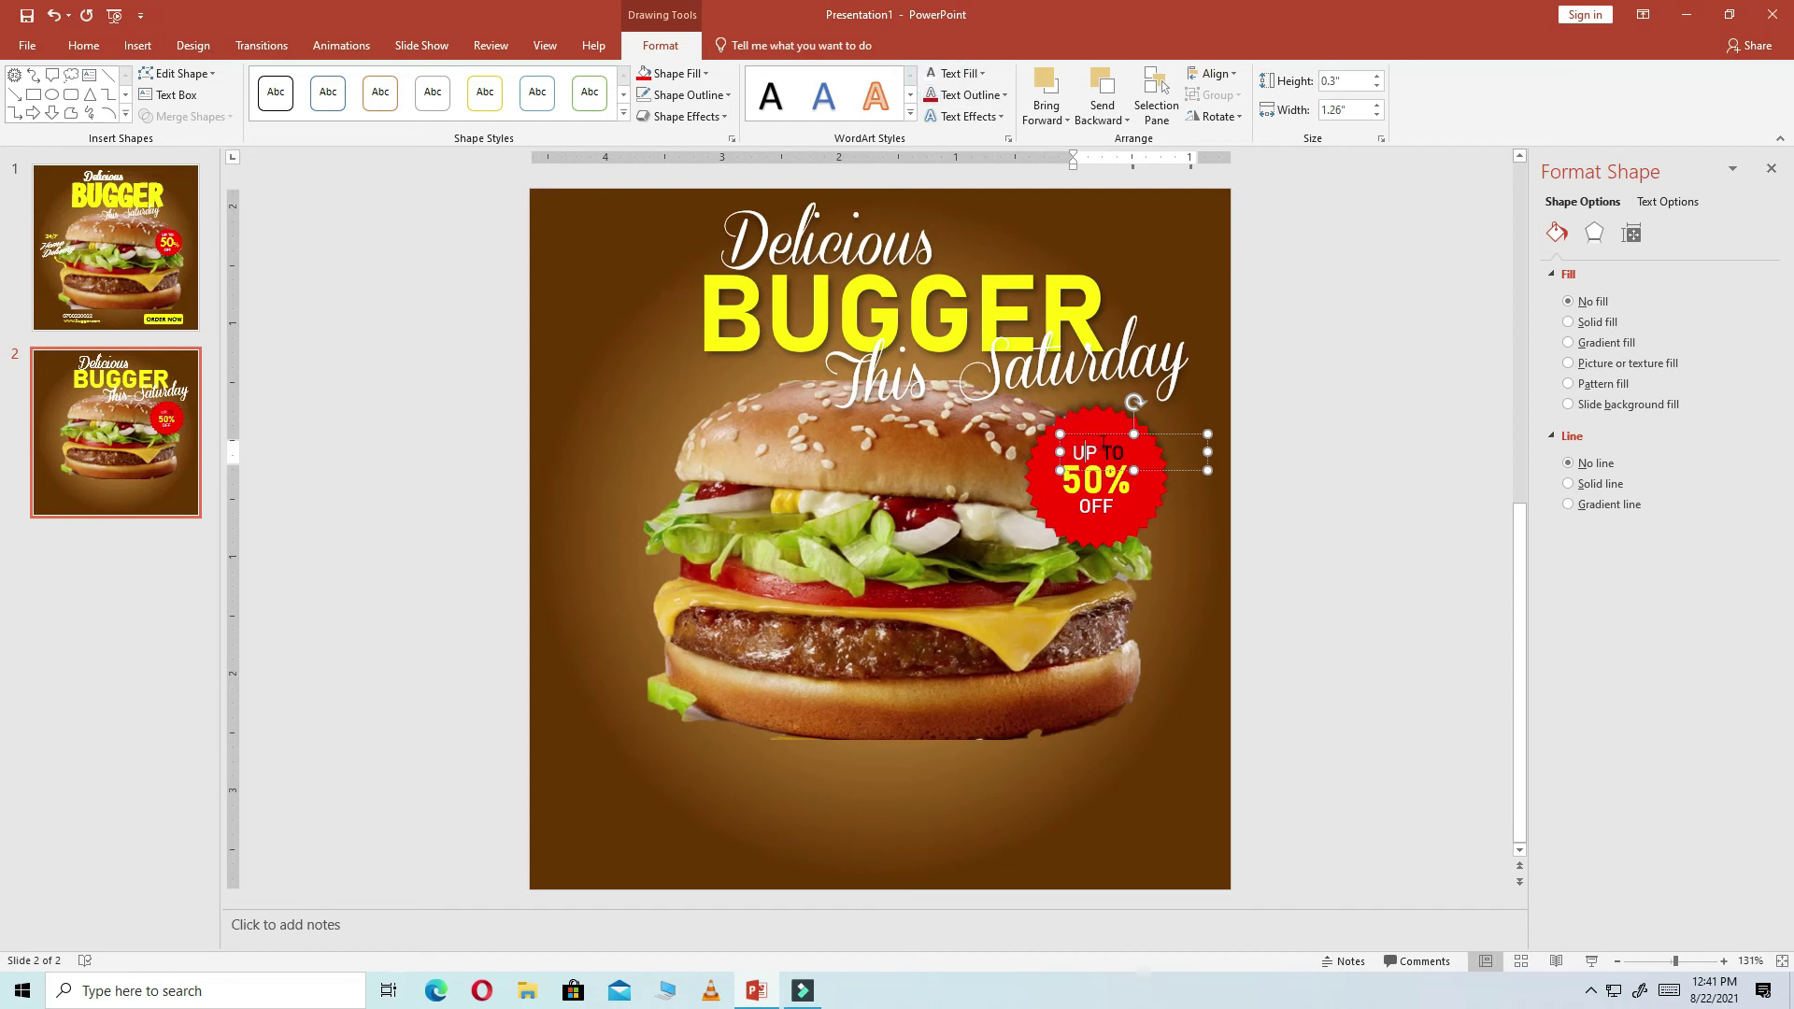
{"action": "left_click", "coordinate": [1117, 456]}
{"action": "left_click", "coordinate": [1114, 449]}
{"action": "key", "text": "ctrl+a"}
{"action": "left_click", "coordinate": [934, 79]}
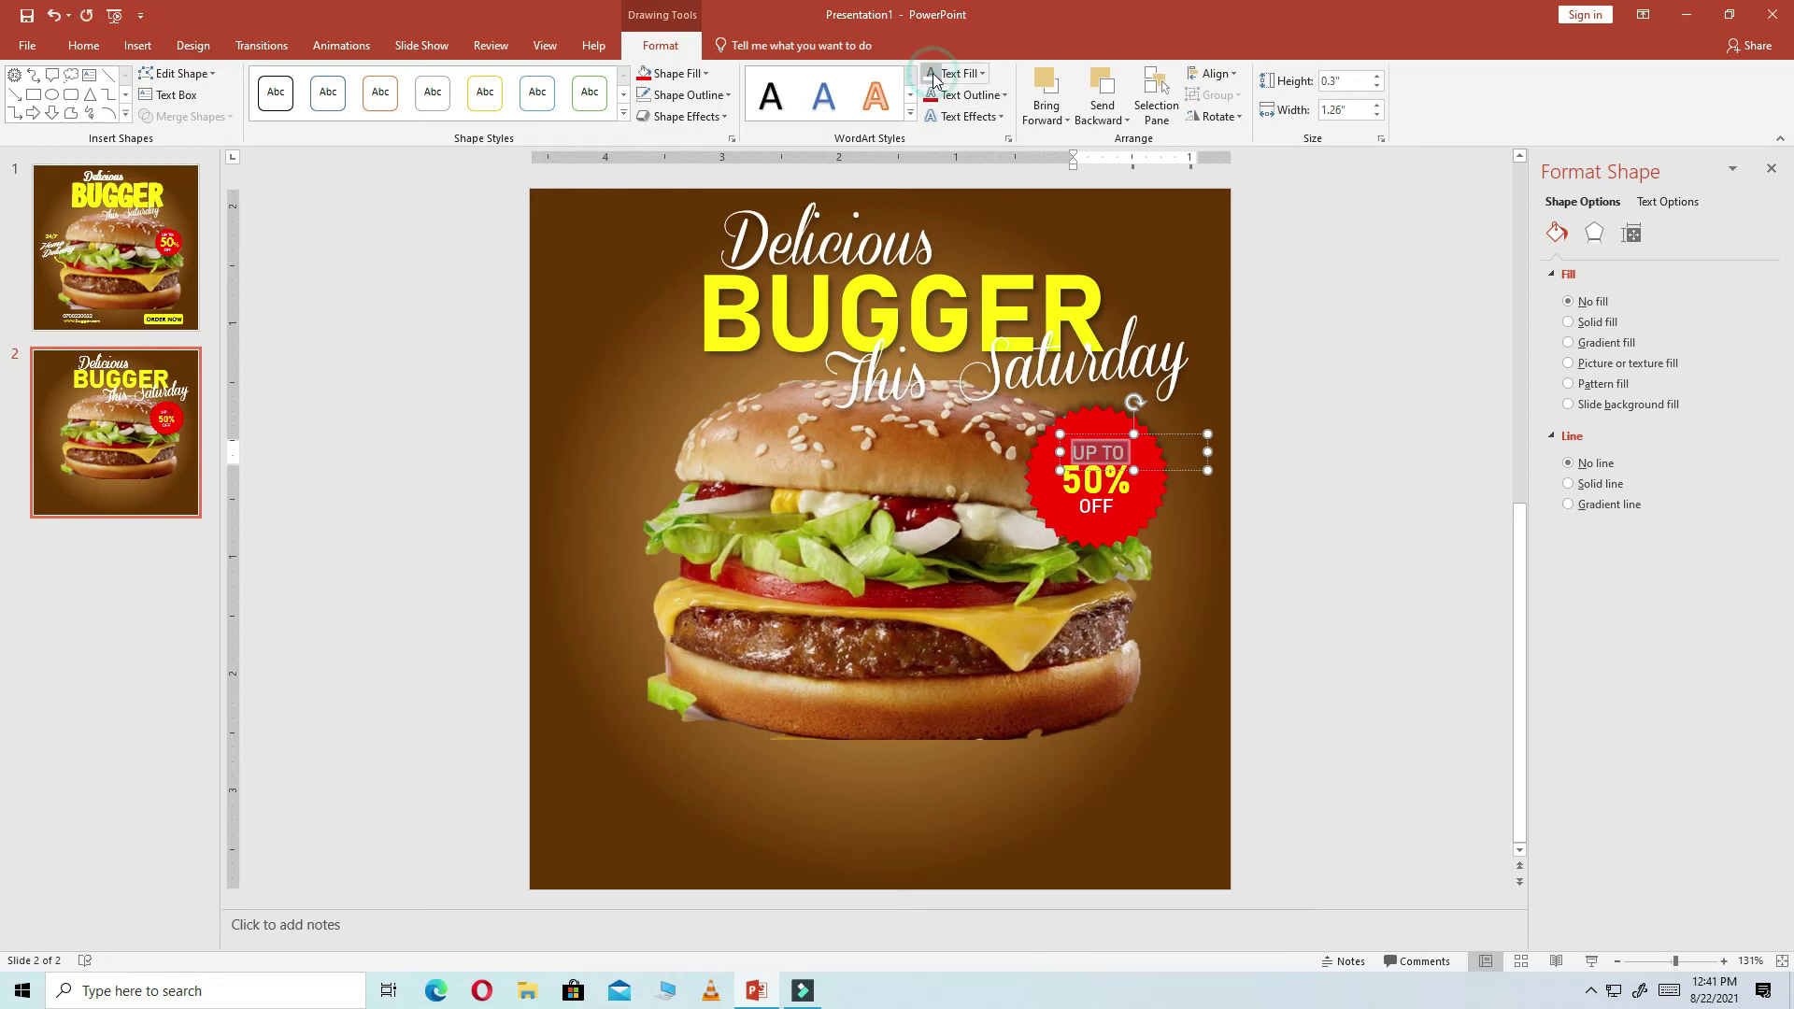
Make the "UP TO" and "OFF" texts on the badge bold
{"action": "left_click", "coordinate": [95, 47]}
{"action": "left_click", "coordinate": [281, 112]}
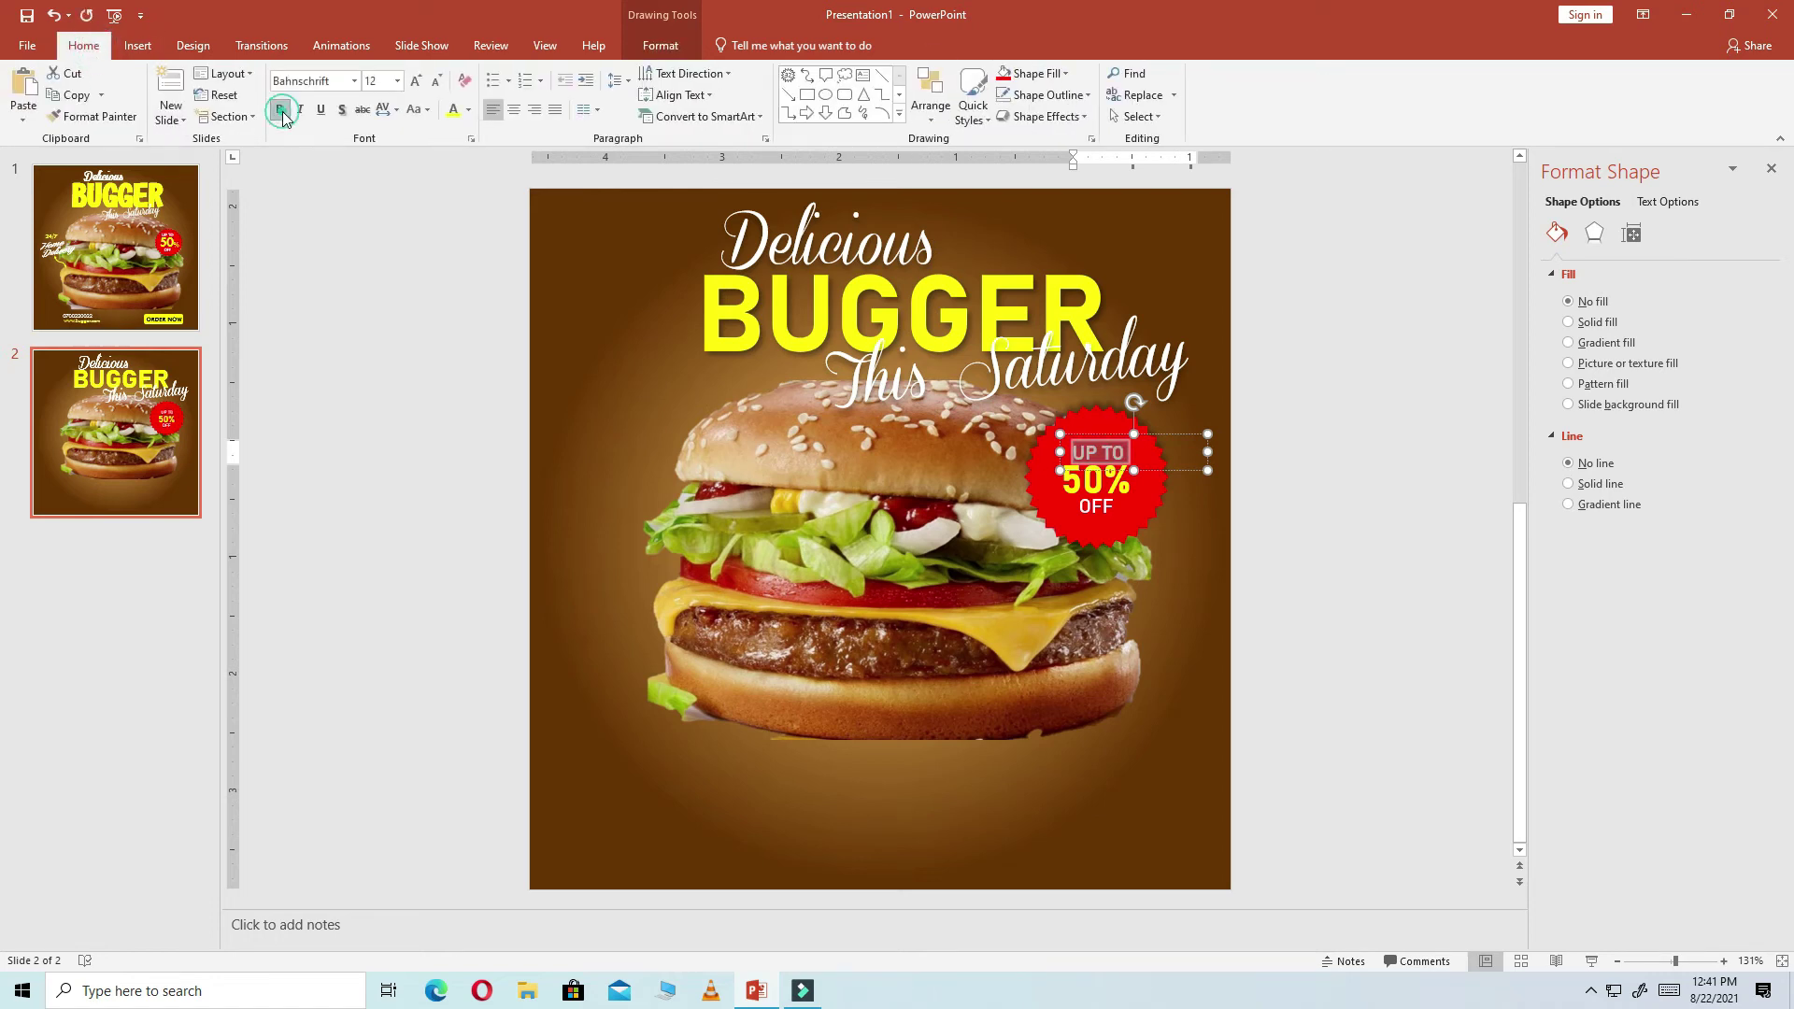
{"action": "left_click", "coordinate": [1092, 506]}
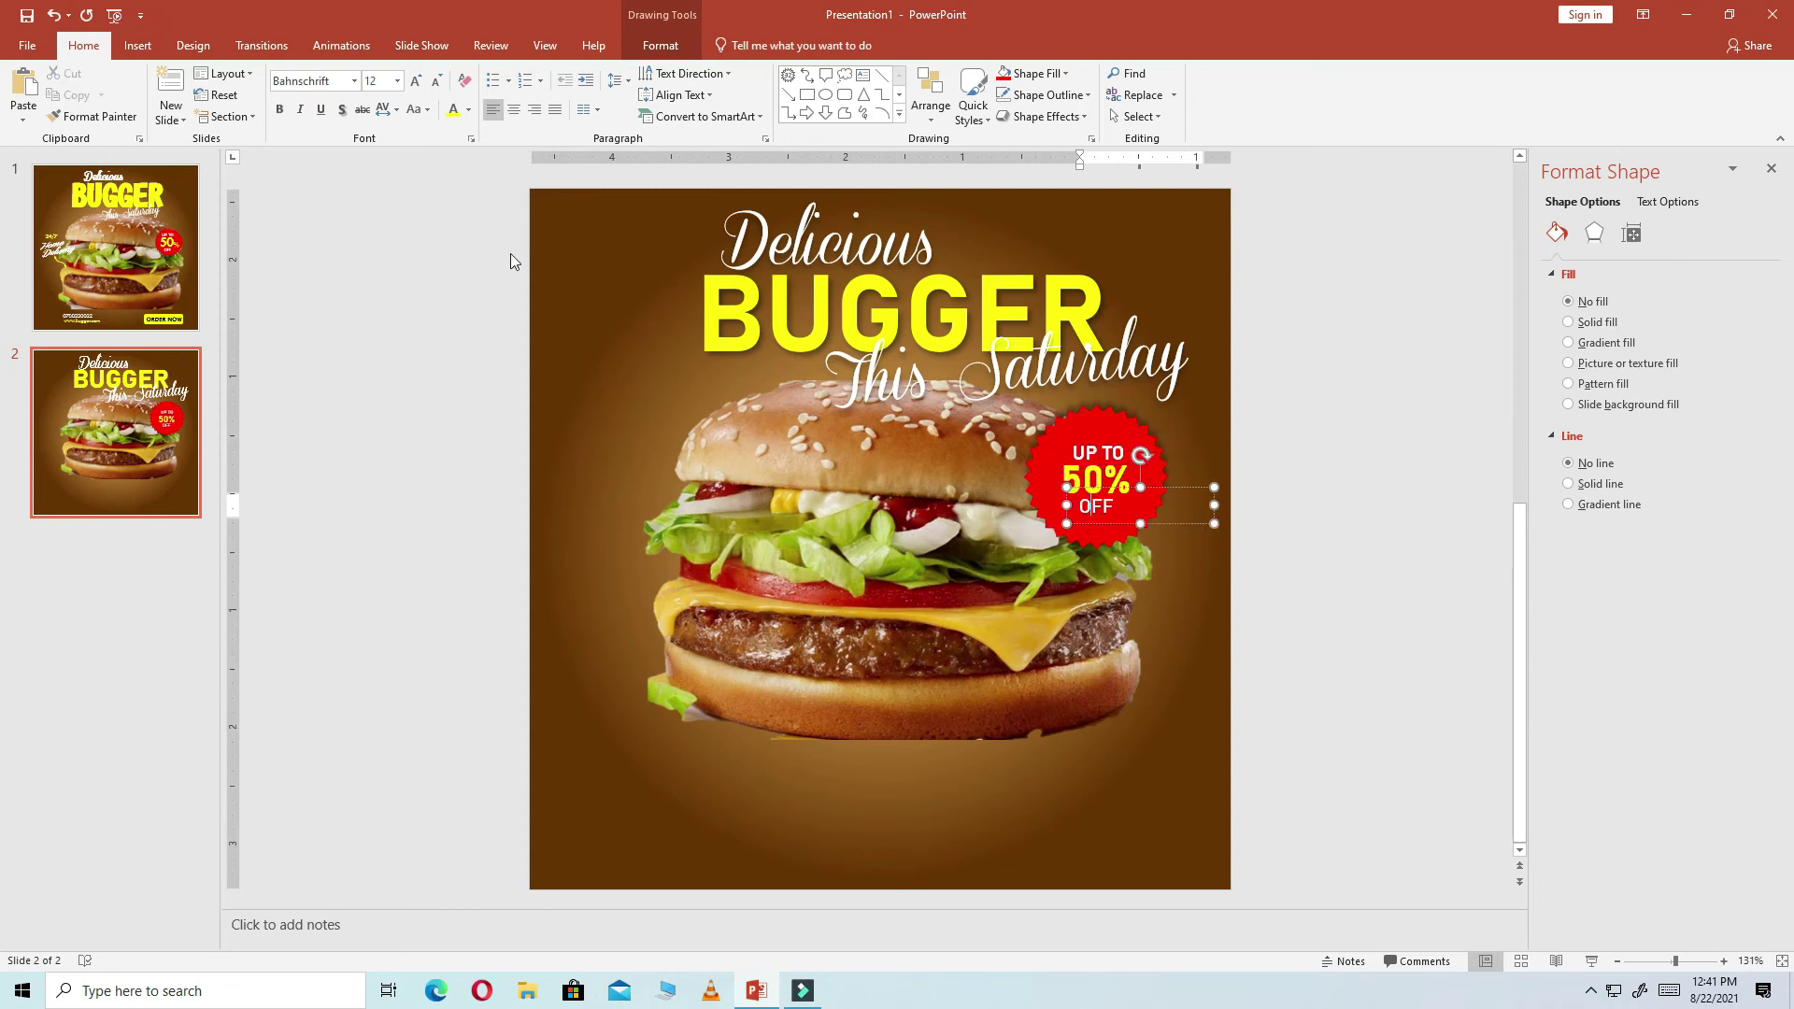
{"action": "left_click", "coordinate": [279, 110]}
{"action": "left_click", "coordinate": [1352, 580]}
Shrink the red star badge around its center so it fits more tightly around the discount text
{"action": "left_click", "coordinate": [1158, 499]}
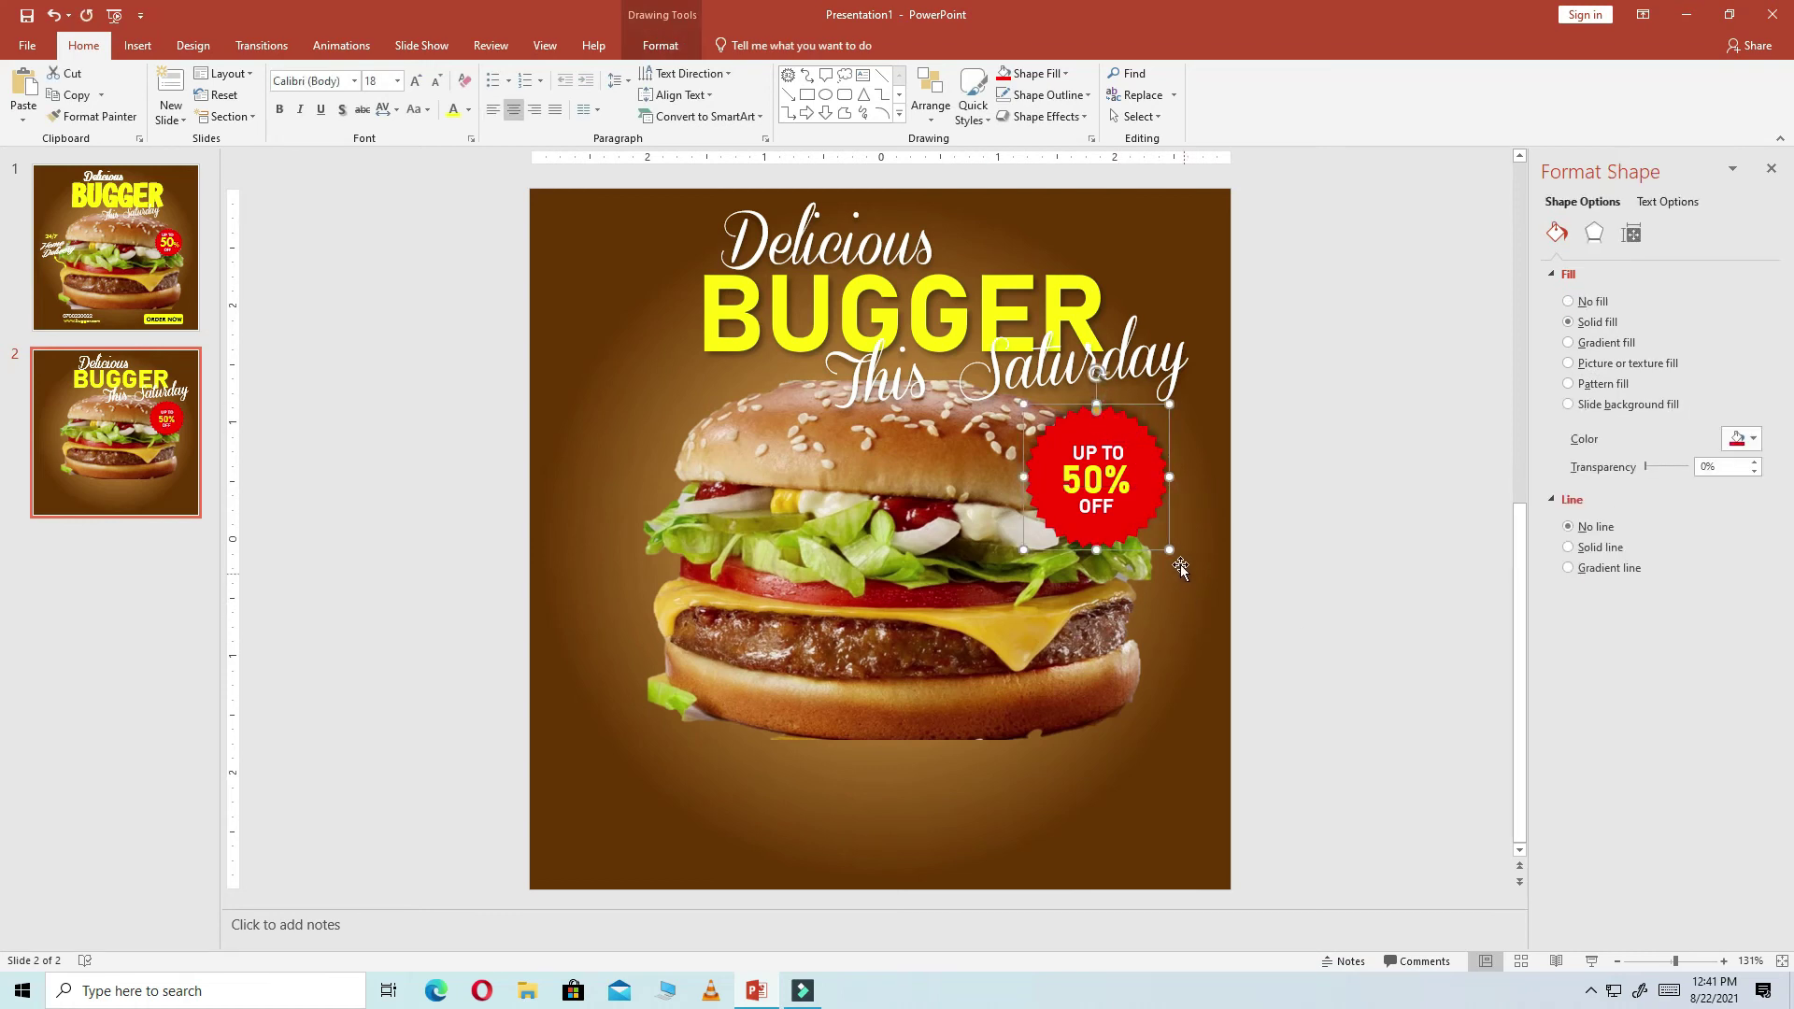
{"action": "left_click_drag", "start_coordinate": [1171, 553], "coordinate": [1160, 531]}
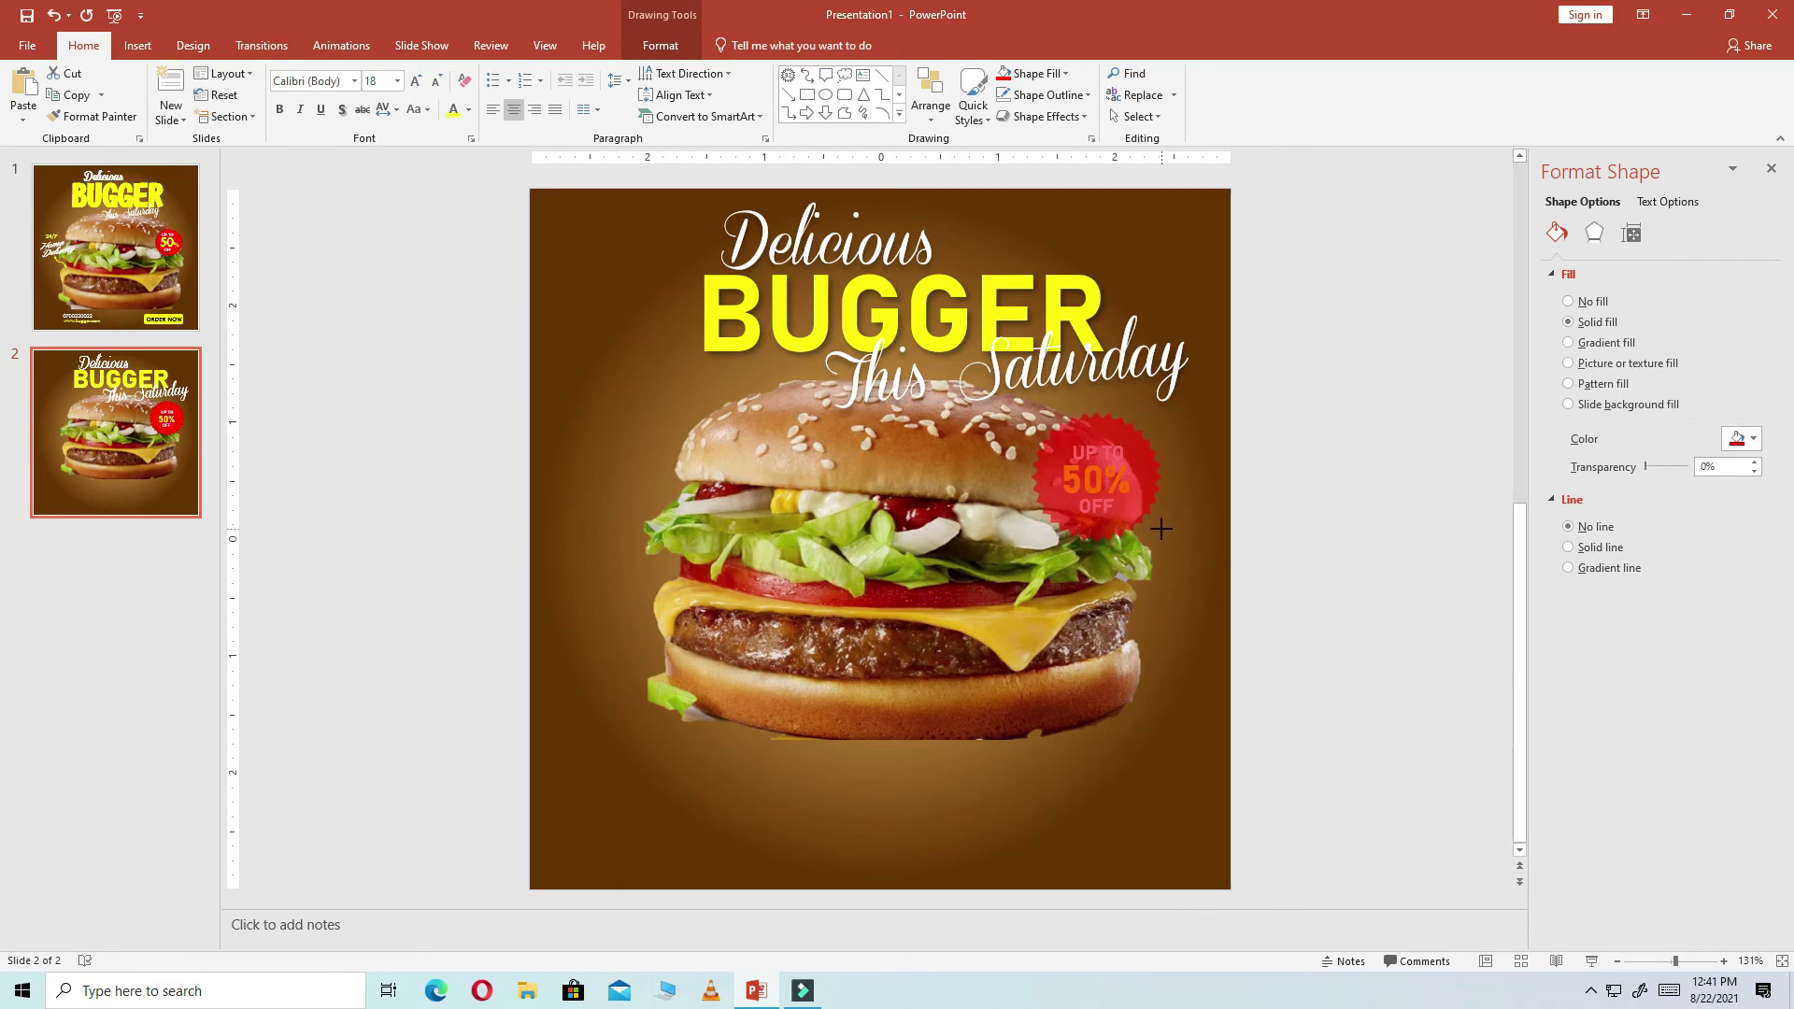
{"action": "left_click_drag", "start_coordinate": [1158, 511], "coordinate": [1157, 506]}
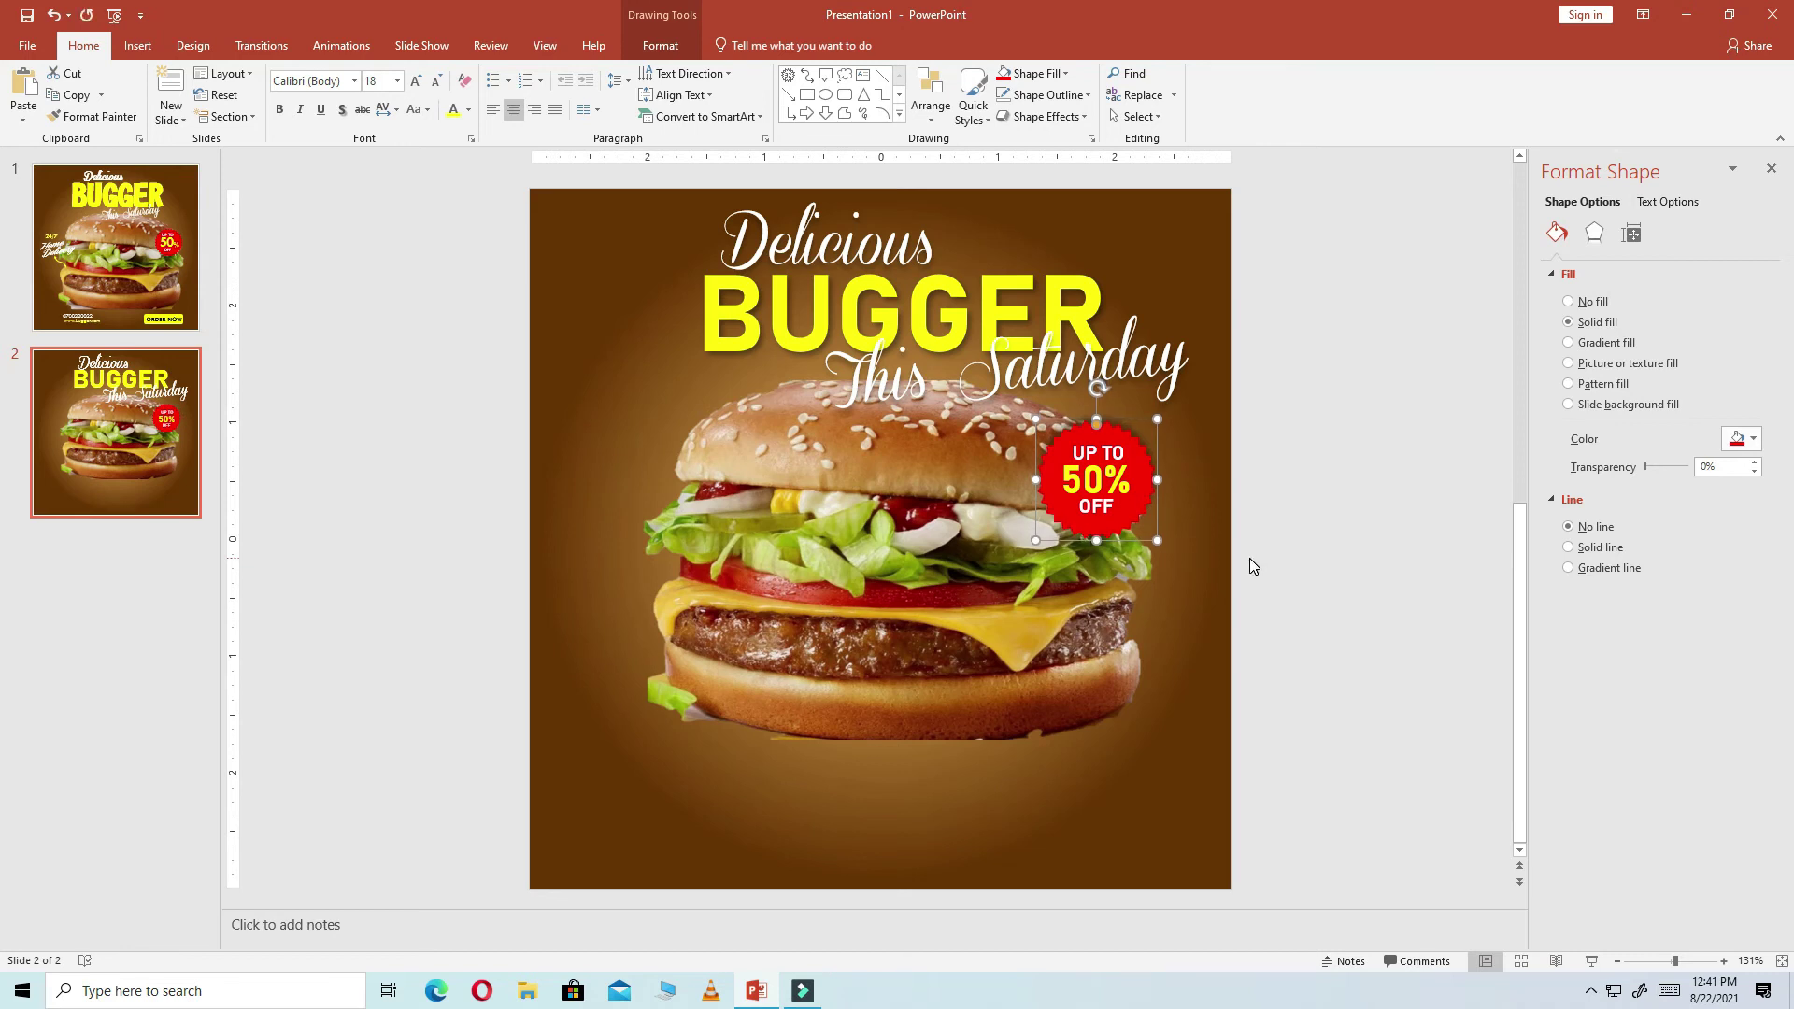
{"action": "left_click", "coordinate": [1425, 561]}
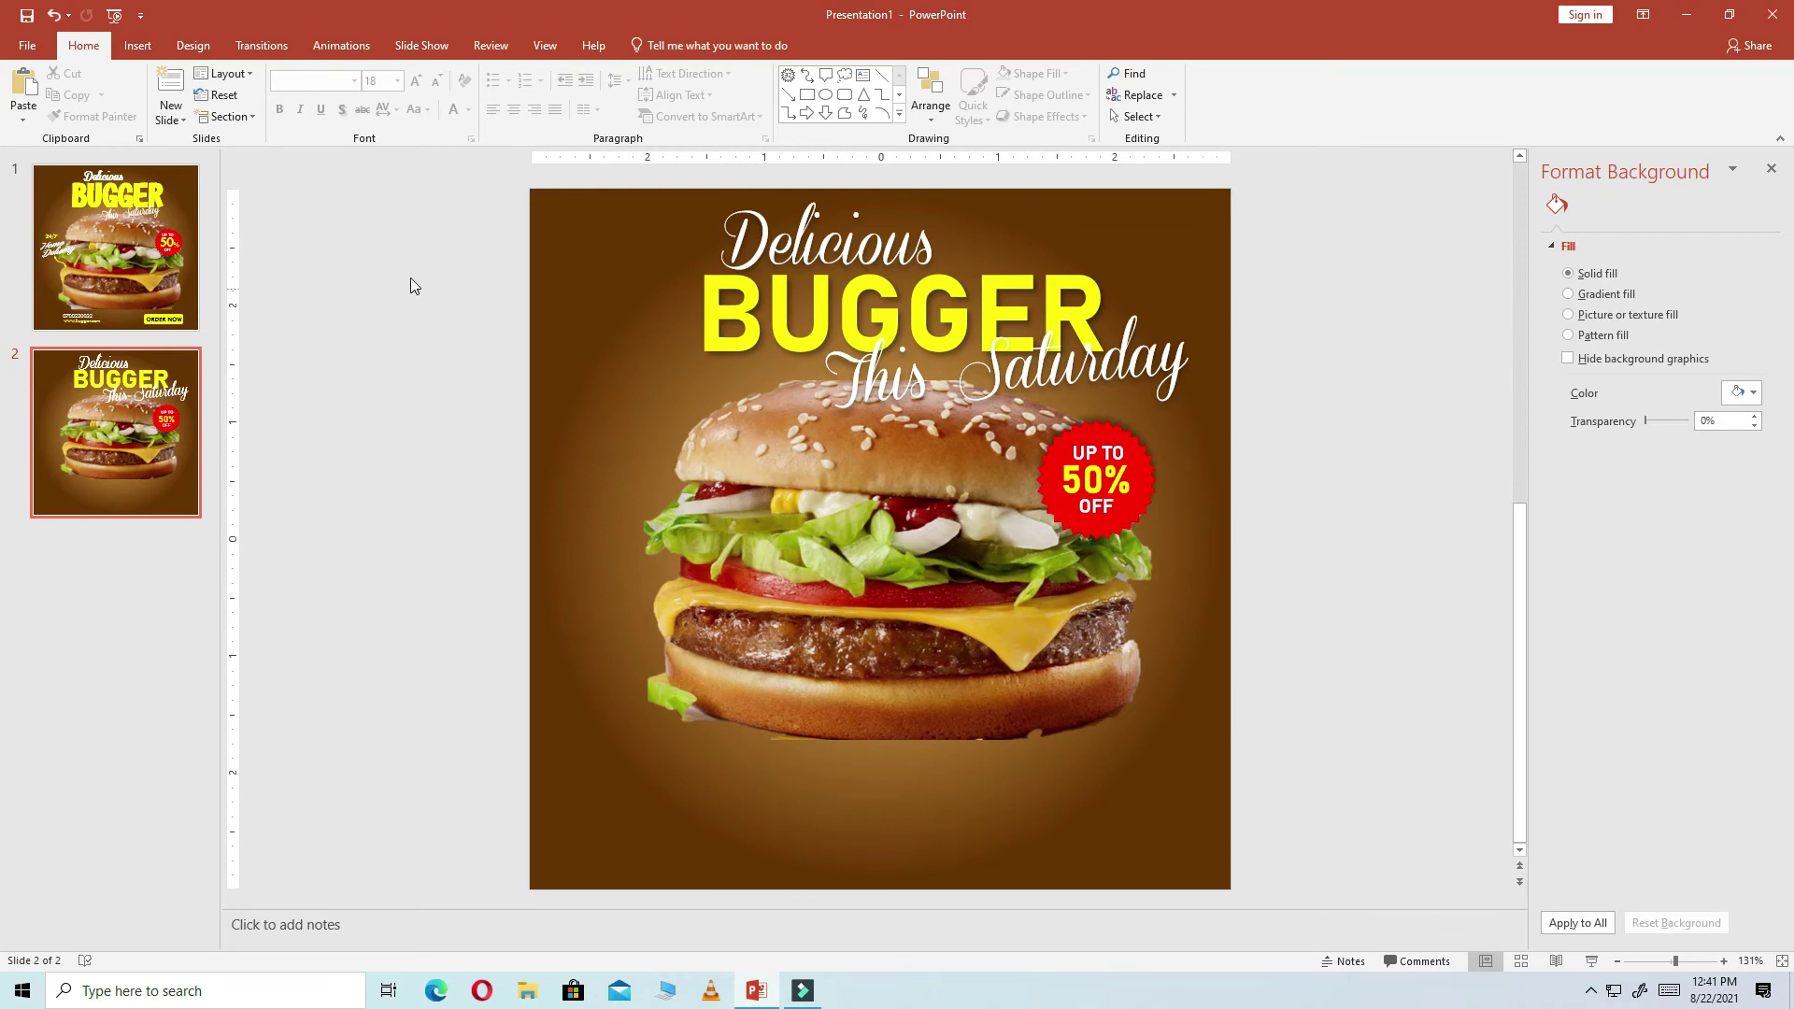
Add a text box beside the burger's lower left edge with the text "24/7"
{"action": "left_click", "coordinate": [864, 78]}
{"action": "left_click_drag", "start_coordinate": [558, 539], "coordinate": [662, 588]}
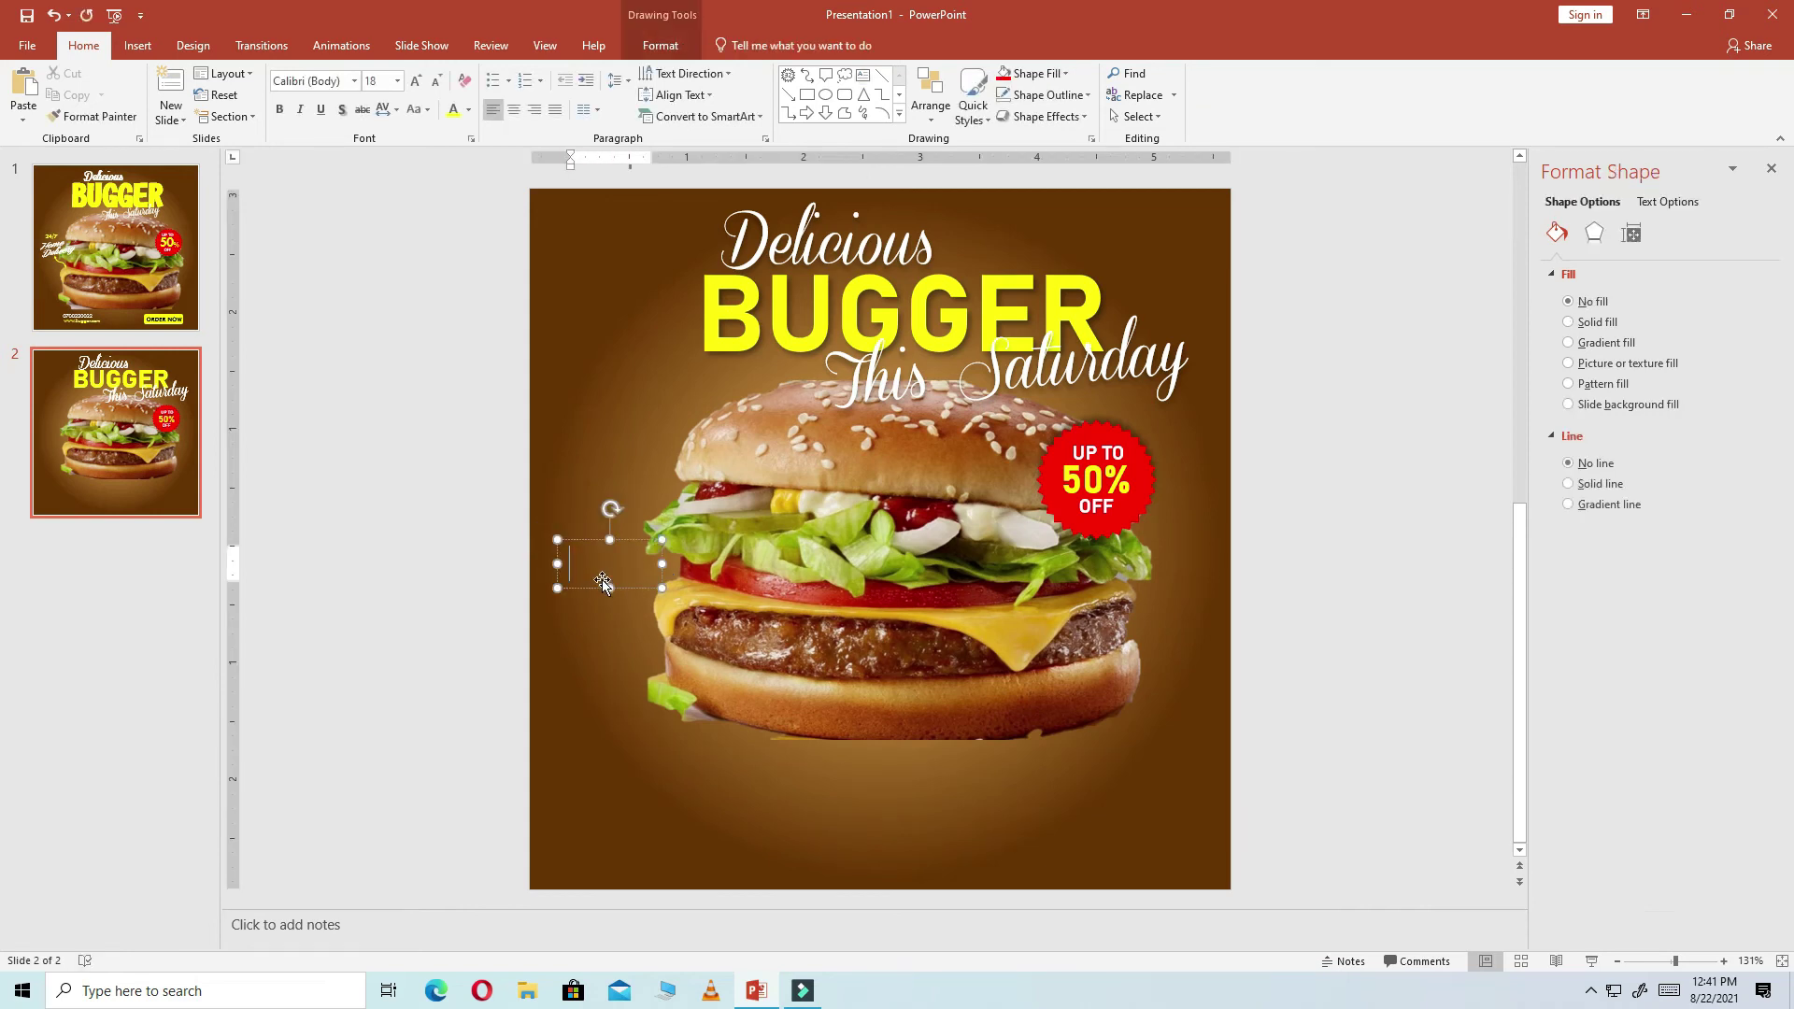
{"action": "type", "text": "24/7"}
Format the "24/7" text in Bahnschrift at 14 pt
{"action": "key", "text": "ctrl+a"}
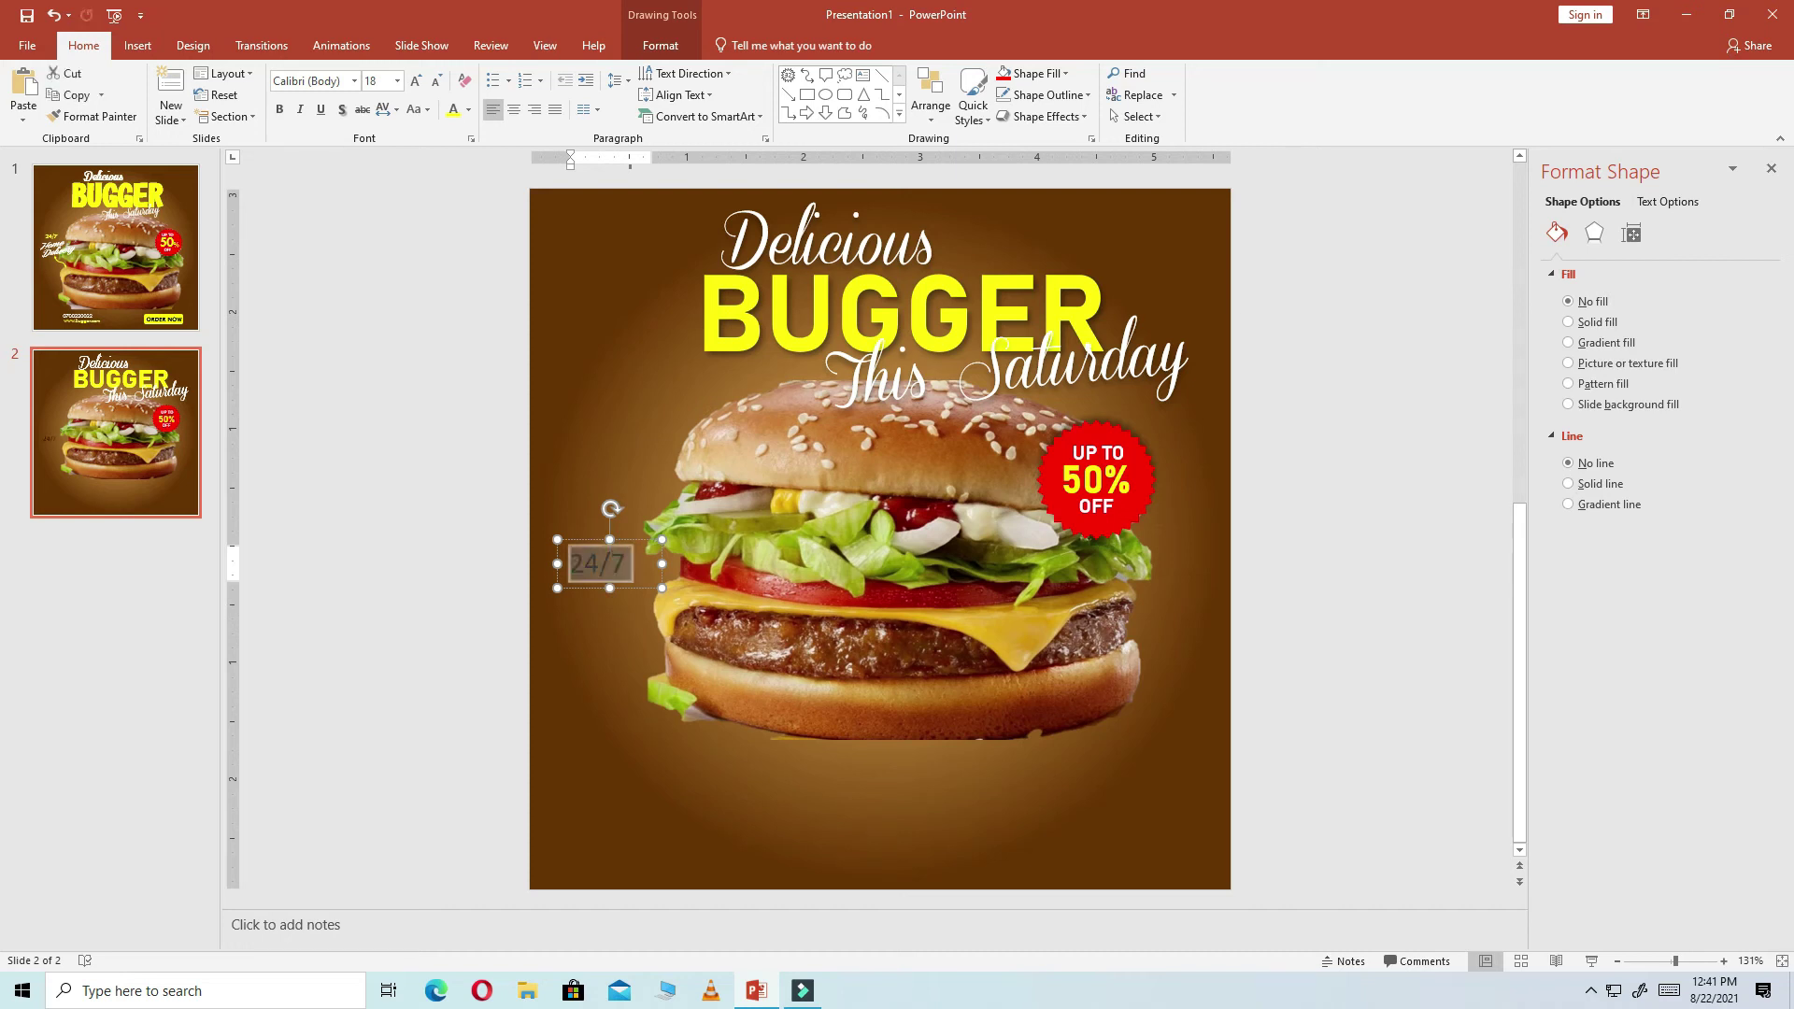
{"action": "left_click", "coordinate": [354, 81]}
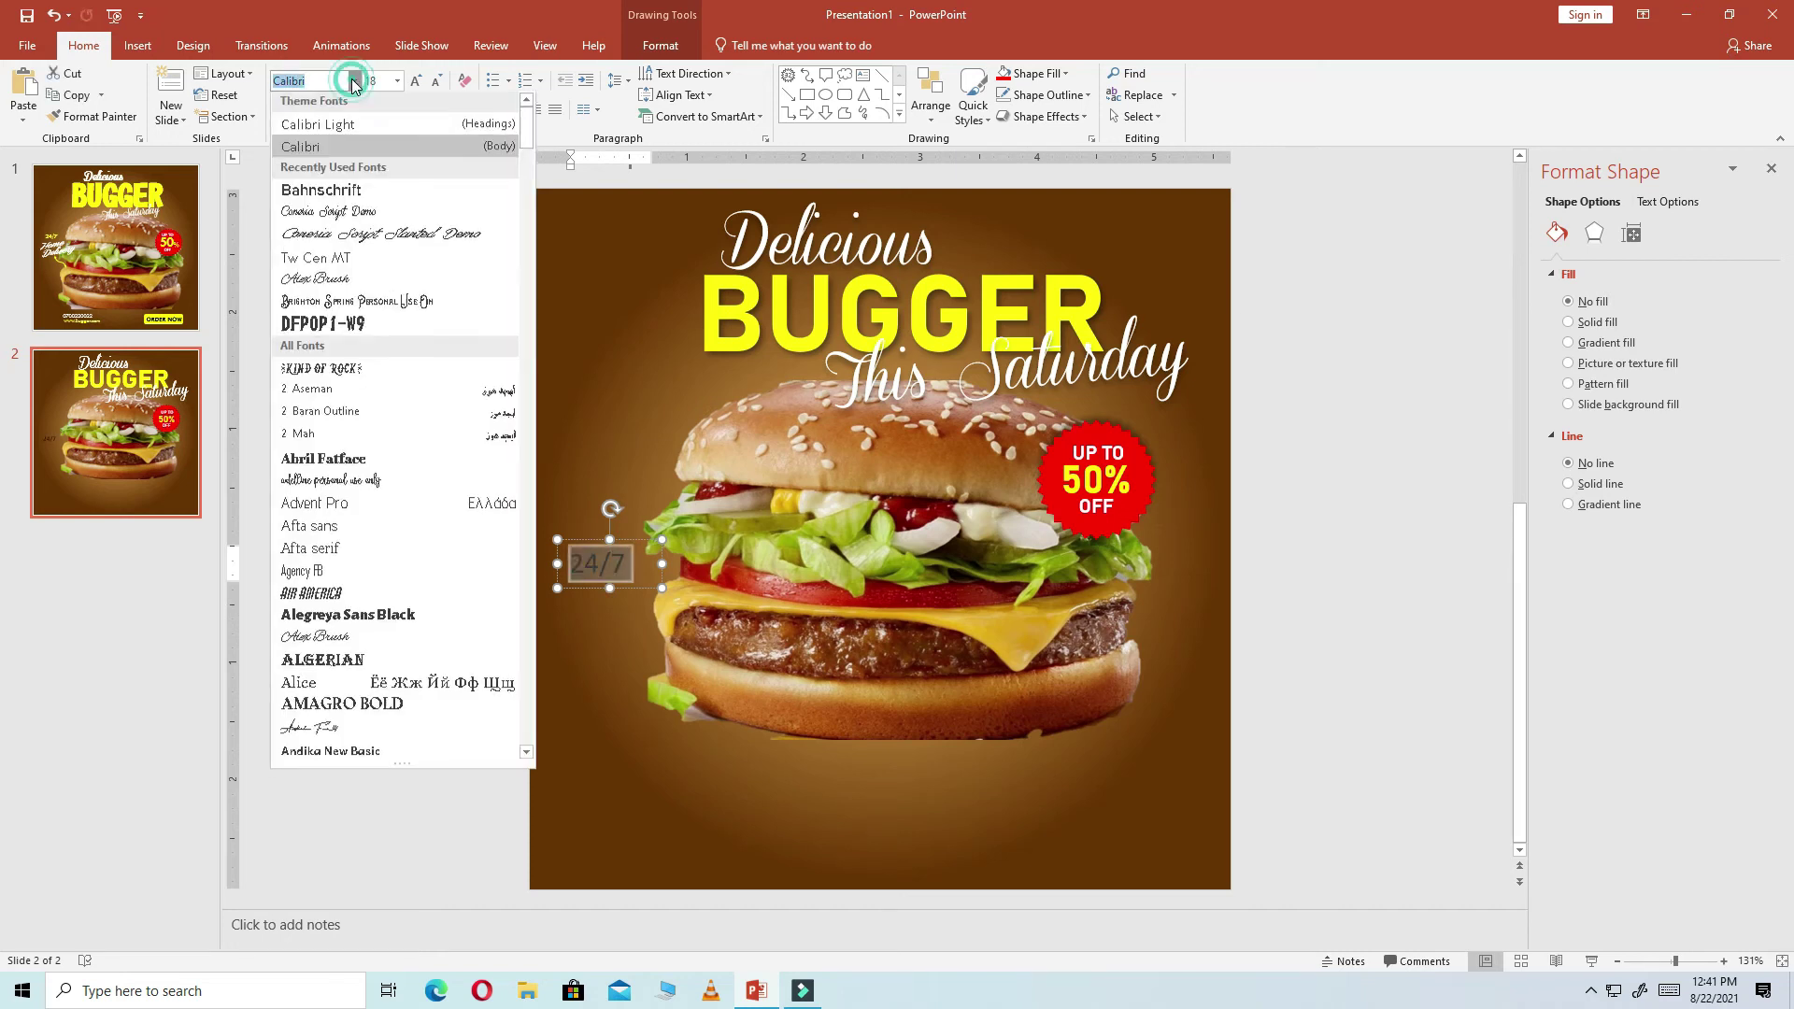
{"action": "left_click", "coordinate": [322, 194]}
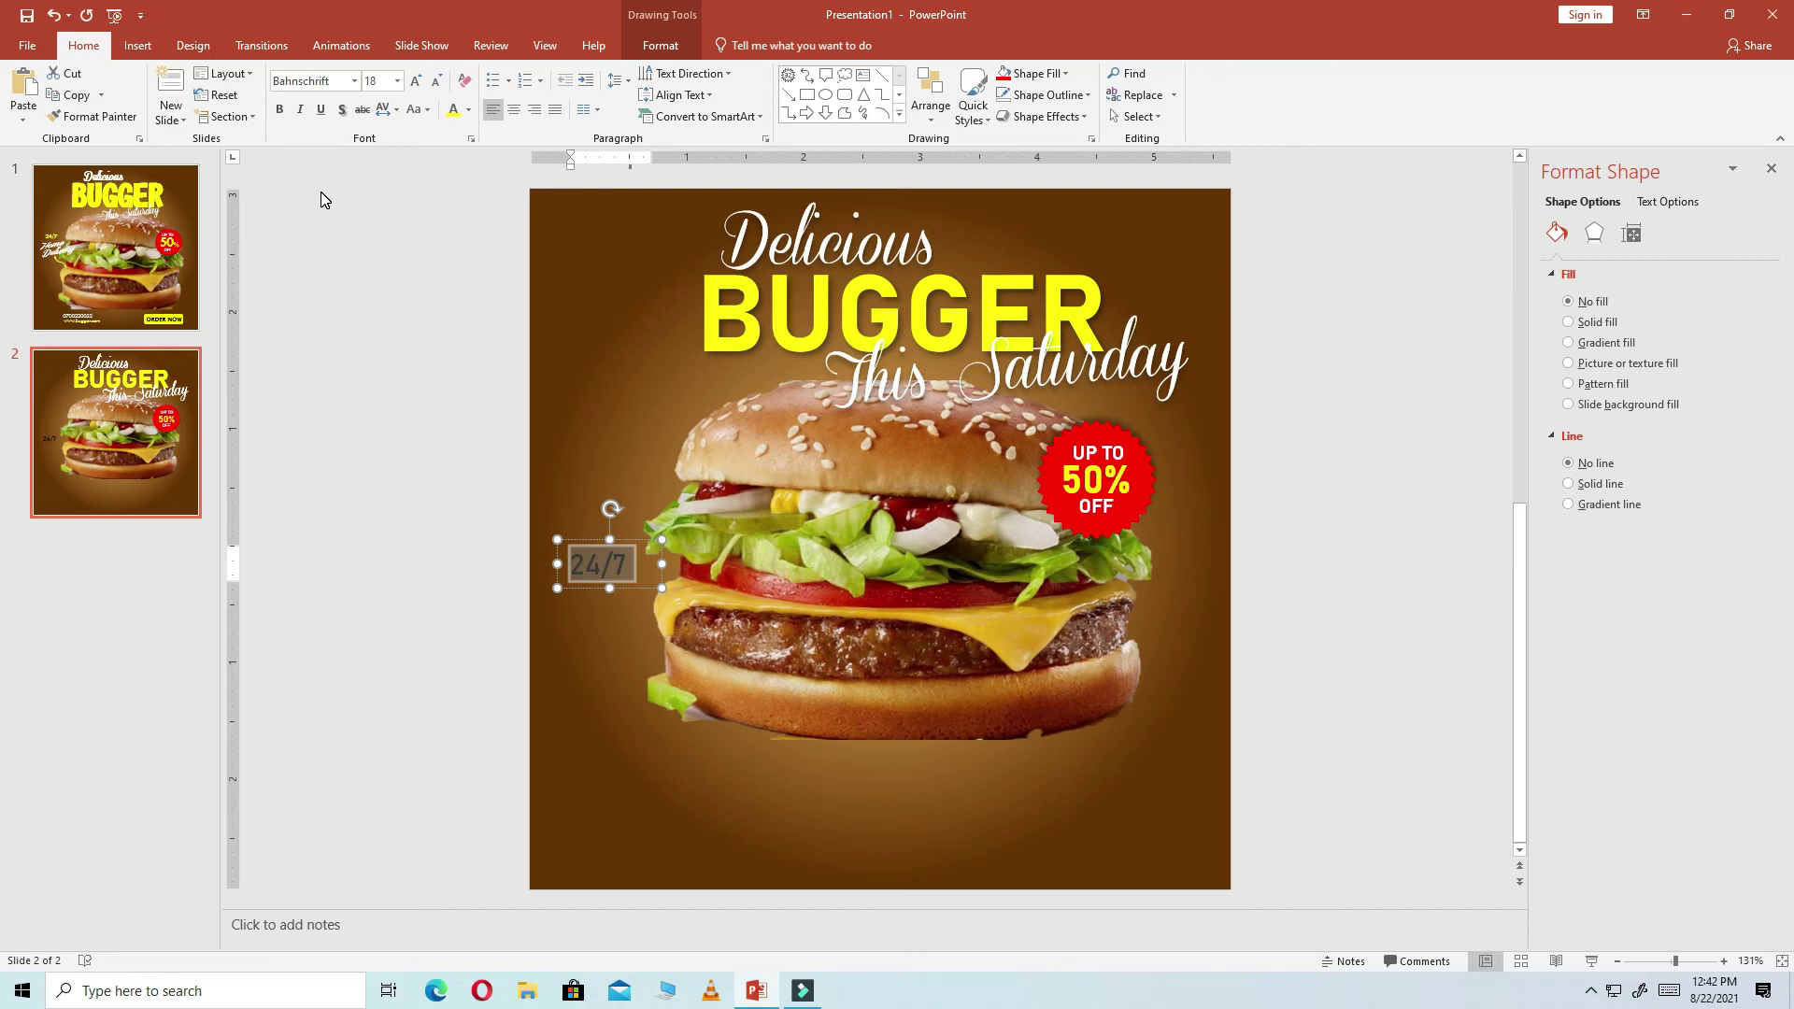
{"action": "left_click", "coordinate": [437, 82]}
{"action": "left_click", "coordinate": [437, 82]}
{"action": "left_click", "coordinate": [361, 288]}
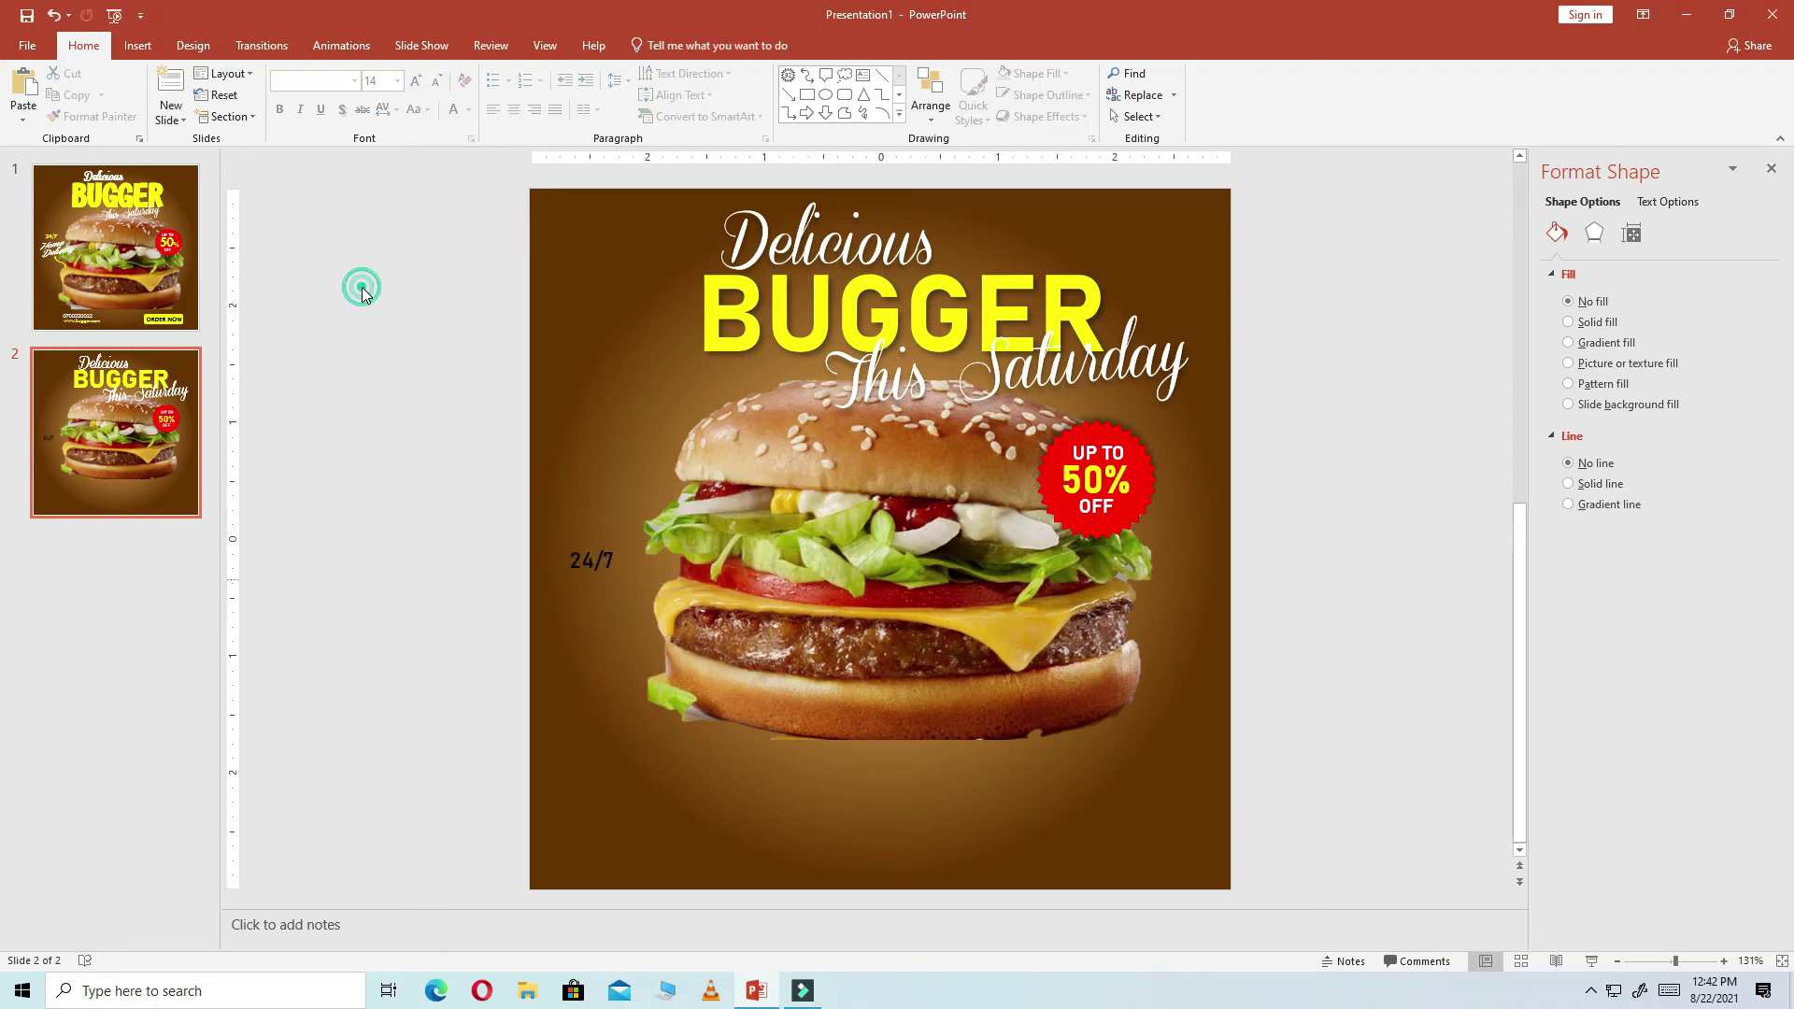
Duplicate the "Delicious" text box below the burger and replace the copy's text with "Home Delivery"
{"action": "left_click", "coordinate": [793, 232]}
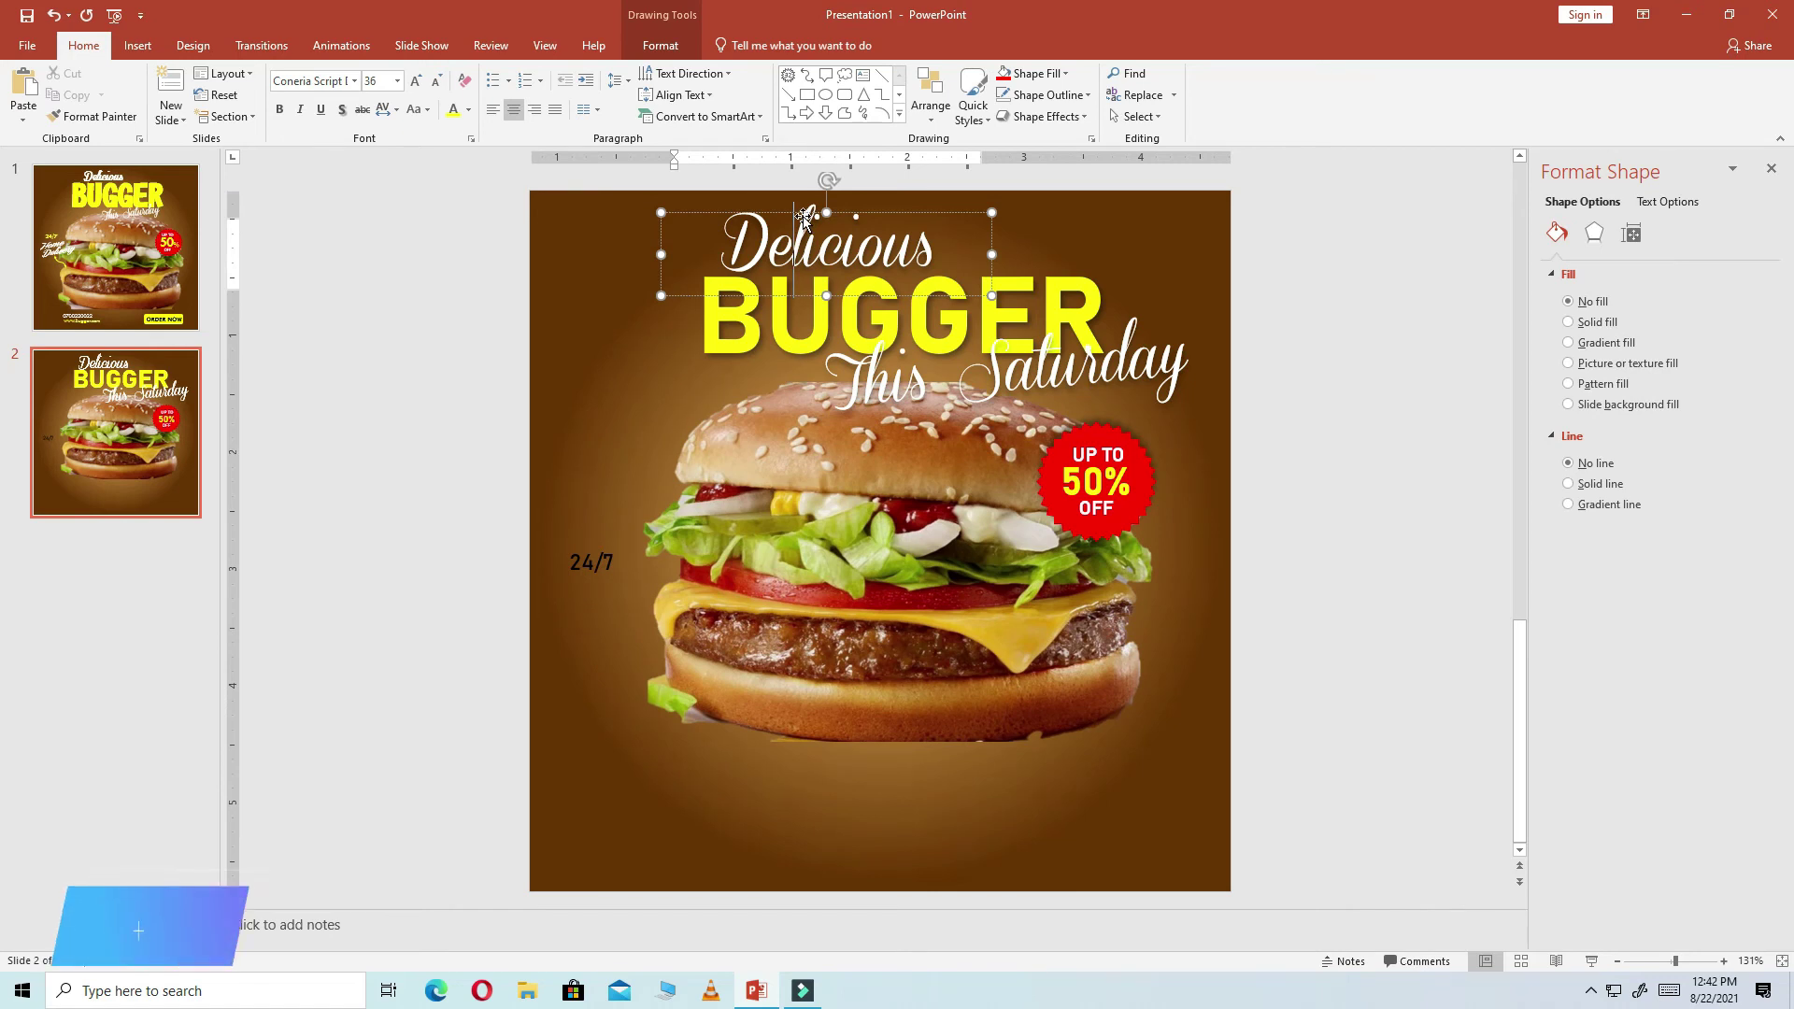
{"action": "left_click_drag", "start_coordinate": [804, 215], "coordinate": [746, 776]}
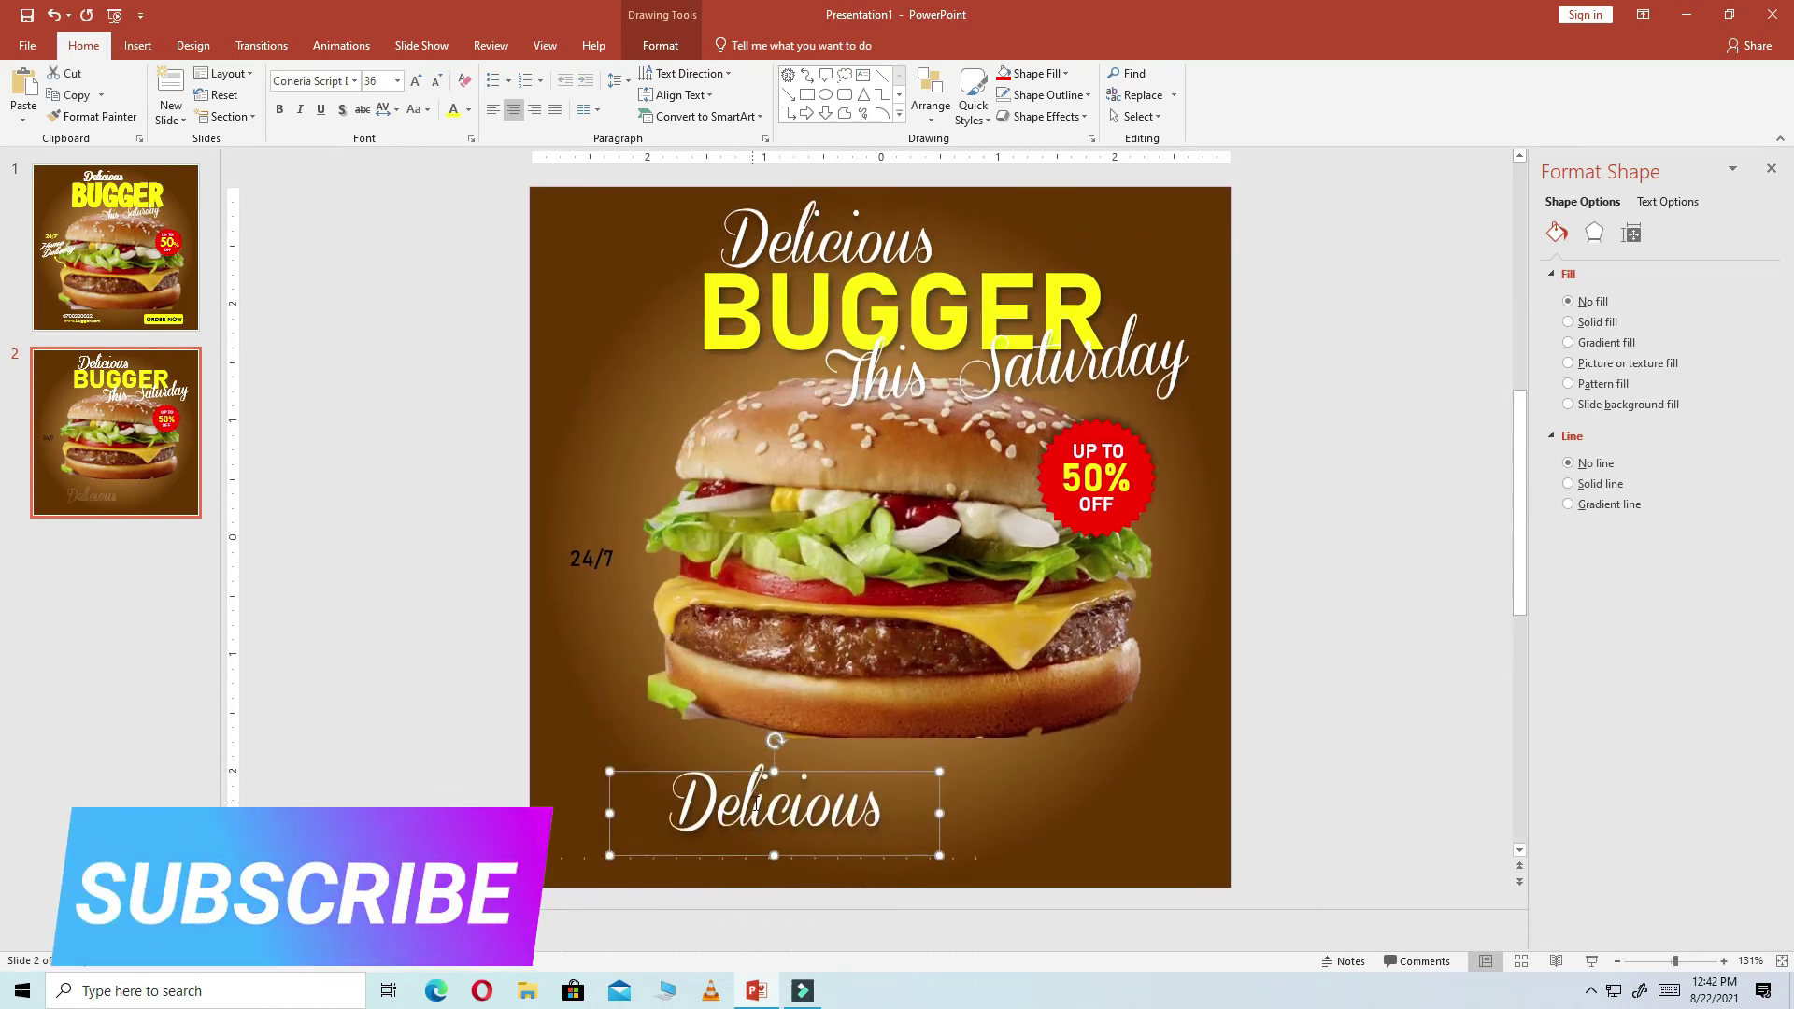
{"action": "double_click", "coordinate": [757, 802]}
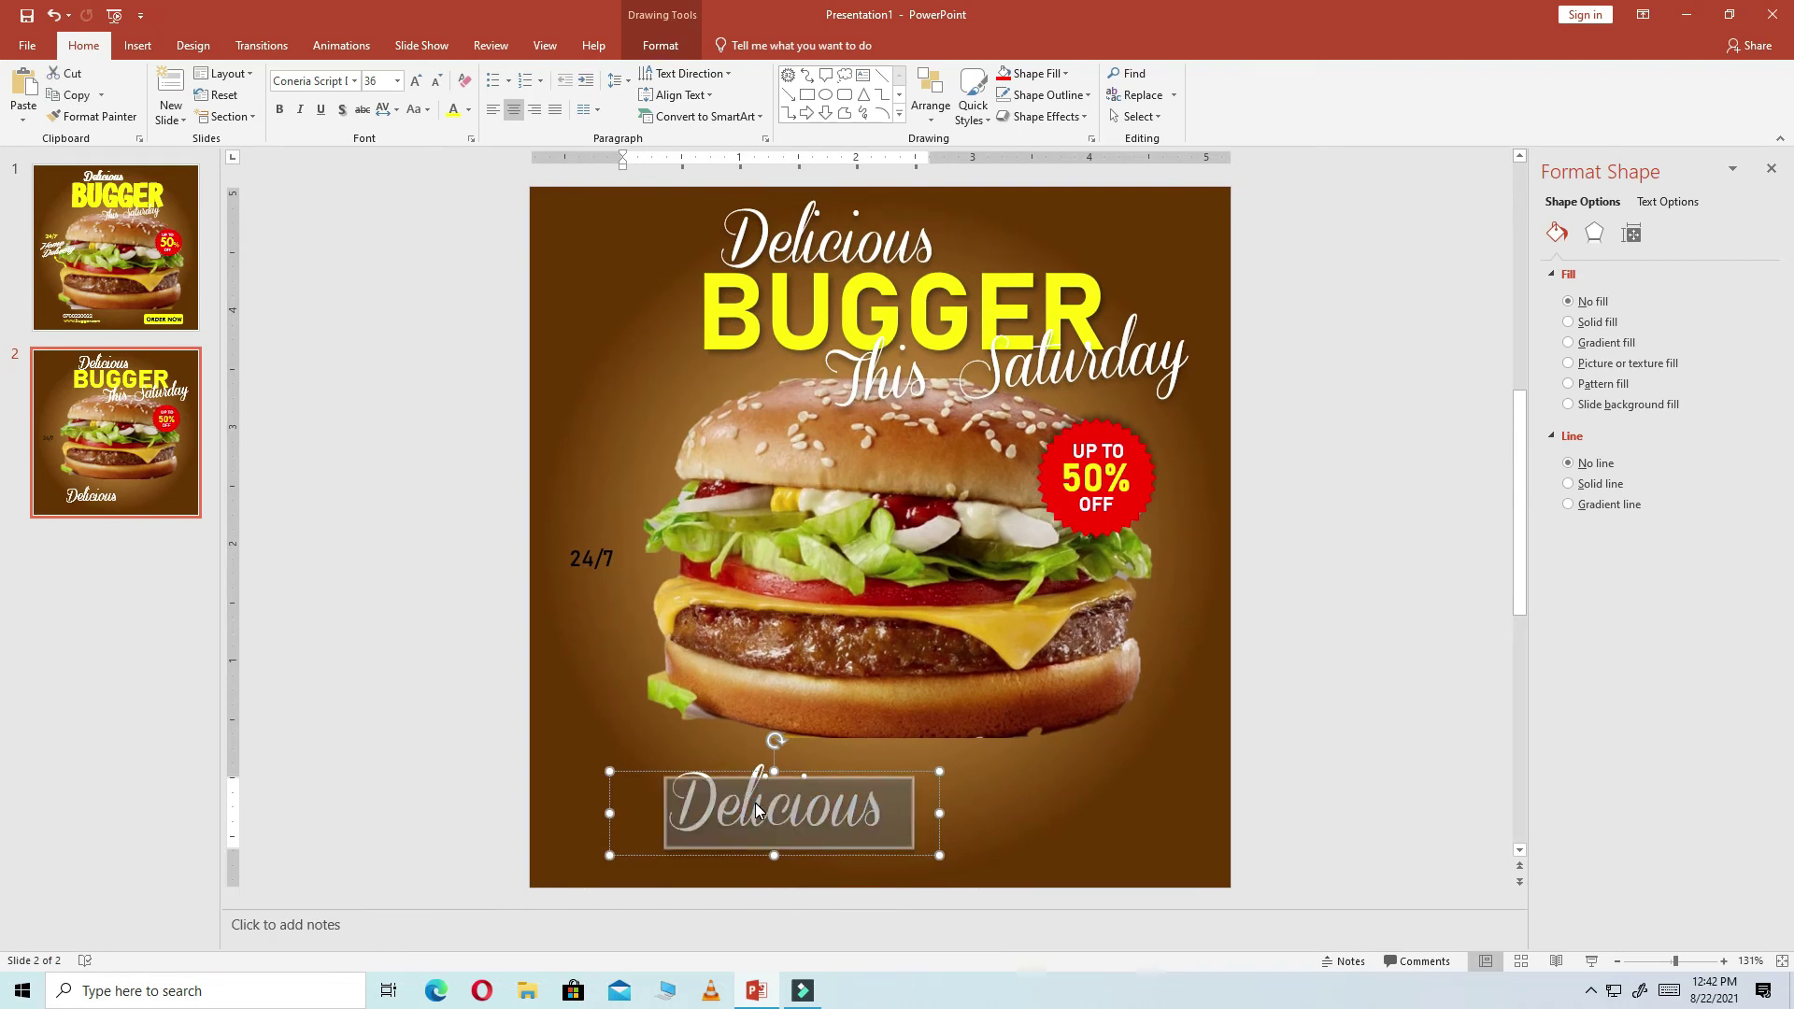
{"action": "type", "text": "hO"}
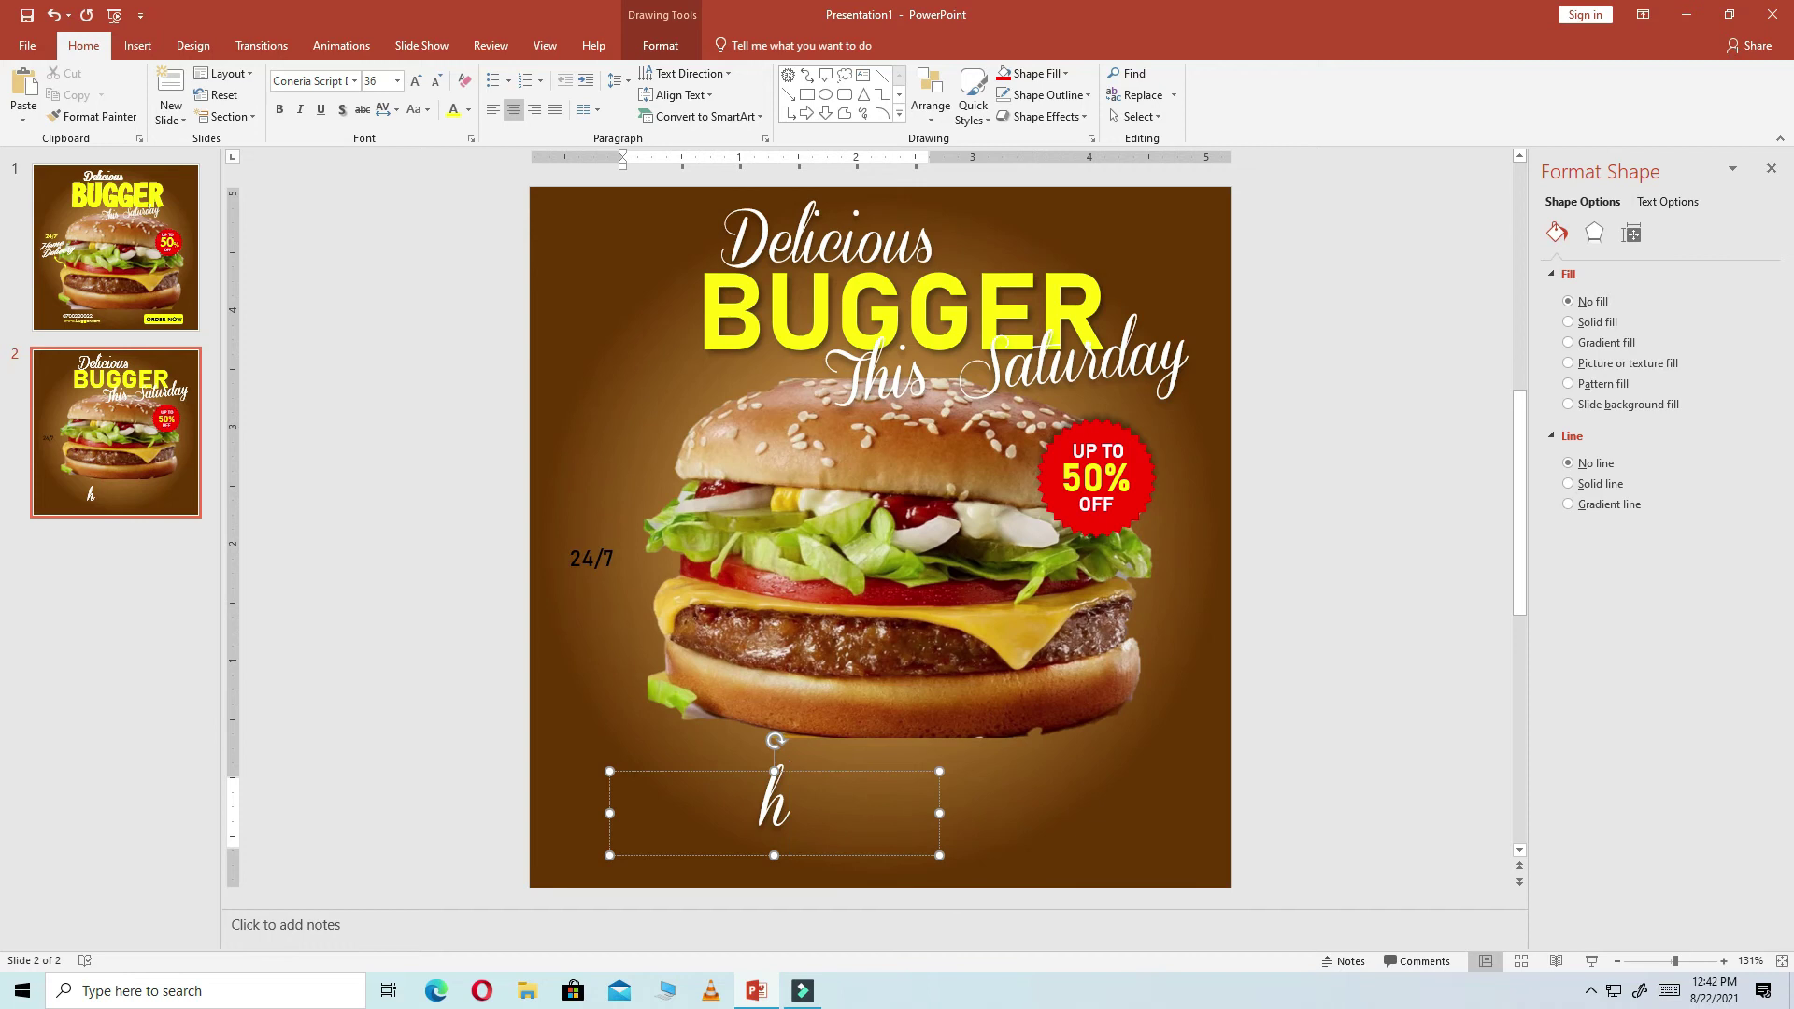
{"action": "key", "text": "BackSpace"}
{"action": "type", "text": "h0"}
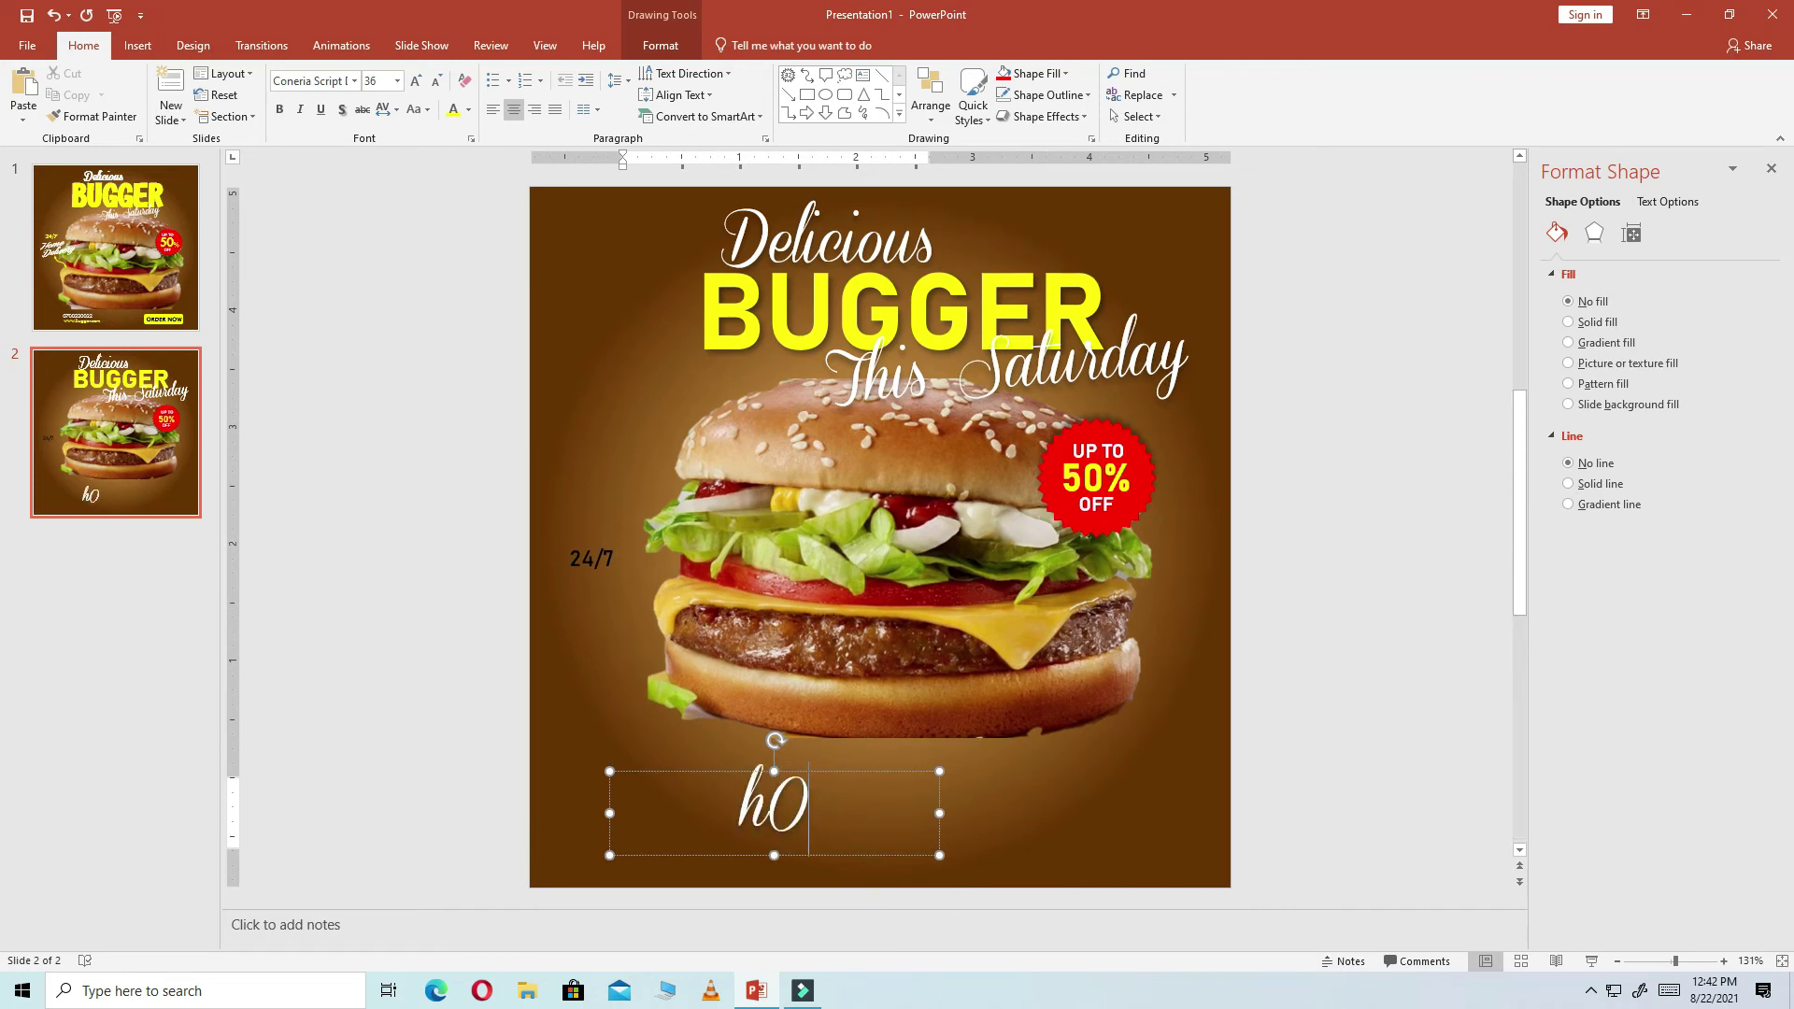
{"action": "key", "text": "BackSpace"}
{"action": "type", "text": "on"}
{"action": "key", "text": "BackSpace"}
{"action": "type", "text": "me "}
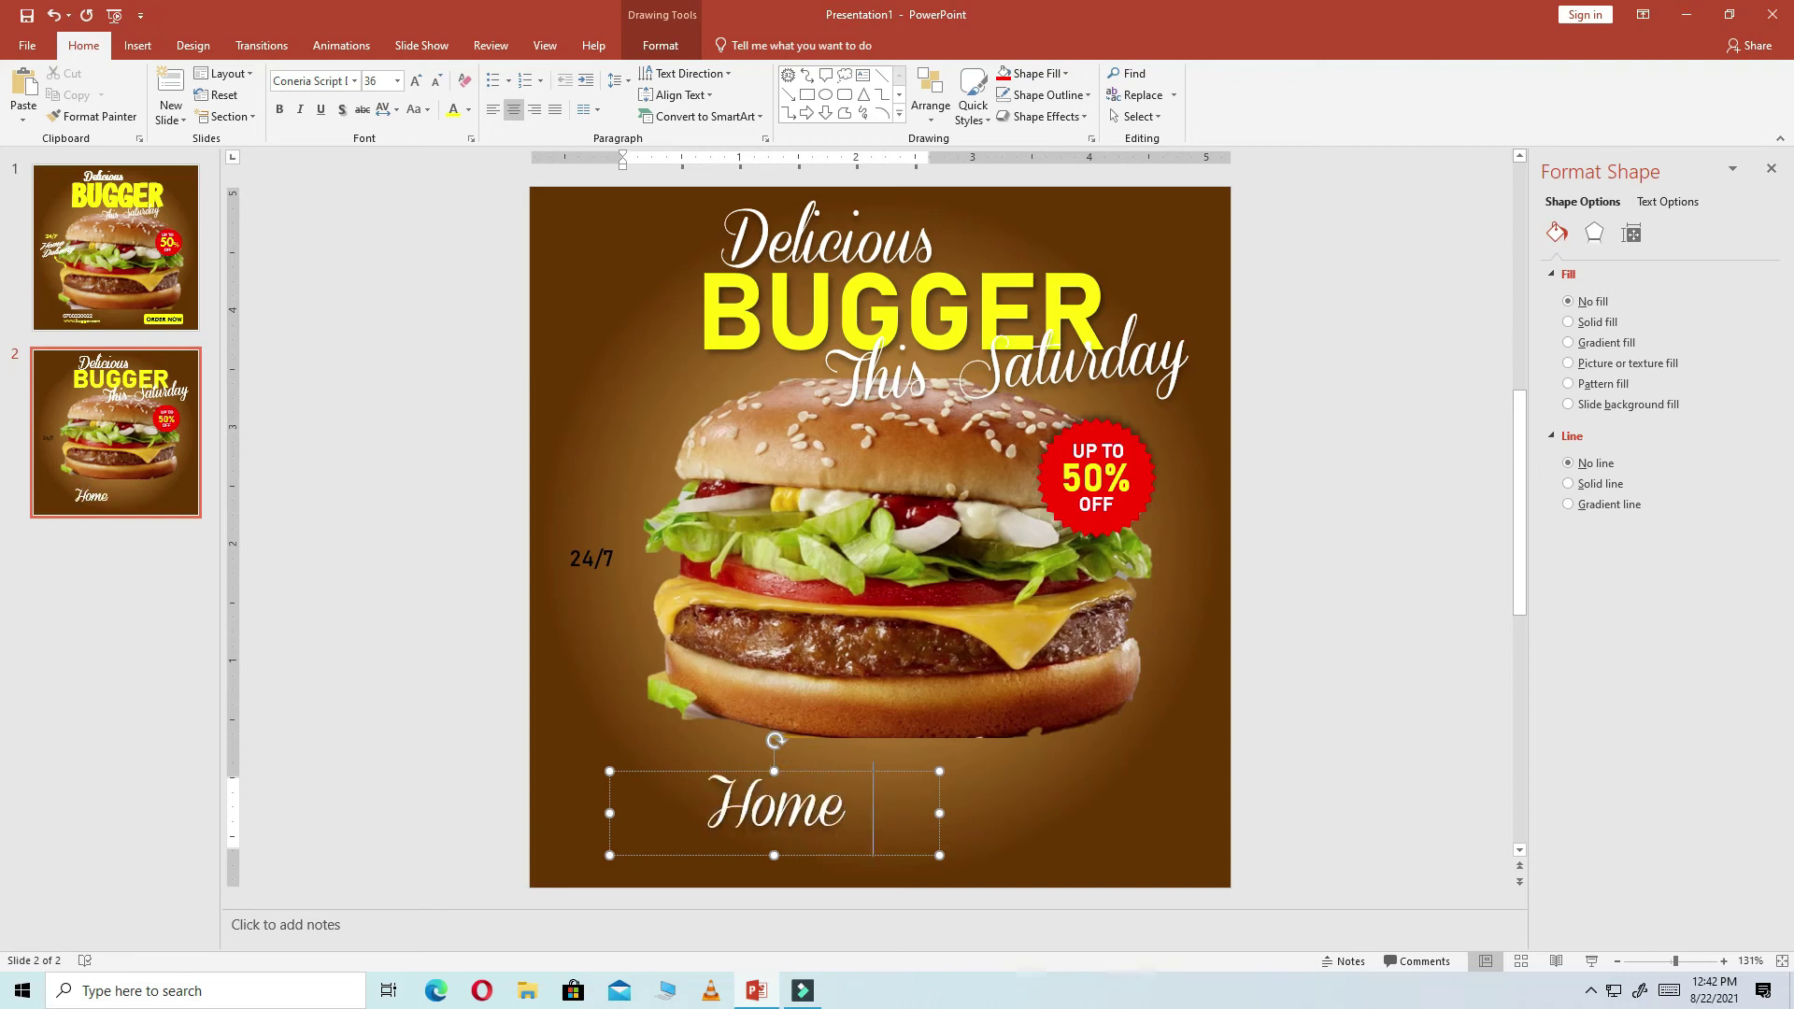
{"action": "type", "text": "Del"}
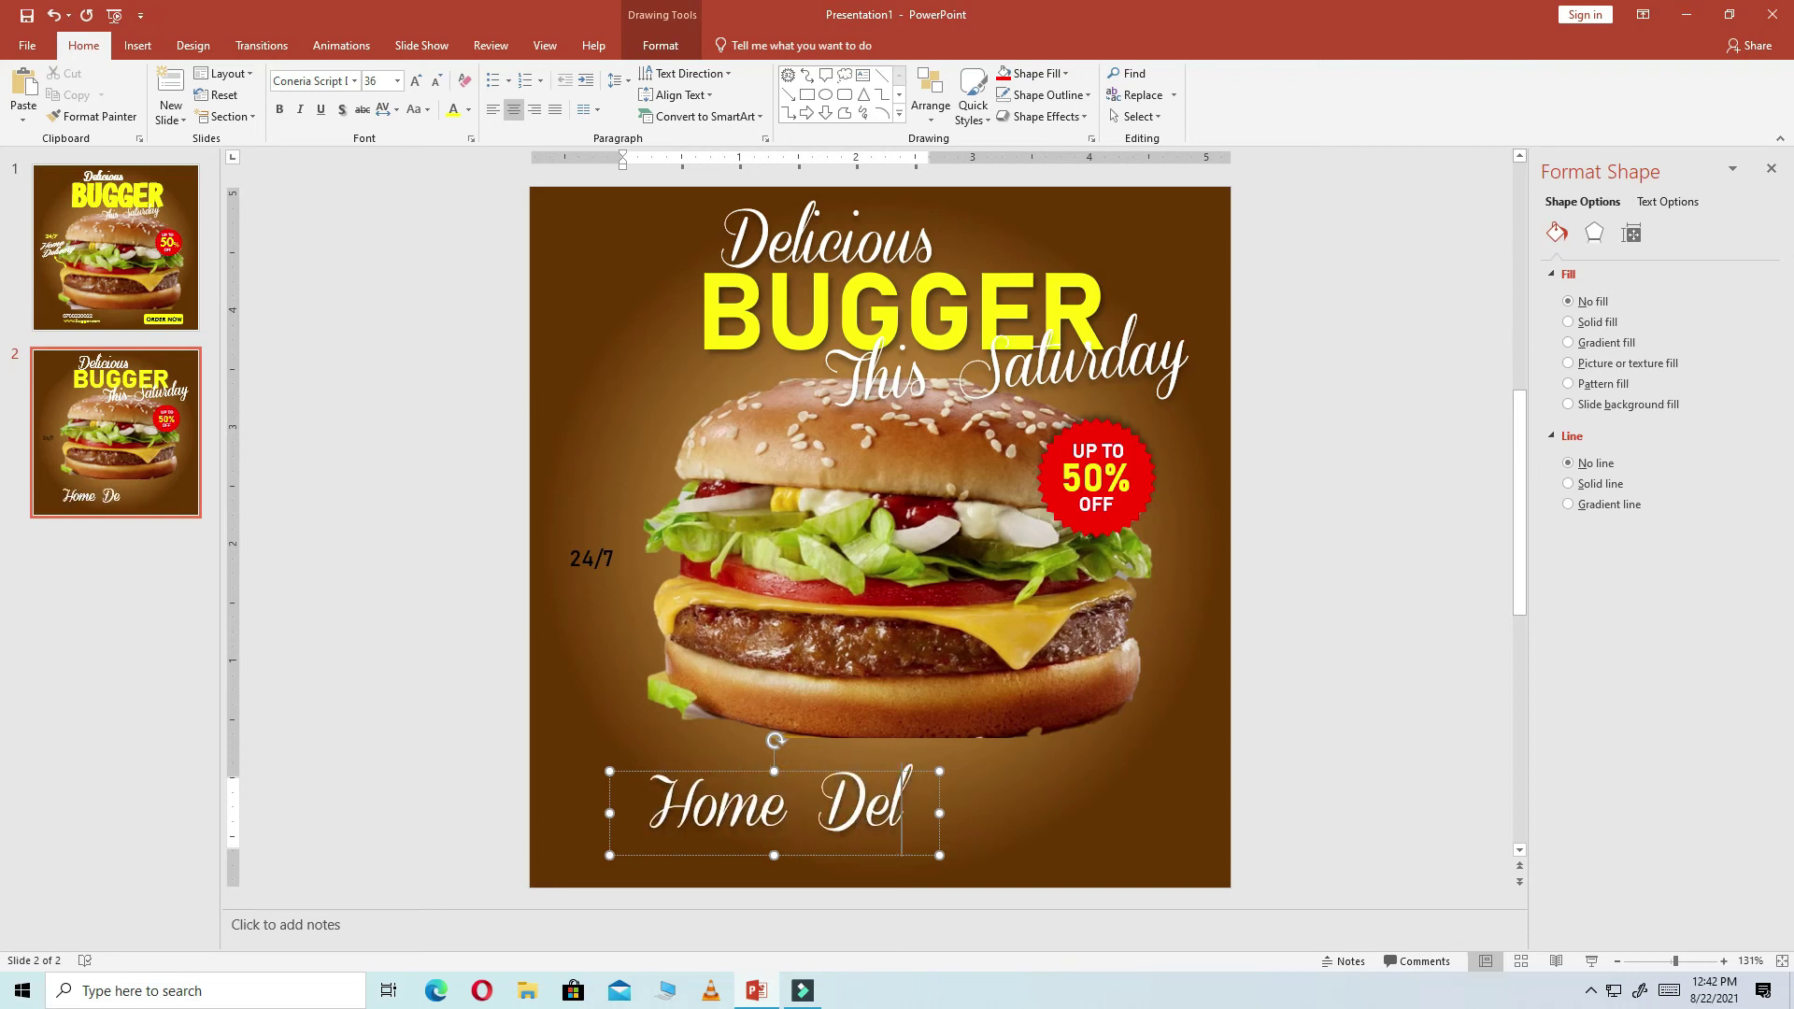
{"action": "type", "text": "ivery"}
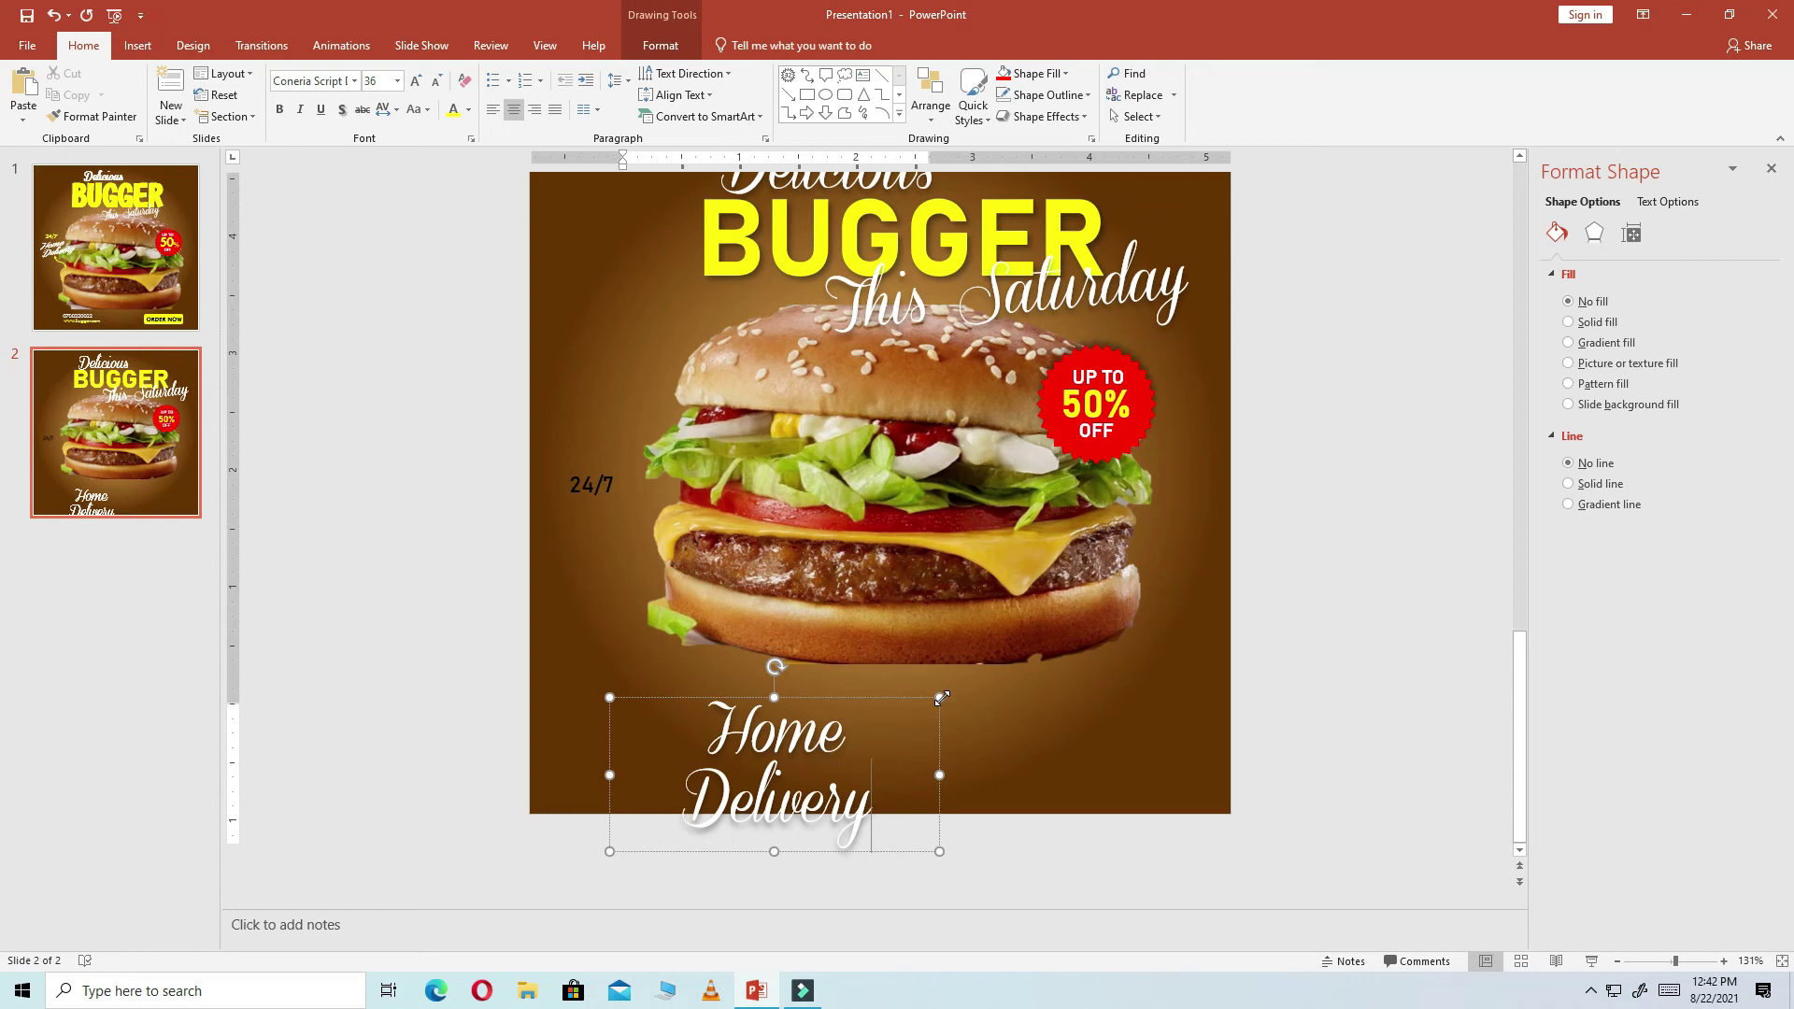
Narrow the "Home Delivery" text box, move it below "24/7" and reduce its font size to 16 pt
{"action": "left_click_drag", "start_coordinate": [940, 698], "coordinate": [788, 769]}
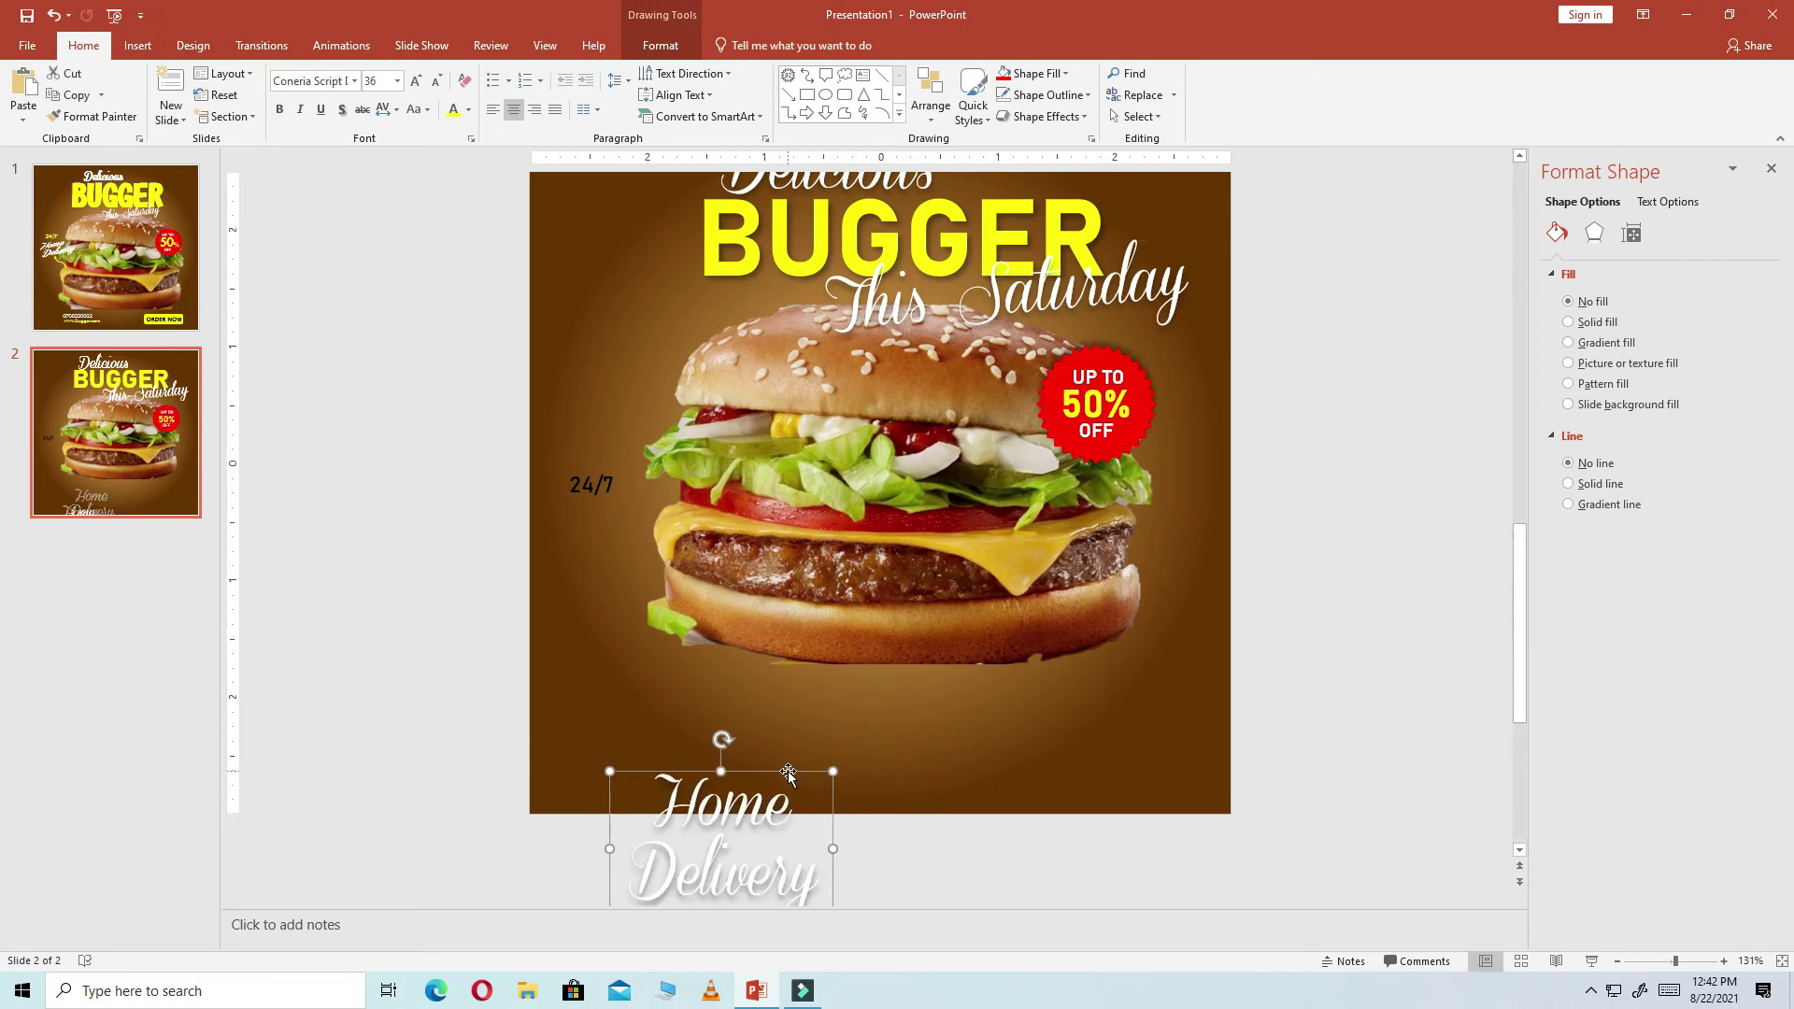
{"action": "scroll", "coordinate": [702, 536], "scroll_direction": "up", "scroll_amount": 1}
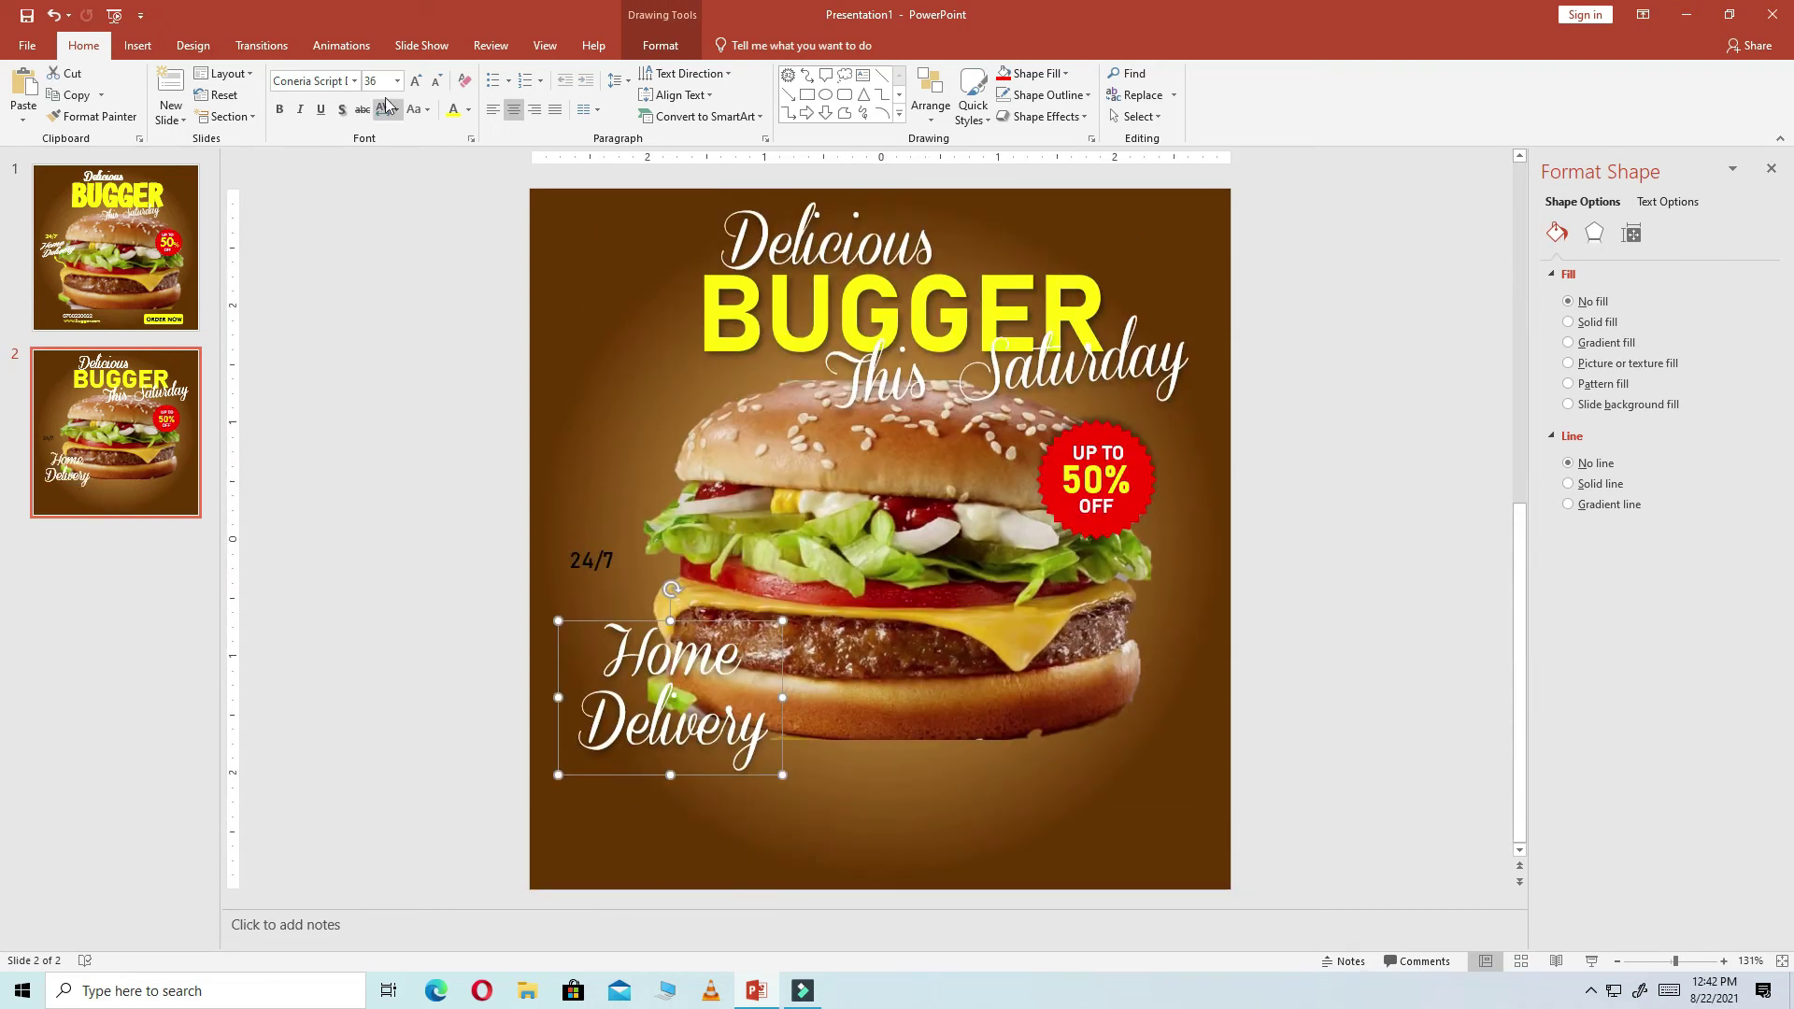
{"action": "left_click", "coordinate": [435, 81]}
{"action": "left_click", "coordinate": [435, 81]}
{"action": "left_click", "coordinate": [436, 81]}
{"action": "left_click", "coordinate": [435, 81]}
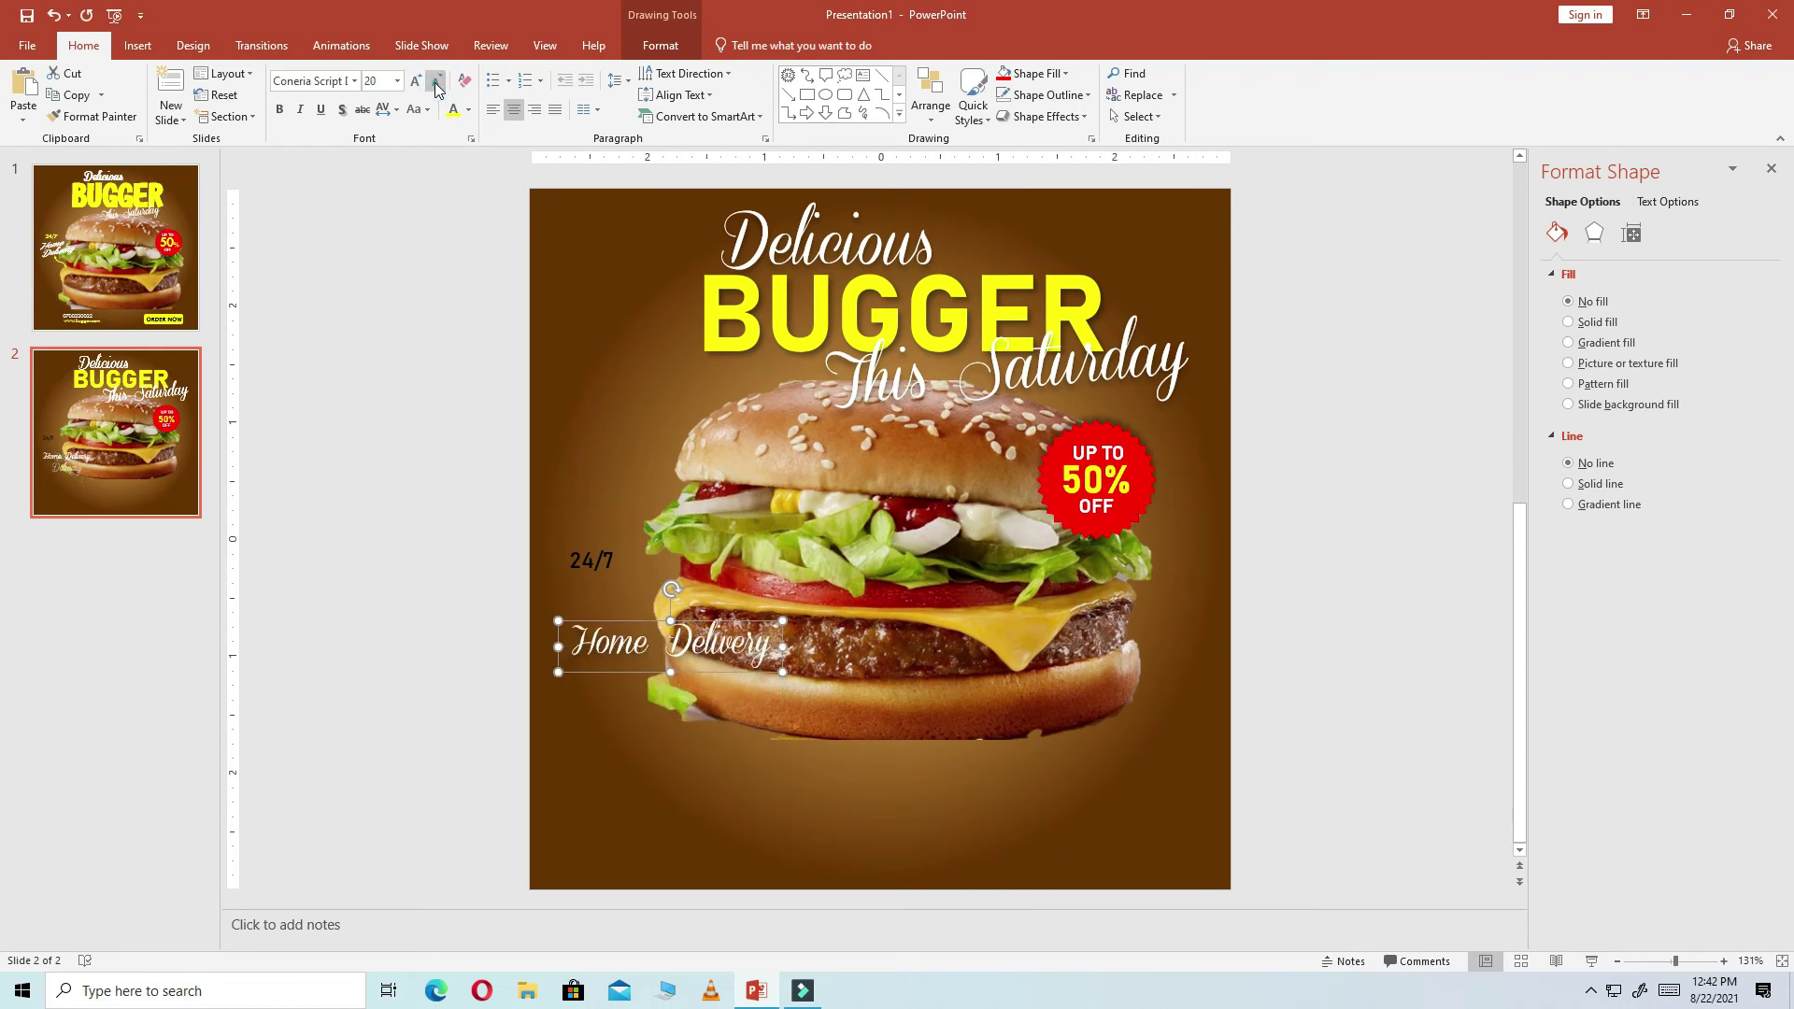
{"action": "left_click", "coordinate": [436, 81]}
{"action": "left_click", "coordinate": [436, 82]}
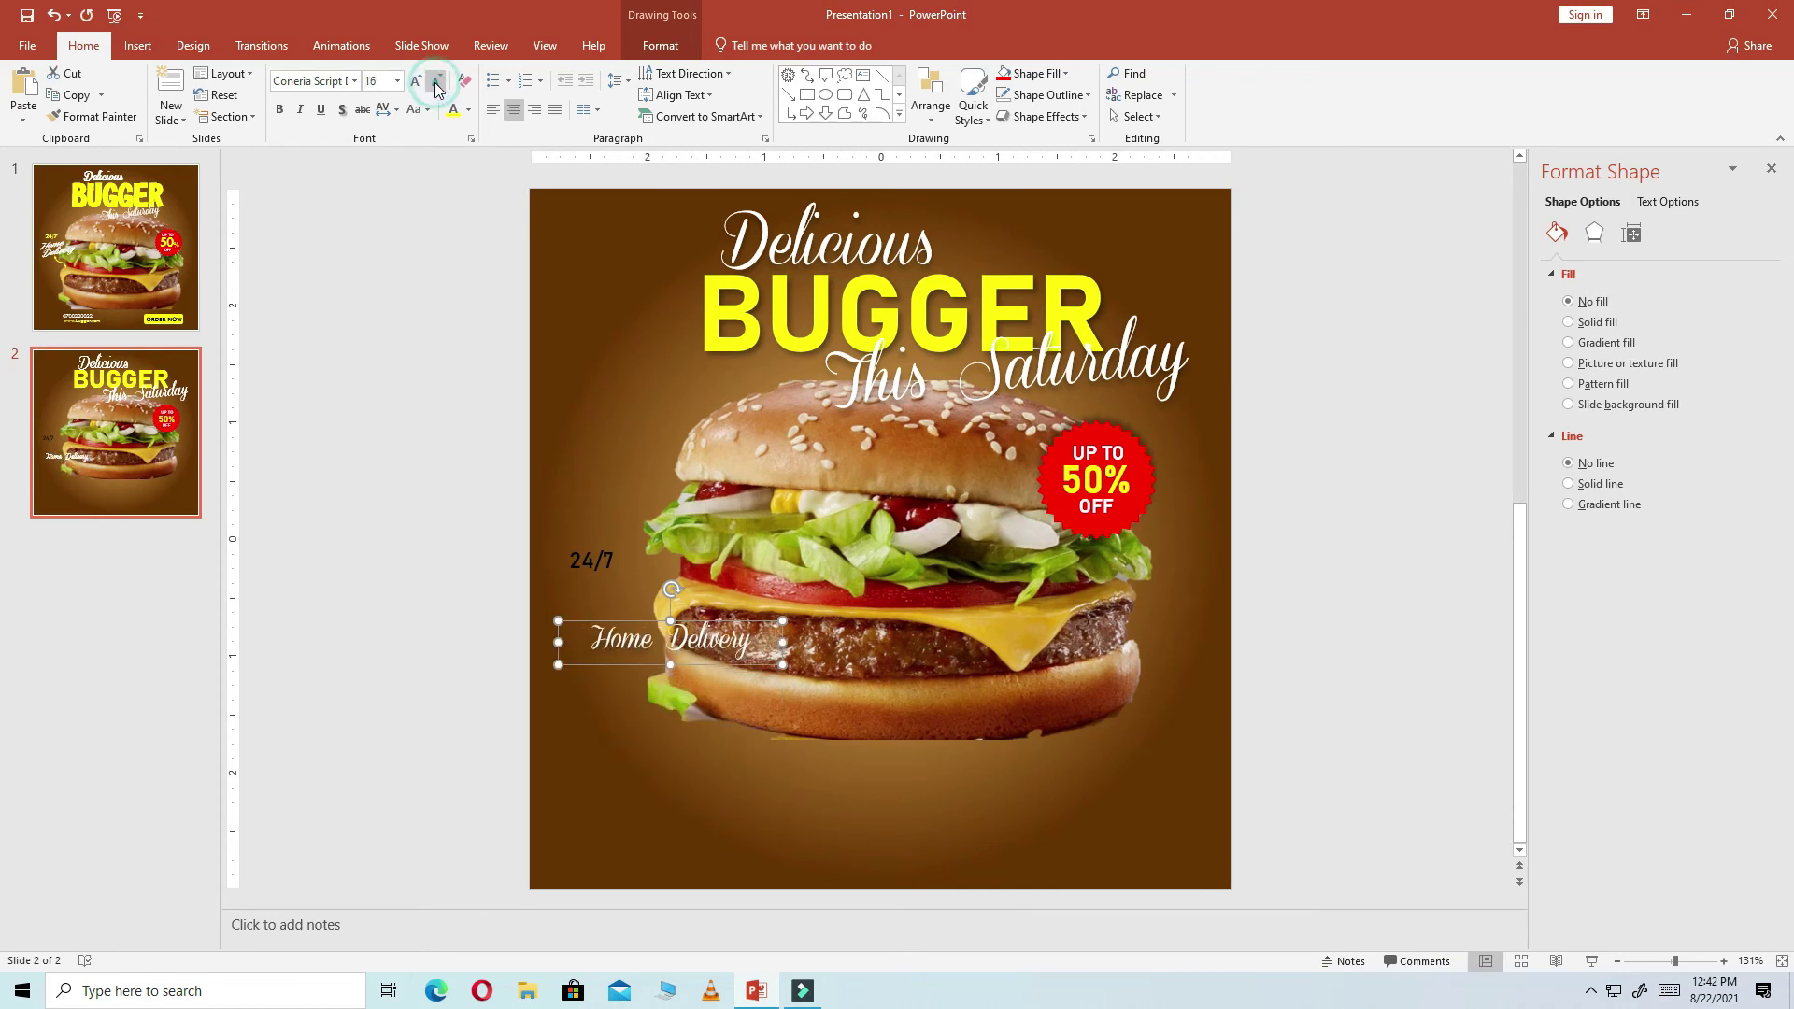
Split "Home Delivery" onto two lines and move it directly under the "24/7" text
{"action": "left_click", "coordinate": [672, 638]}
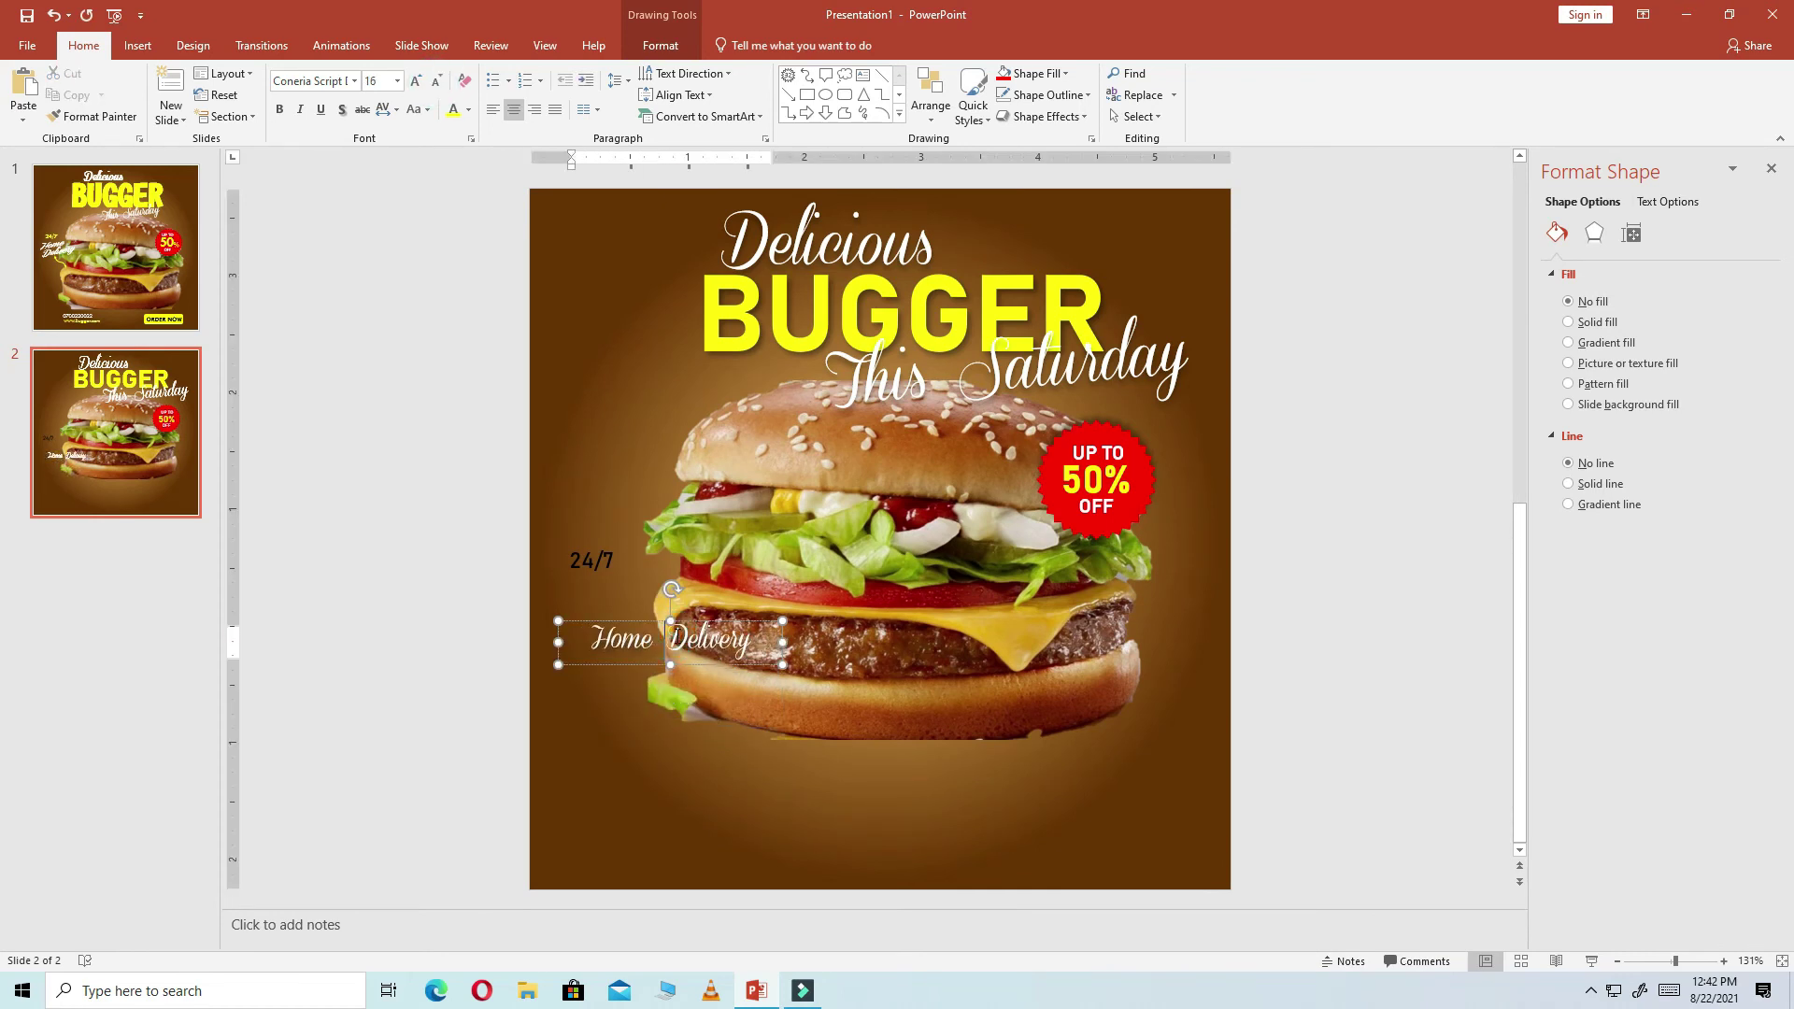
{"action": "key", "text": "Return"}
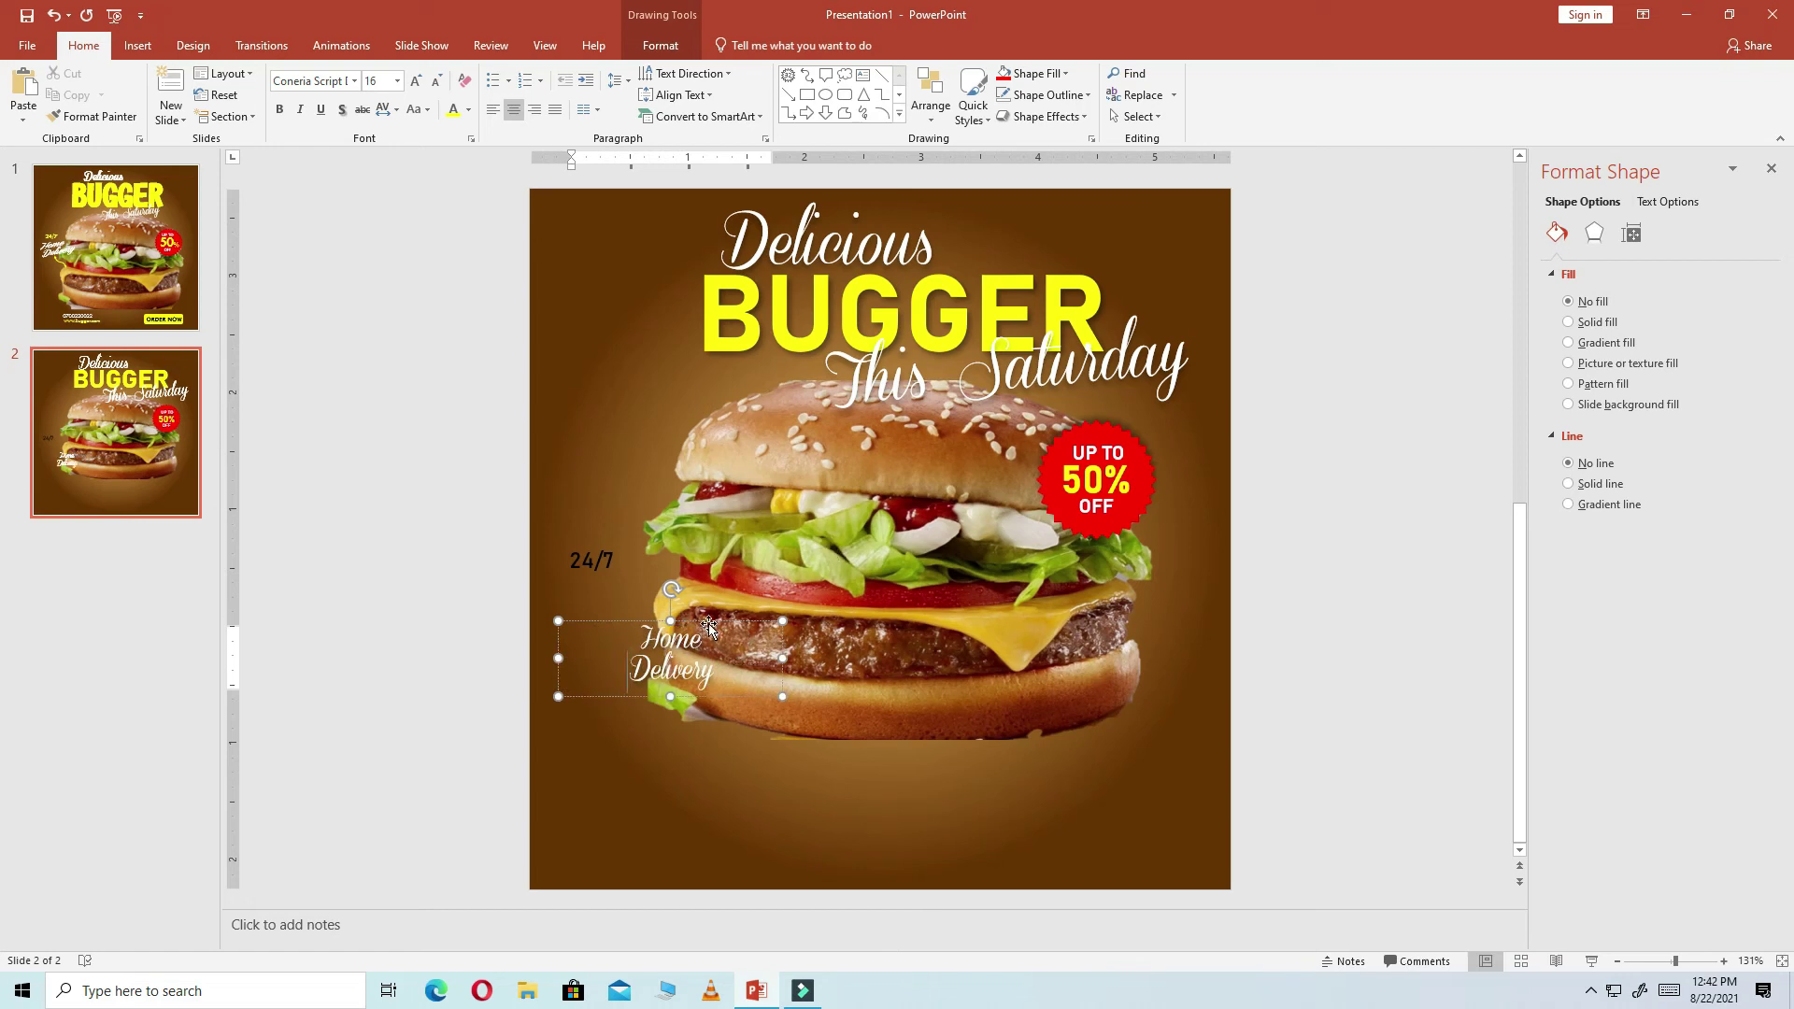
{"action": "left_click_drag", "start_coordinate": [712, 621], "coordinate": [652, 570]}
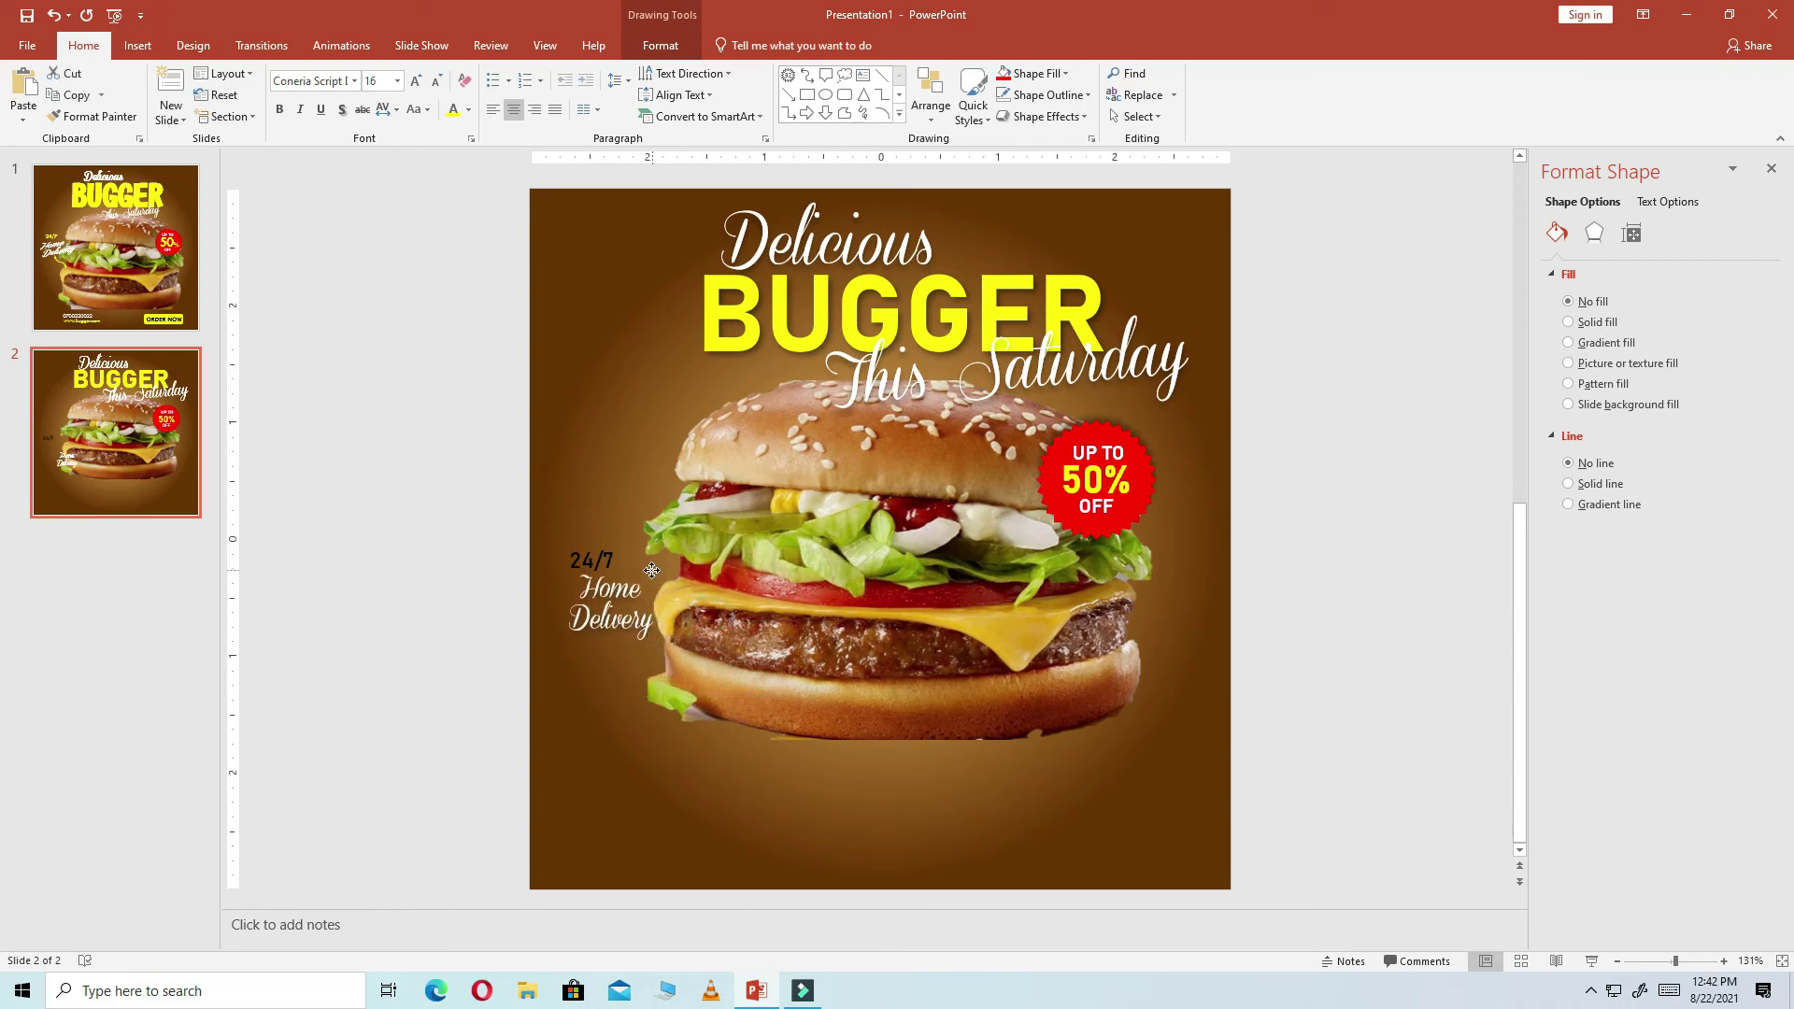
Reposition the "24/7" text box just above the "Home Delivery" text
{"action": "left_click", "coordinate": [594, 541]}
{"action": "left_click_drag", "start_coordinate": [595, 541], "coordinate": [616, 540]}
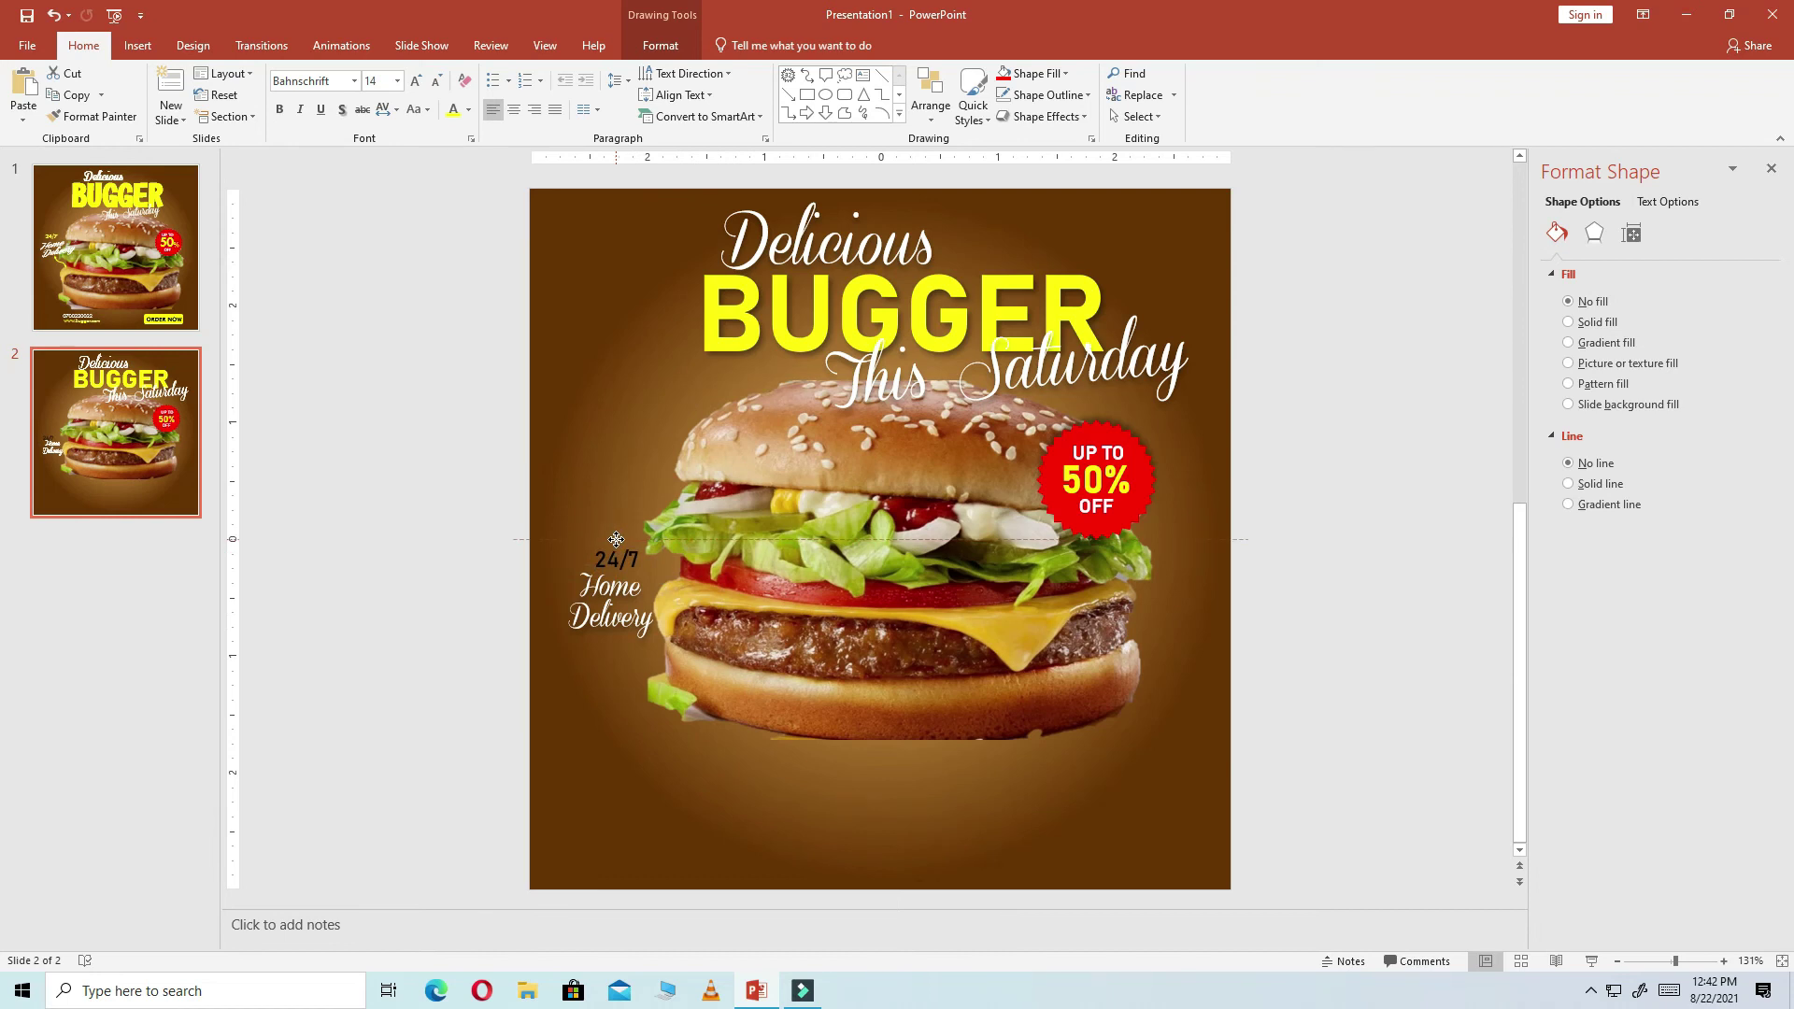
{"action": "left_click_drag", "start_coordinate": [616, 539], "coordinate": [607, 528]}
{"action": "left_click", "coordinate": [619, 591]}
Make the "24/7" text bold and color it yellow
{"action": "left_click", "coordinate": [620, 547]}
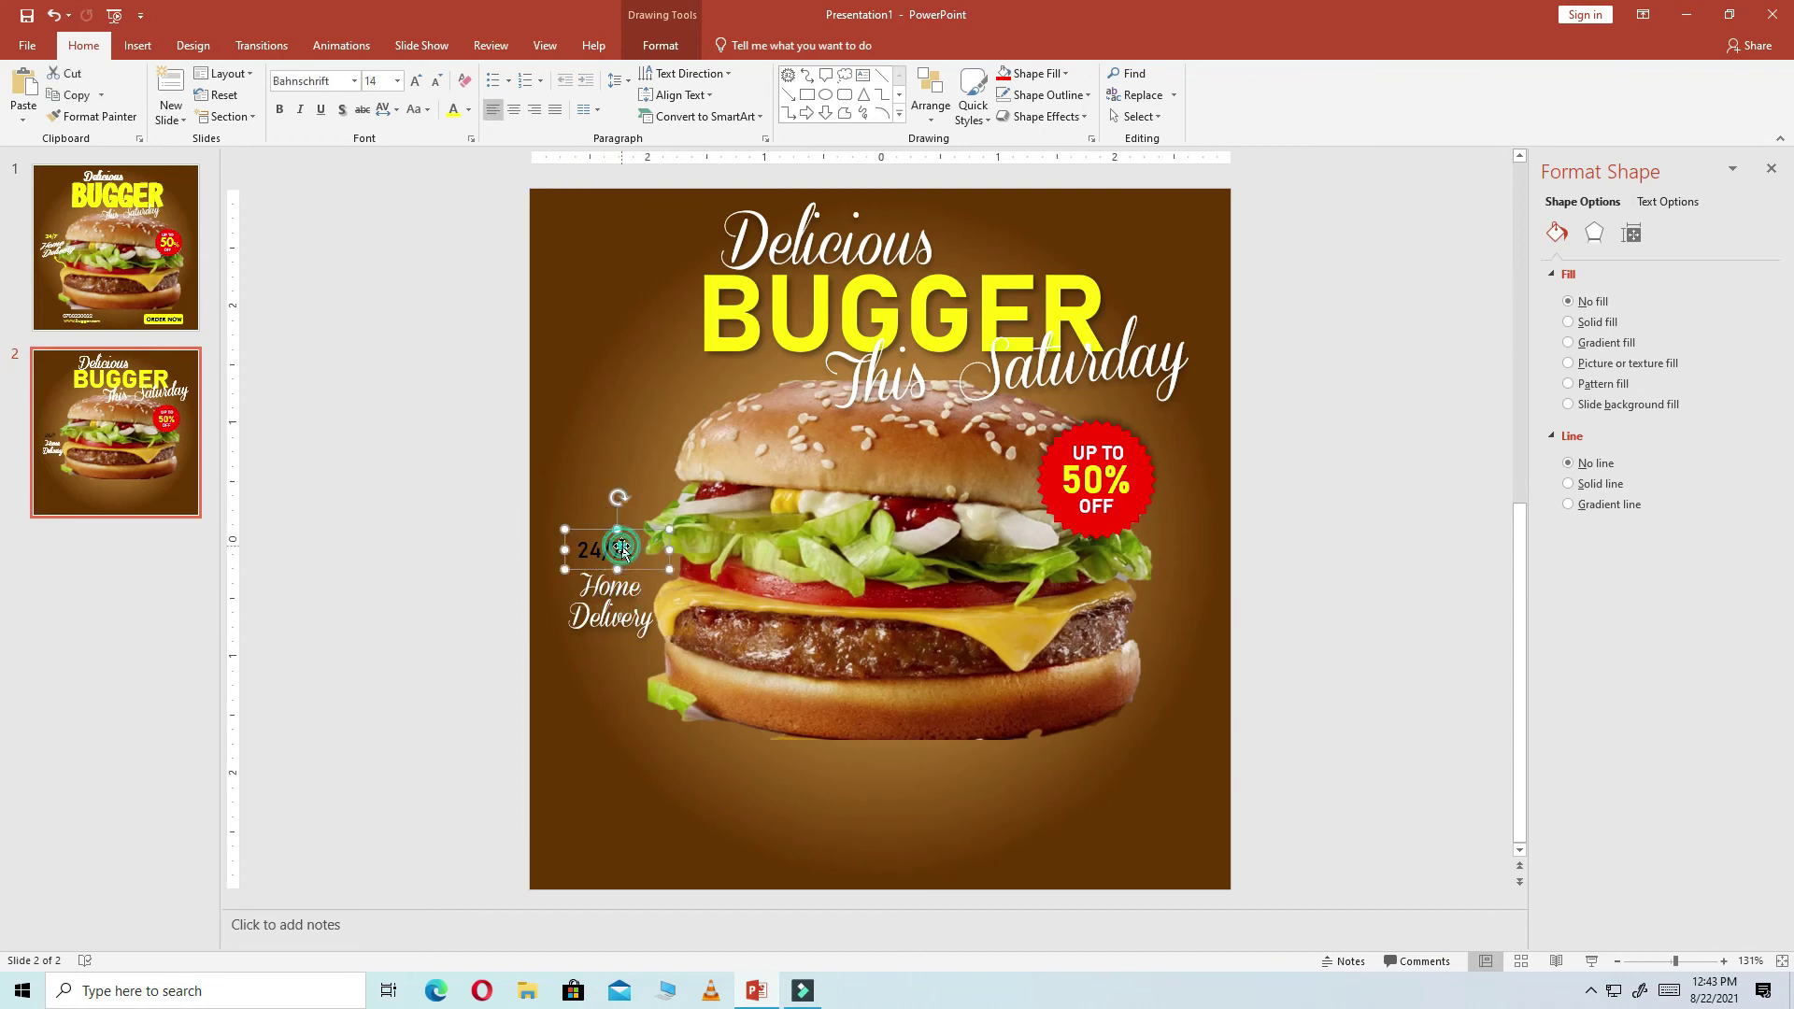
{"action": "left_click", "coordinate": [621, 548]}
{"action": "double_click", "coordinate": [621, 549]}
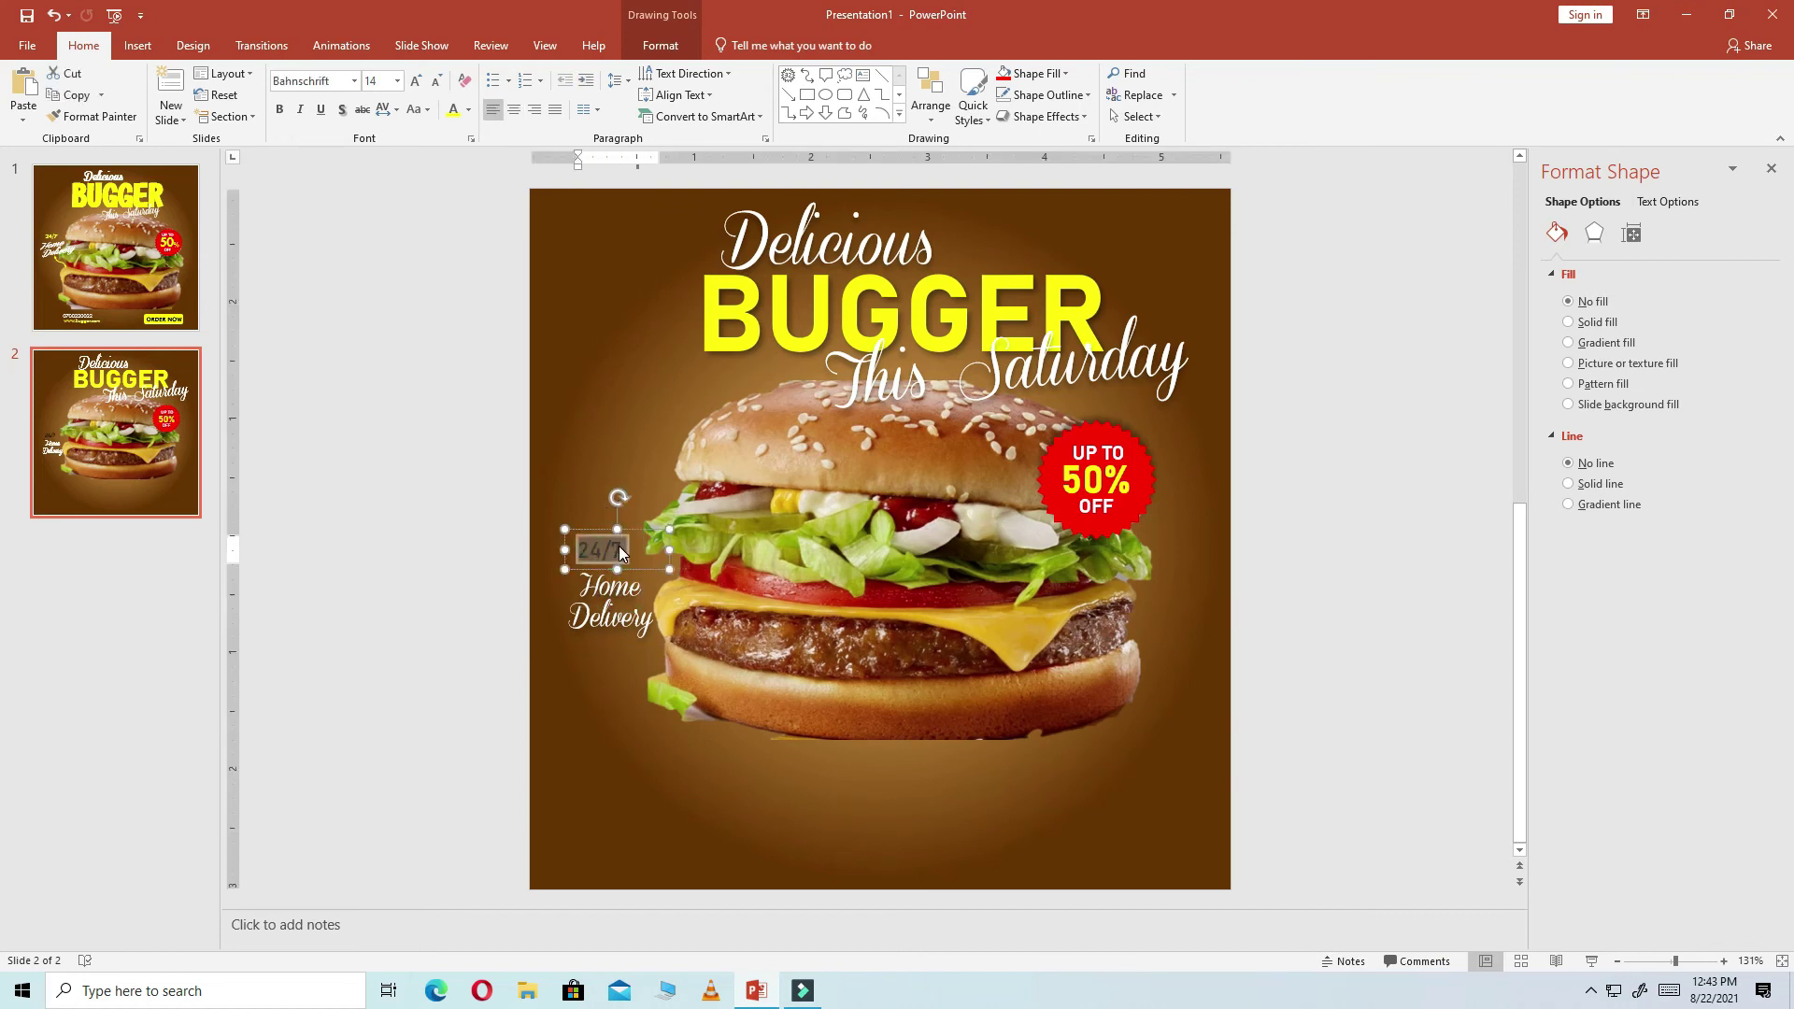
{"action": "left_click", "coordinate": [280, 112]}
{"action": "left_click", "coordinate": [455, 110]}
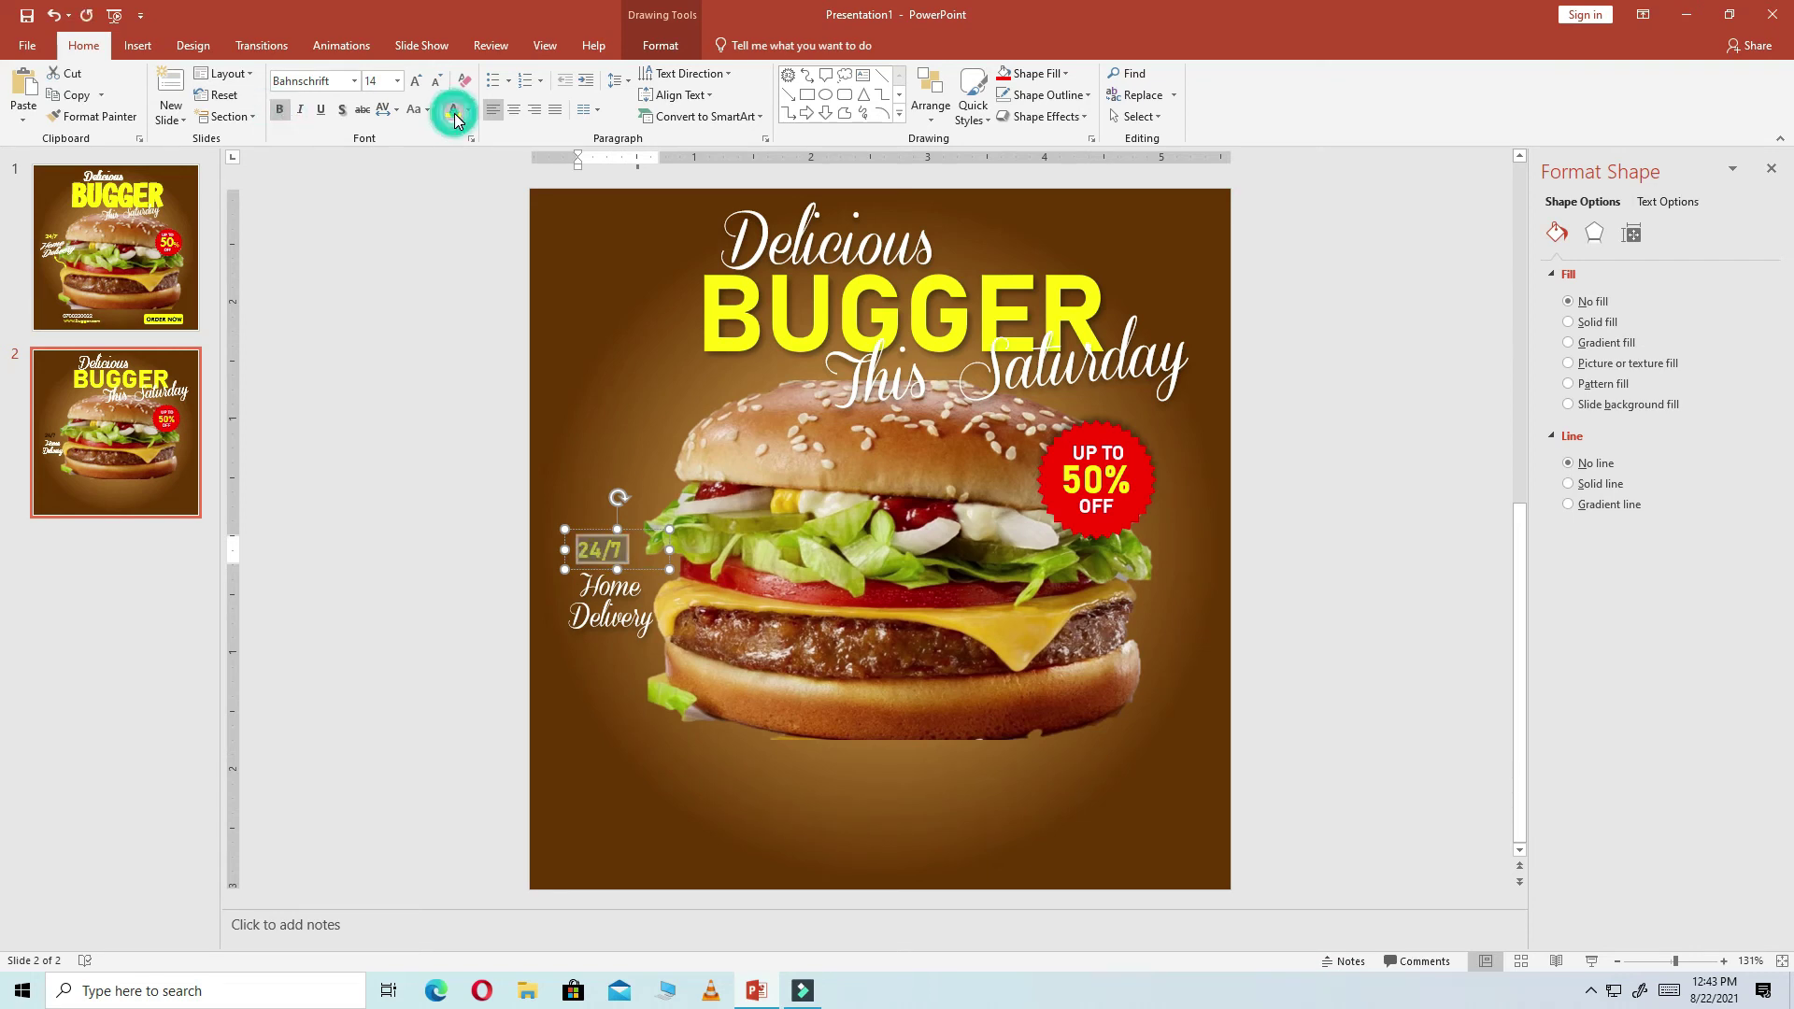
{"action": "left_click", "coordinate": [401, 520]}
Move "Home Delivery" closer to "24/7", join it back onto one line and shift it inside the slide edge
{"action": "left_click_drag", "start_coordinate": [624, 589], "coordinate": [628, 563]}
{"action": "left_click", "coordinate": [566, 606]}
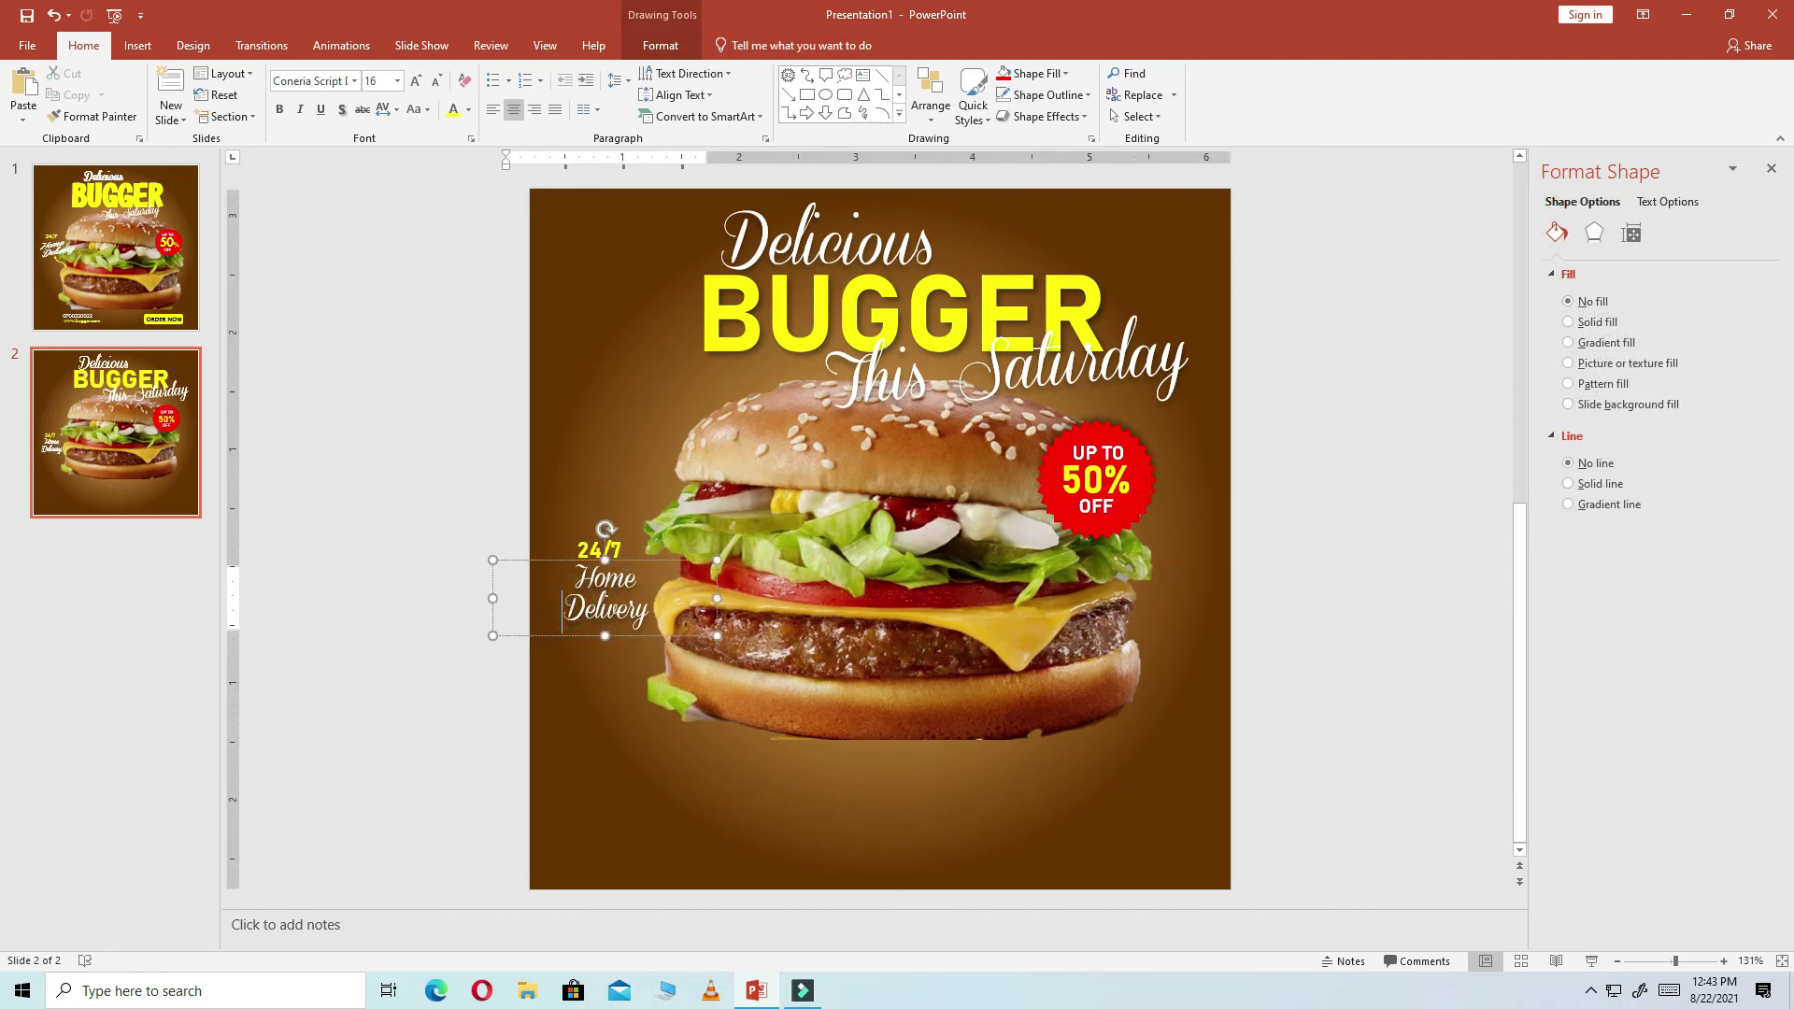
{"action": "key", "text": "BackSpace"}
{"action": "left_click_drag", "start_coordinate": [651, 562], "coordinate": [683, 568]}
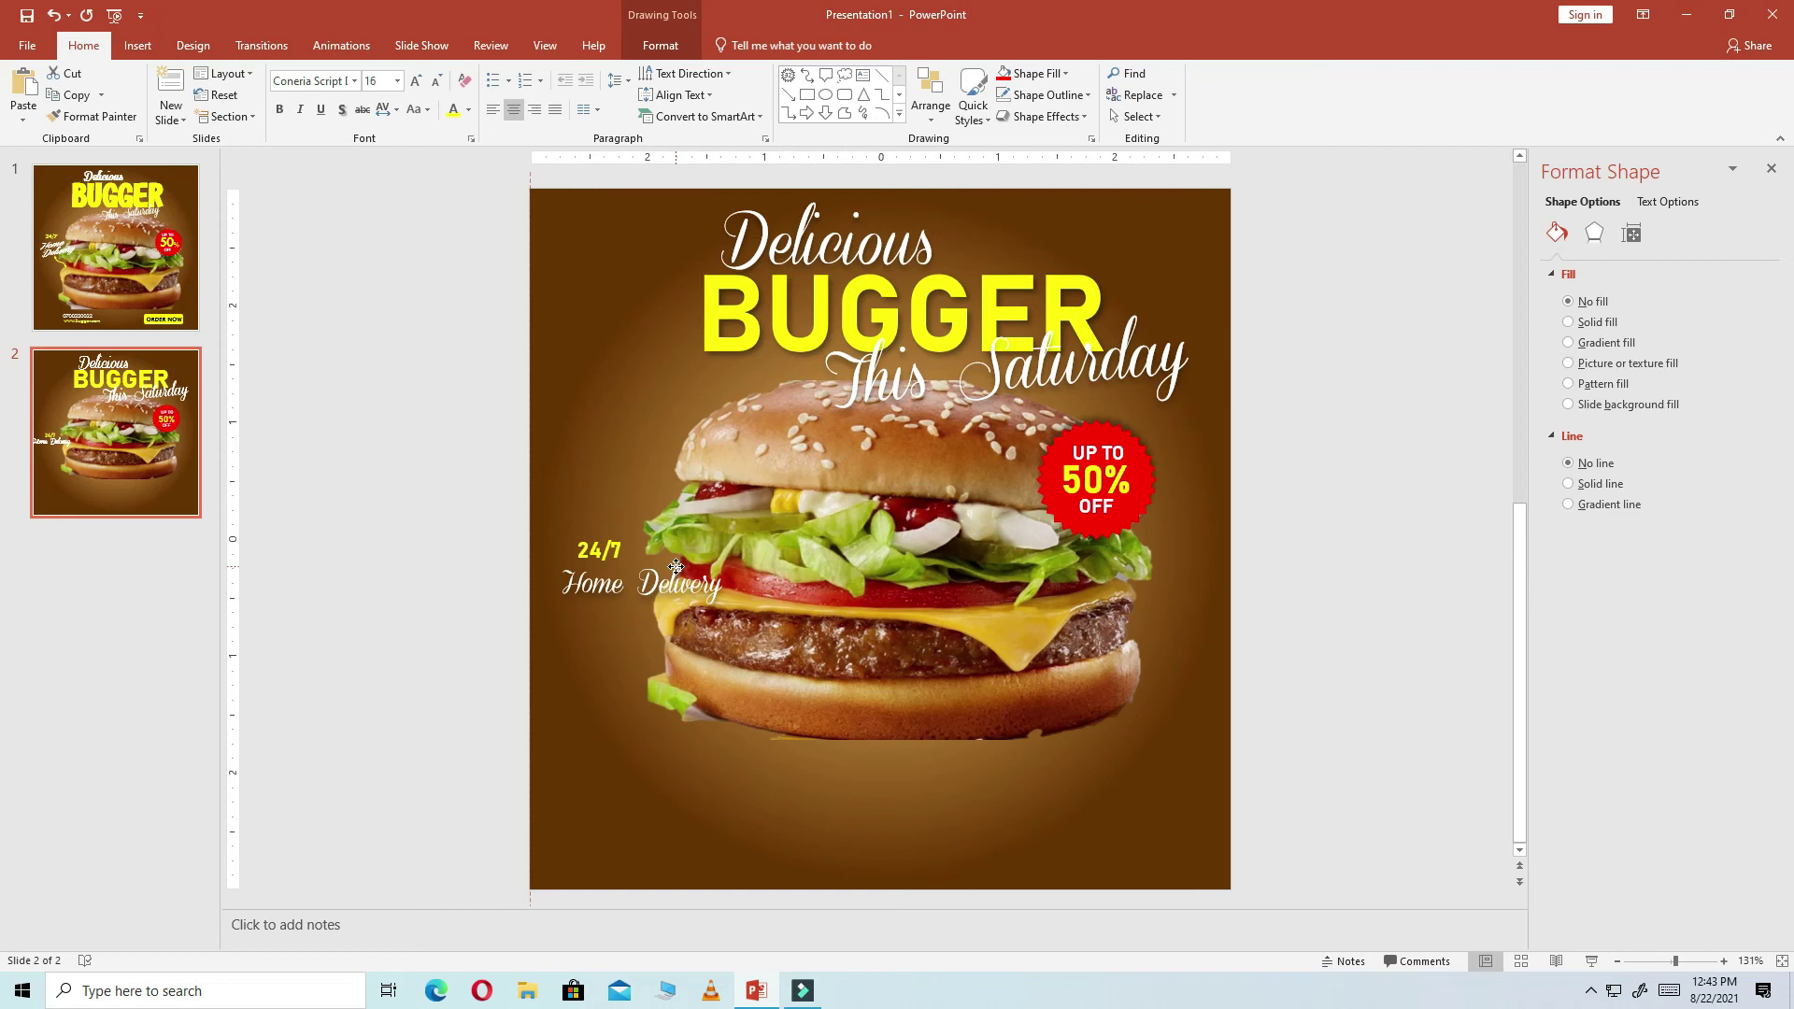
Split the "Home Delivery" text onto two lines, with "Delivery" below "Home"
{"action": "left_click", "coordinate": [676, 568]}
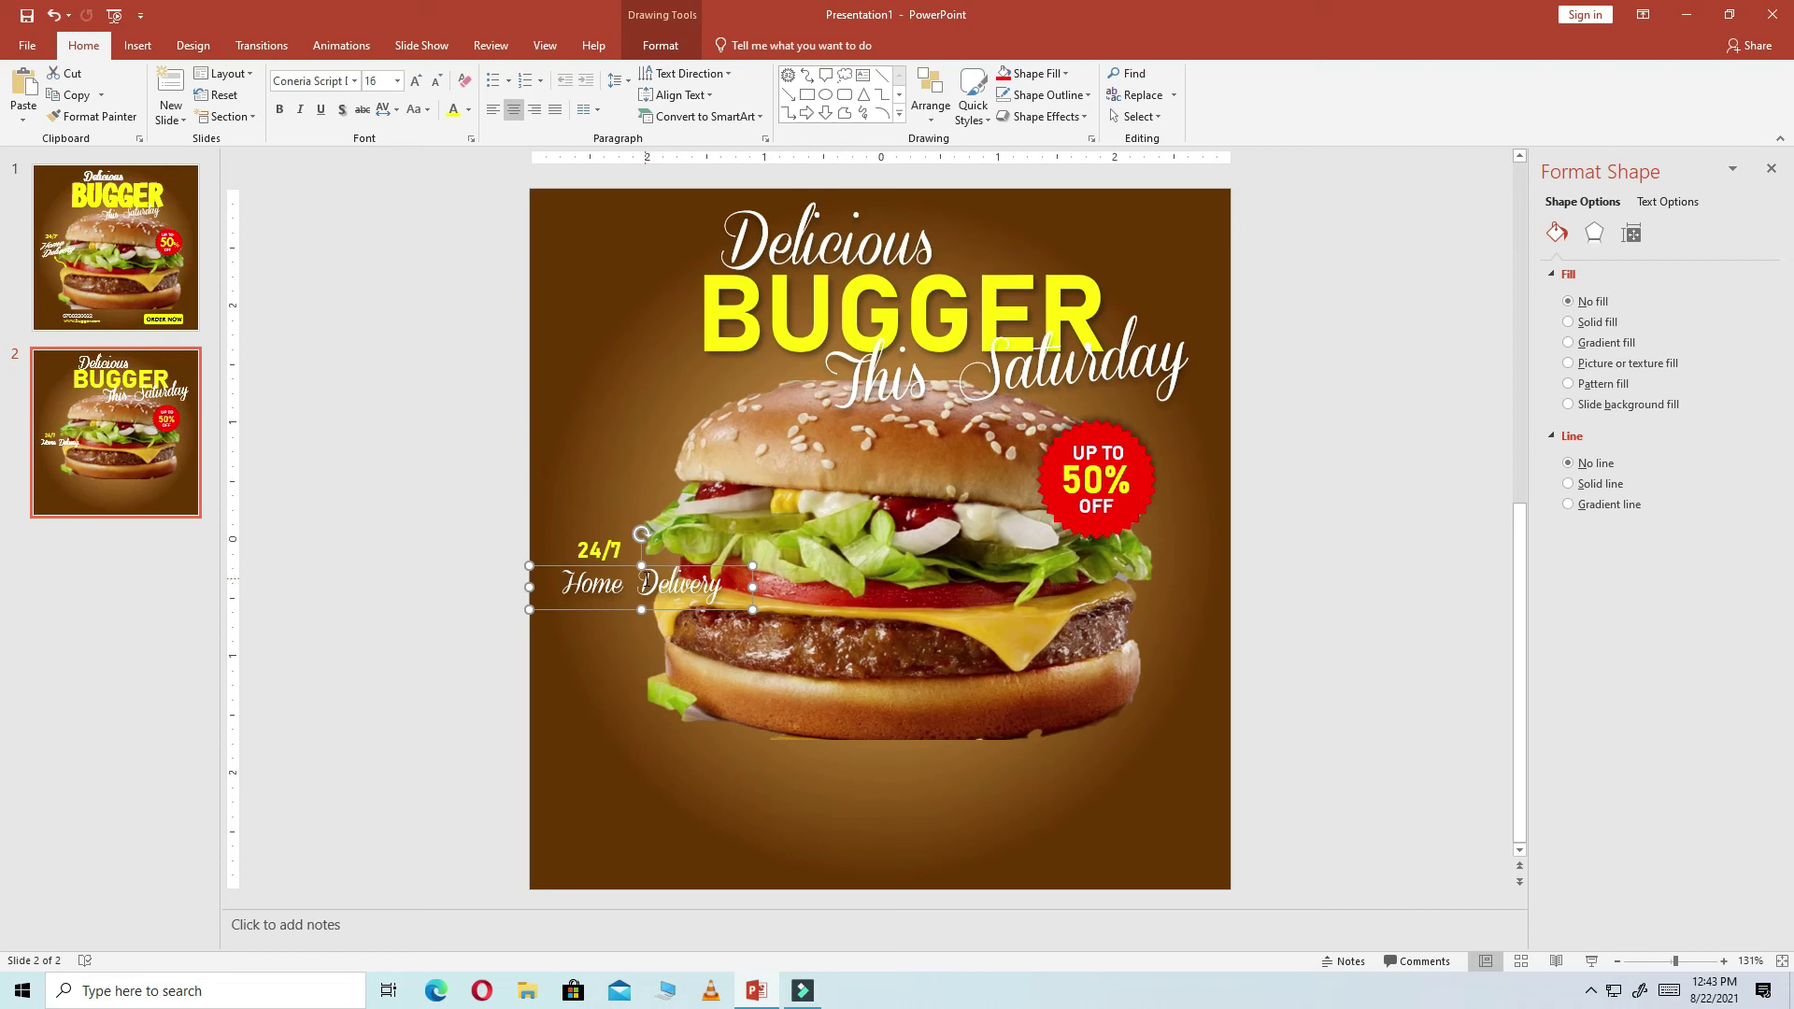
{"action": "left_click", "coordinate": [639, 582]}
{"action": "key", "text": "Return"}
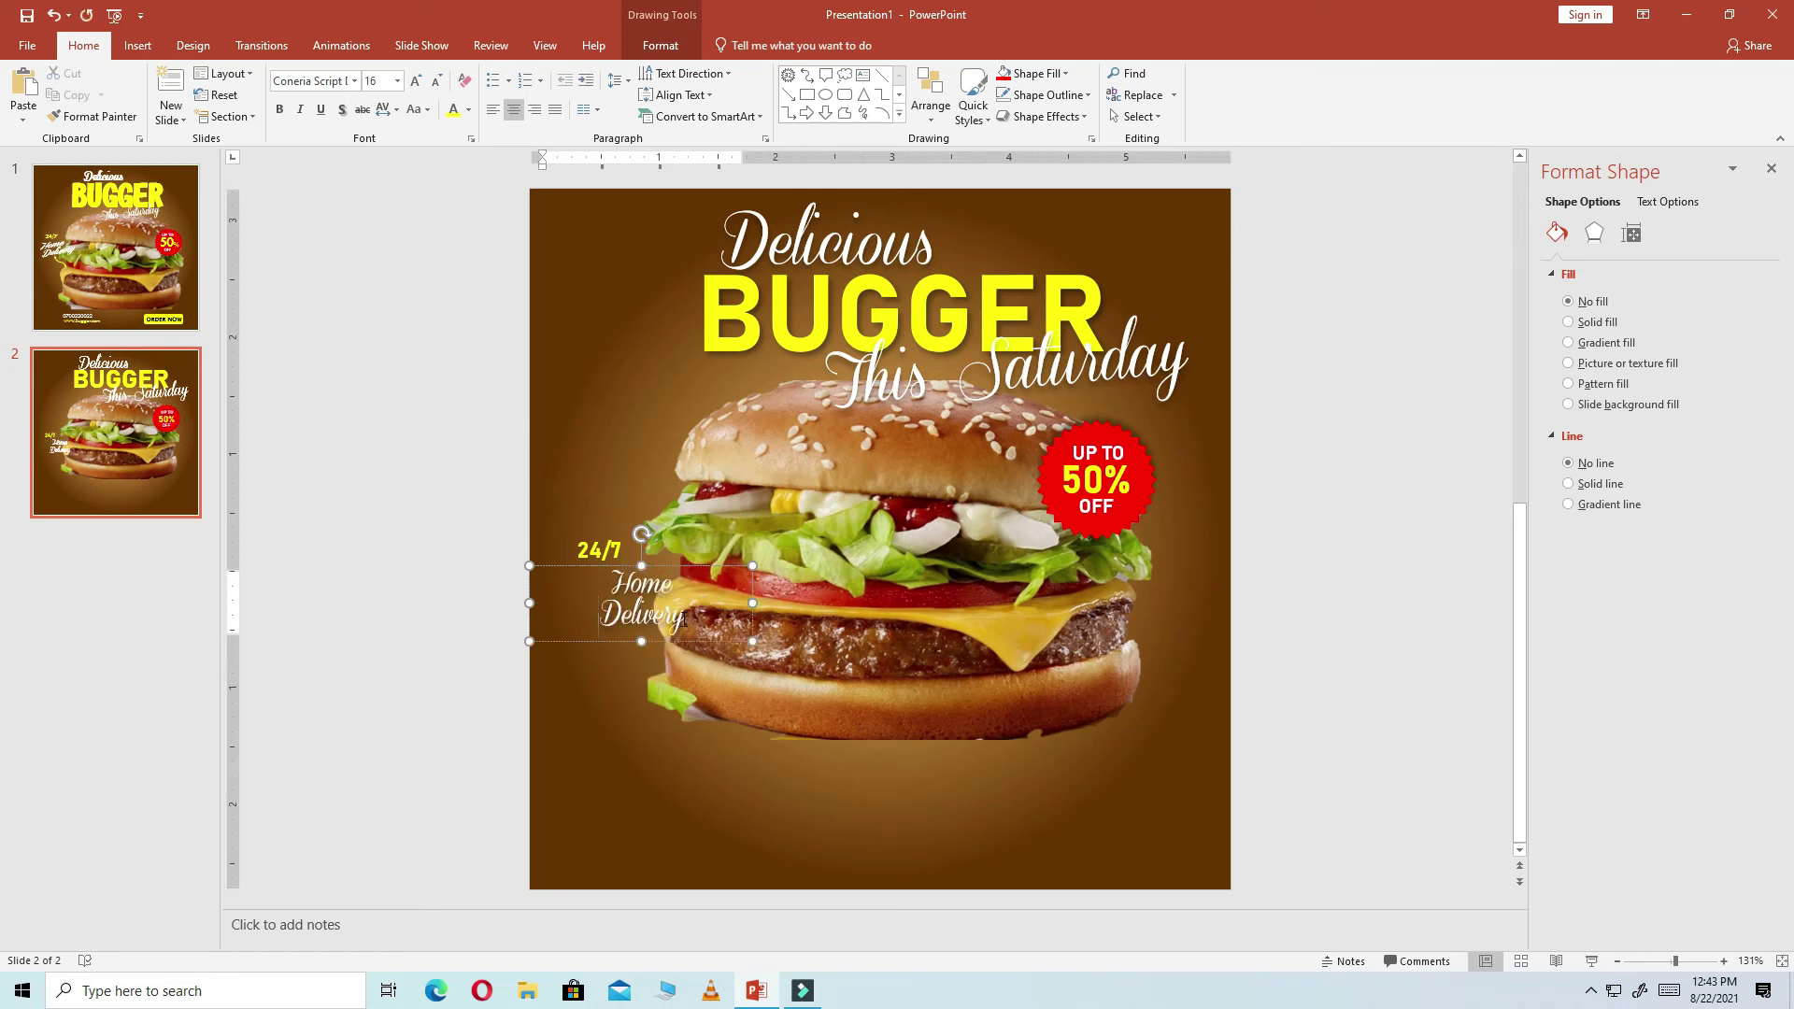
Left-align both lines of "Home Delivery" and move the text box so they line up beneath "24/7"
{"action": "left_click_drag", "start_coordinate": [683, 619], "coordinate": [427, 344]}
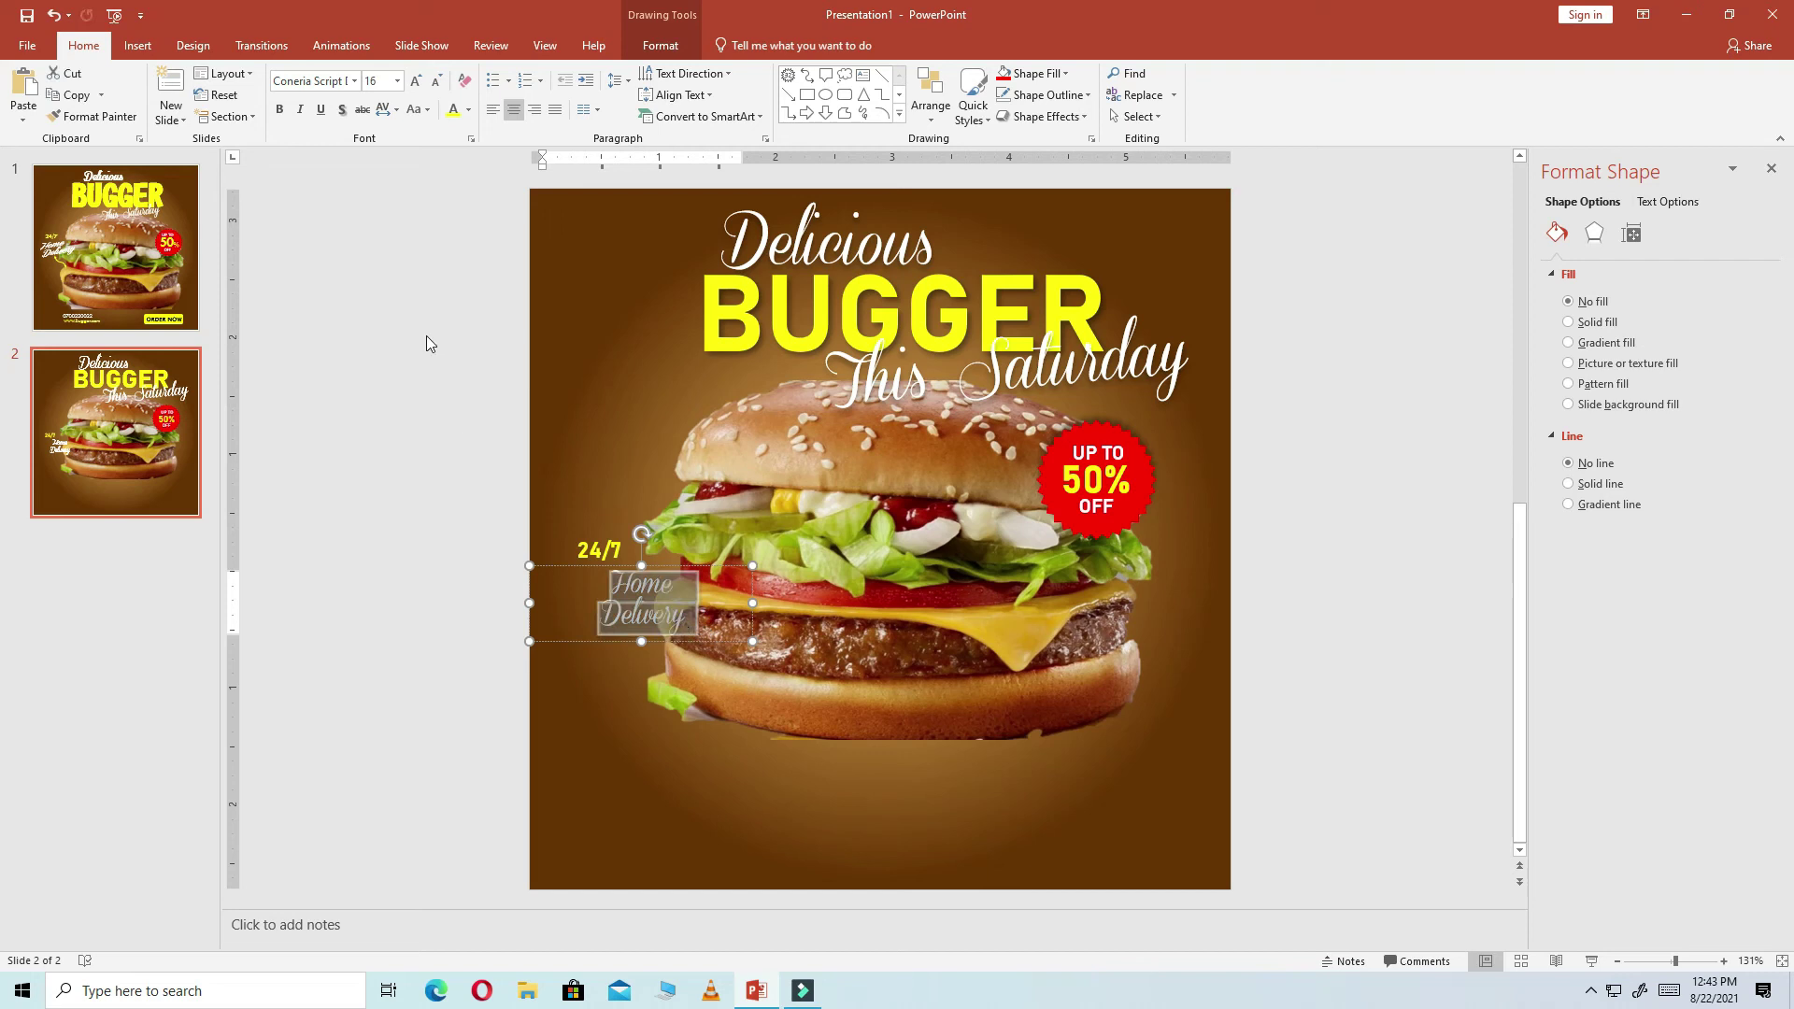
{"action": "left_click", "coordinate": [493, 109]}
{"action": "left_click", "coordinate": [593, 708]}
{"action": "left_click", "coordinate": [573, 609]}
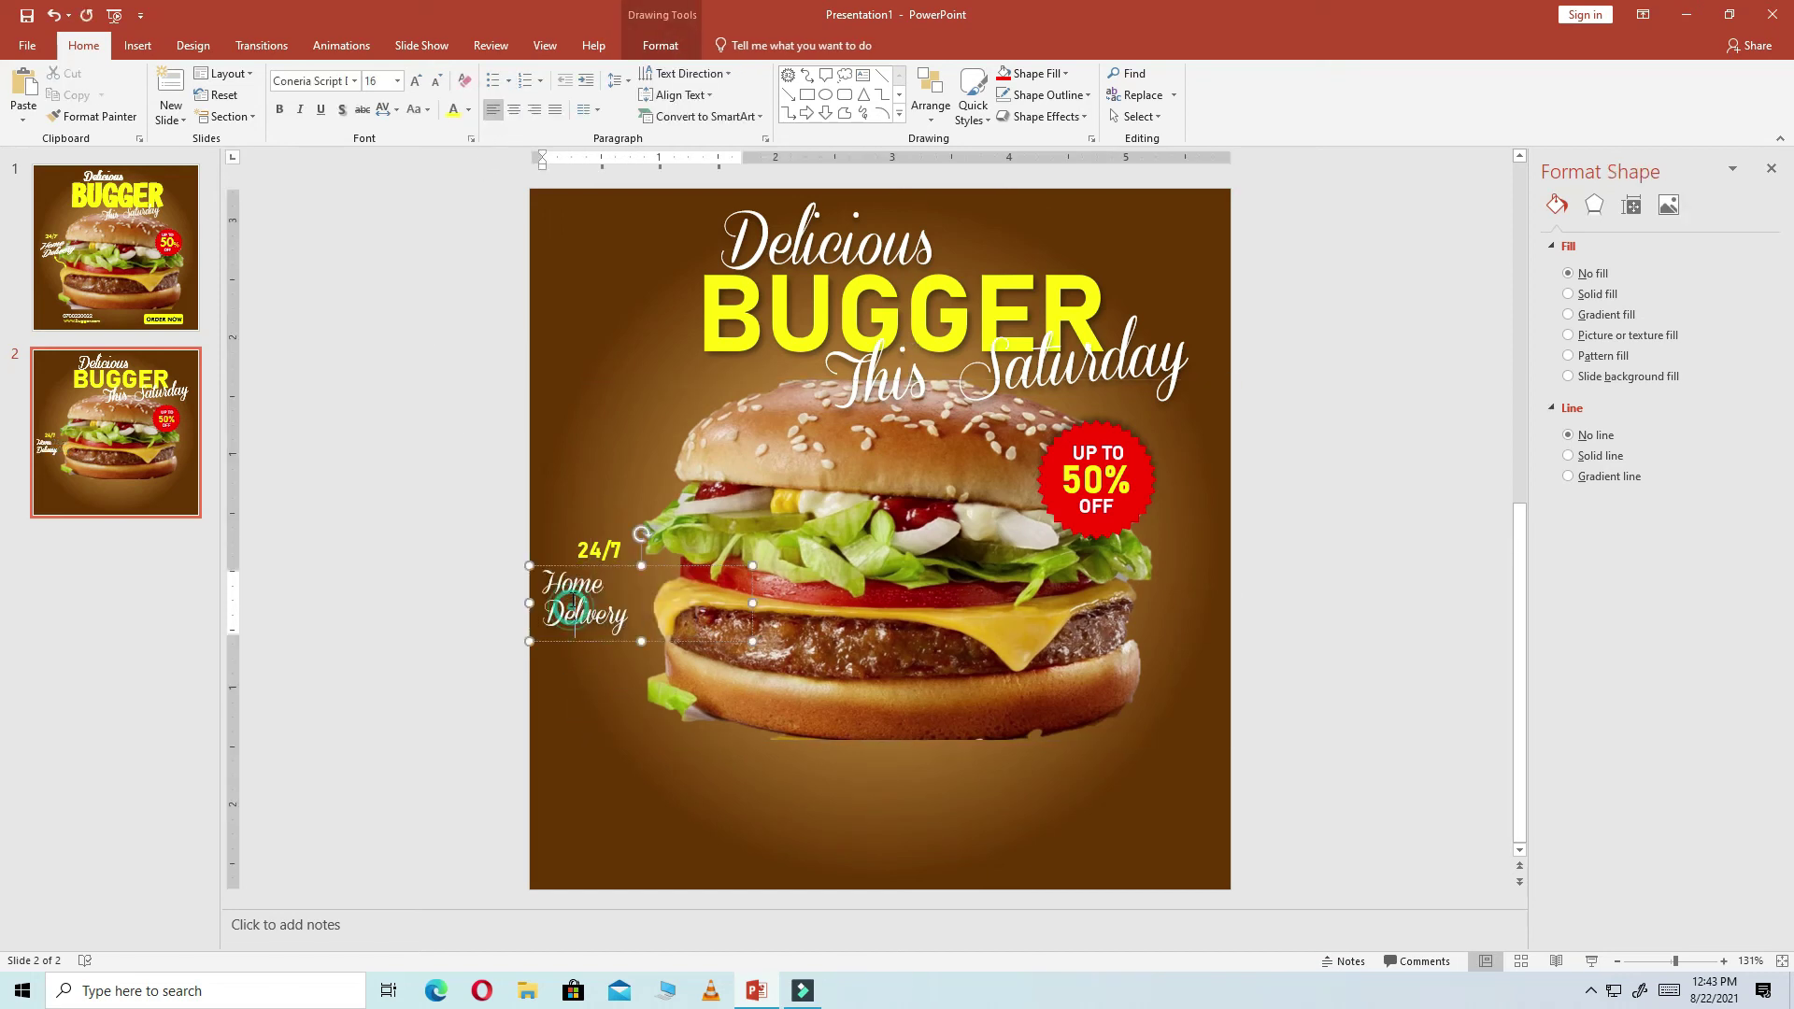
{"action": "left_click_drag", "start_coordinate": [570, 567], "coordinate": [600, 566]}
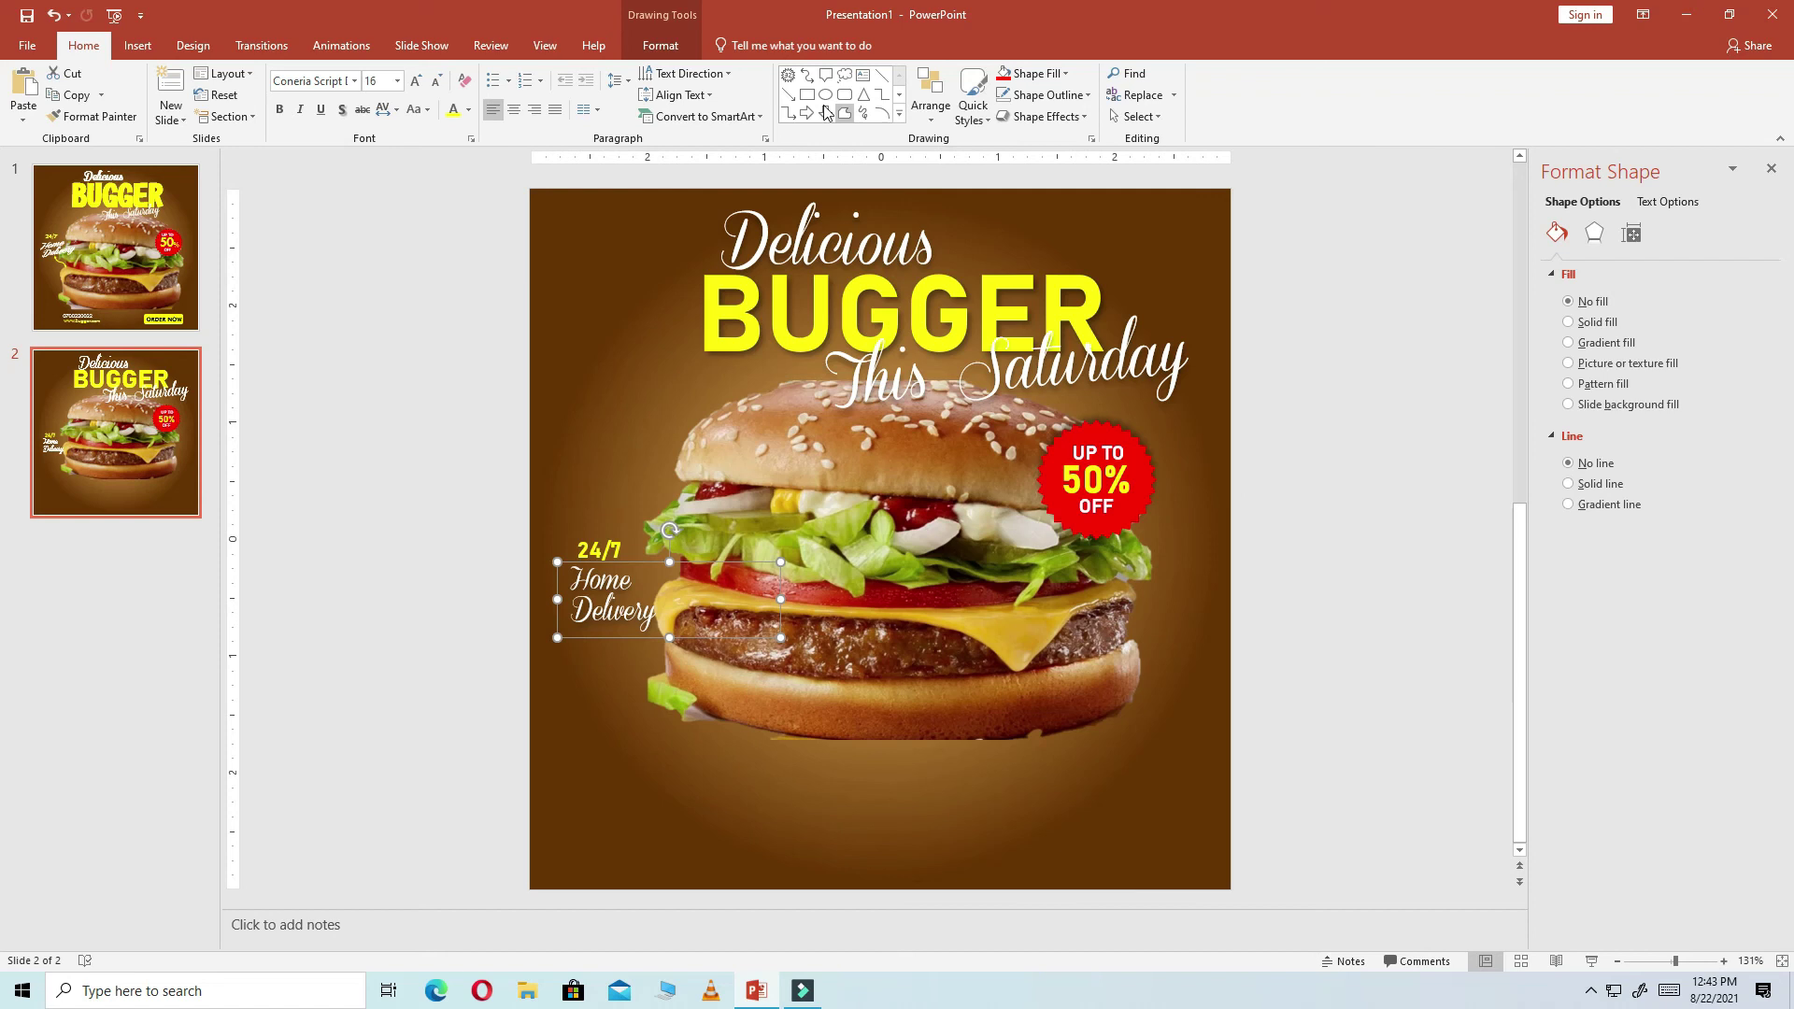
{"action": "left_click", "coordinate": [662, 45]}
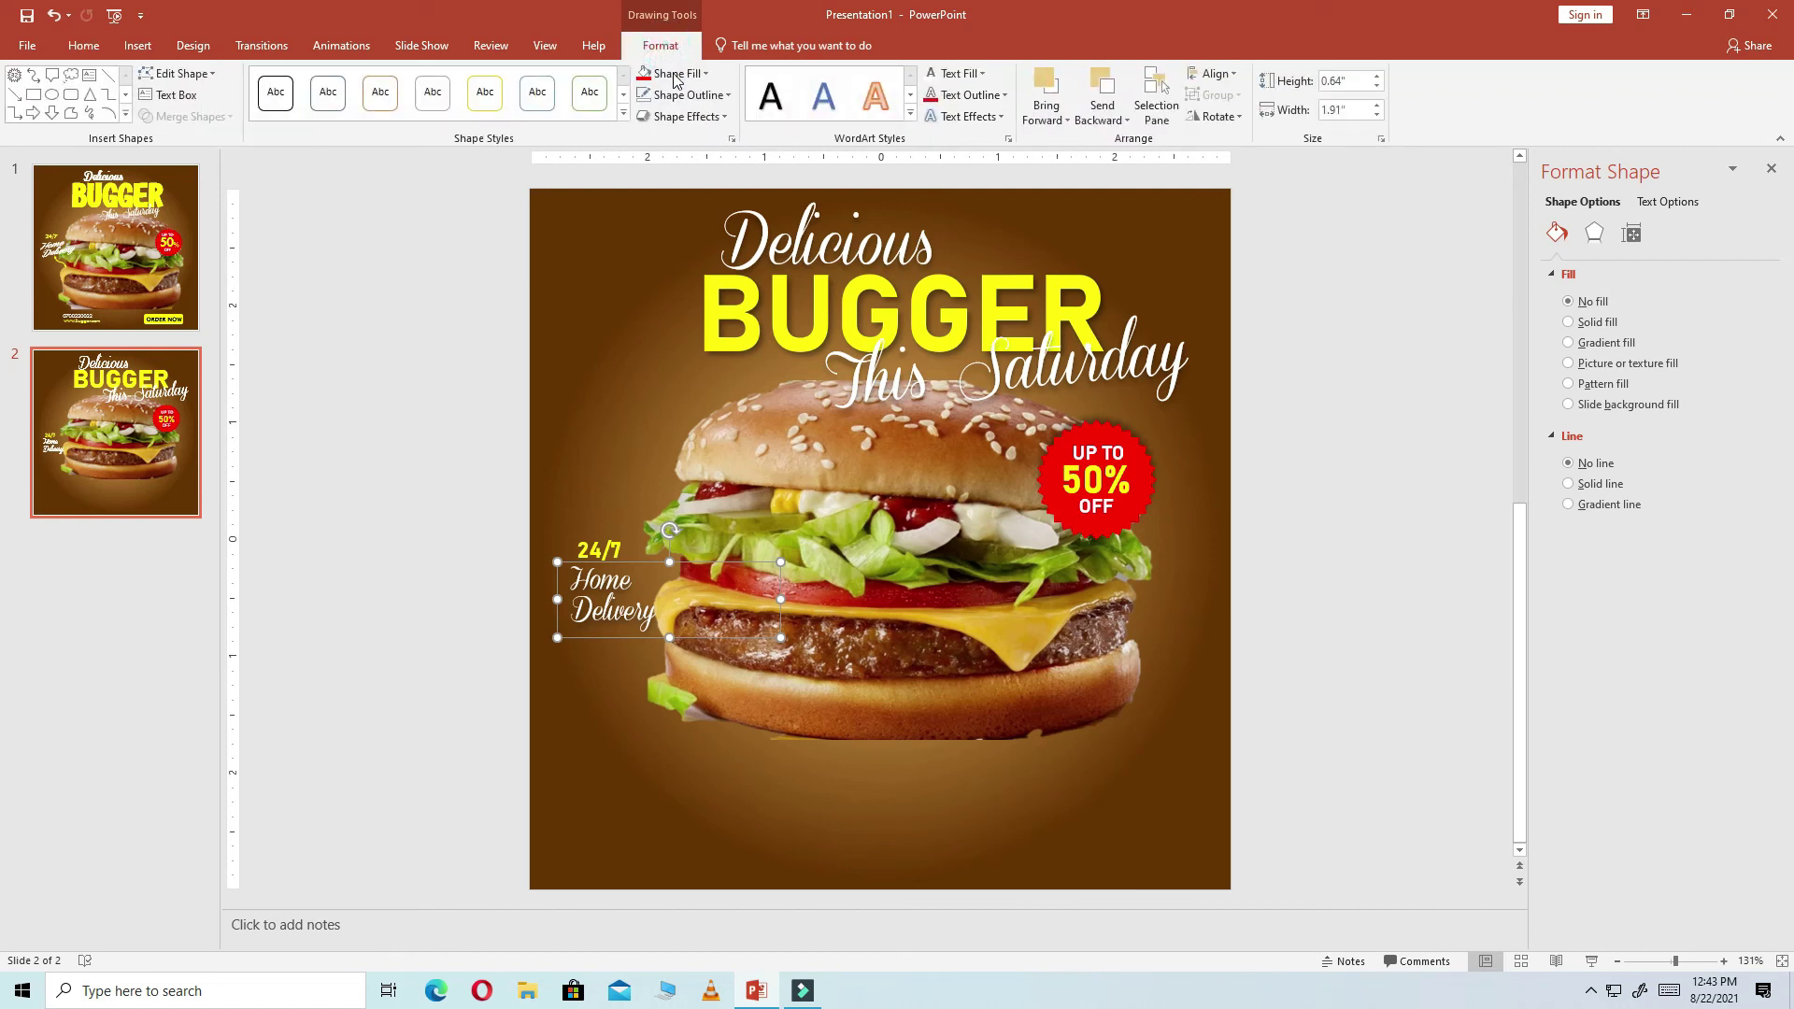
{"action": "left_click", "coordinate": [999, 117]}
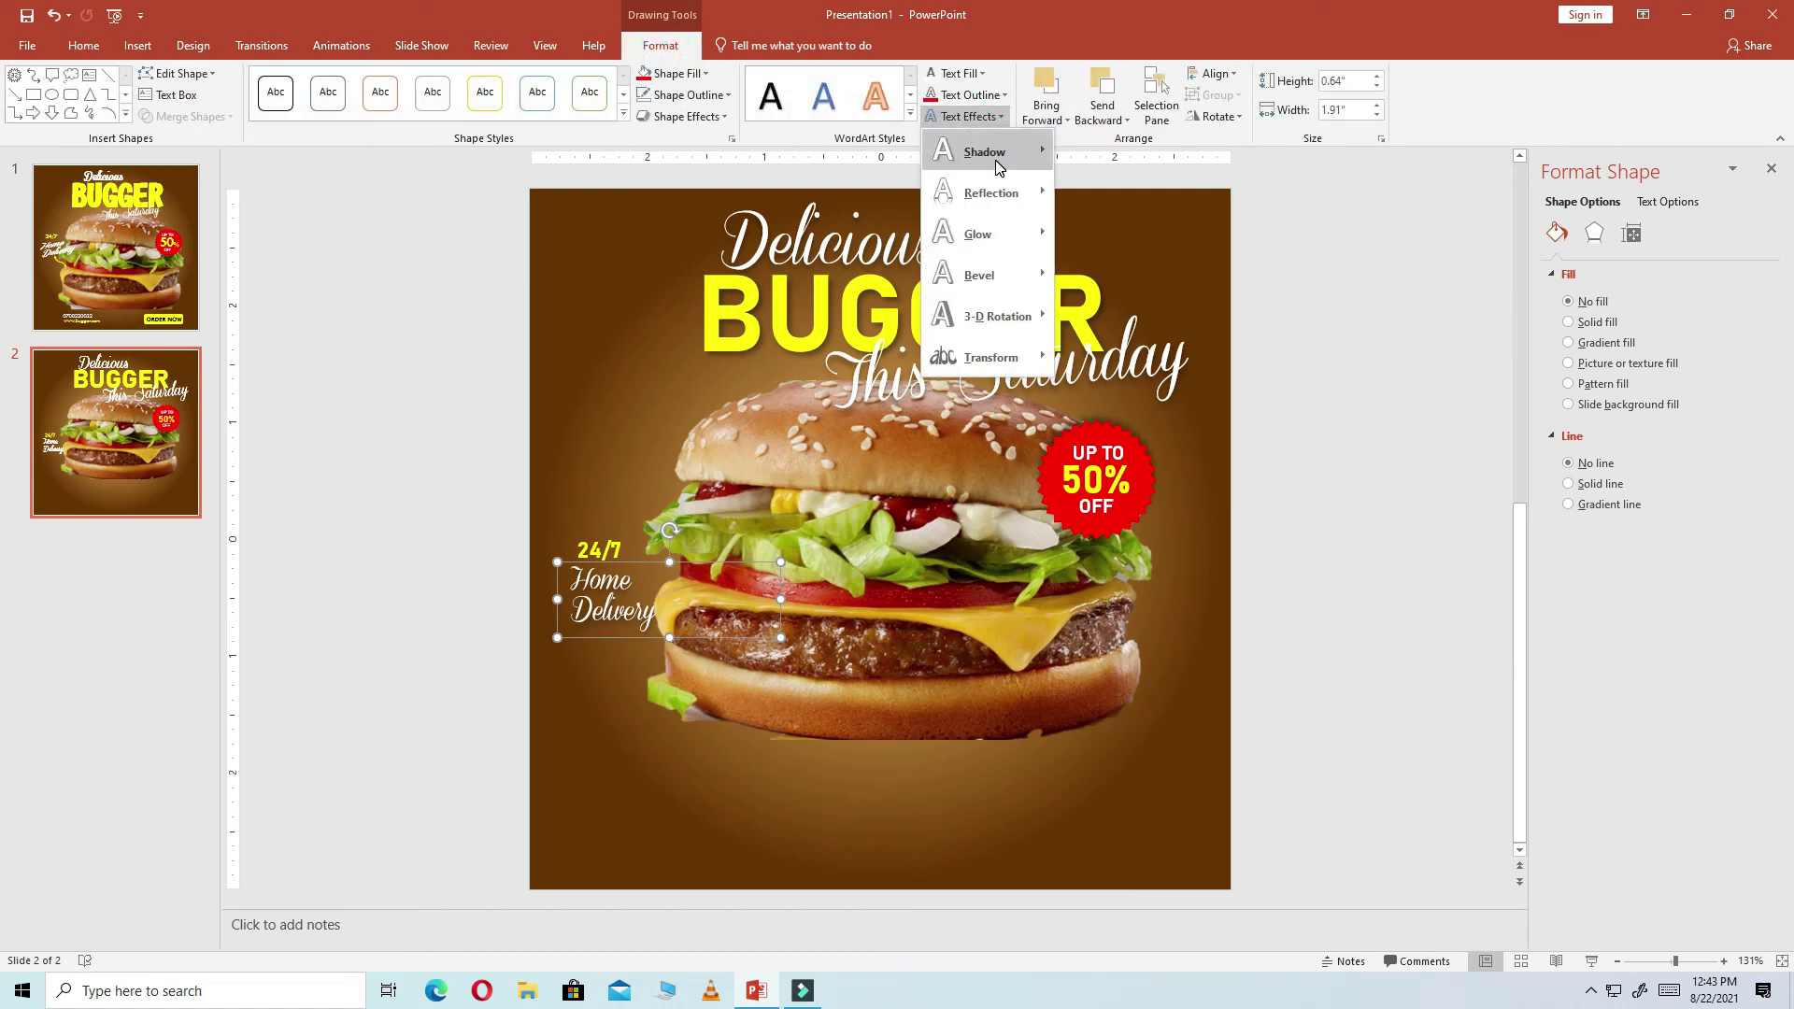
{"action": "mouse_move", "coordinate": [996, 166]}
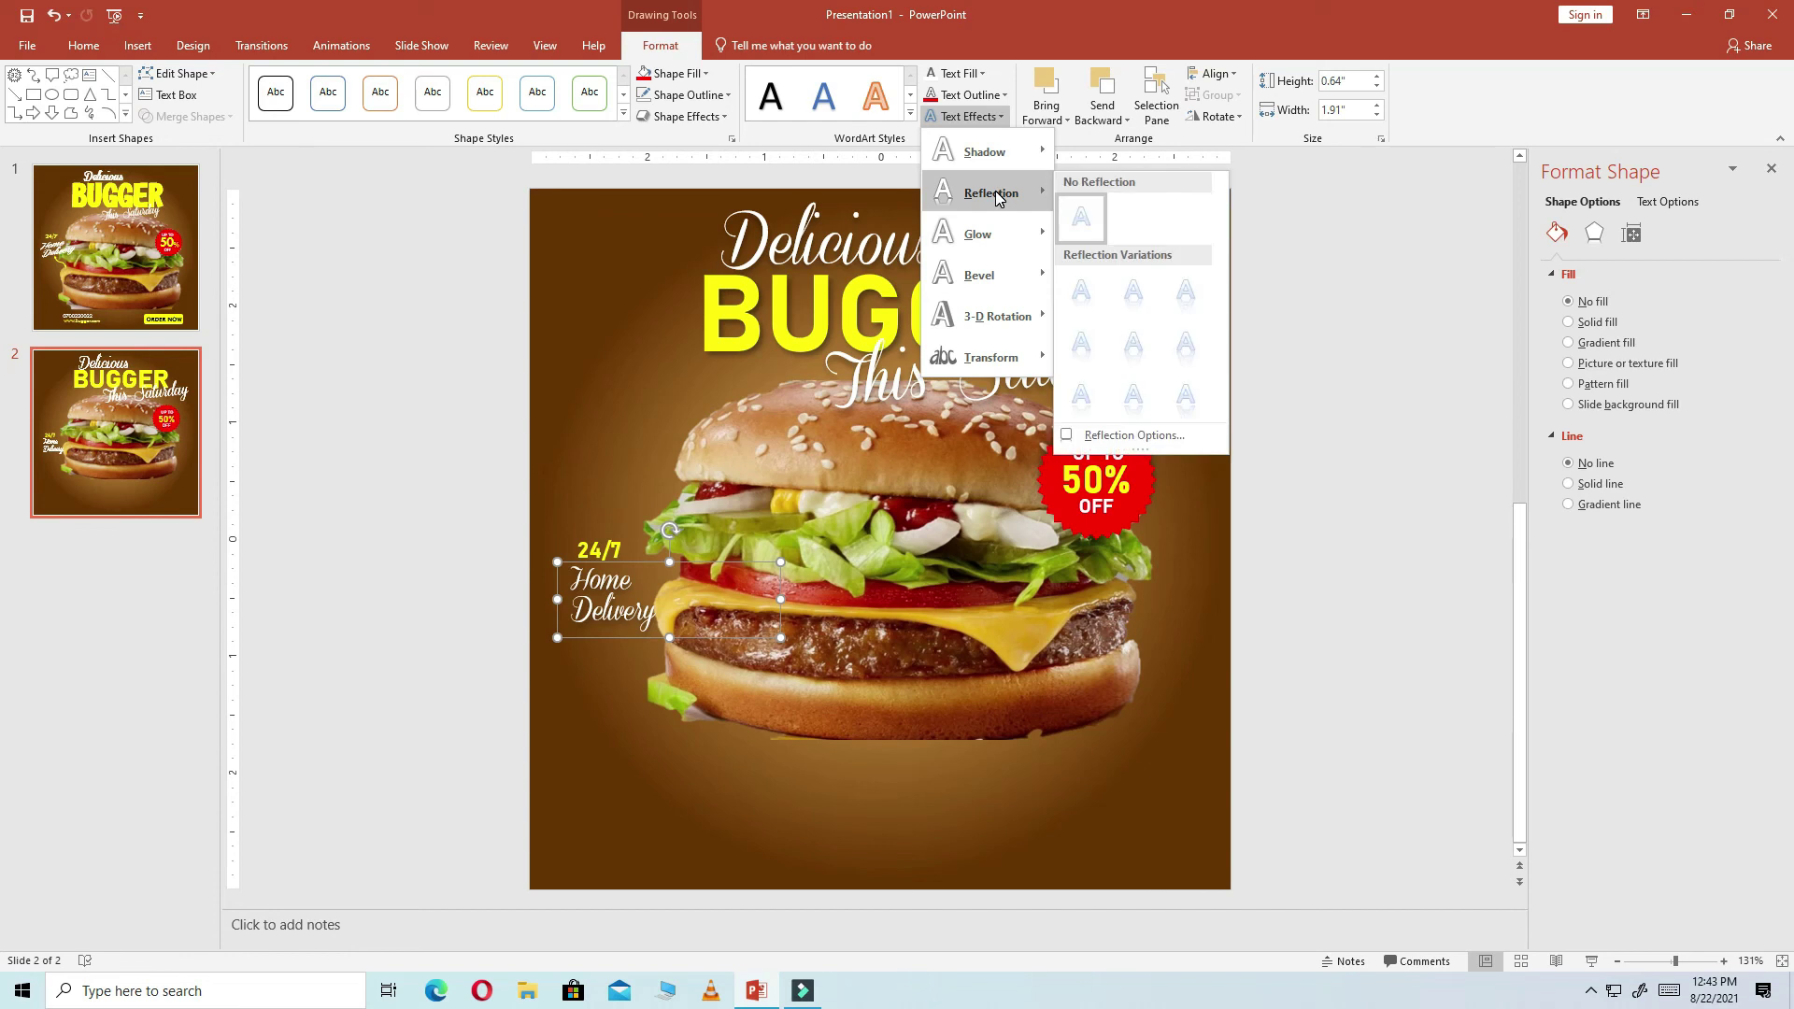
{"action": "mouse_move", "coordinate": [976, 235]}
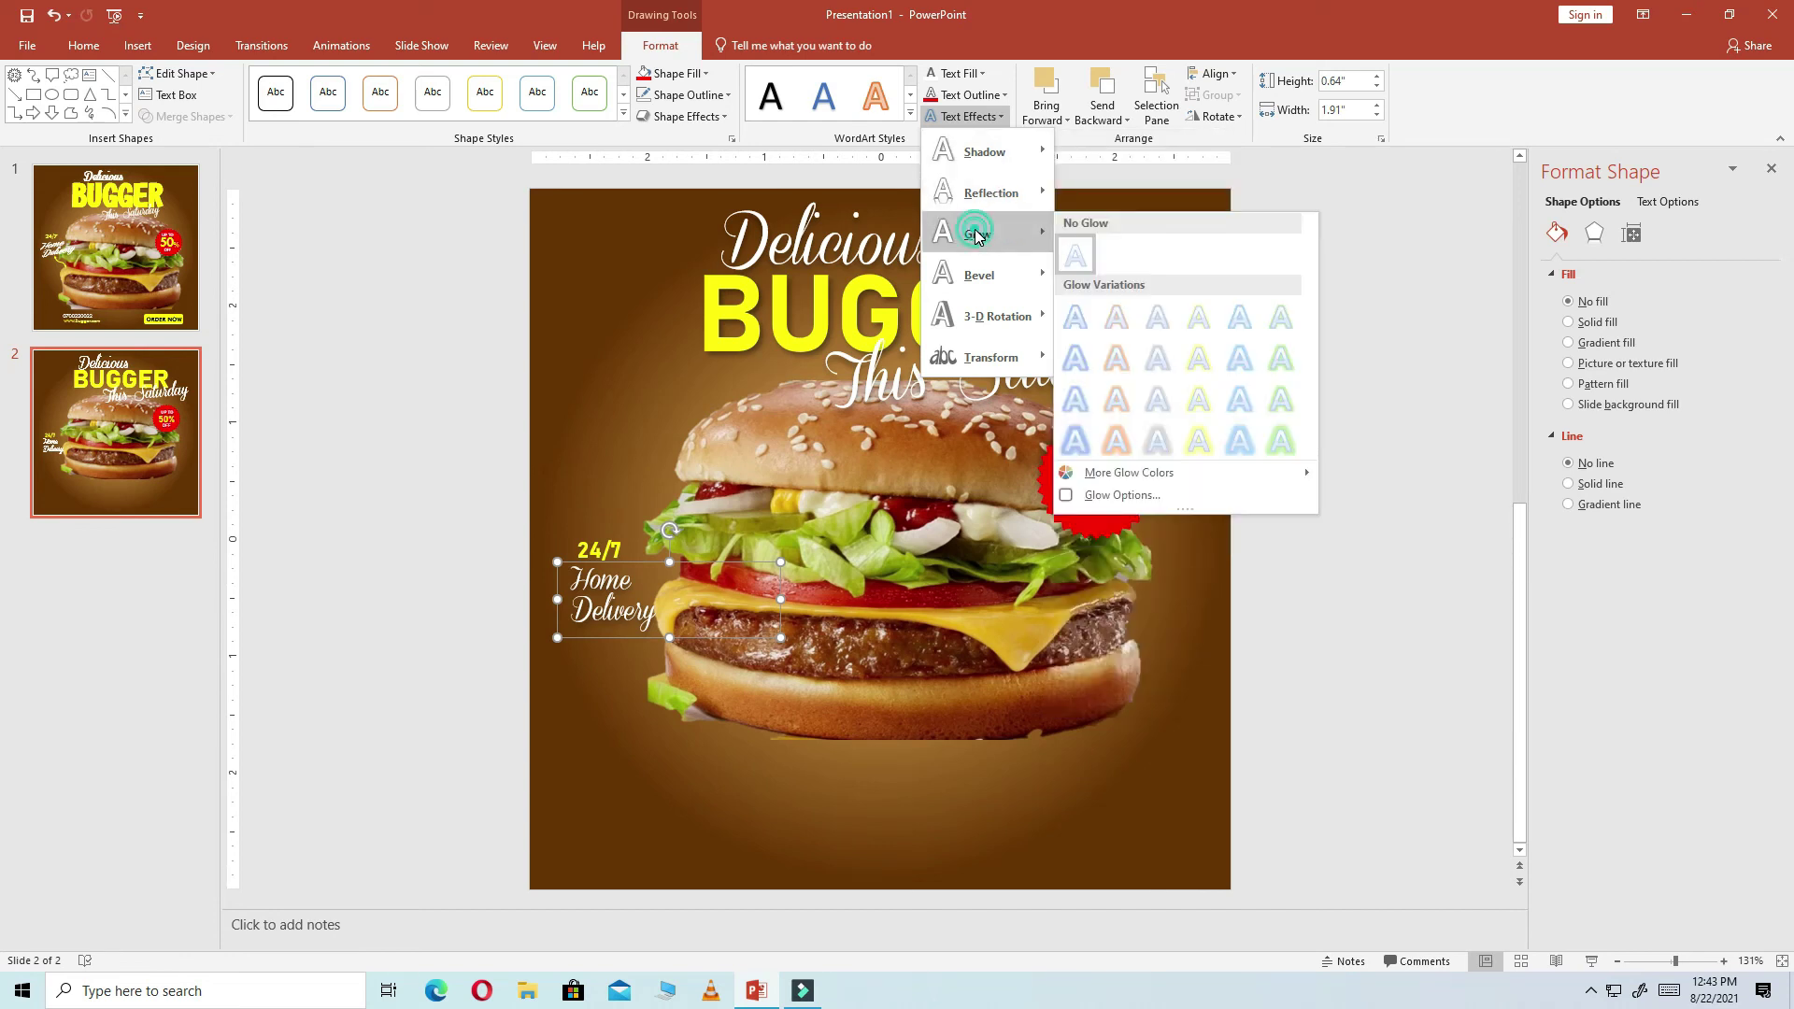
{"action": "left_click", "coordinate": [1267, 794]}
{"action": "left_click", "coordinate": [467, 762]}
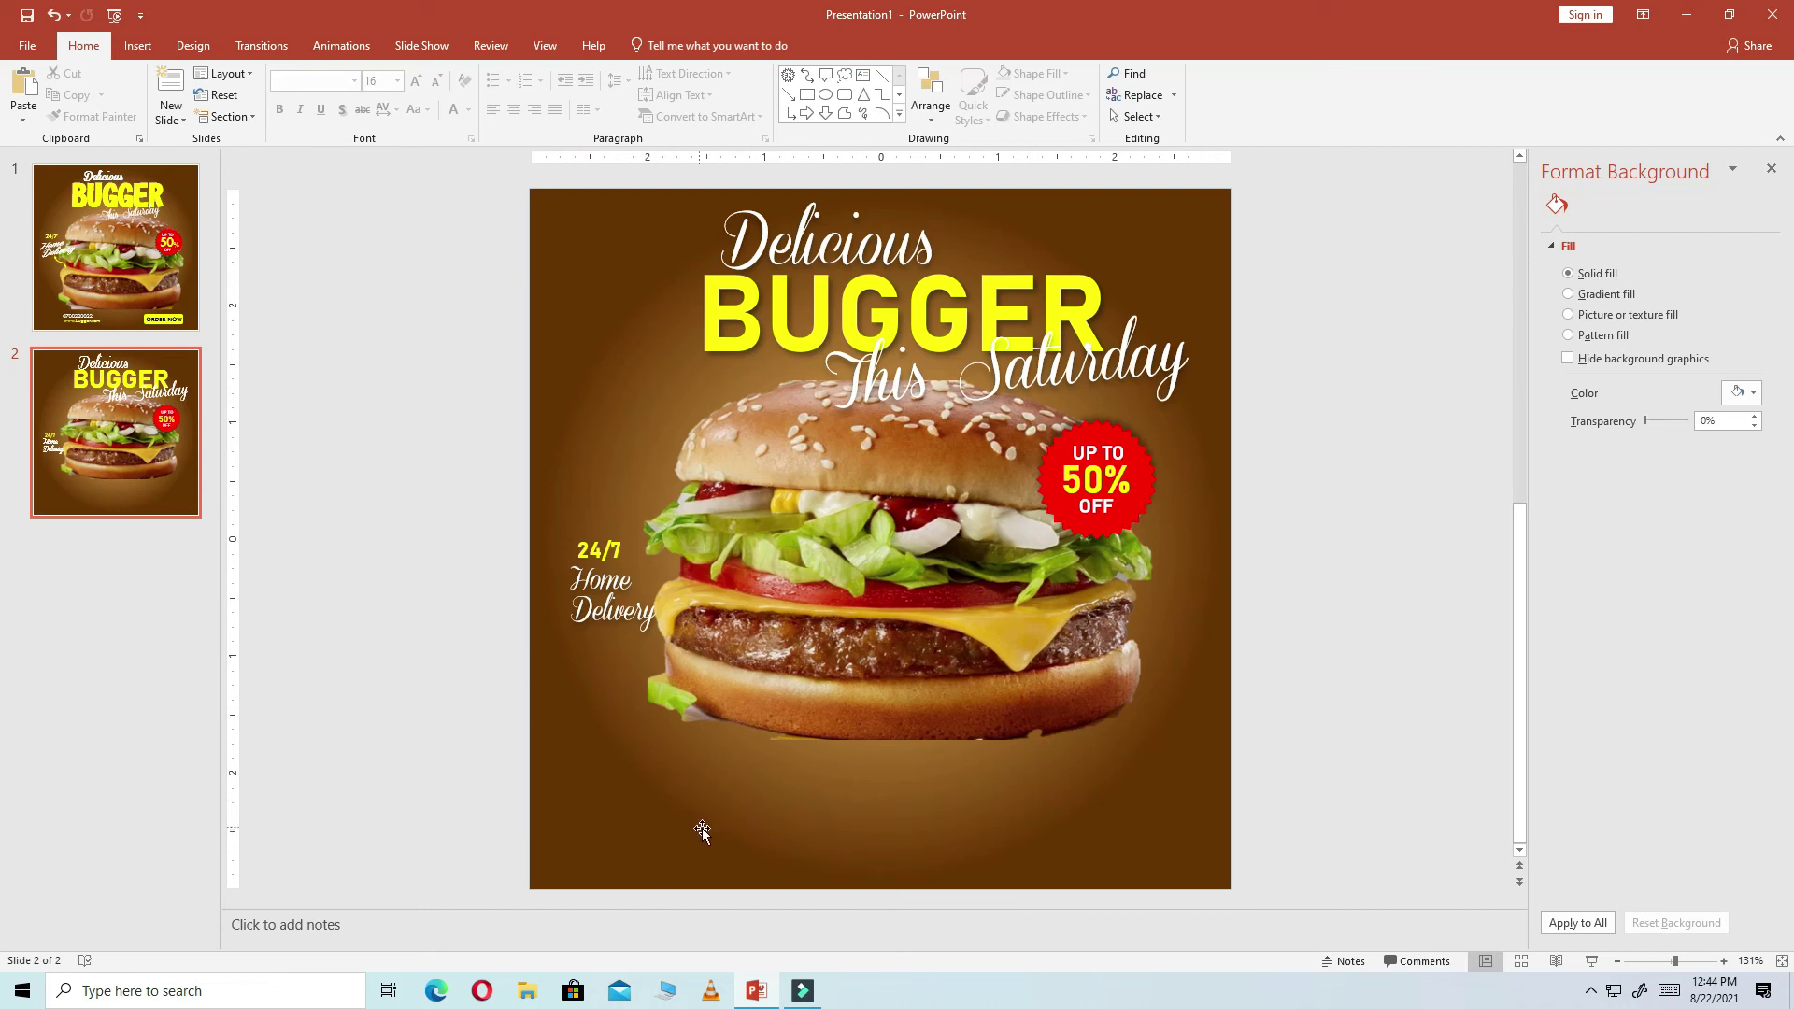
Select the burger picture on the second slide
{"action": "left_click", "coordinate": [829, 661]}
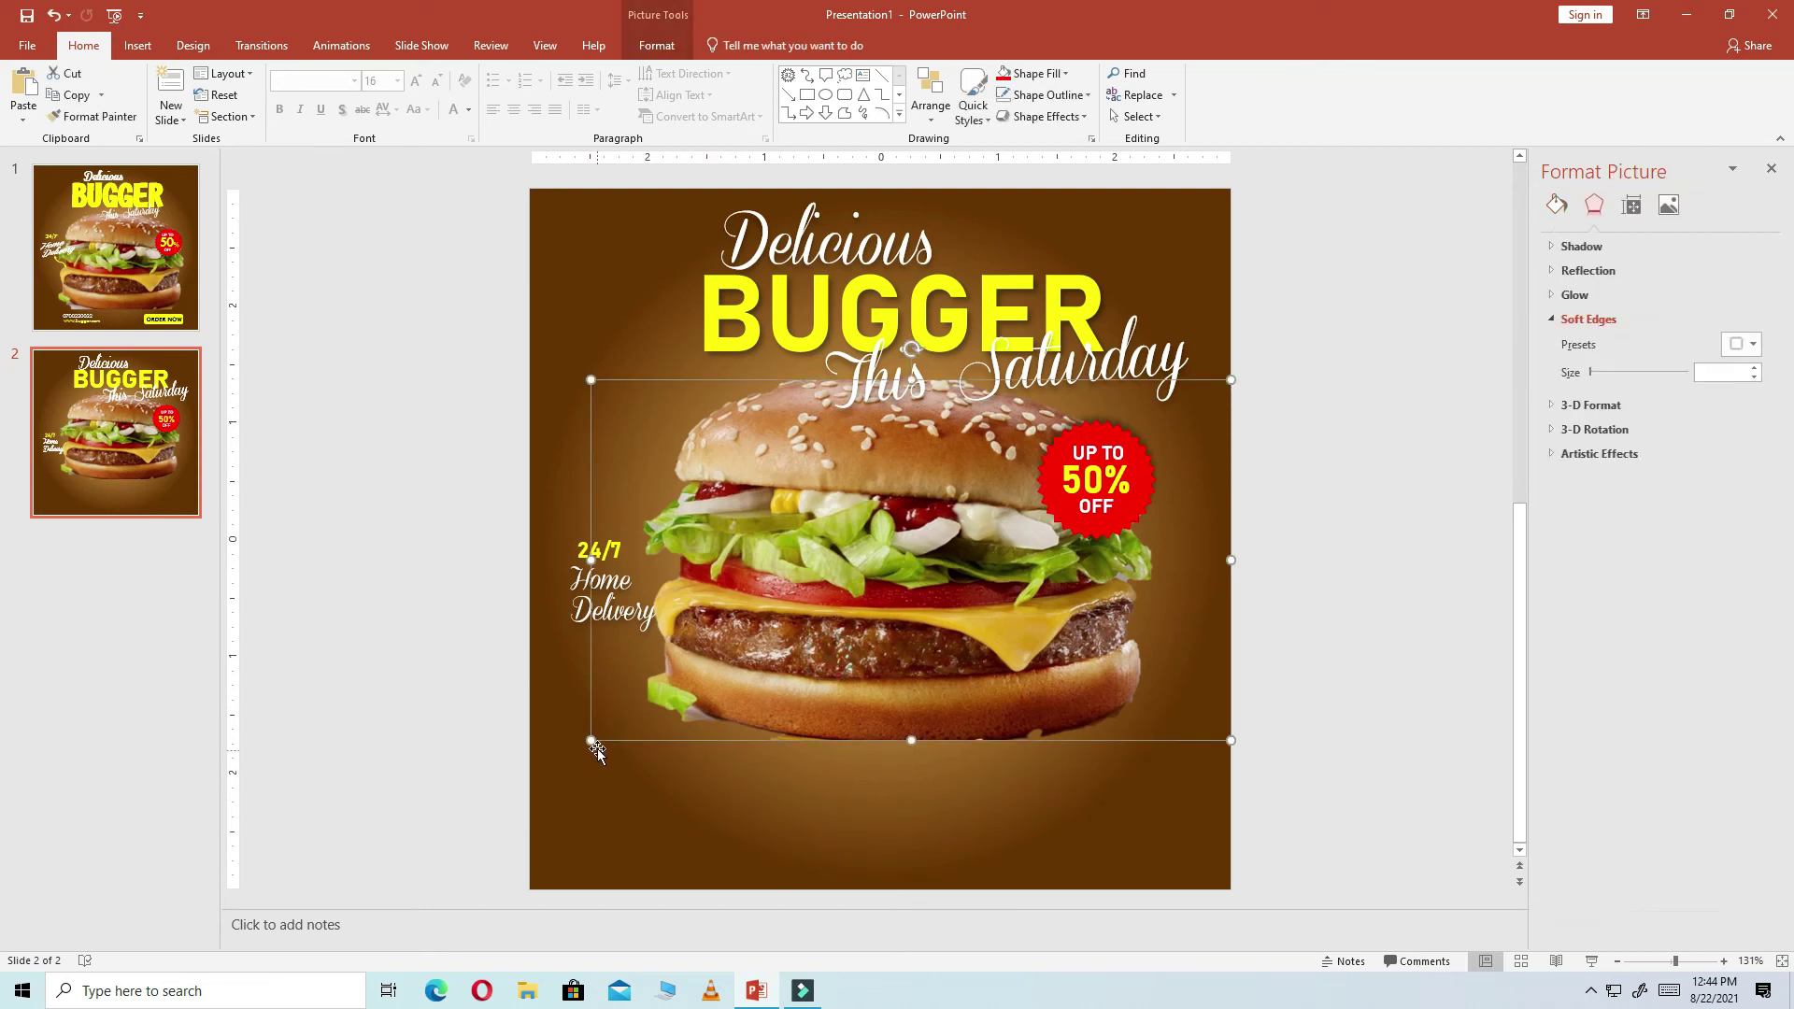